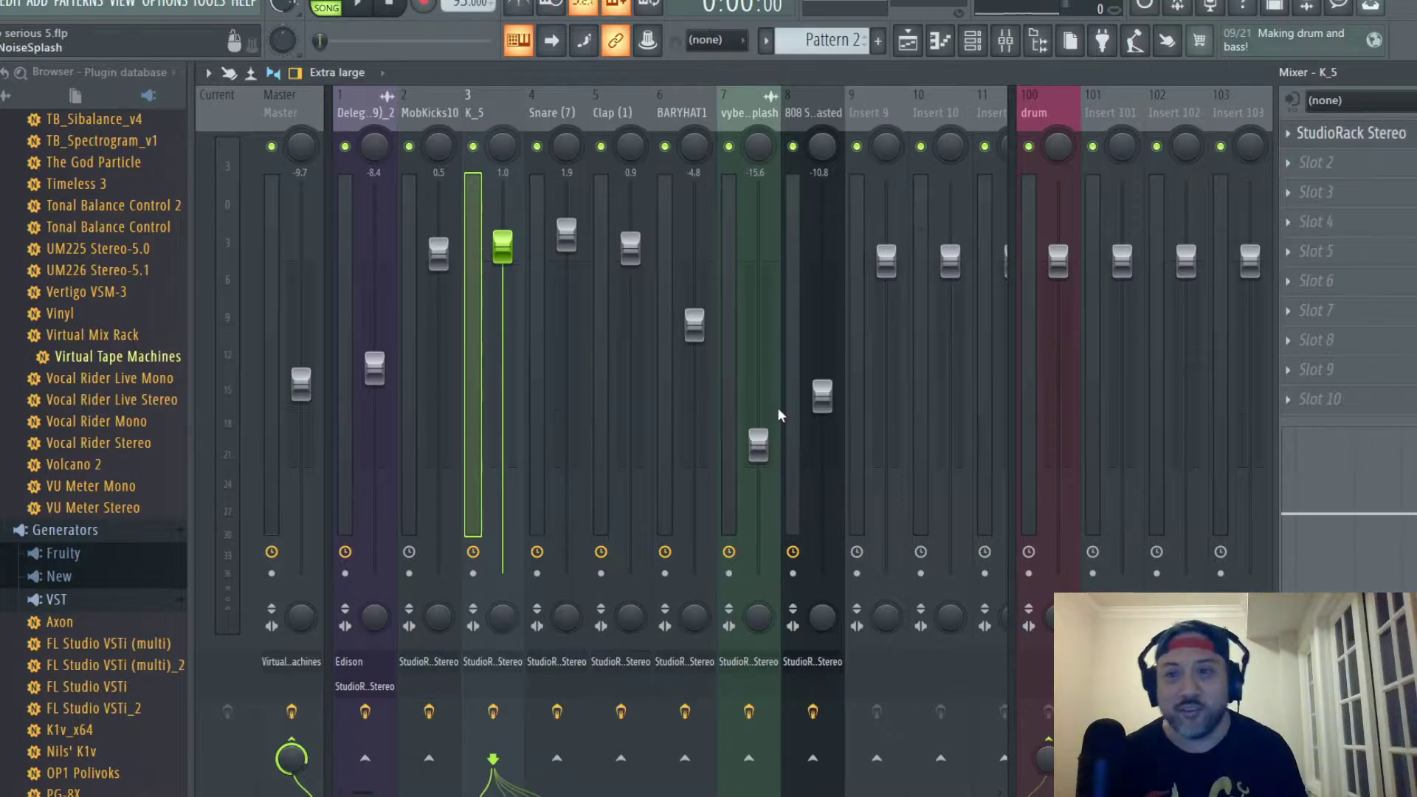
Step: Open the StudioRack Stereo on the K_5 track and view its Harqules and LALA plugins in turn
{"action": "left_click", "coordinate": [1386, 133]}
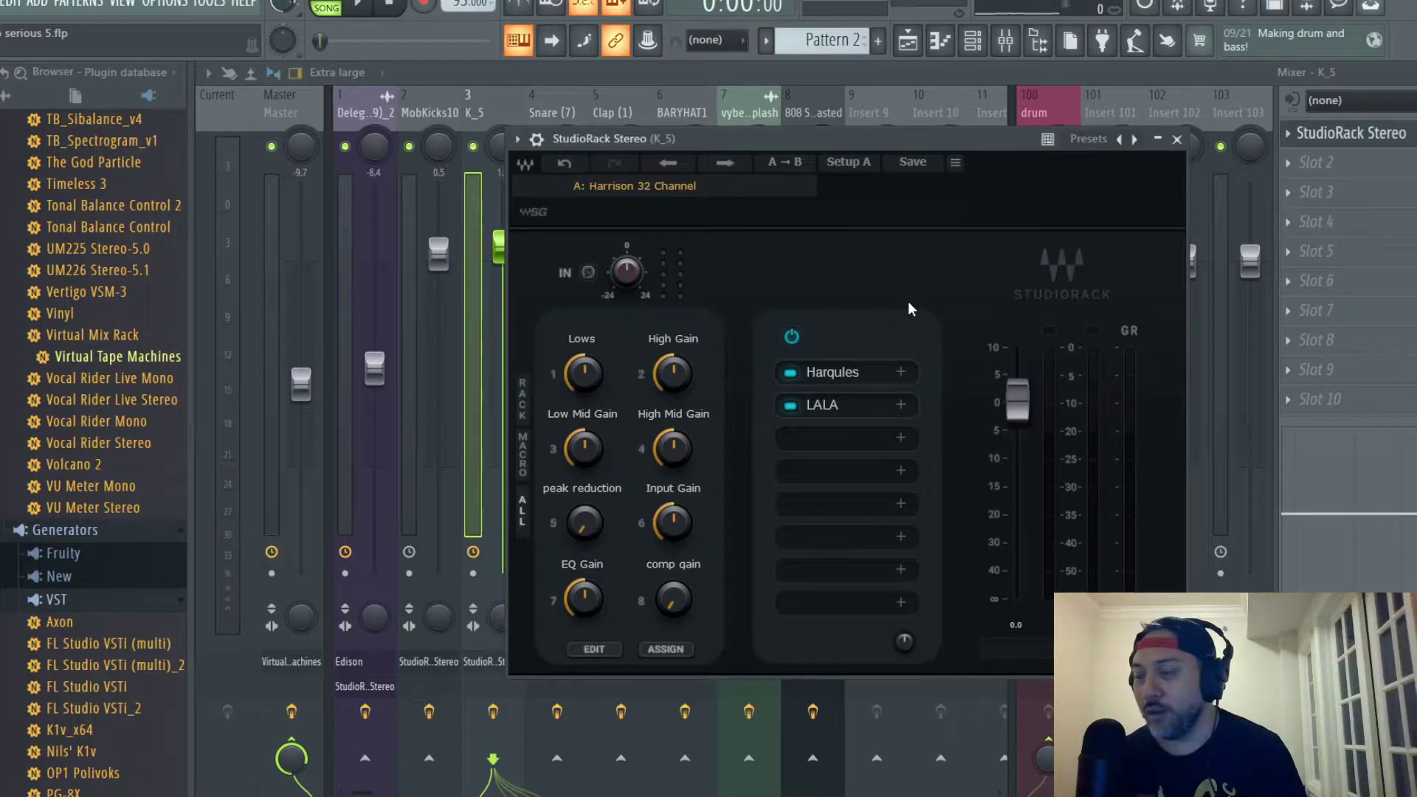
{"action": "left_click", "coordinate": [856, 373]}
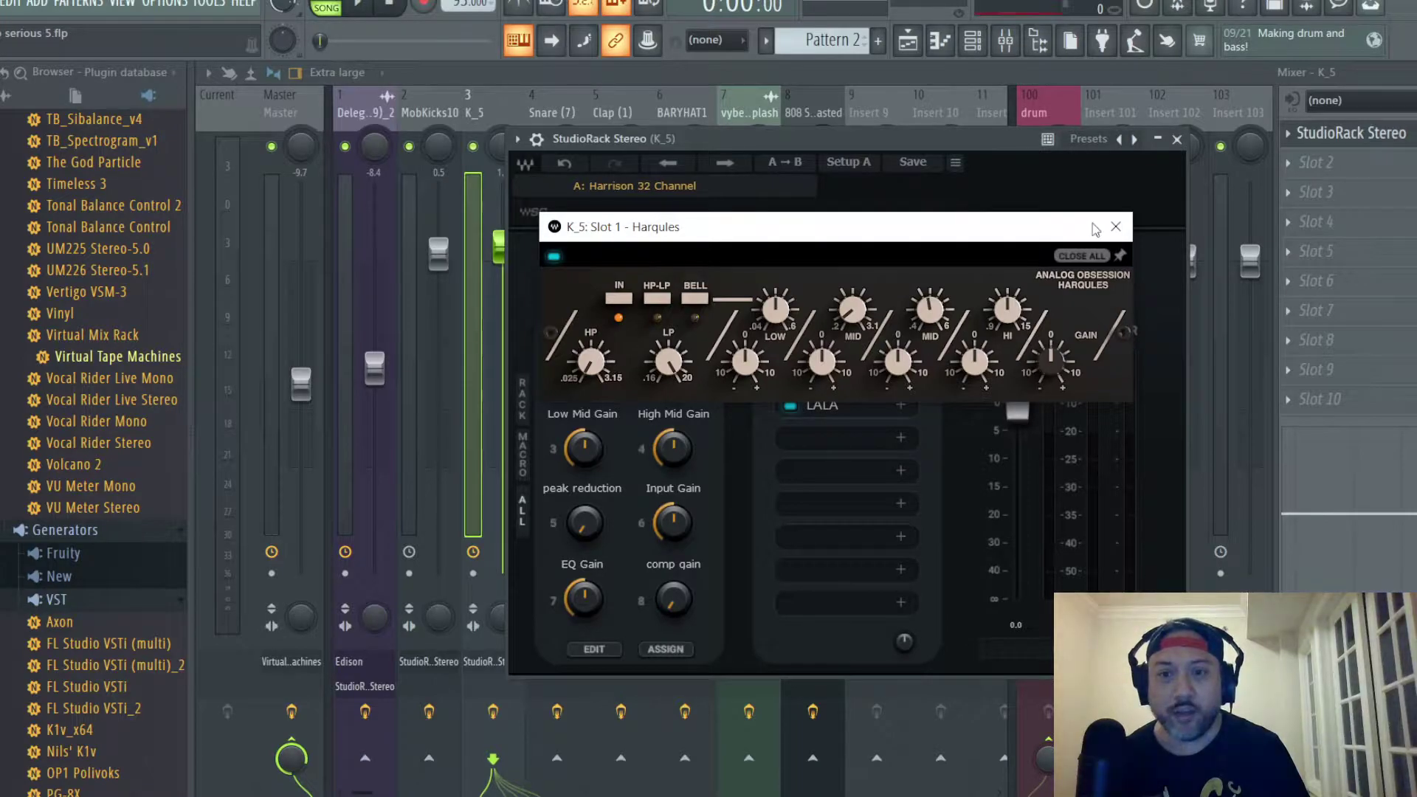
{"action": "left_click", "coordinate": [1115, 227]}
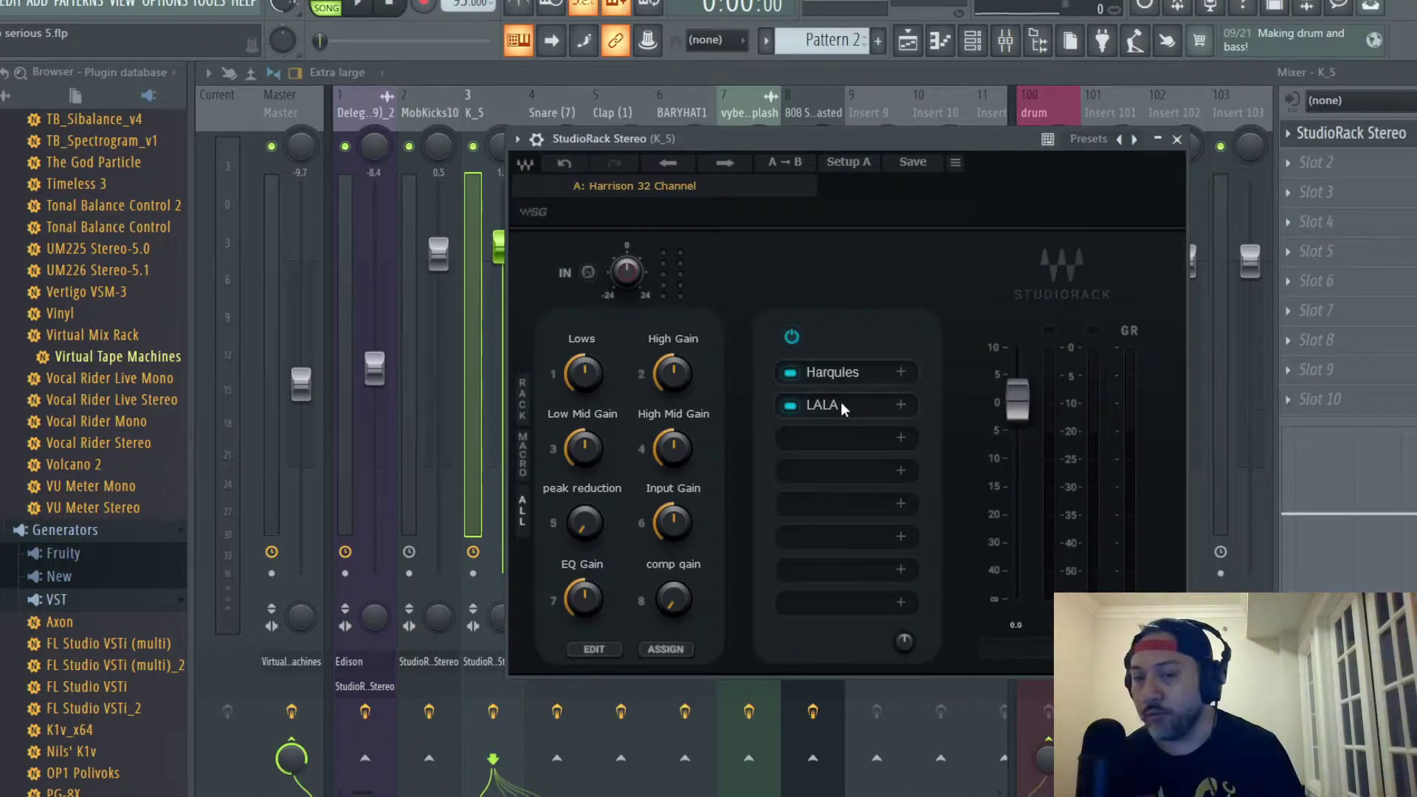
{"action": "left_click", "coordinate": [840, 404]}
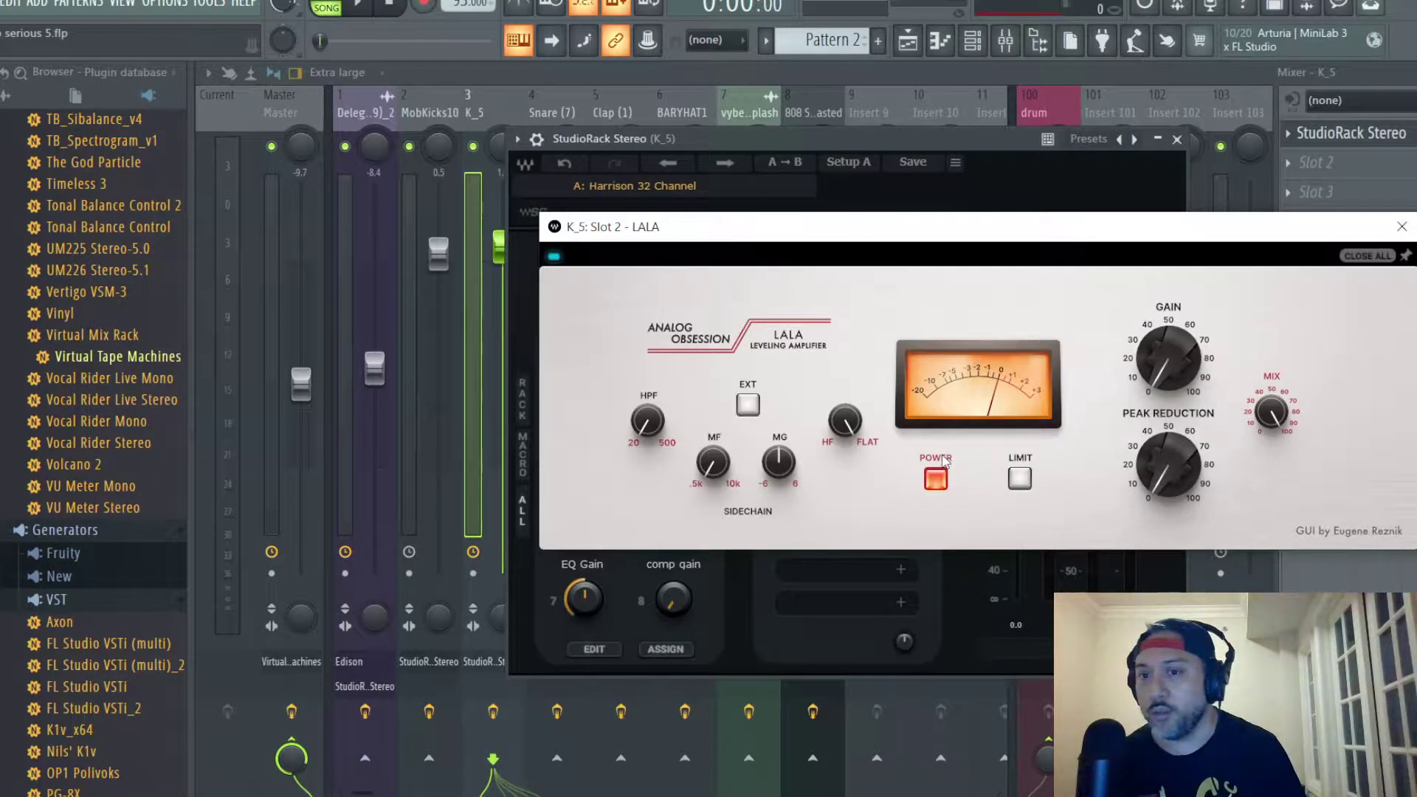
{"action": "left_click", "coordinate": [1401, 226]}
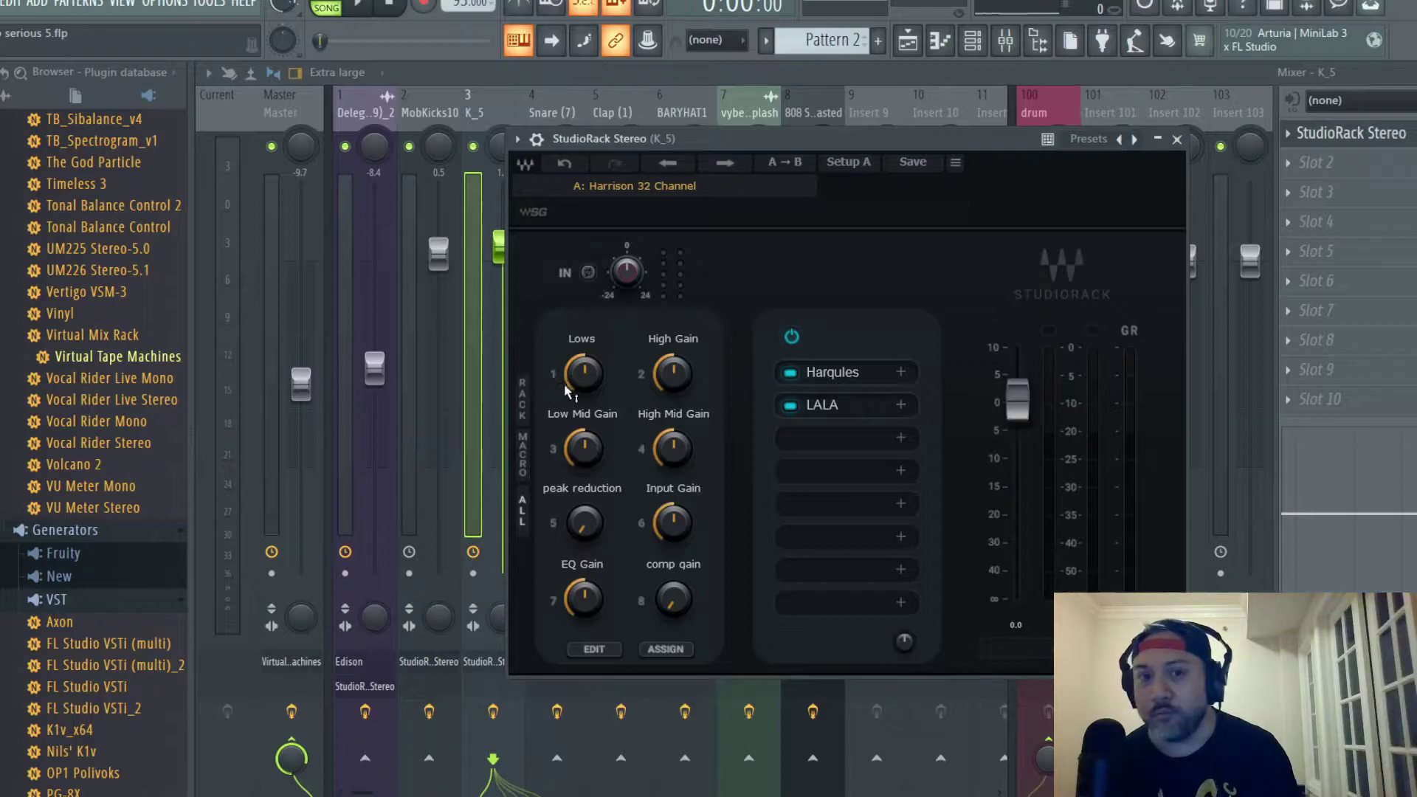
Step: Turn the Lows macro down to about 223, check the Harqules low-band knobs, and return the macro to about 498
{"action": "mouse_move", "coordinate": [583, 375]}
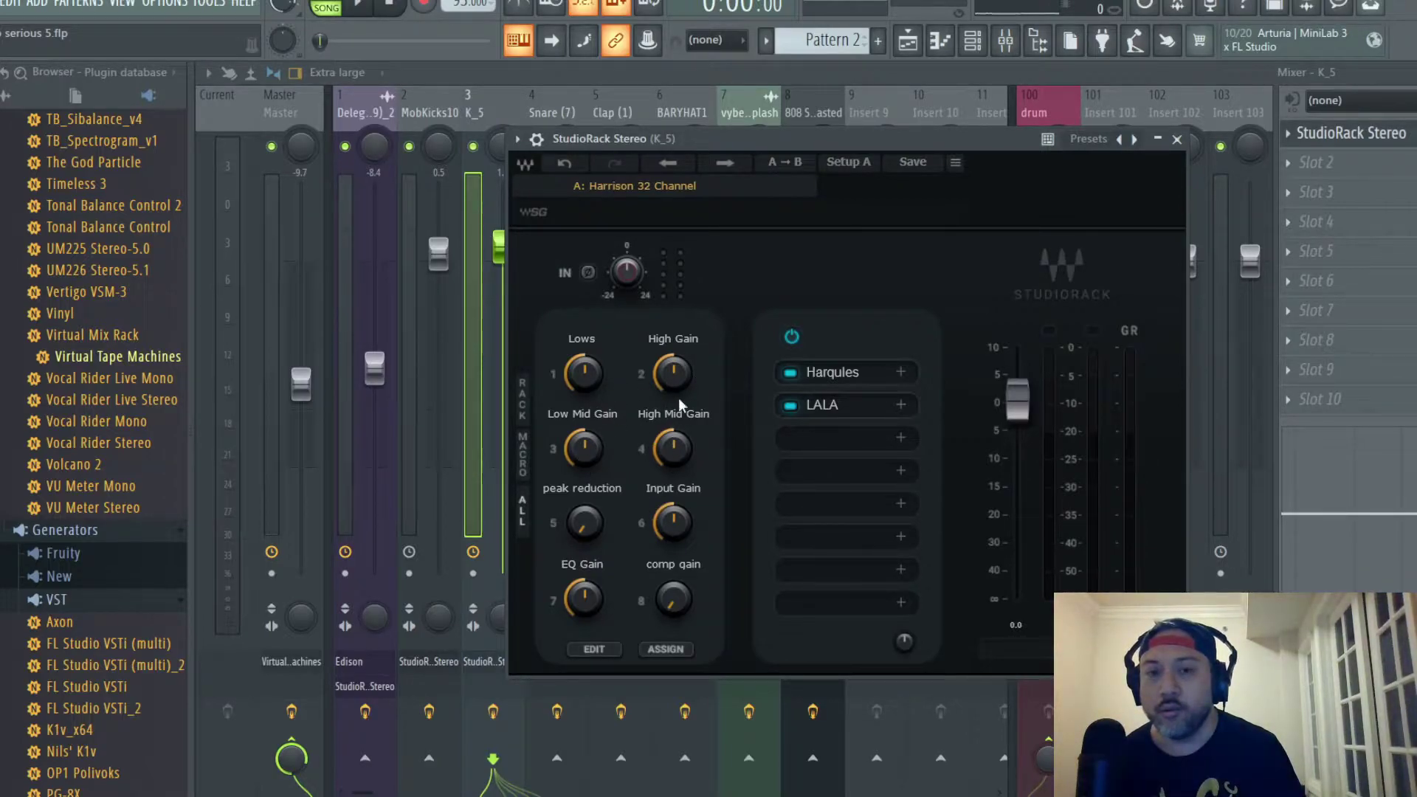
{"action": "left_click", "coordinate": [839, 374]}
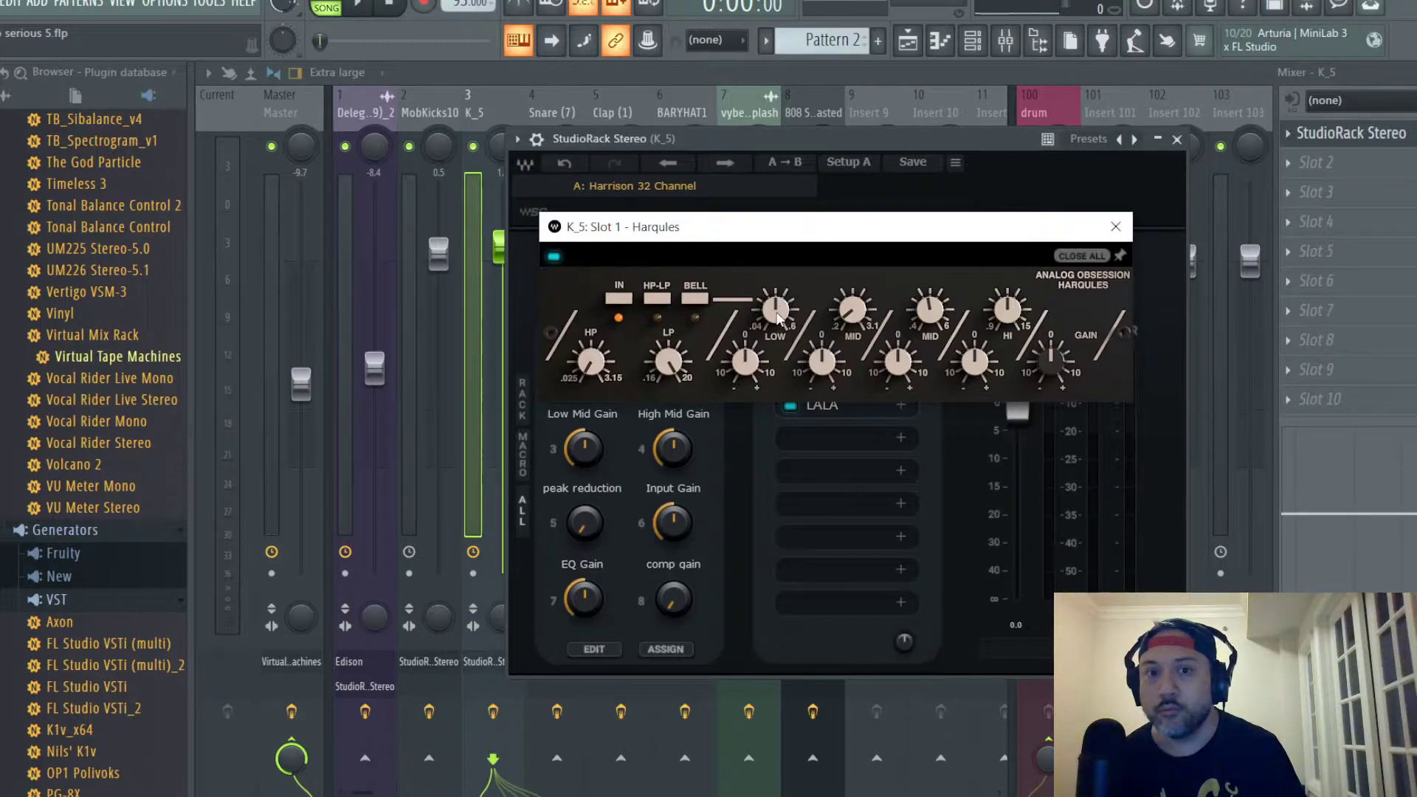
{"action": "left_click", "coordinate": [1115, 227]}
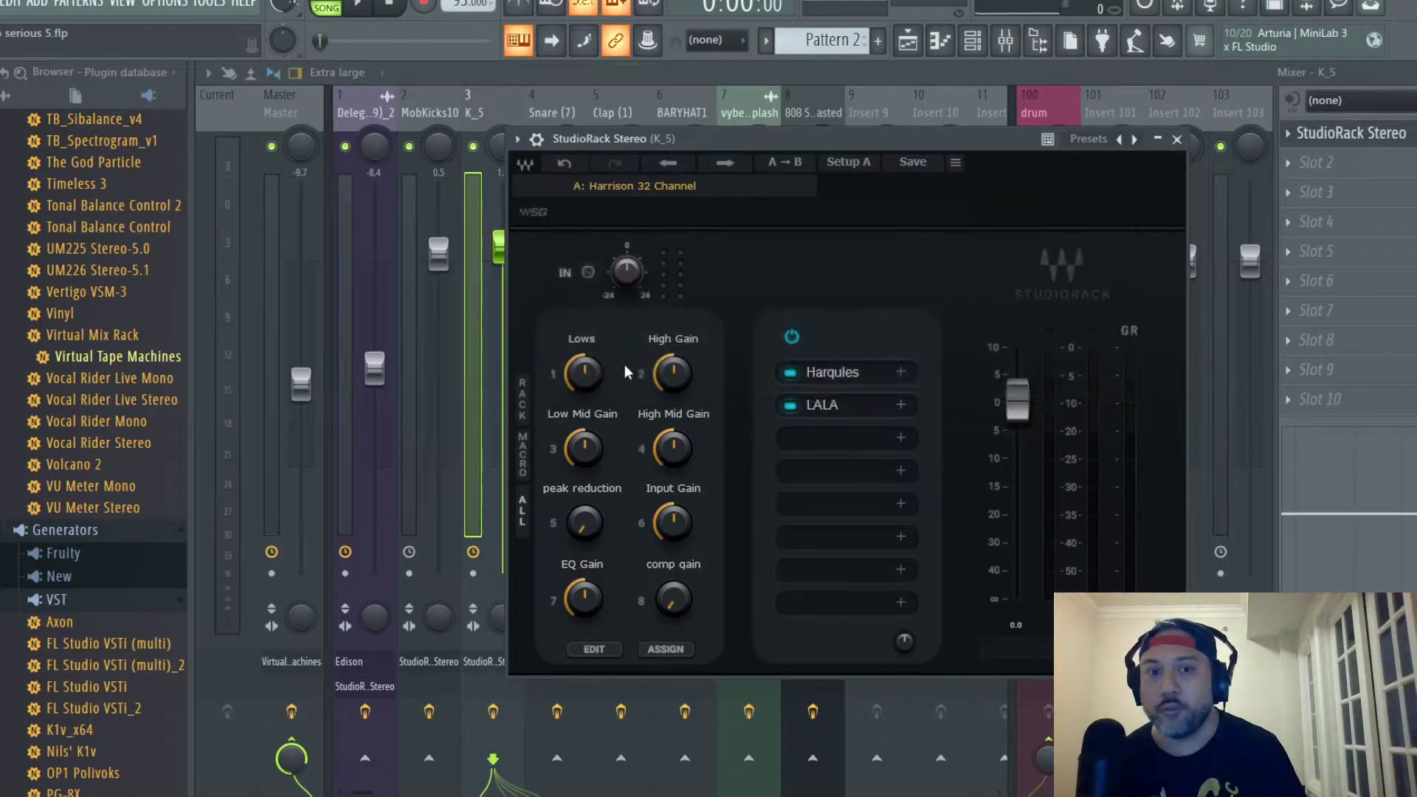
{"action": "left_click_drag", "start_coordinate": [583, 376], "coordinate": [584, 403]}
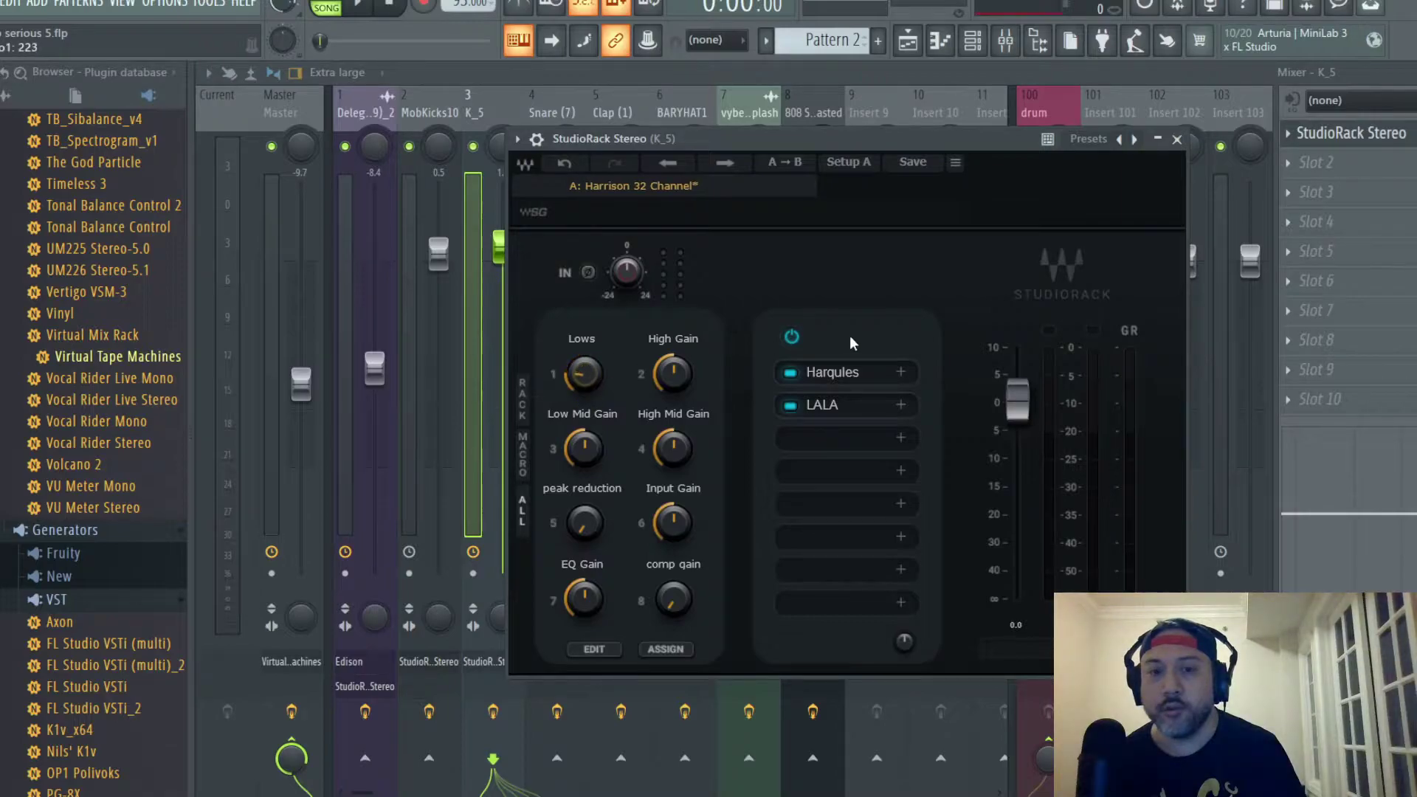
{"action": "left_click", "coordinate": [836, 379]}
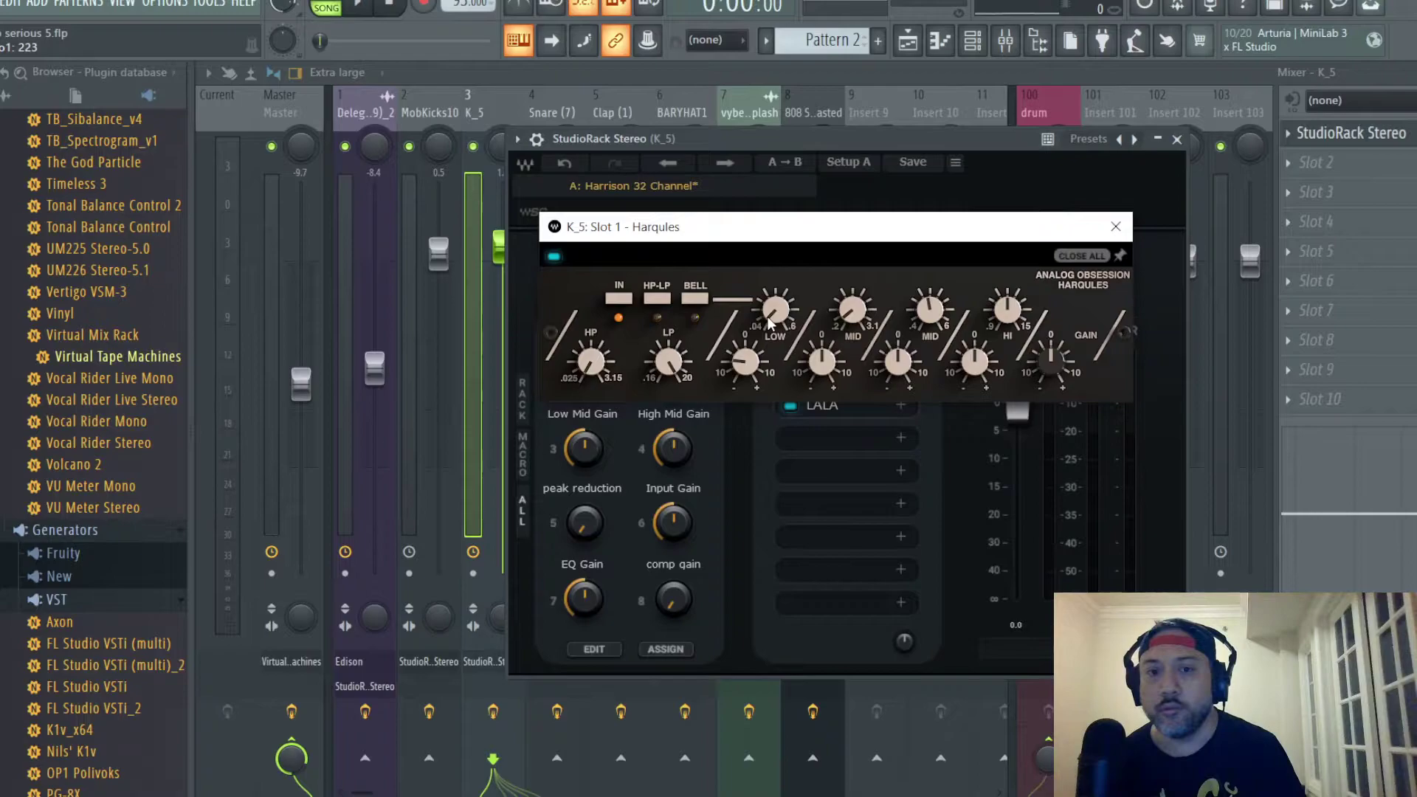
{"action": "left_click", "coordinate": [1116, 227]}
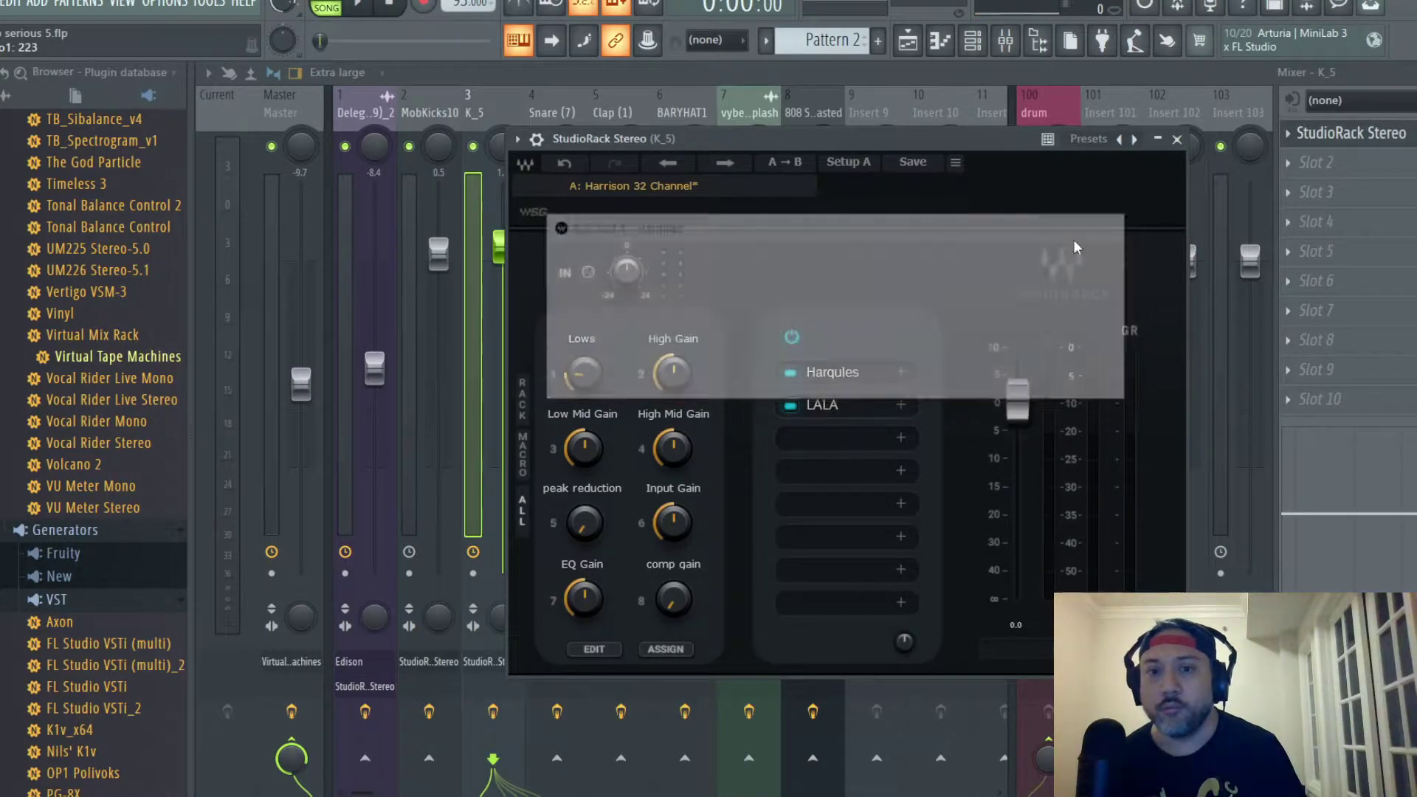
{"action": "mouse_move", "coordinate": [585, 378]}
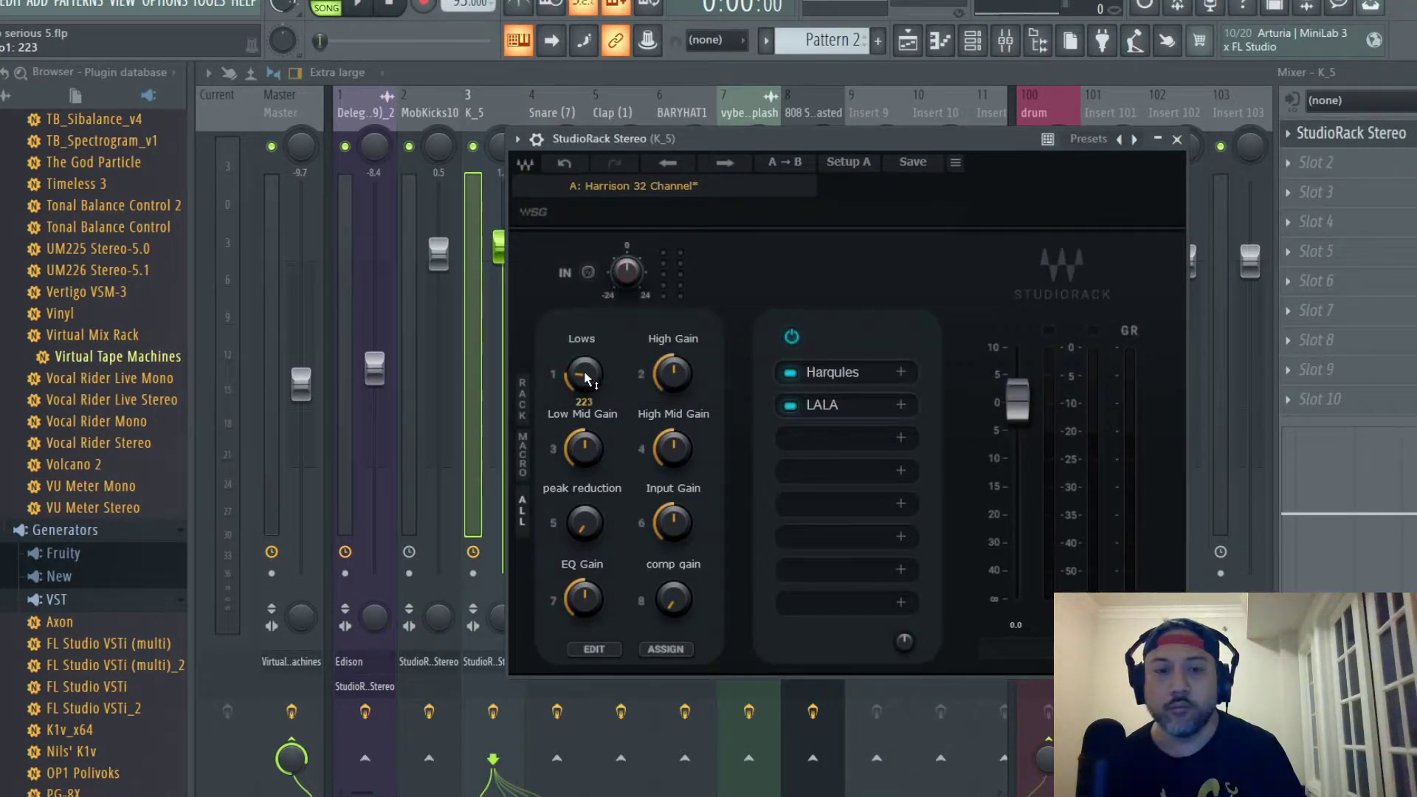
{"action": "left_click_drag", "start_coordinate": [586, 378], "coordinate": [586, 347]}
Step: Swap the Low Frequency control range of the Lows macro so its minimum is 80Hz and its maximum 60Hz
{"action": "right_click", "coordinate": [586, 377]}
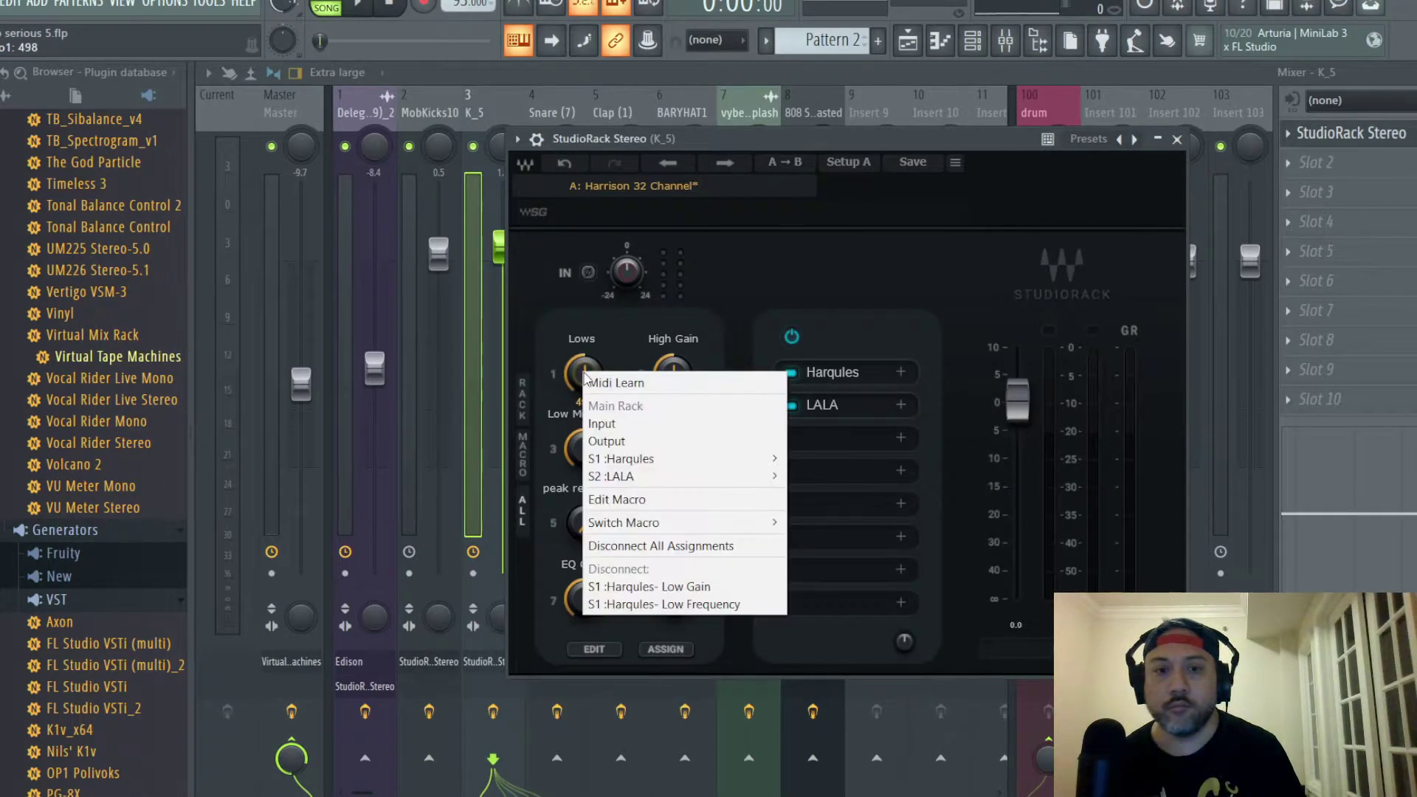
{"action": "left_click", "coordinate": [646, 499]}
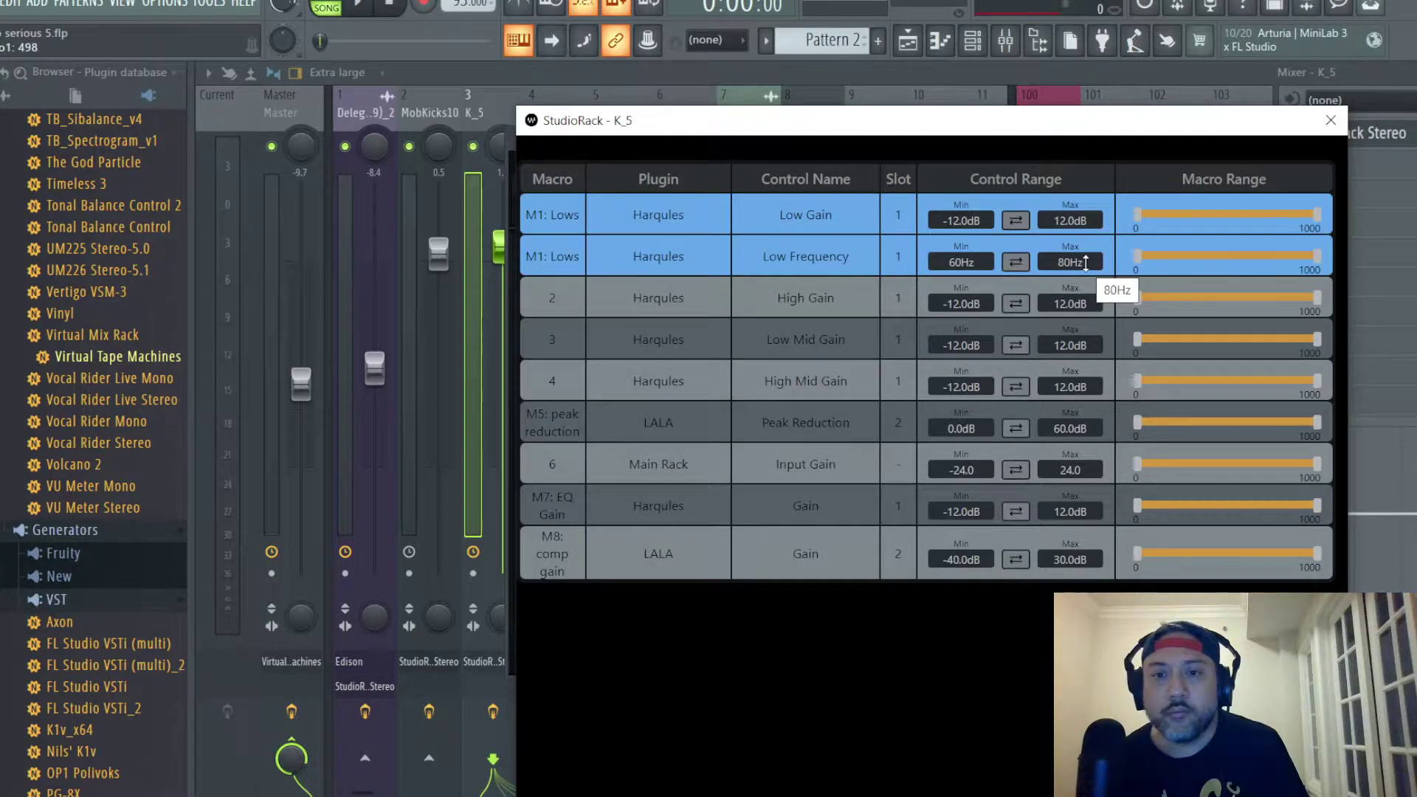
{"action": "left_click", "coordinate": [1017, 262]}
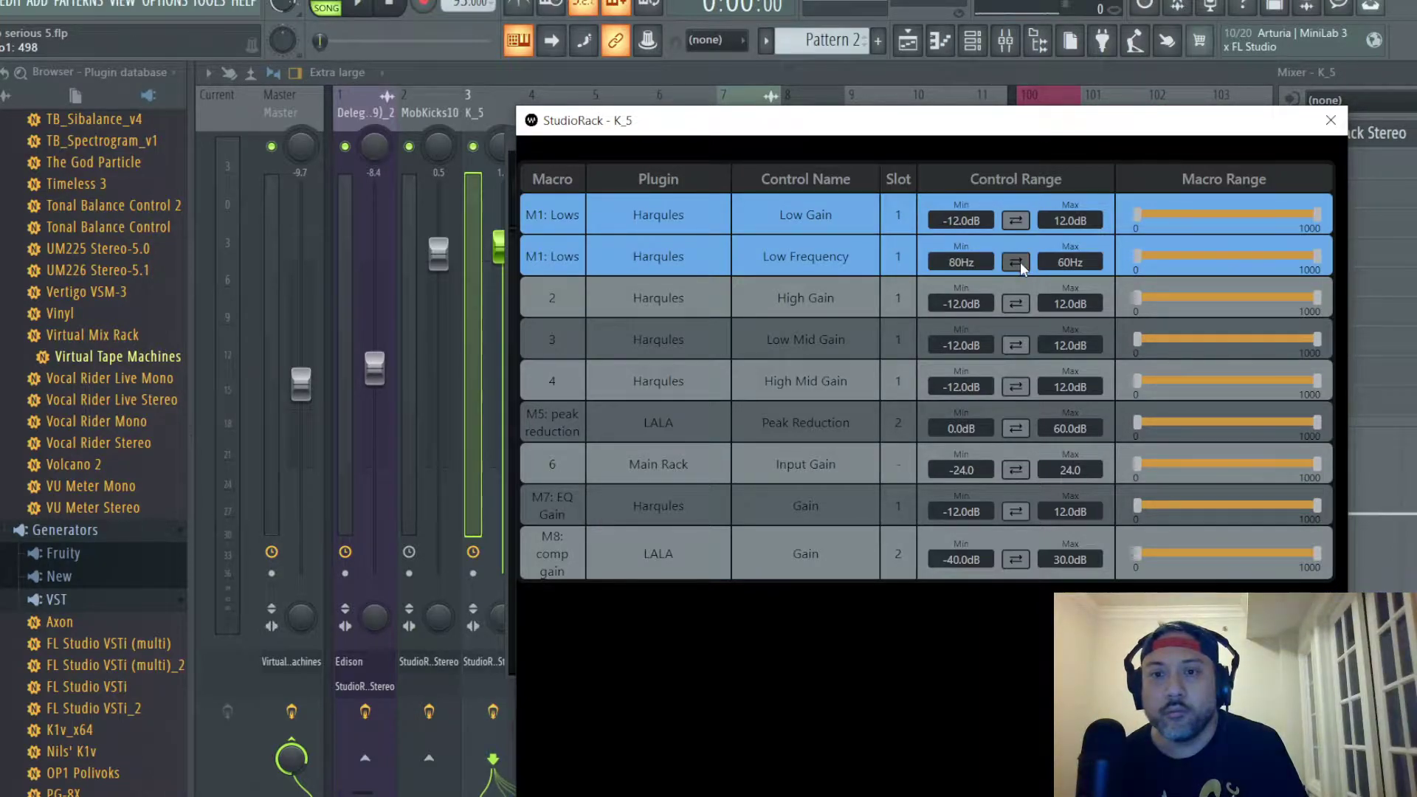
{"action": "left_click", "coordinate": [1331, 122]}
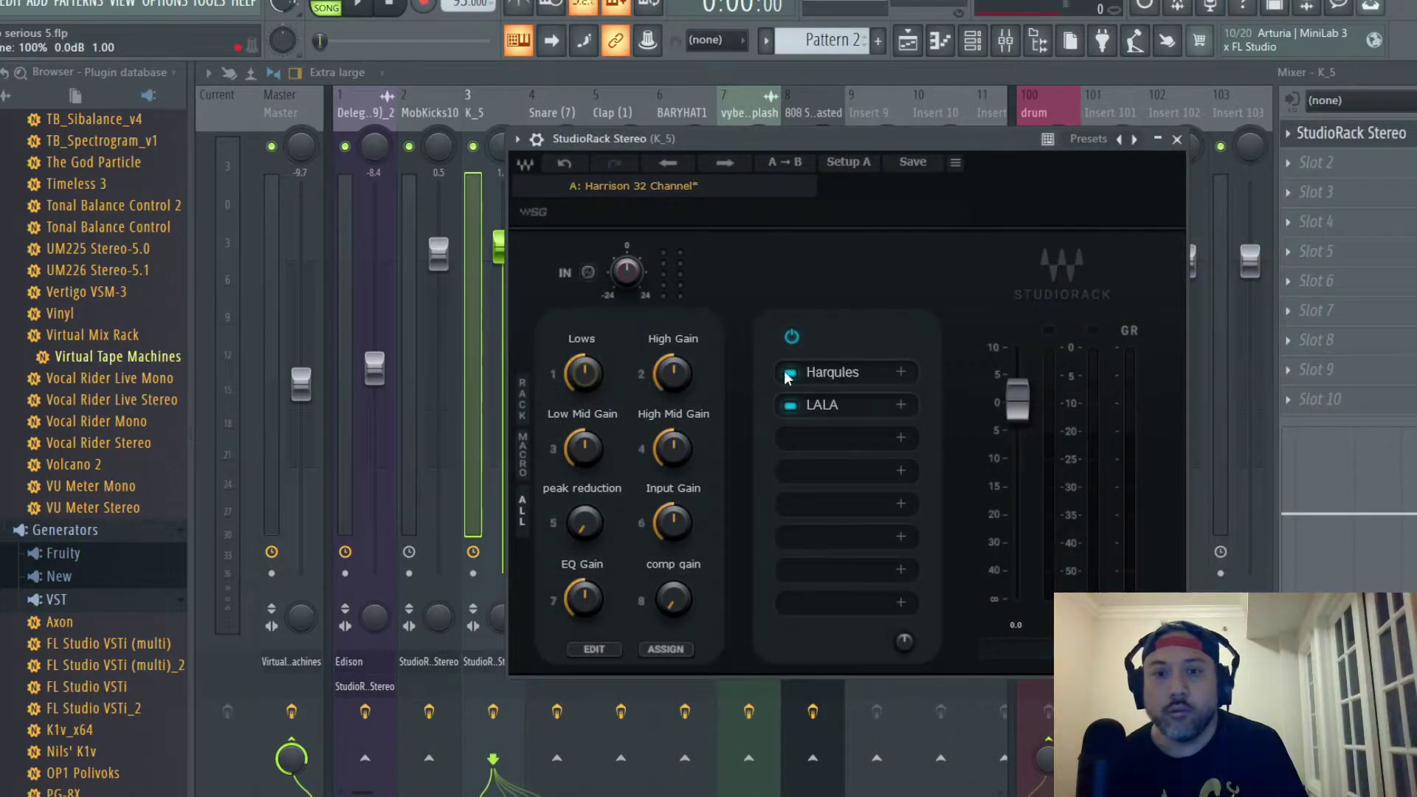
Step: Test the Lows macro at about 606, 234 and 0 against the Harqules low-band knobs, and return it to about 502
{"action": "left_click", "coordinate": [866, 374]}
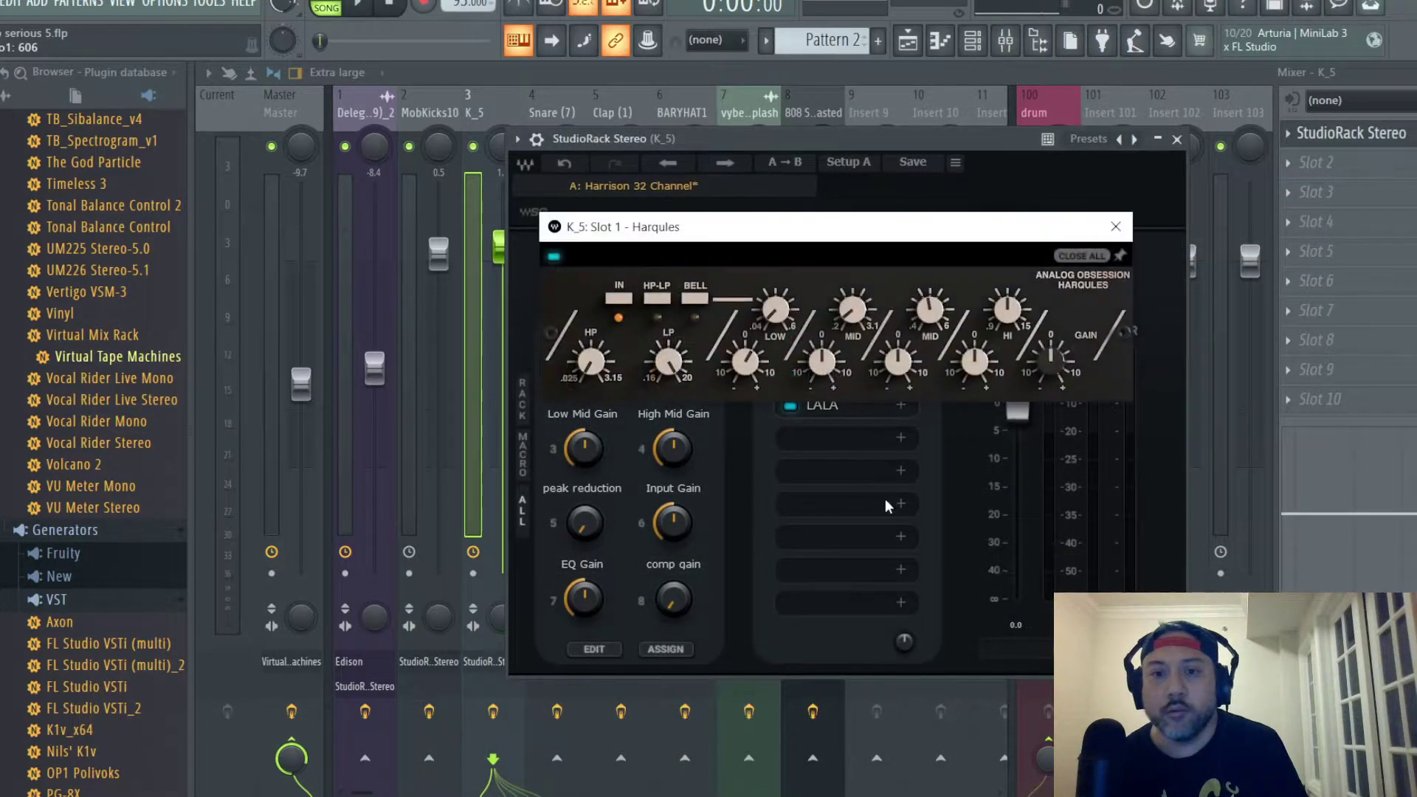
{"action": "left_click", "coordinate": [1116, 227]}
{"action": "left_click_drag", "start_coordinate": [591, 381], "coordinate": [591, 436]}
{"action": "left_click", "coordinate": [831, 372]}
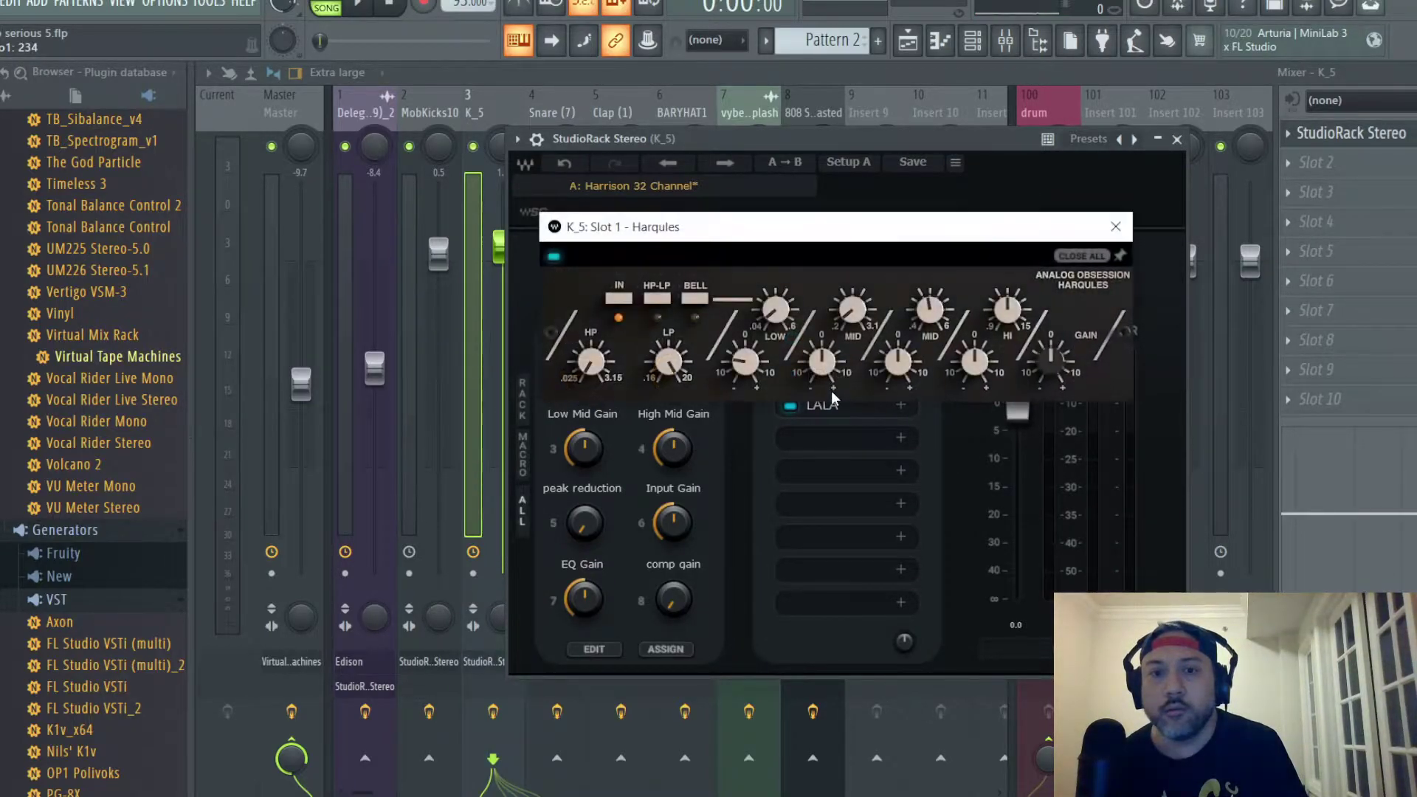
{"action": "left_click", "coordinate": [1115, 226]}
{"action": "left_click_drag", "start_coordinate": [580, 384], "coordinate": [583, 404]}
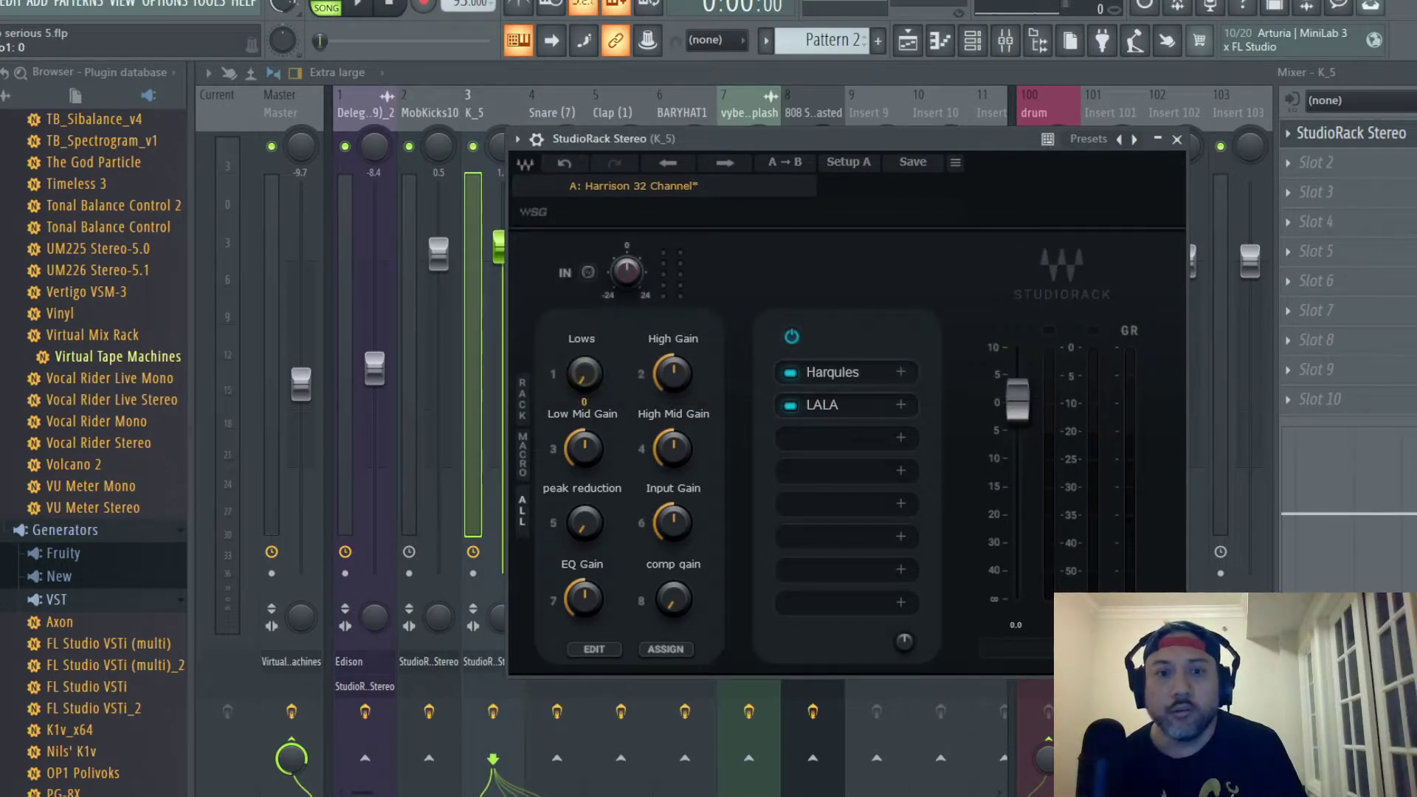
{"action": "left_click", "coordinate": [852, 378]}
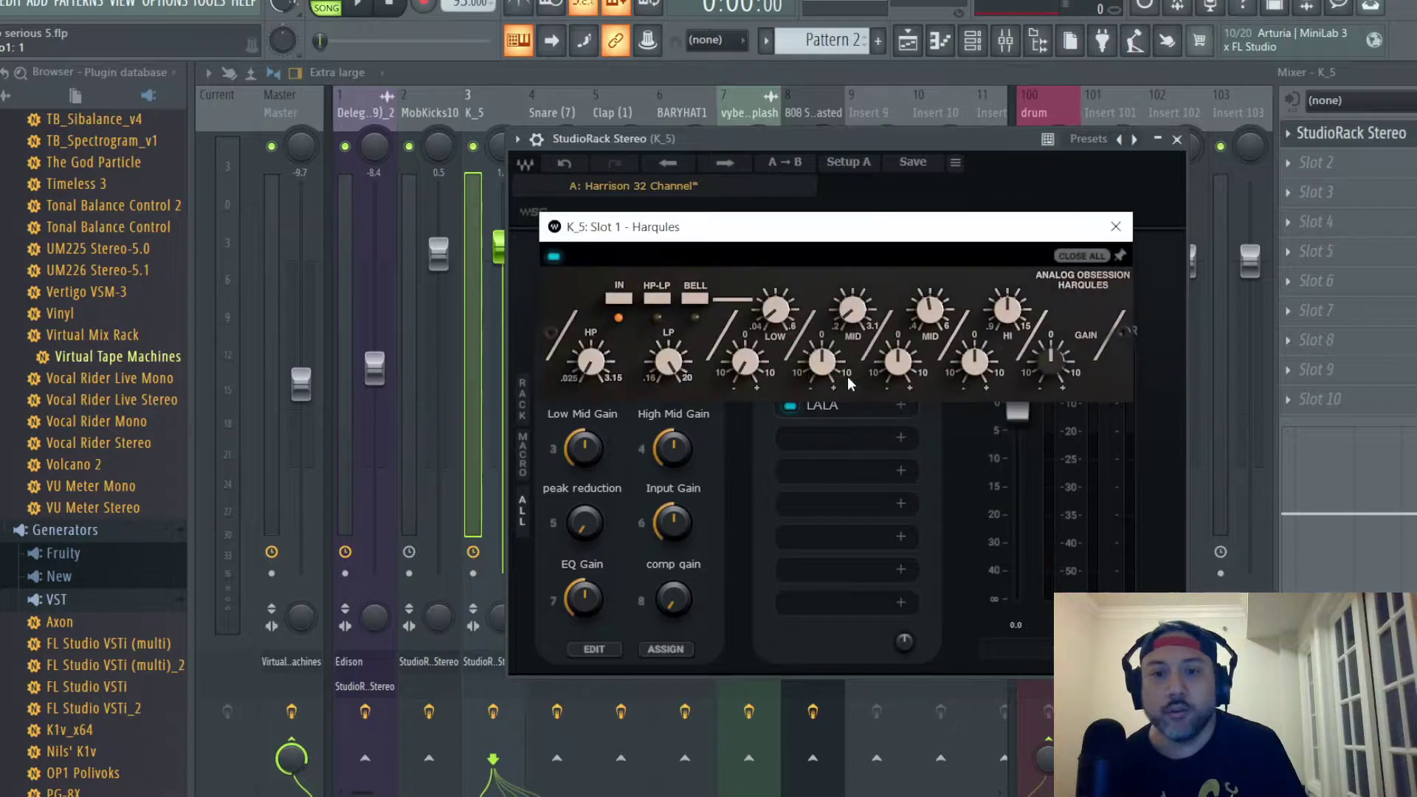
{"action": "left_click", "coordinate": [1115, 227]}
{"action": "left_click_drag", "start_coordinate": [583, 374], "coordinate": [584, 299]}
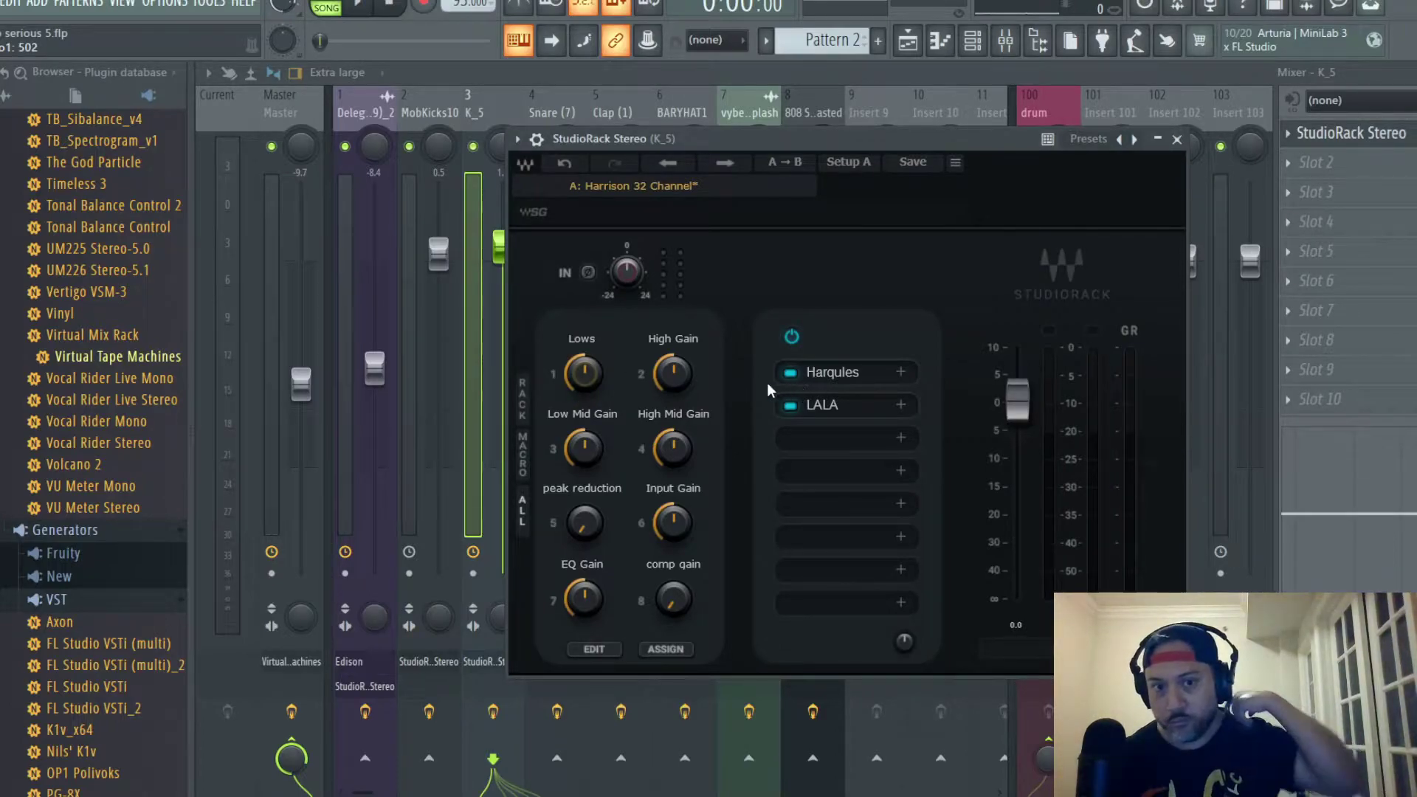
Step: Try the Lows macro at the exact values 0 and 1000
{"action": "double_click", "coordinate": [585, 374]}
{"action": "type", "text": "0"}
{"action": "key", "text": "Return"}
{"action": "double_click", "coordinate": [583, 378]}
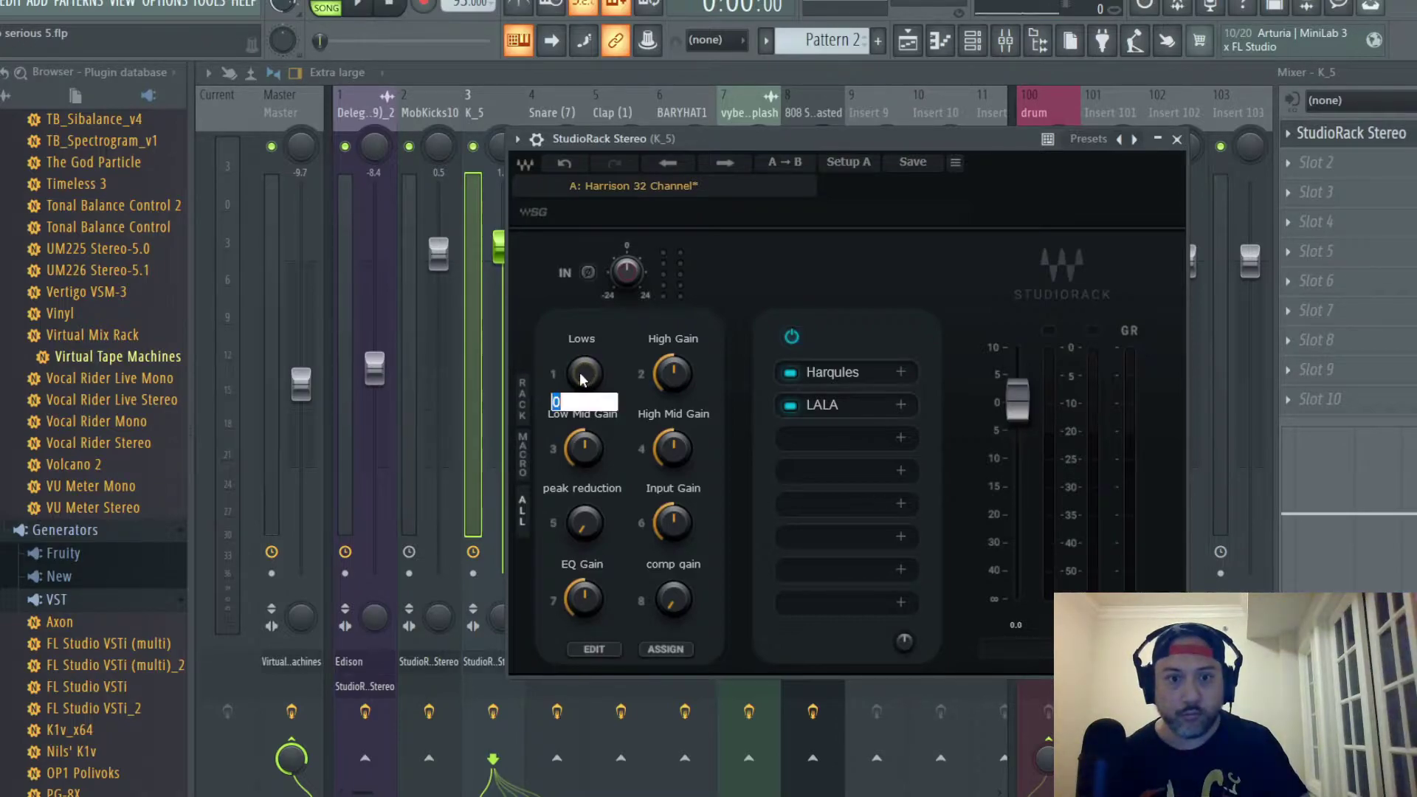
{"action": "type", "text": "10"}
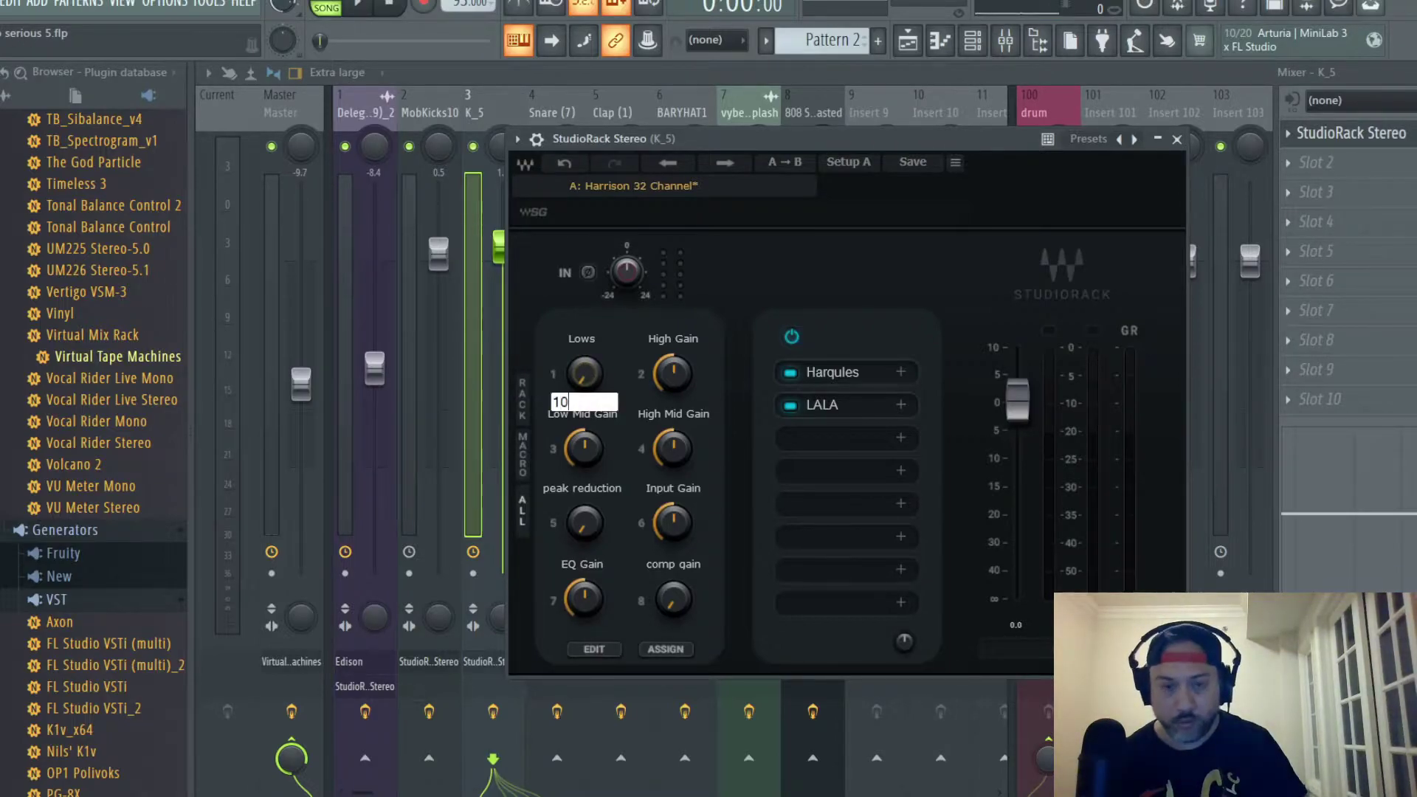
{"action": "key", "text": "Return"}
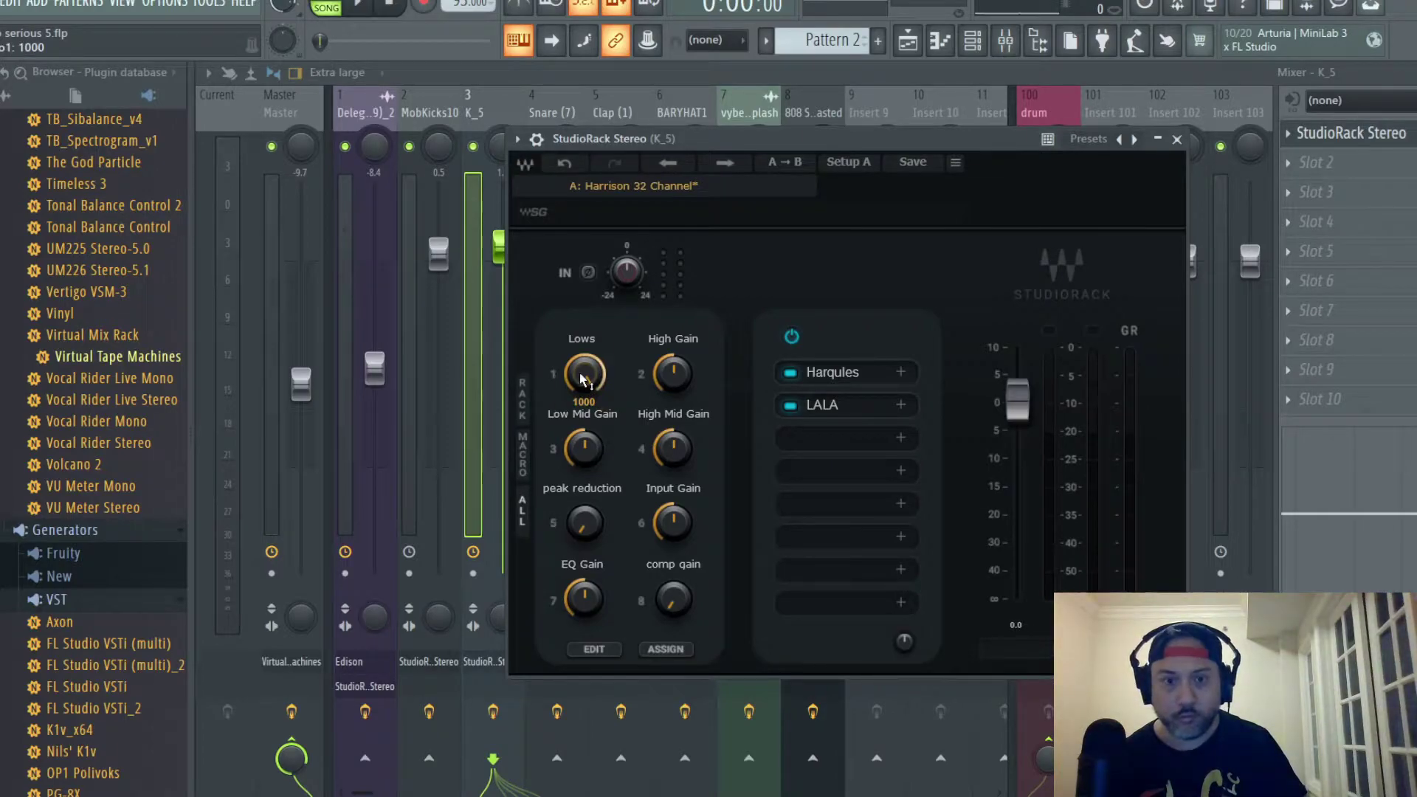
Step: Set the Lows macro to exactly 500
{"action": "double_click", "coordinate": [583, 378]}
{"action": "type", "text": "50"}
{"action": "key", "text": "Return"}
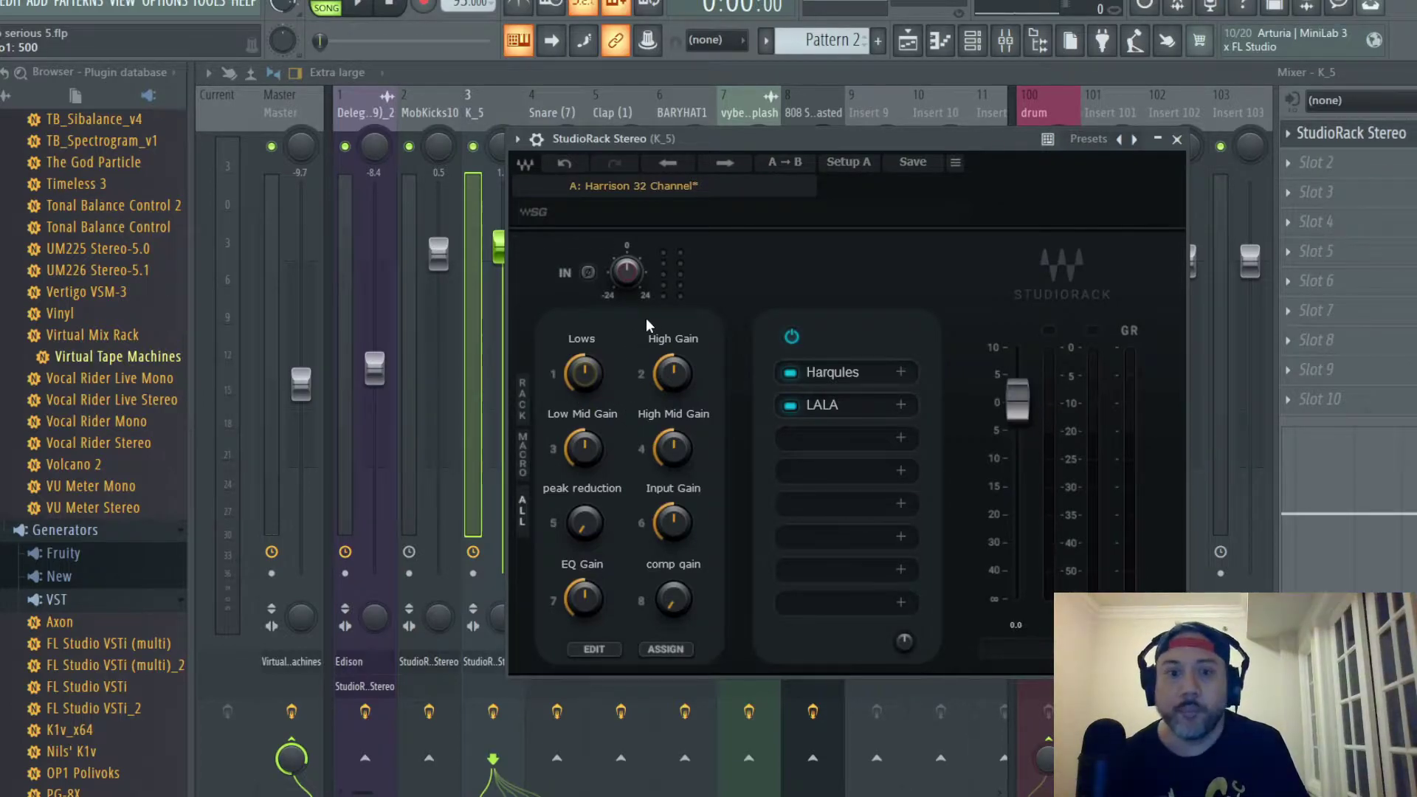
Step: Save the rack over the existing Harrison 32 Channel user preset
{"action": "left_click", "coordinate": [684, 189]}
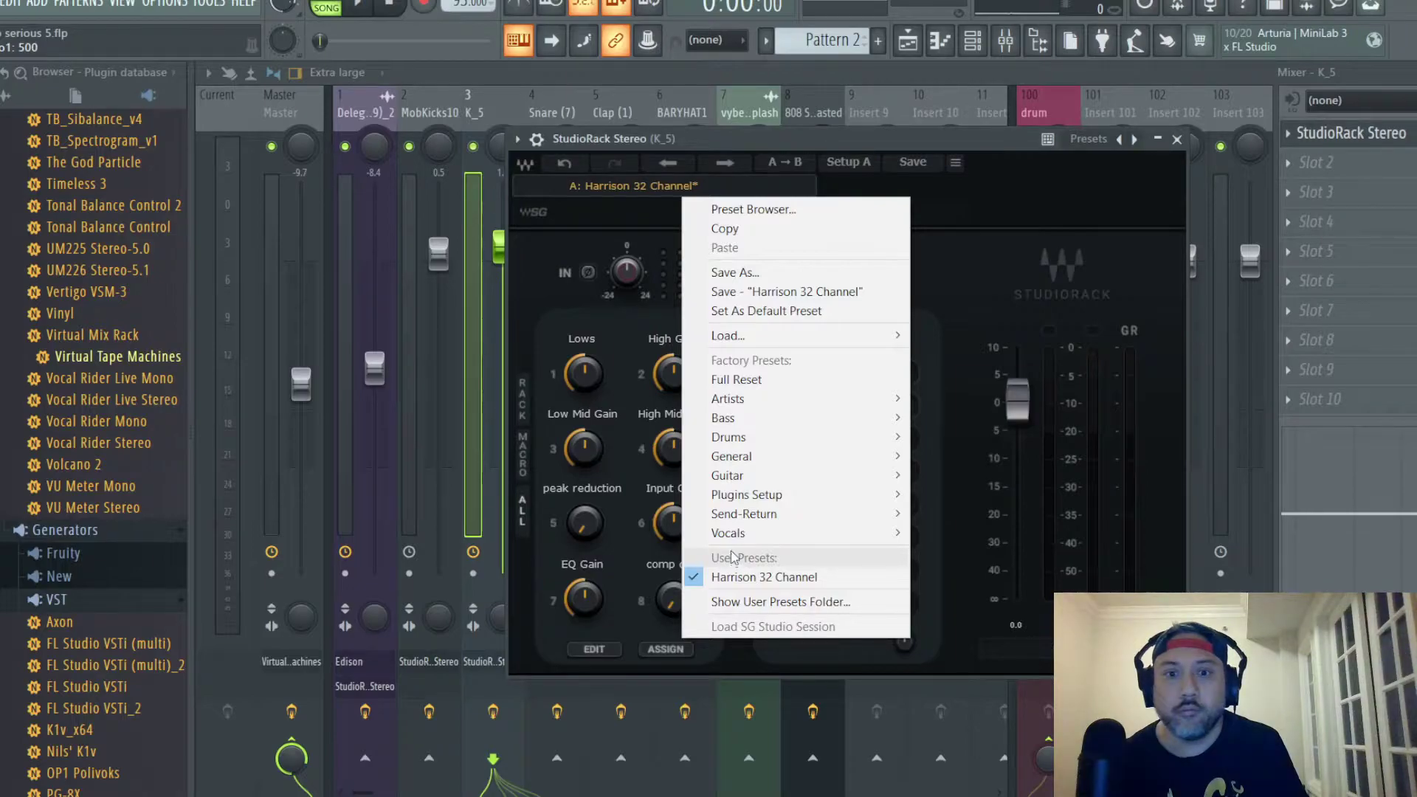
{"action": "left_click", "coordinate": [969, 181]}
{"action": "left_click", "coordinate": [911, 163]}
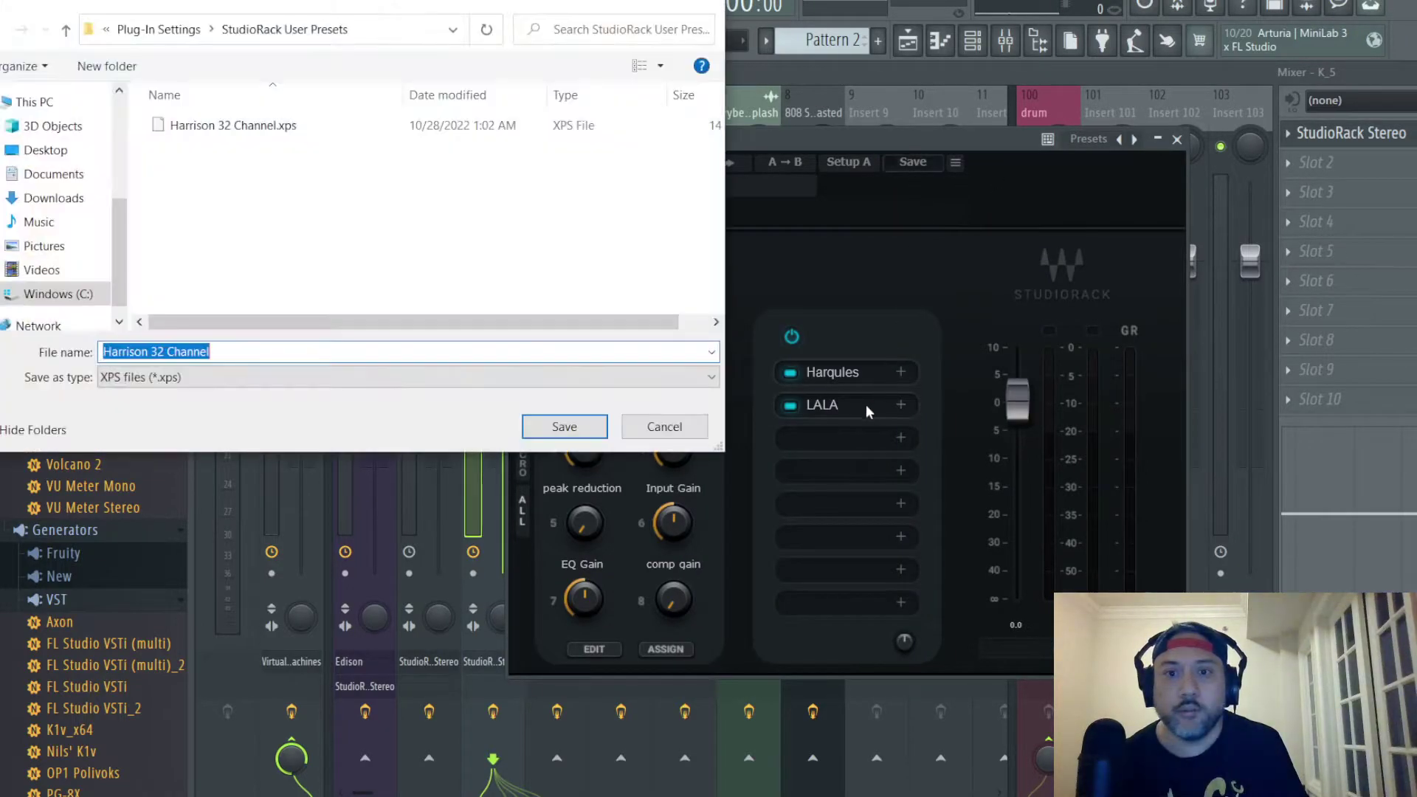
{"action": "left_click", "coordinate": [598, 428]}
{"action": "left_click", "coordinate": [779, 403]}
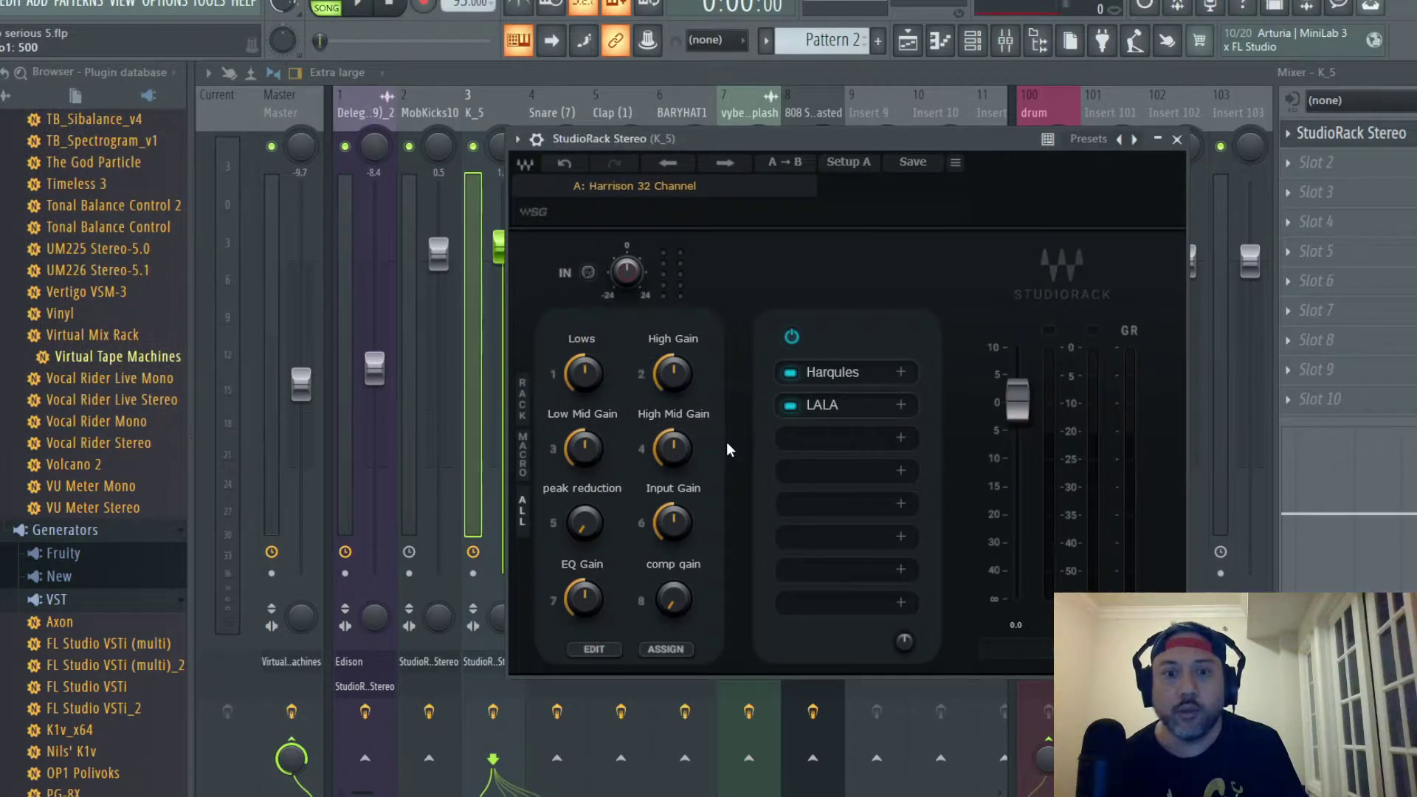
Step: Check the low frequency knob in Harqules and disconnect Low Frequency from the Lows macro
{"action": "left_click", "coordinate": [834, 370]}
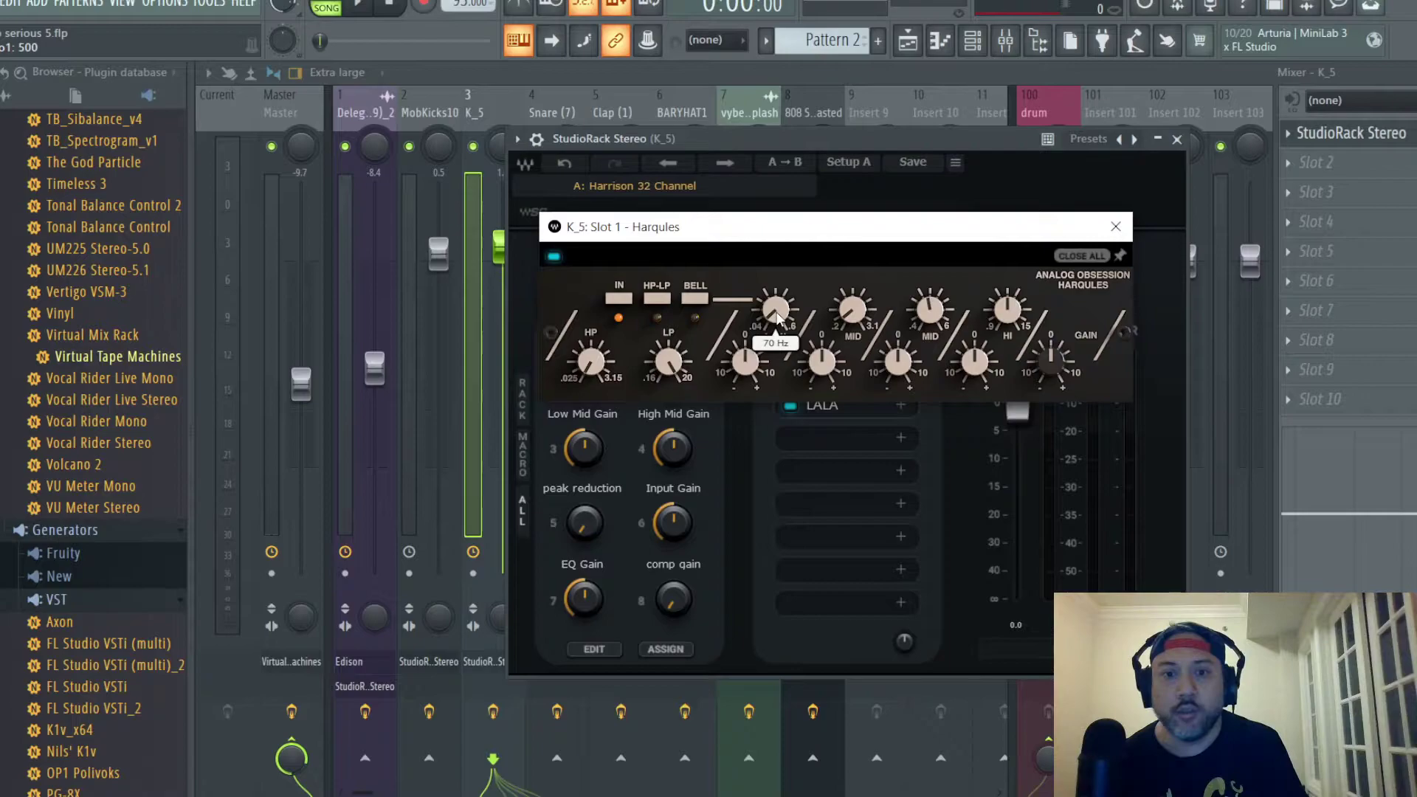
{"action": "left_click", "coordinate": [1116, 226]}
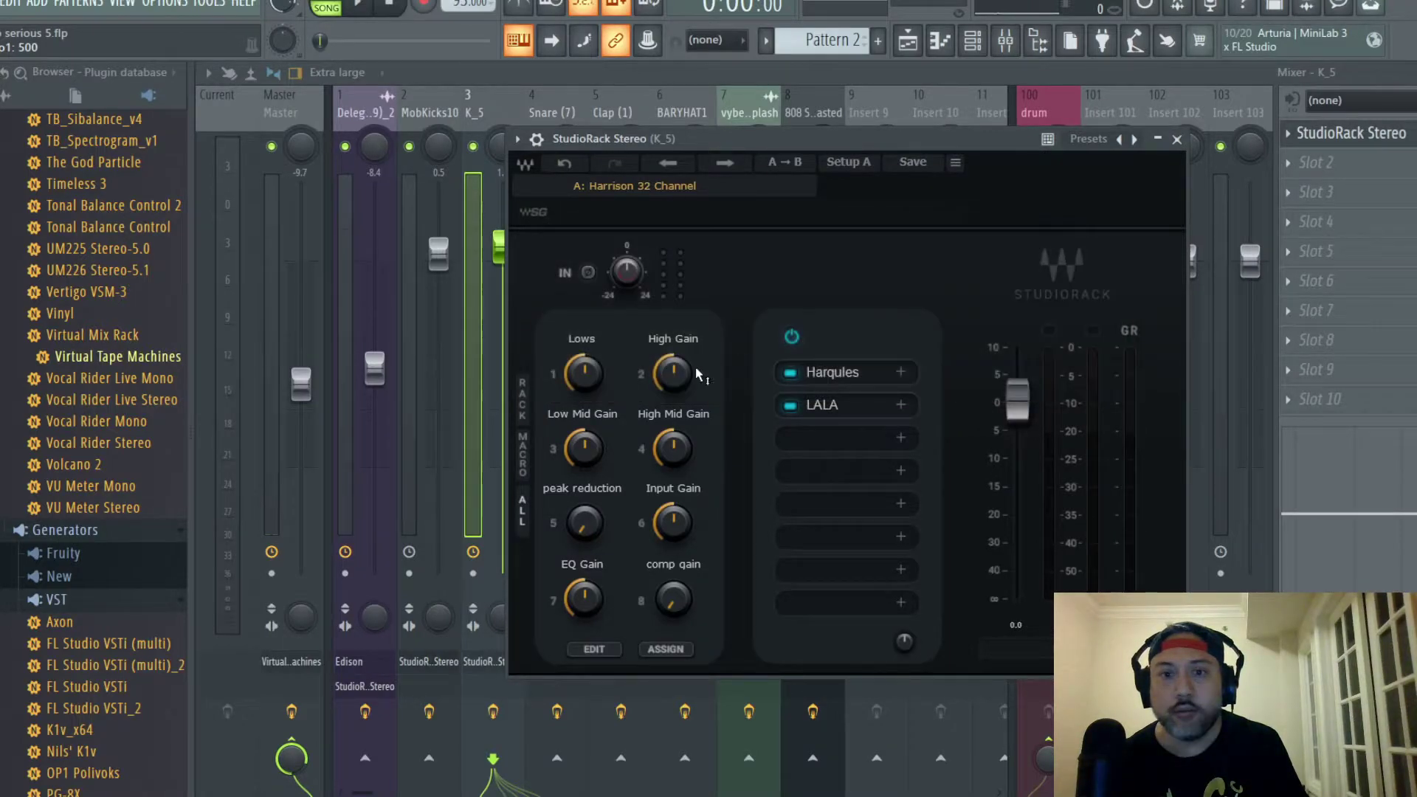
{"action": "right_click", "coordinate": [590, 375]}
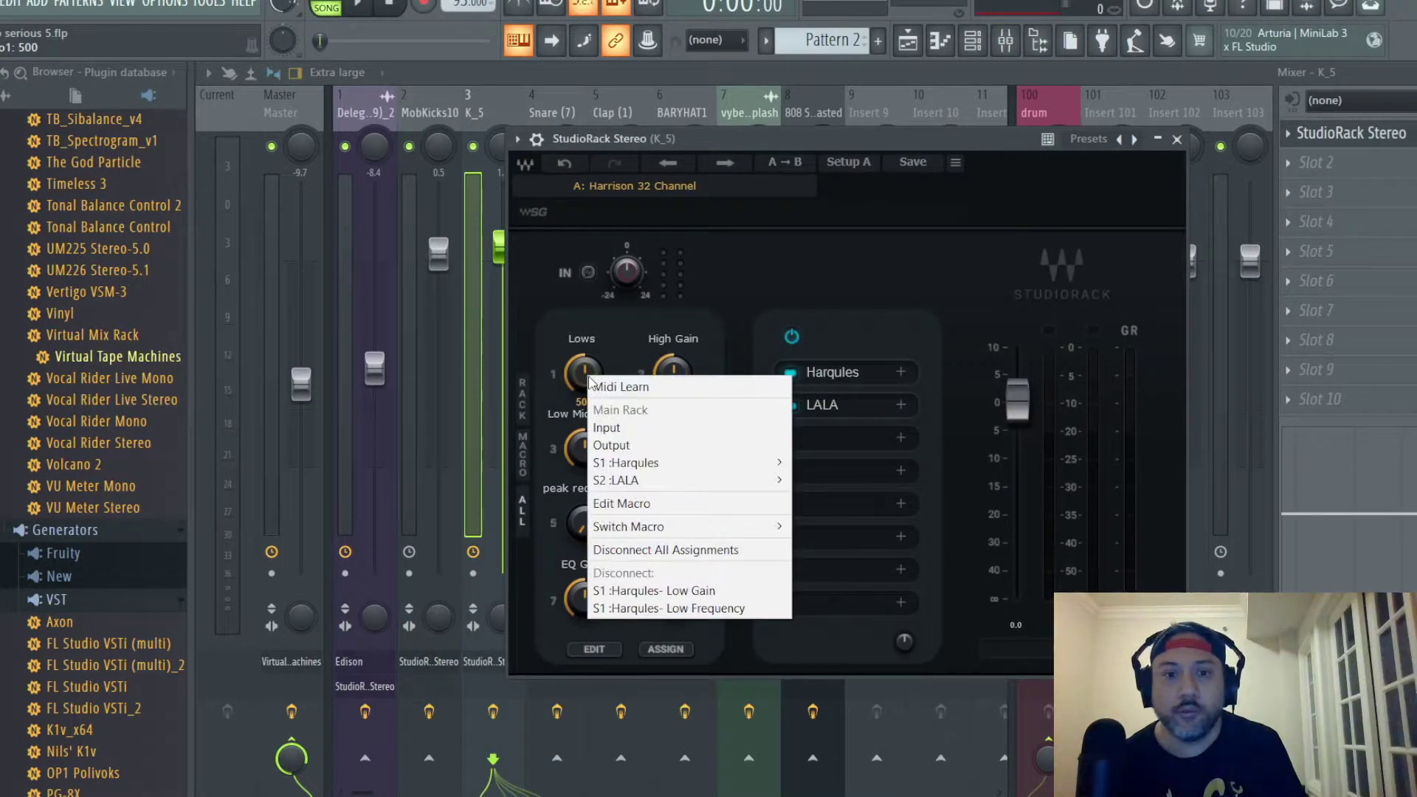
{"action": "mouse_move", "coordinate": [670, 471]}
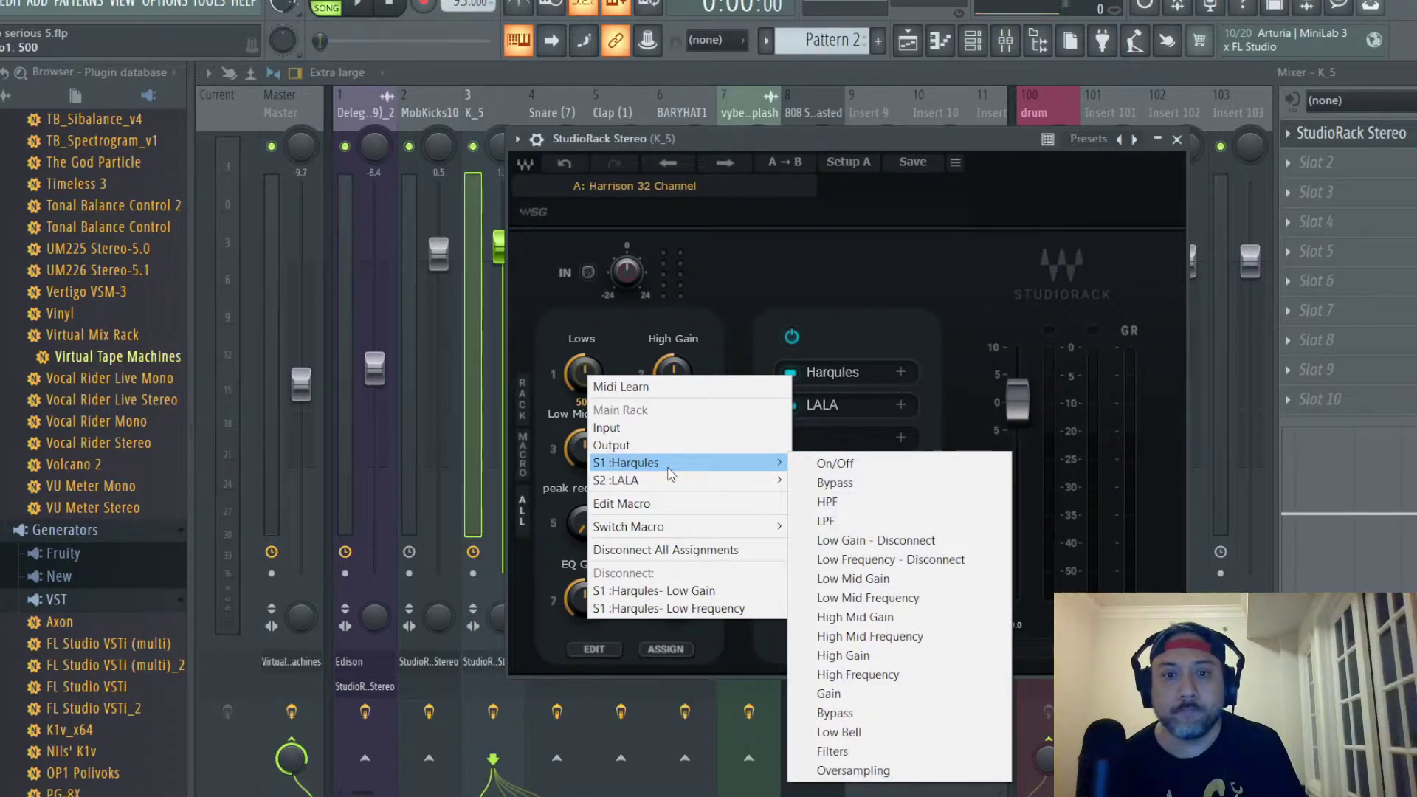
{"action": "left_click", "coordinate": [857, 560]}
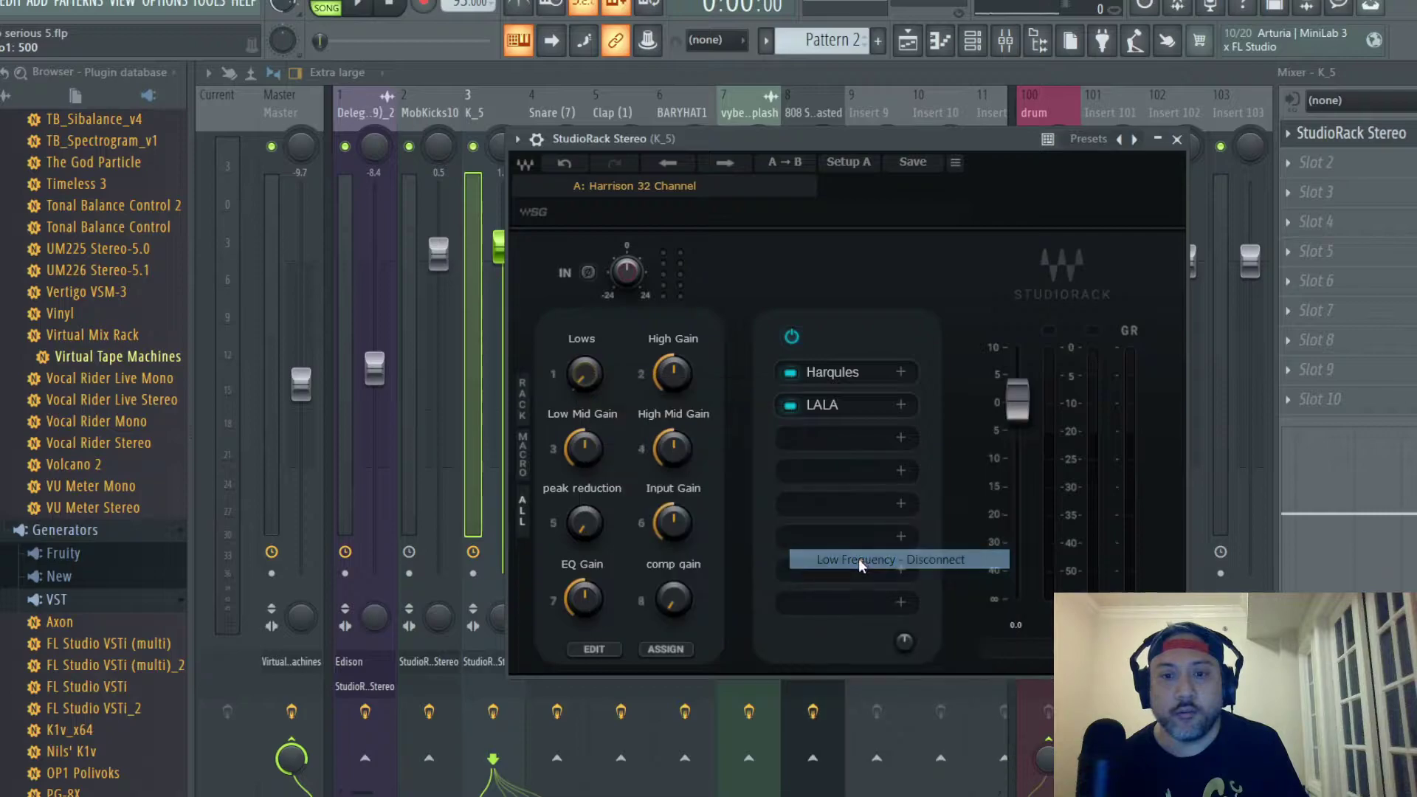
Step: Rename the Lows macro to Low Gain
{"action": "left_click", "coordinate": [584, 341]}
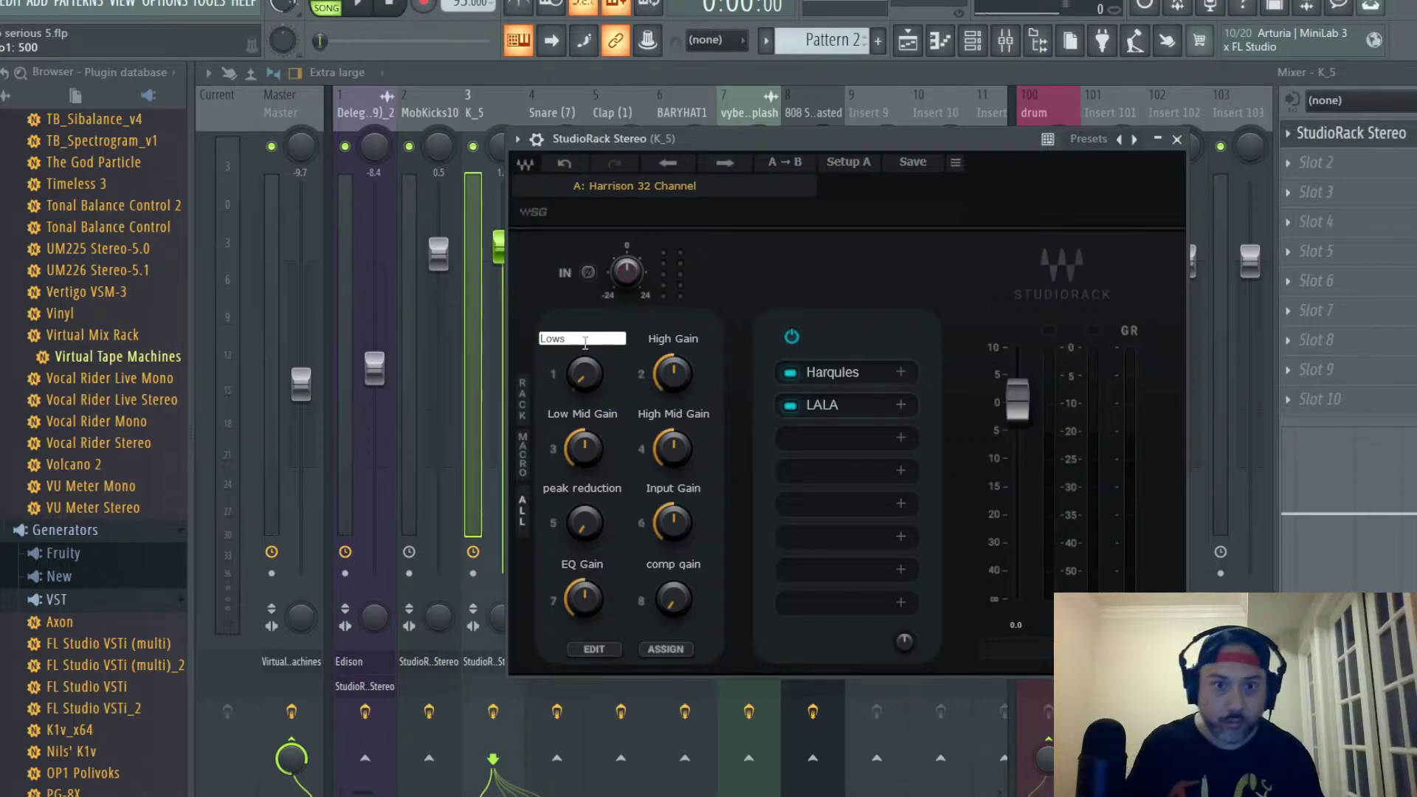
{"action": "key", "text": "BackSpace"}
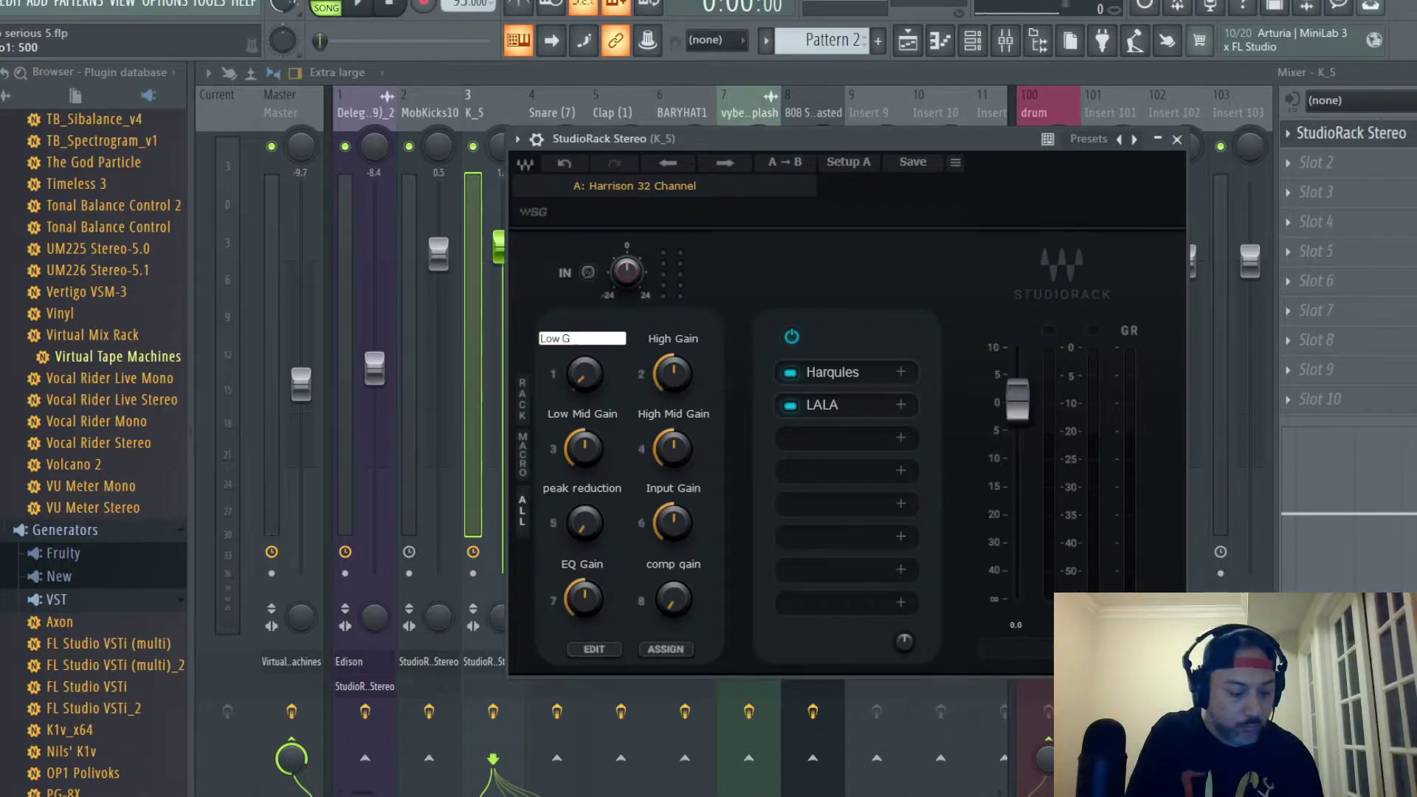
{"action": "type", "text": "in"}
{"action": "key", "text": "Return"}
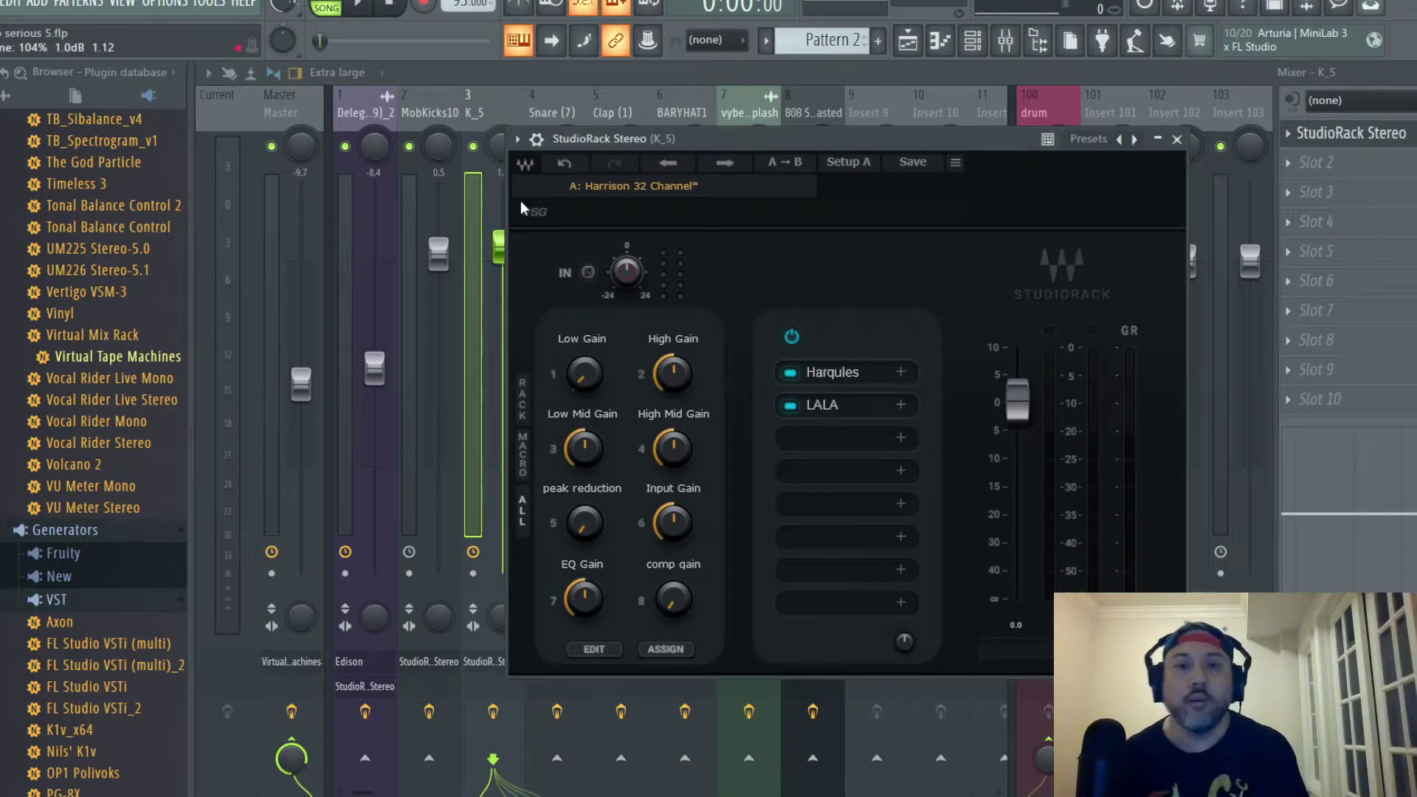
Step: Try the Low Gain macro at 100 and check the low band's gain knob in Harqules
{"action": "double_click", "coordinate": [593, 377]}
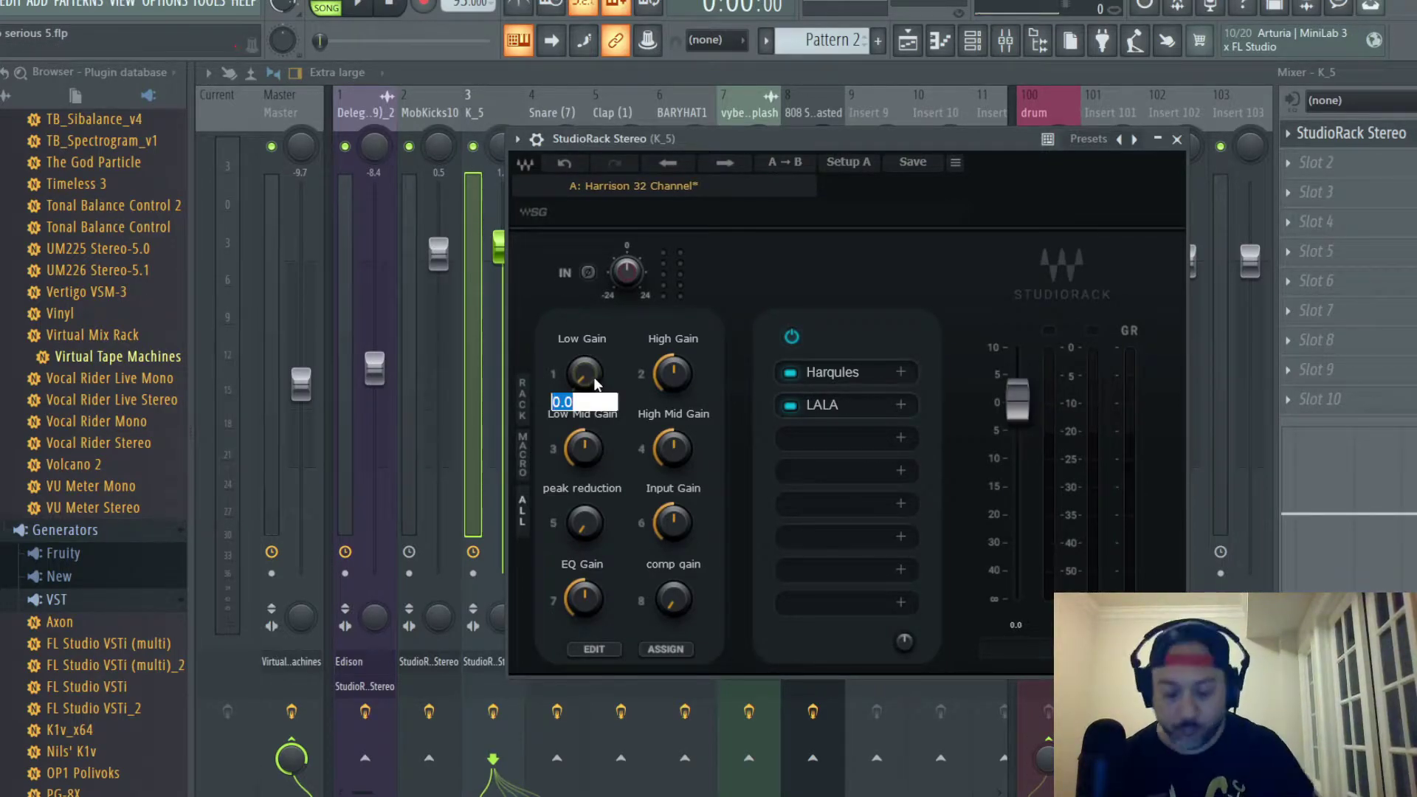
{"action": "type", "text": "100"}
{"action": "key", "text": "Return"}
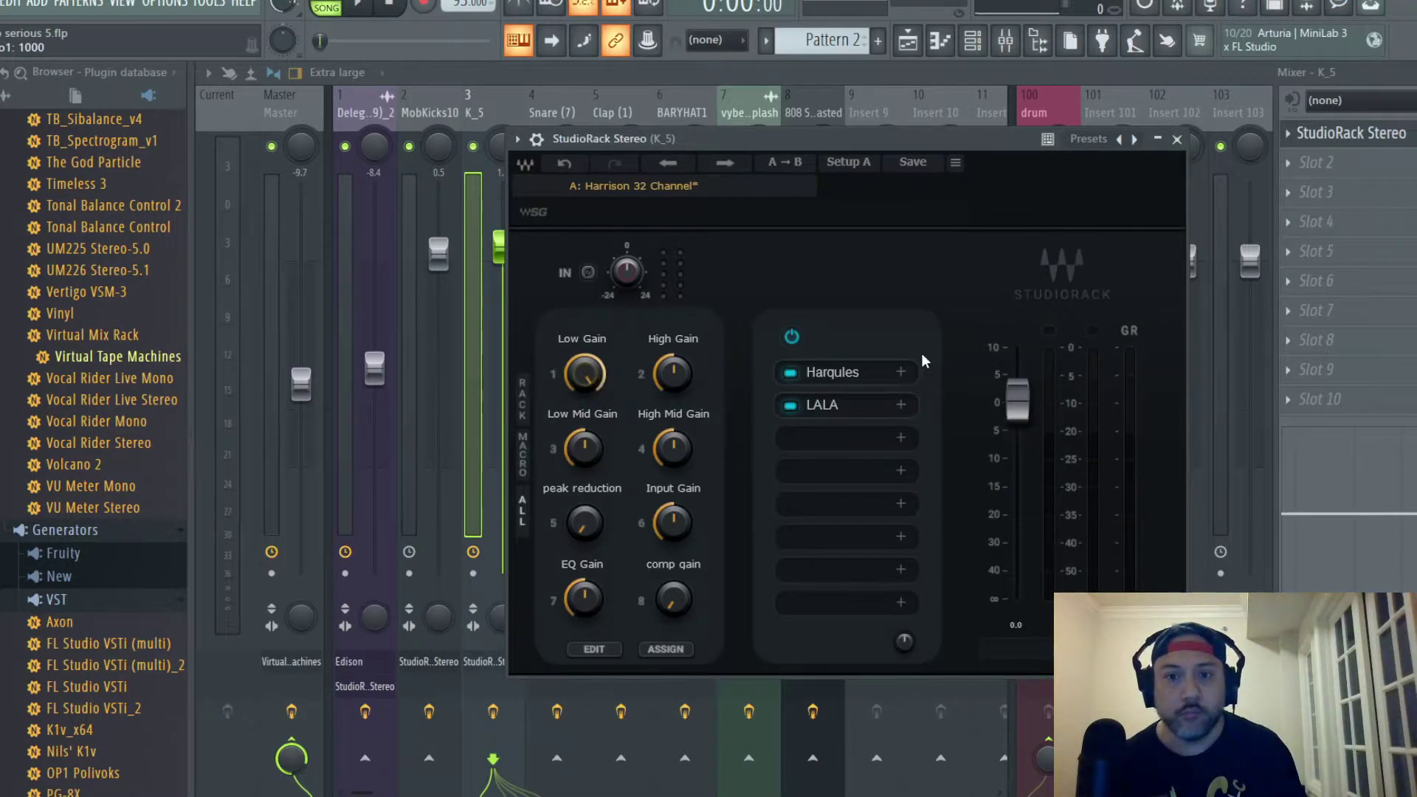
{"action": "left_click", "coordinate": [841, 375]}
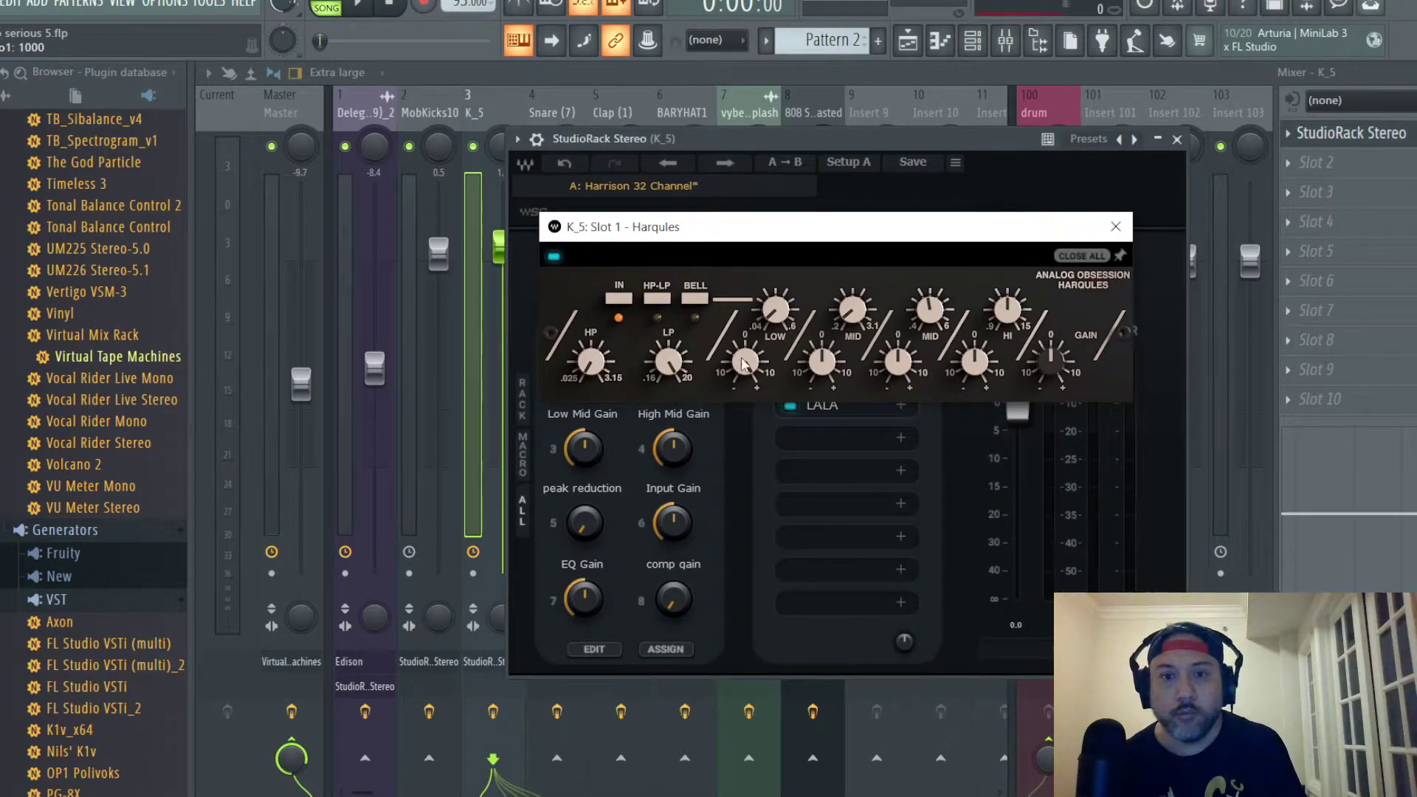
{"action": "left_click_drag", "start_coordinate": [744, 363], "coordinate": [750, 428]}
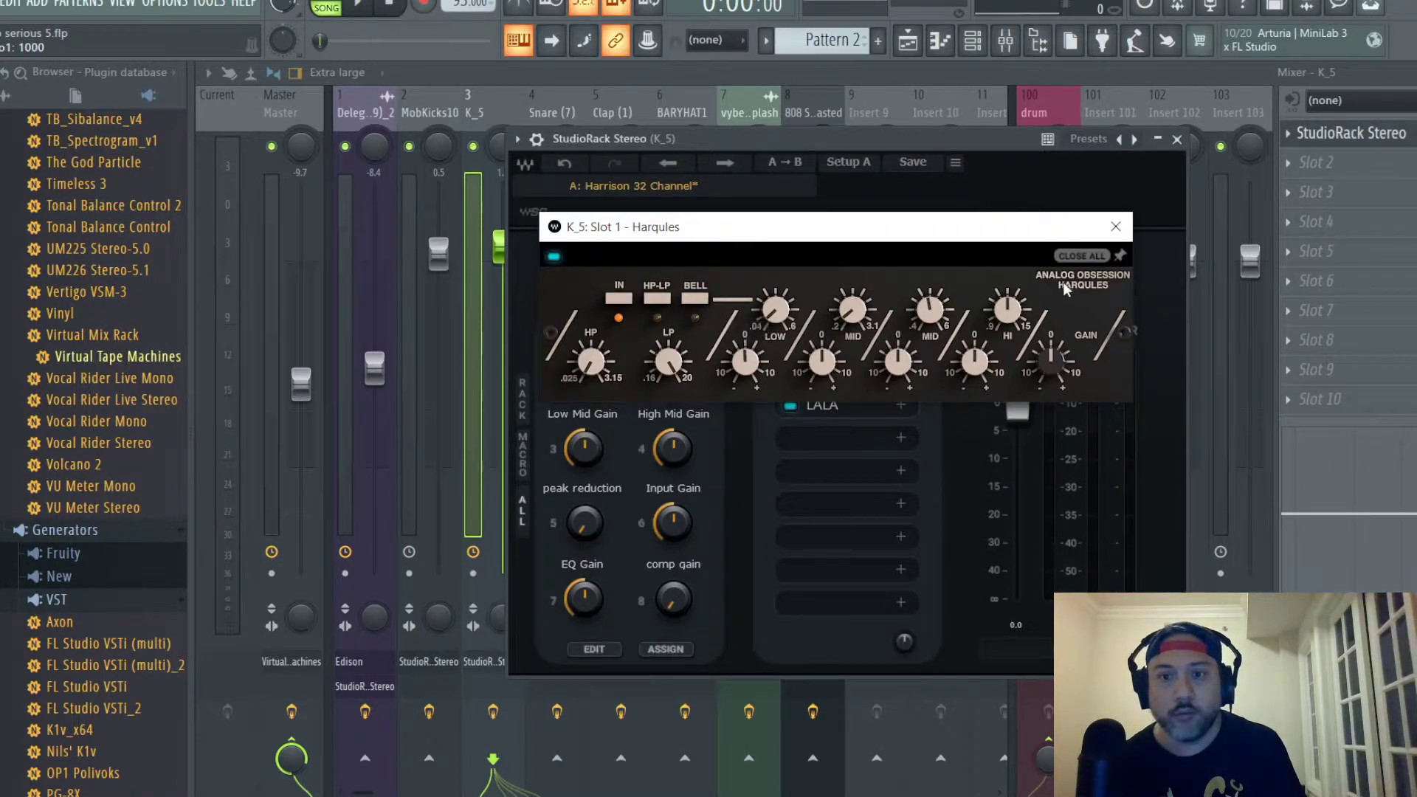
{"action": "left_click", "coordinate": [1116, 227]}
Step: Check the Low Gain macro's range and assignment, and set the macro to exactly 0
{"action": "mouse_move", "coordinate": [583, 379]}
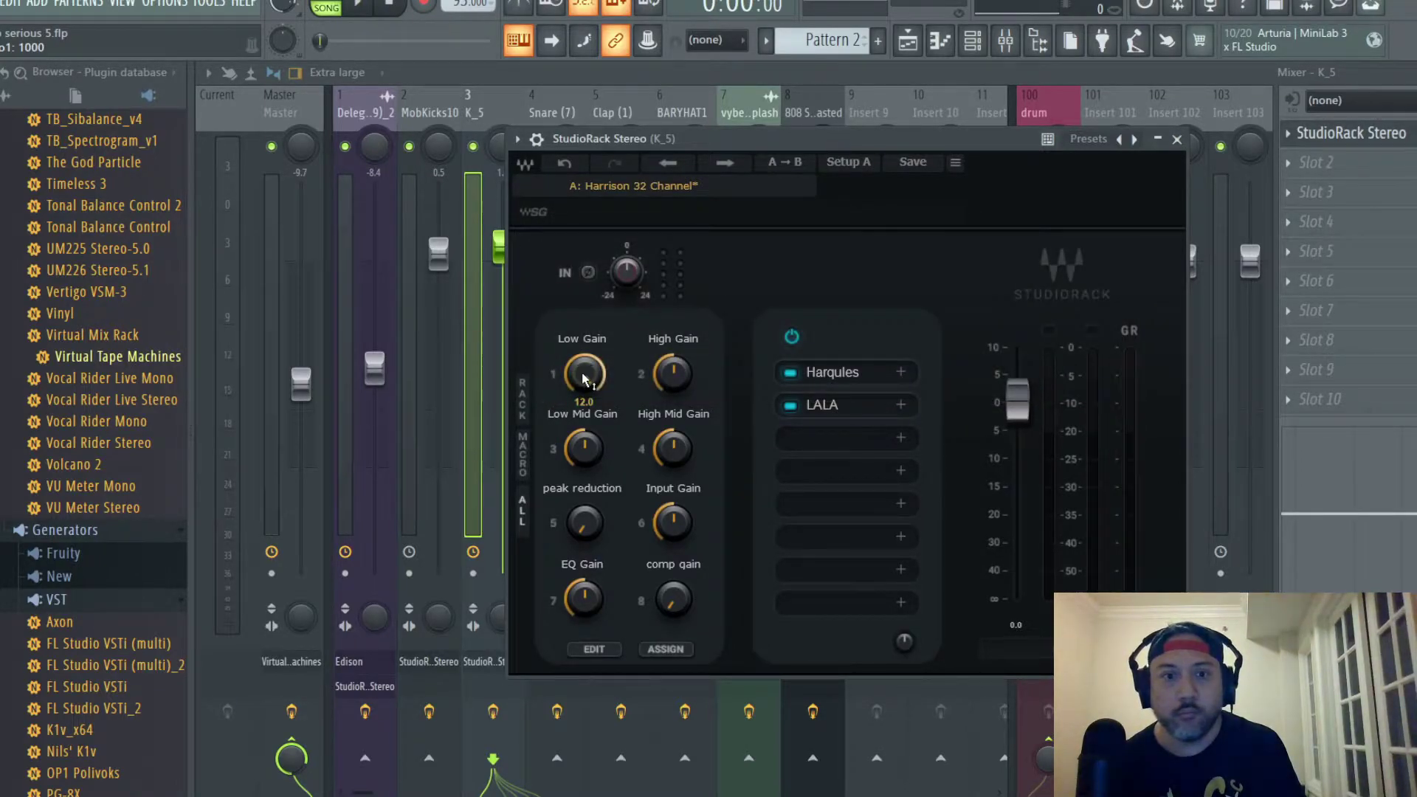
{"action": "mouse_move", "coordinate": [584, 379]}
{"action": "left_mouse_down"}
{"action": "mouse_move", "coordinate": [583, 414]}
{"action": "mouse_move", "coordinate": [584, 398]}
{"action": "left_mouse_up"}
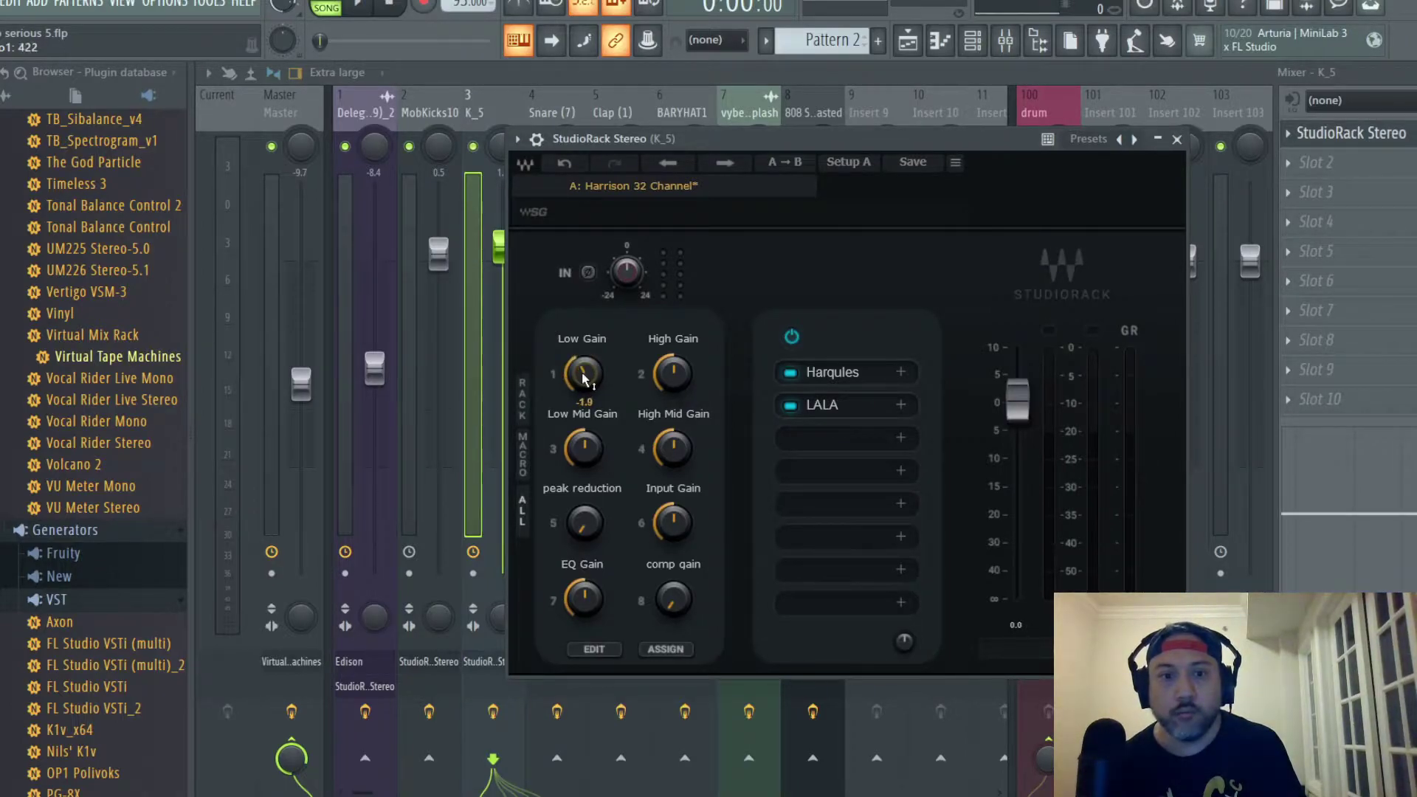
{"action": "right_click", "coordinate": [585, 373]}
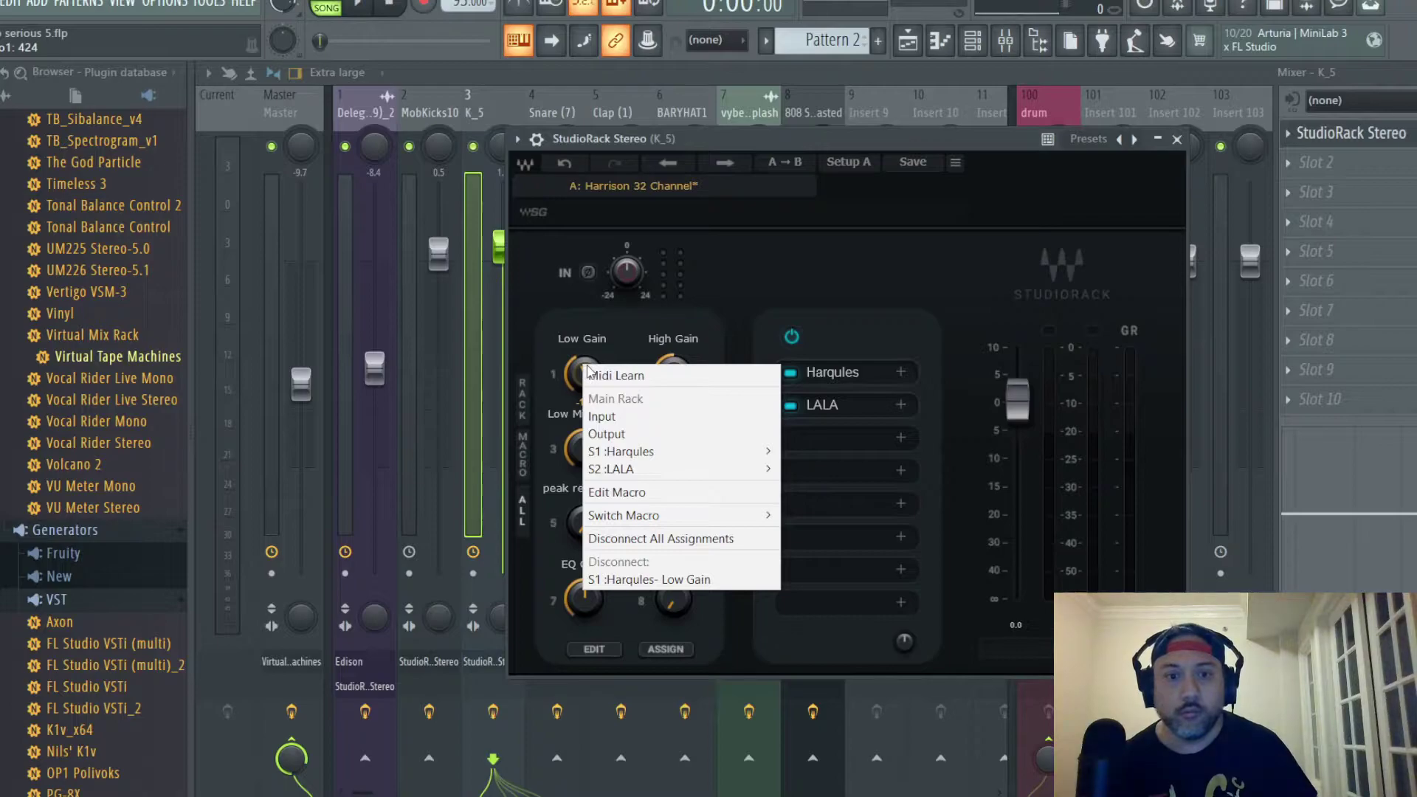
{"action": "left_click", "coordinate": [577, 362]}
{"action": "double_click", "coordinate": [581, 369]}
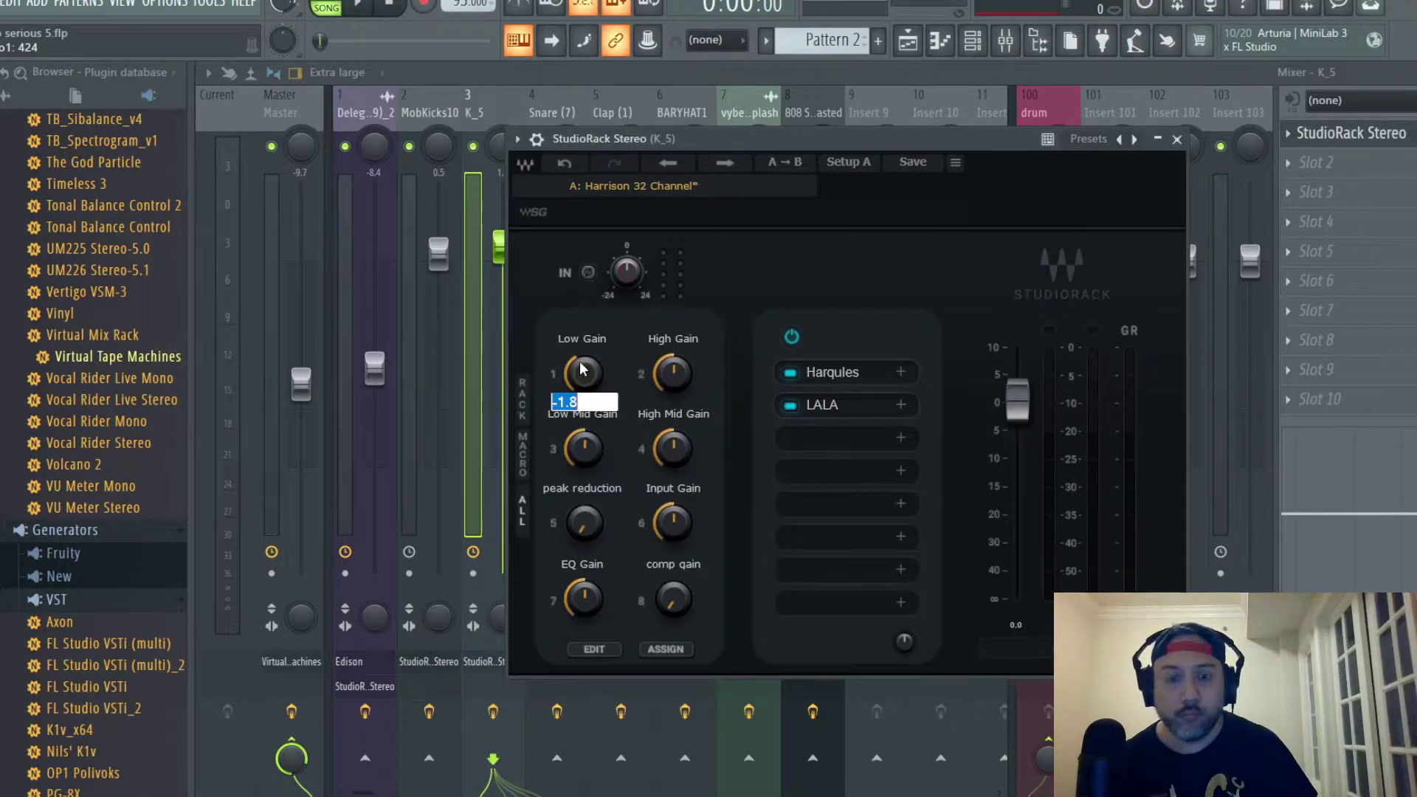
{"action": "type", "text": "0"}
{"action": "key", "text": "Return"}
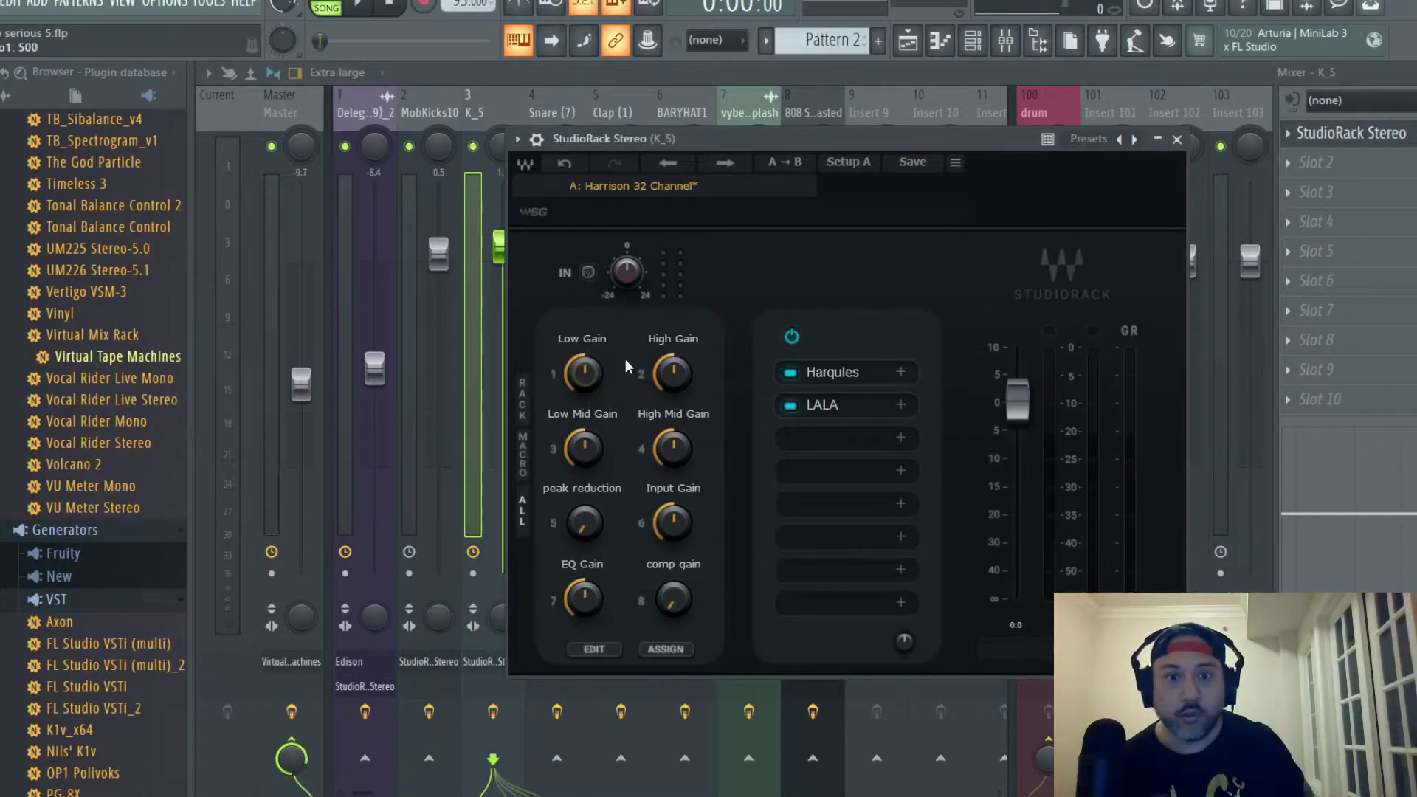
Step: Save the updated rack over the existing Harrison 32 Channel user preset
{"action": "left_click", "coordinate": [687, 187]}
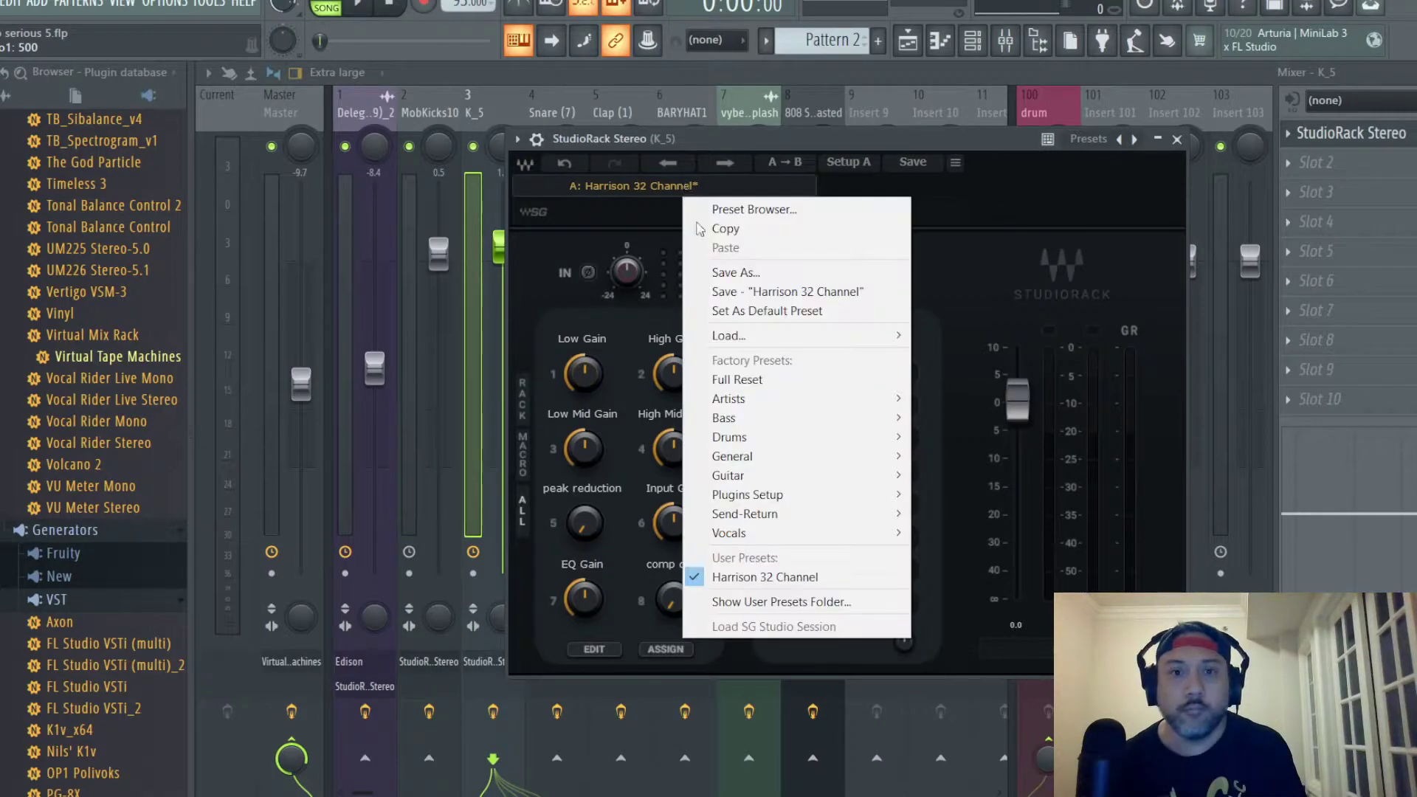
{"action": "left_click", "coordinate": [738, 579]}
{"action": "left_click", "coordinate": [912, 161]}
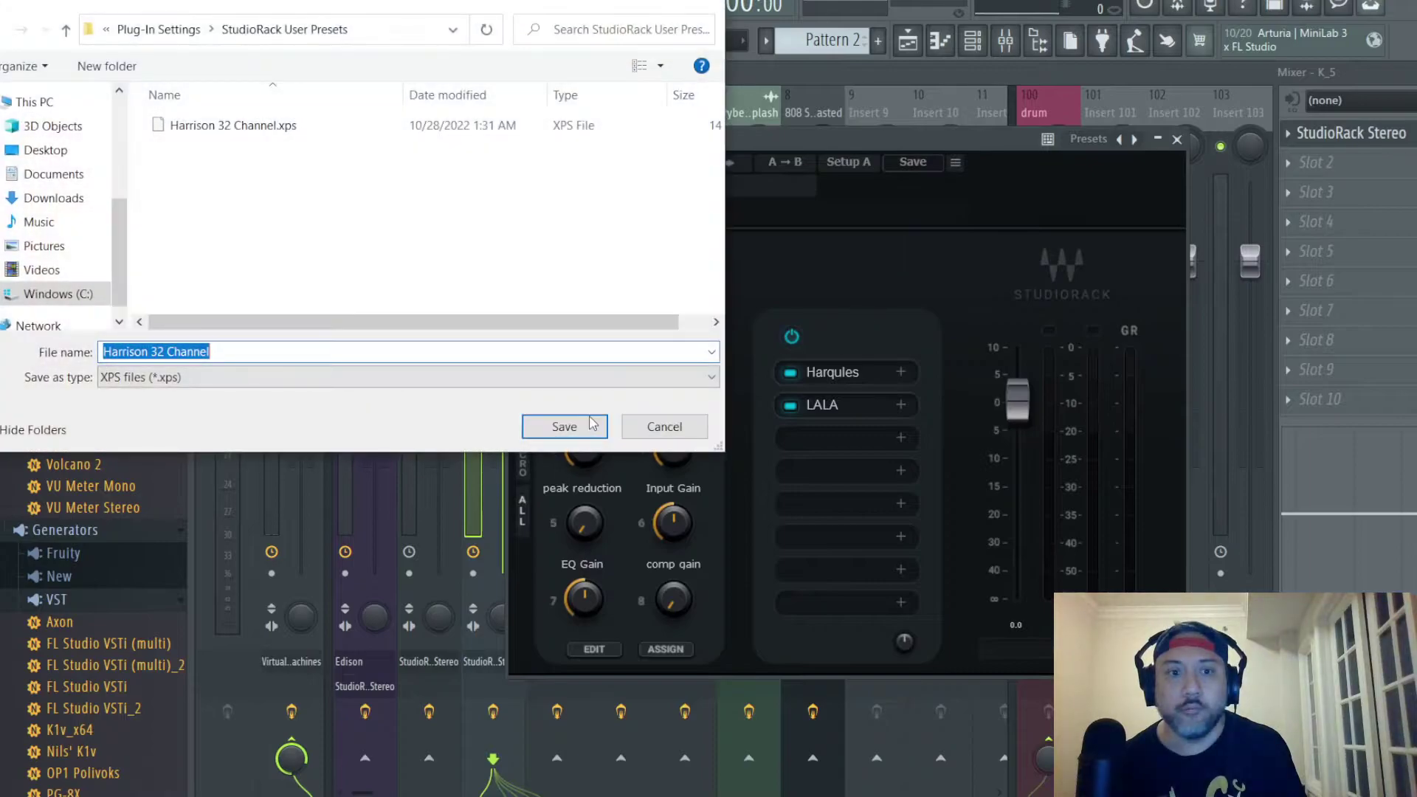
{"action": "left_click", "coordinate": [565, 427]}
{"action": "left_click", "coordinate": [777, 405]}
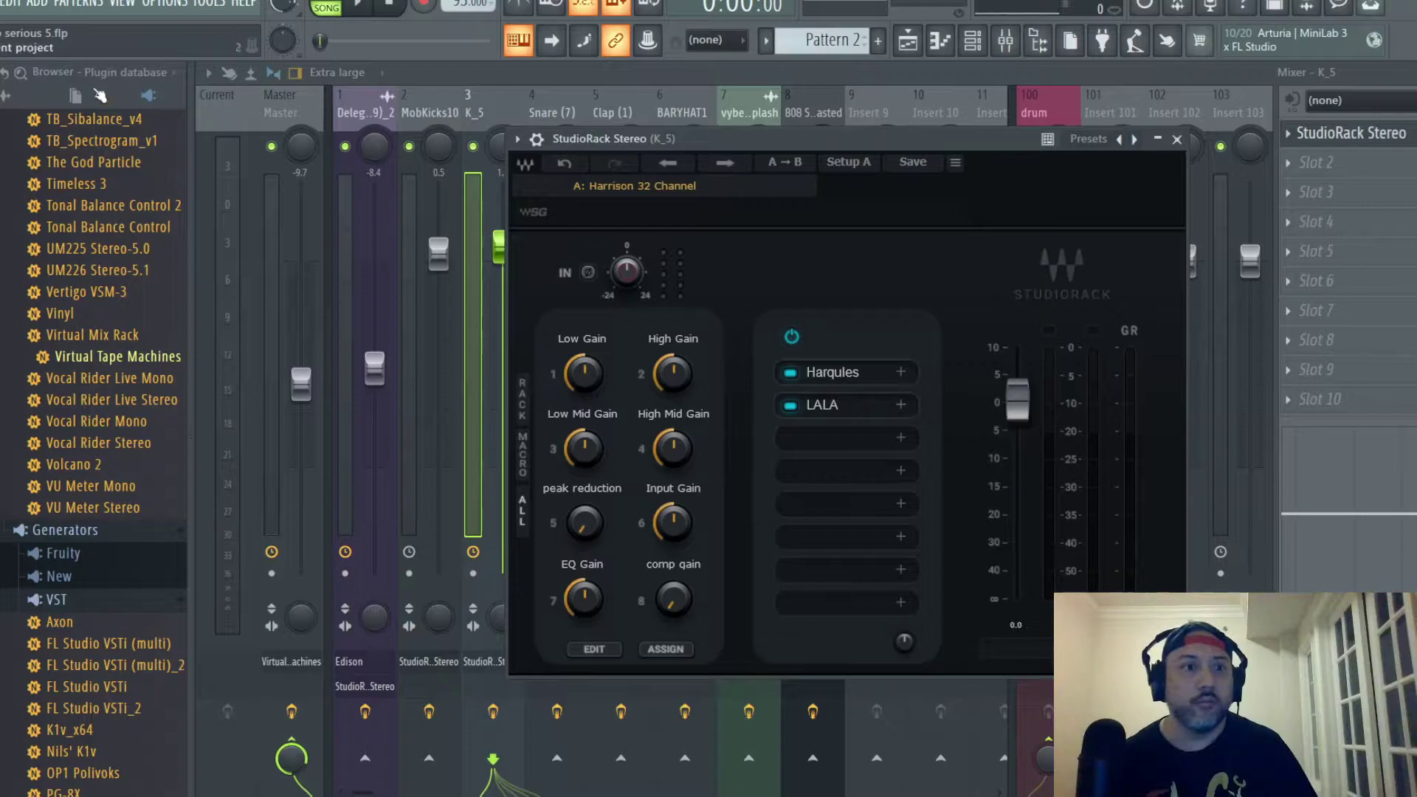
Step: Save the current project without removing the Edison plugin
{"action": "left_click", "coordinate": [2, 3]}
{"action": "left_click", "coordinate": [6, 90]}
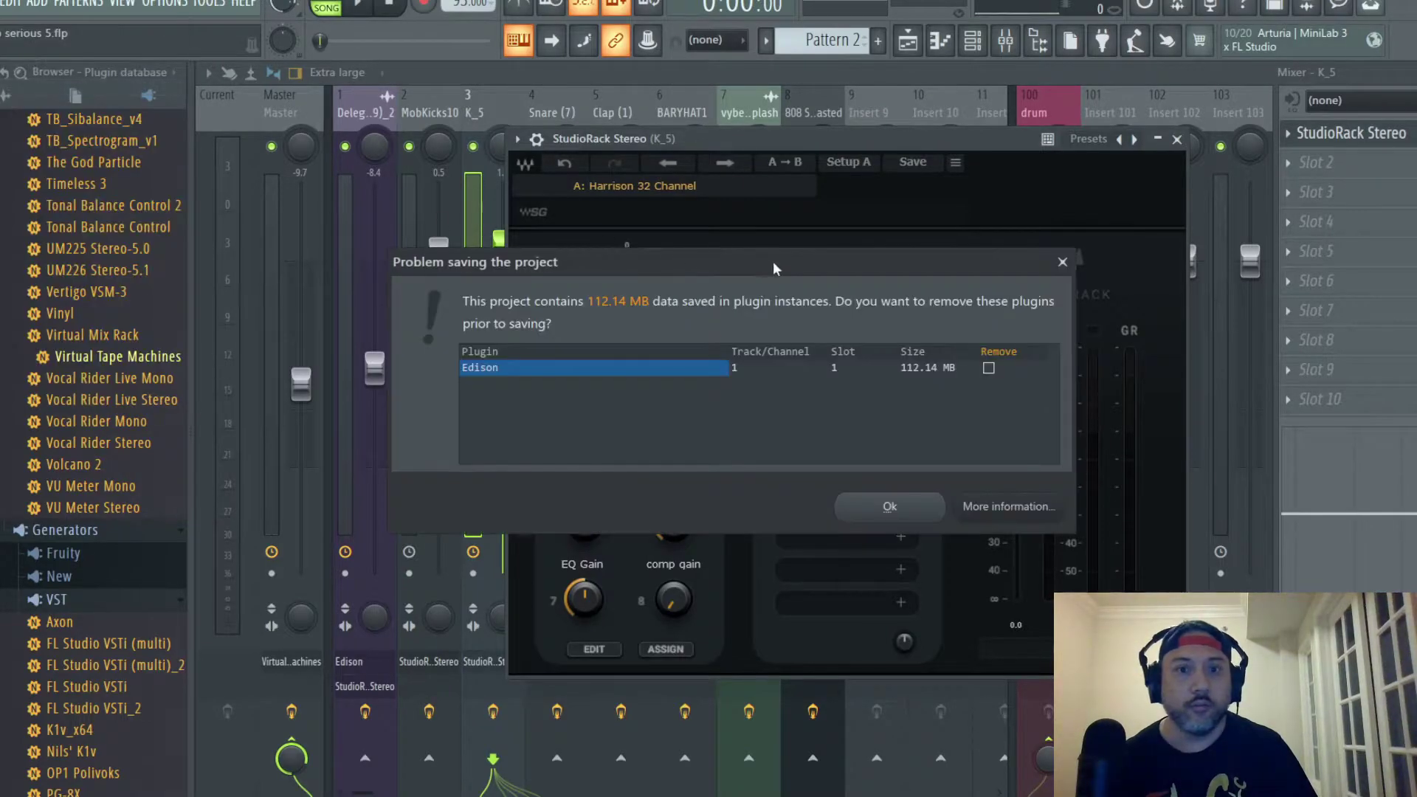
{"action": "left_click", "coordinate": [1063, 262]}
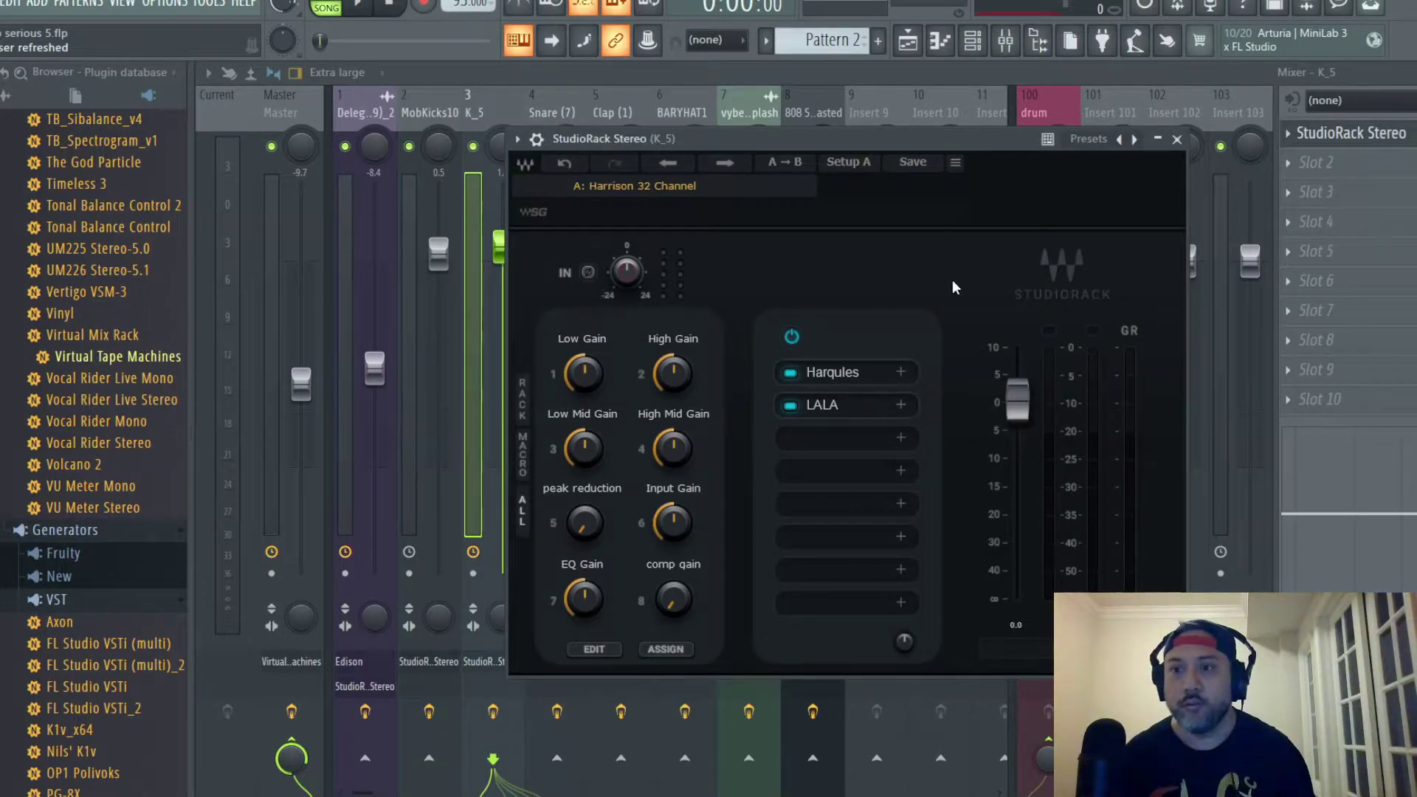
Step: Review the Harqules EQ controls in the rack's first slot
{"action": "left_click", "coordinate": [832, 373]}
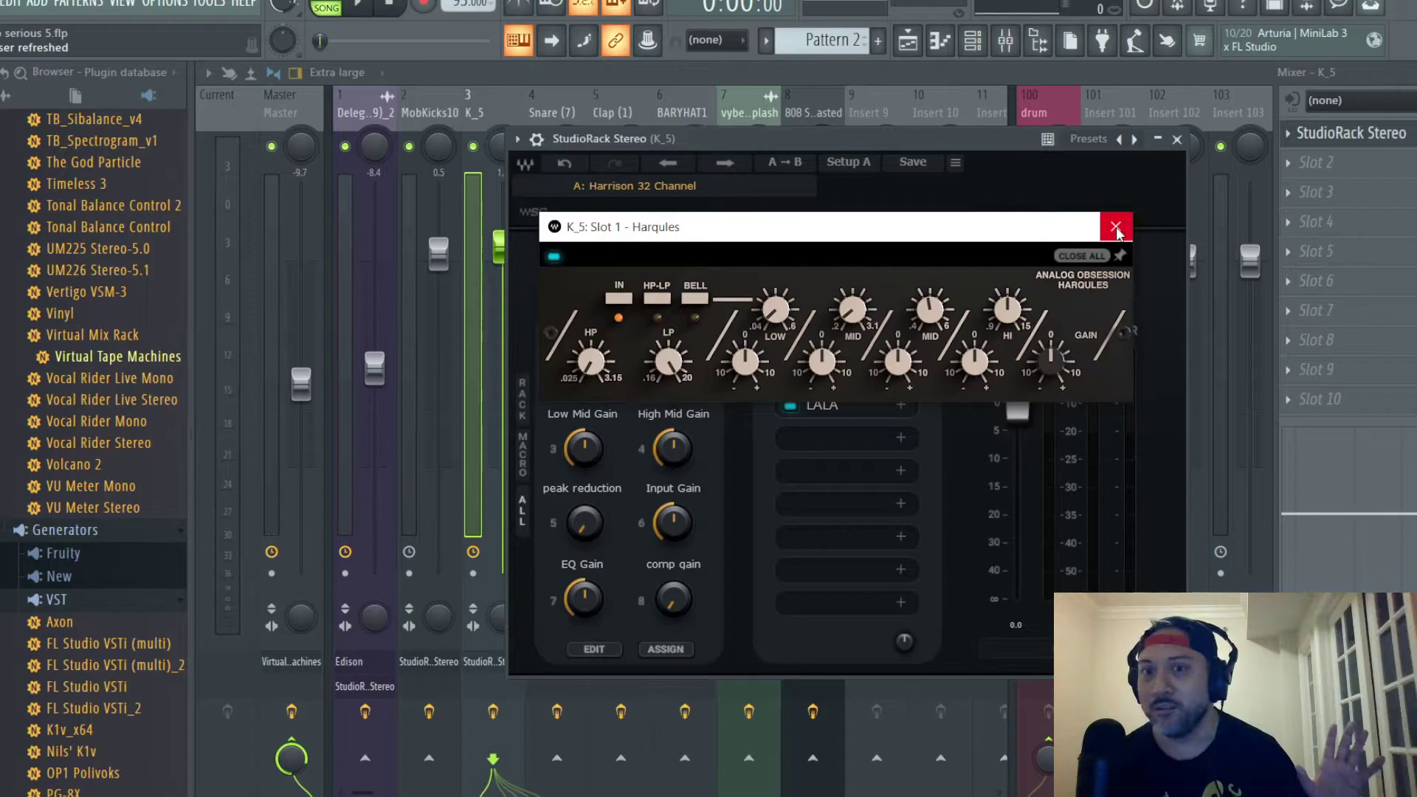
{"action": "left_click", "coordinate": [1115, 227]}
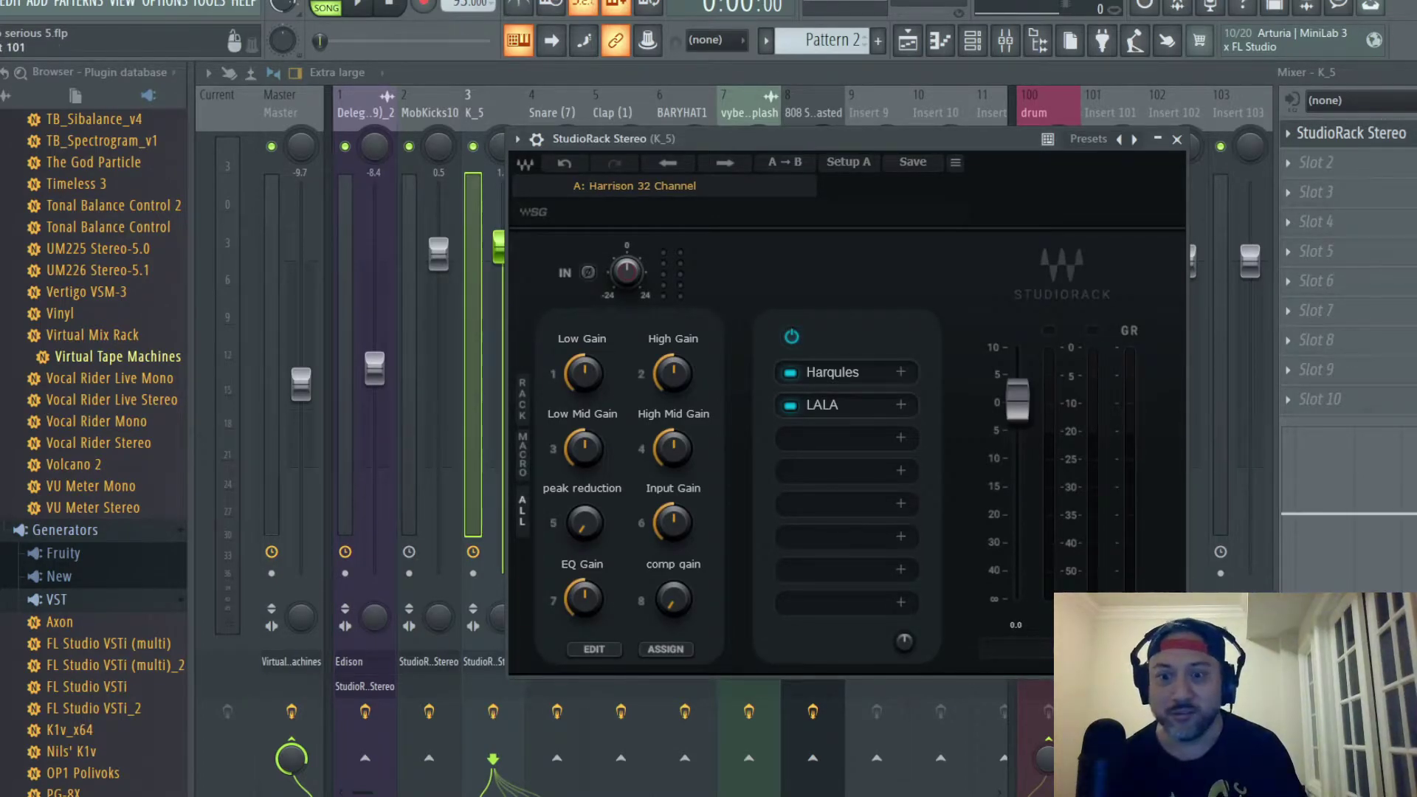
{"action": "key", "text": "alt+Tab"}
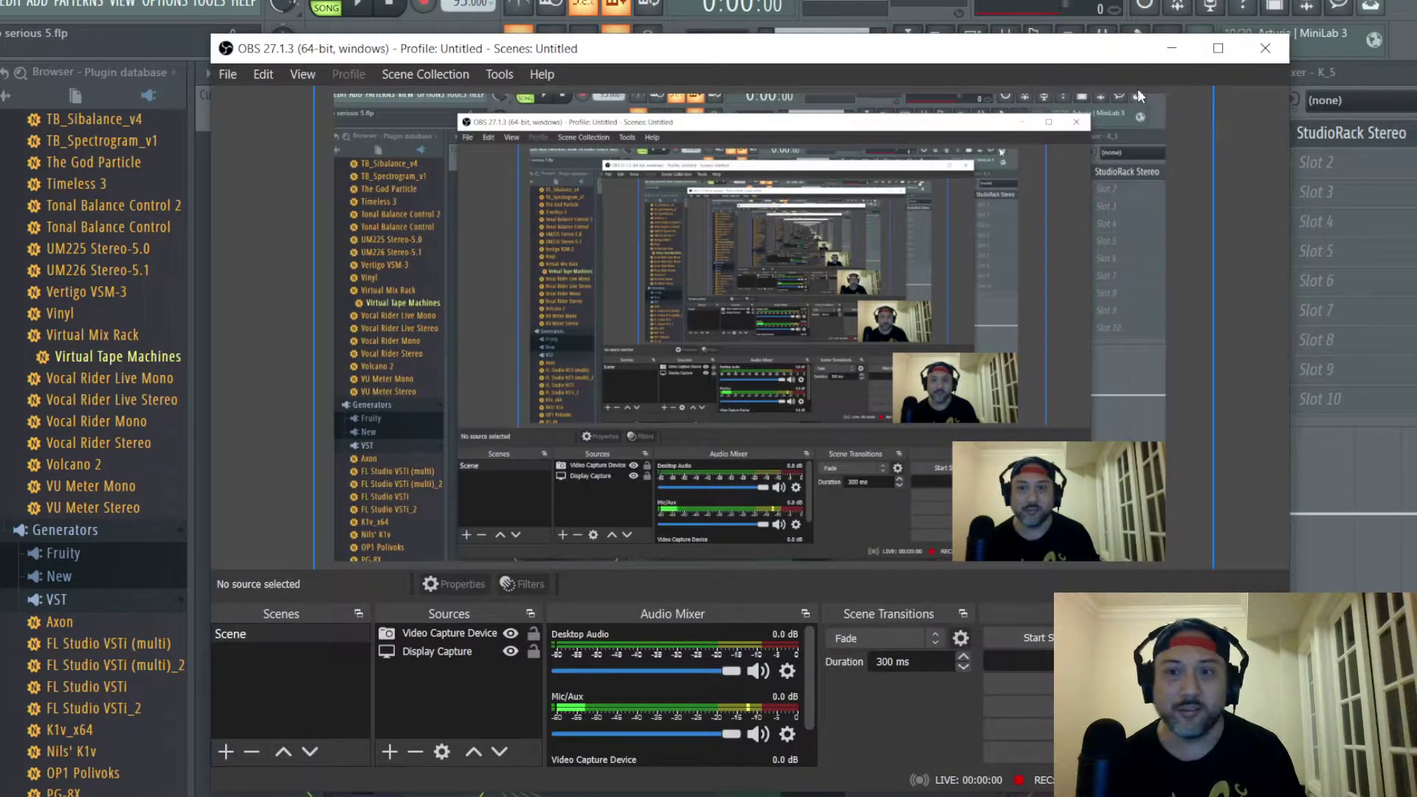
{"action": "left_click", "coordinate": [1171, 47]}
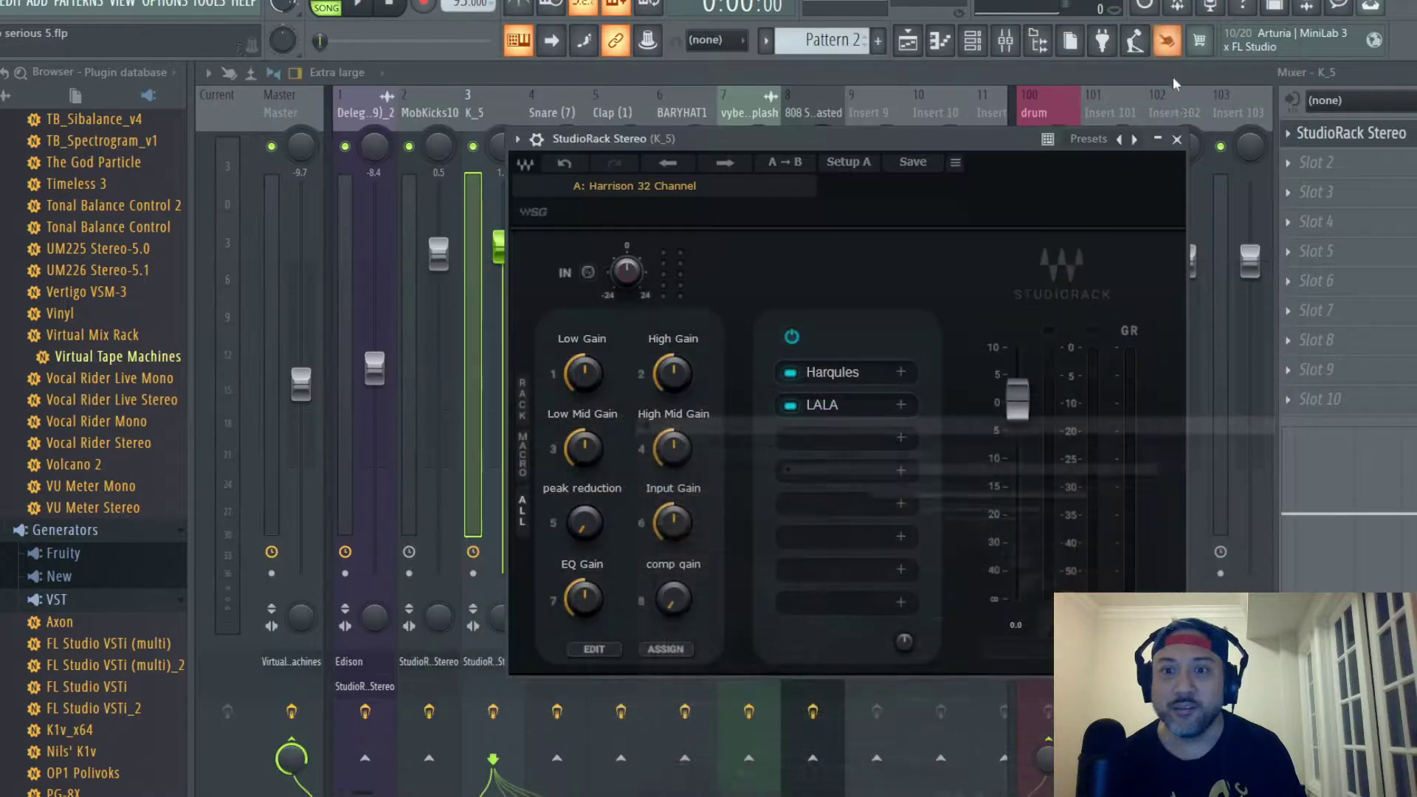
Step: Play the soloed K_5 track from bar 5 with its StudioRack open
{"action": "left_click", "coordinate": [1178, 138]}
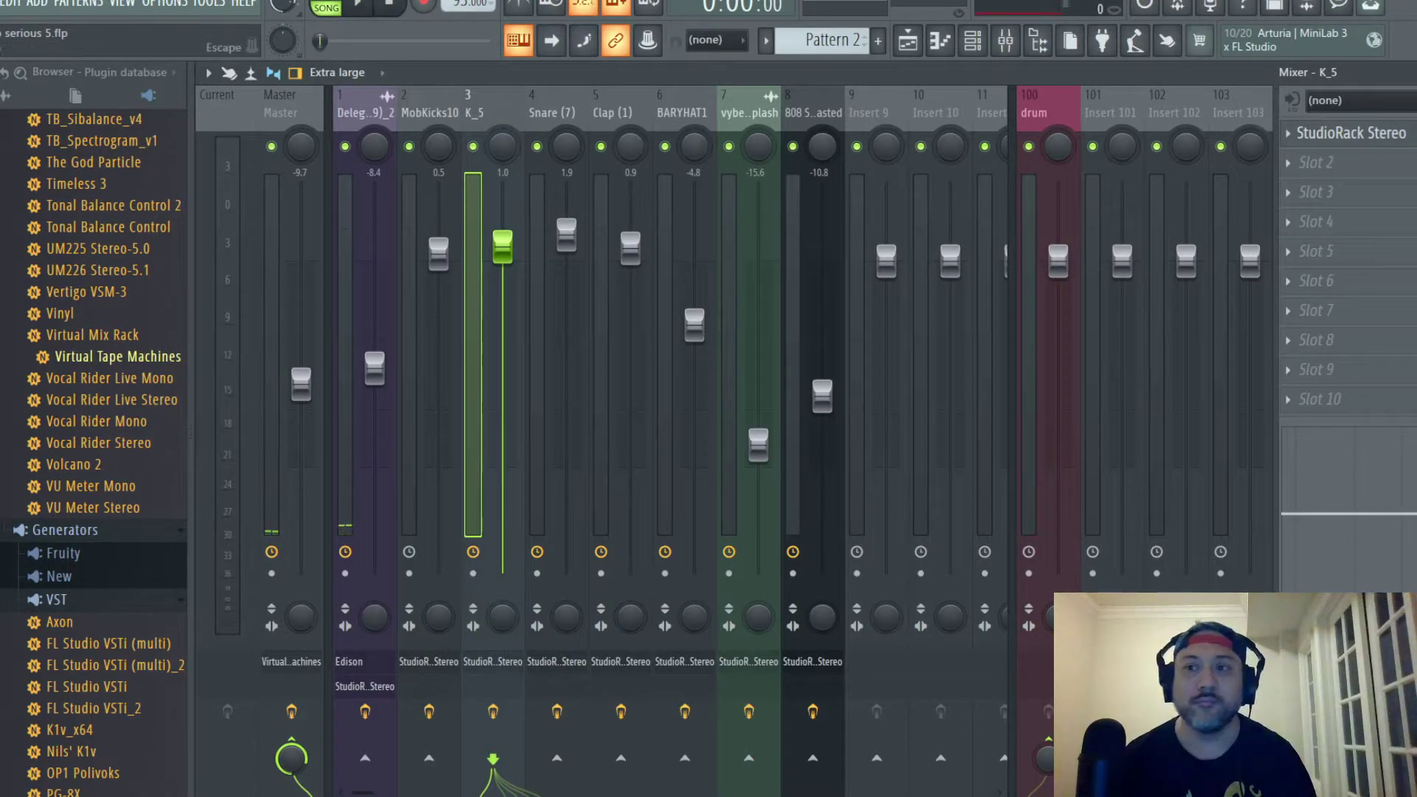
{"action": "key", "text": "F9"}
{"action": "key", "text": "F6"}
{"action": "left_click", "coordinate": [998, 76]}
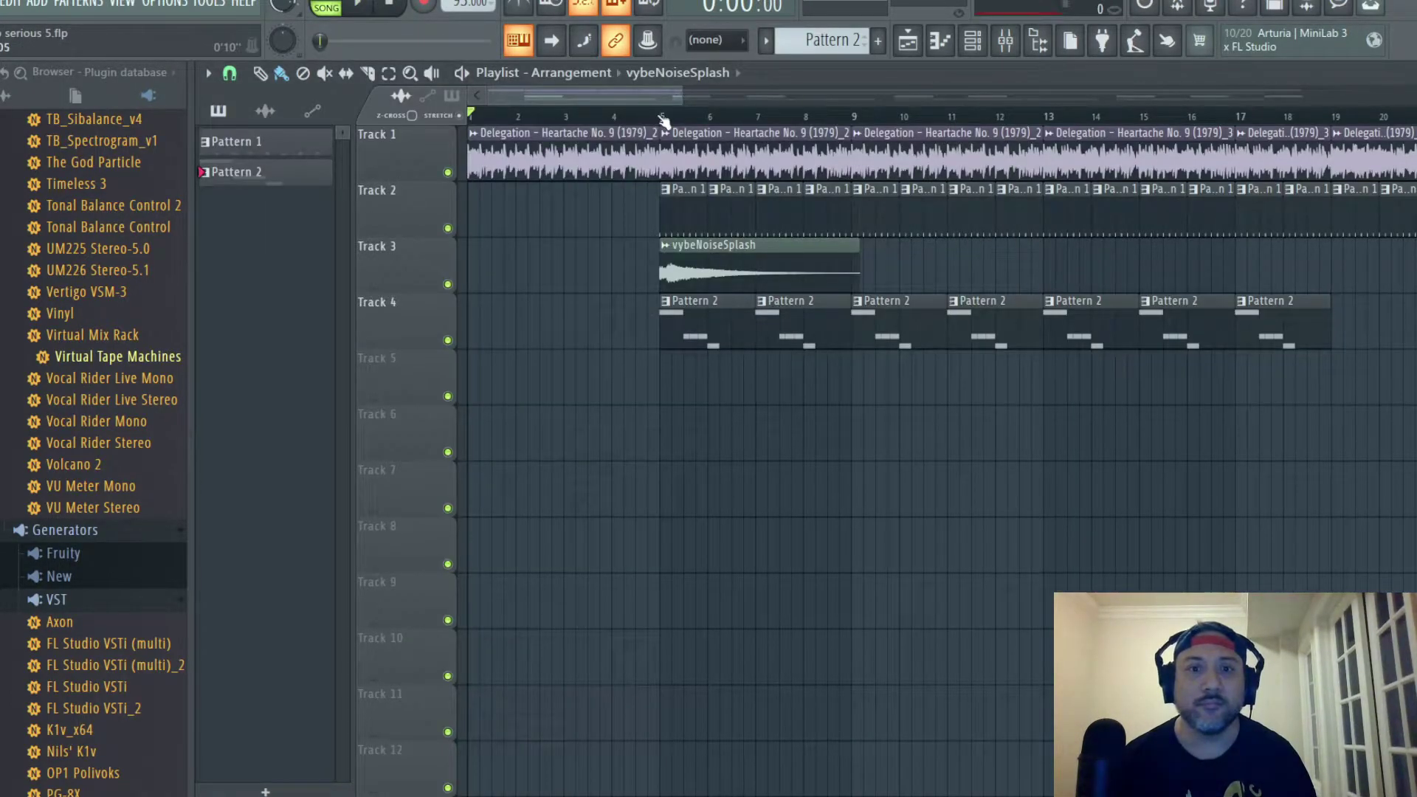
{"action": "left_click", "coordinate": [1005, 41]}
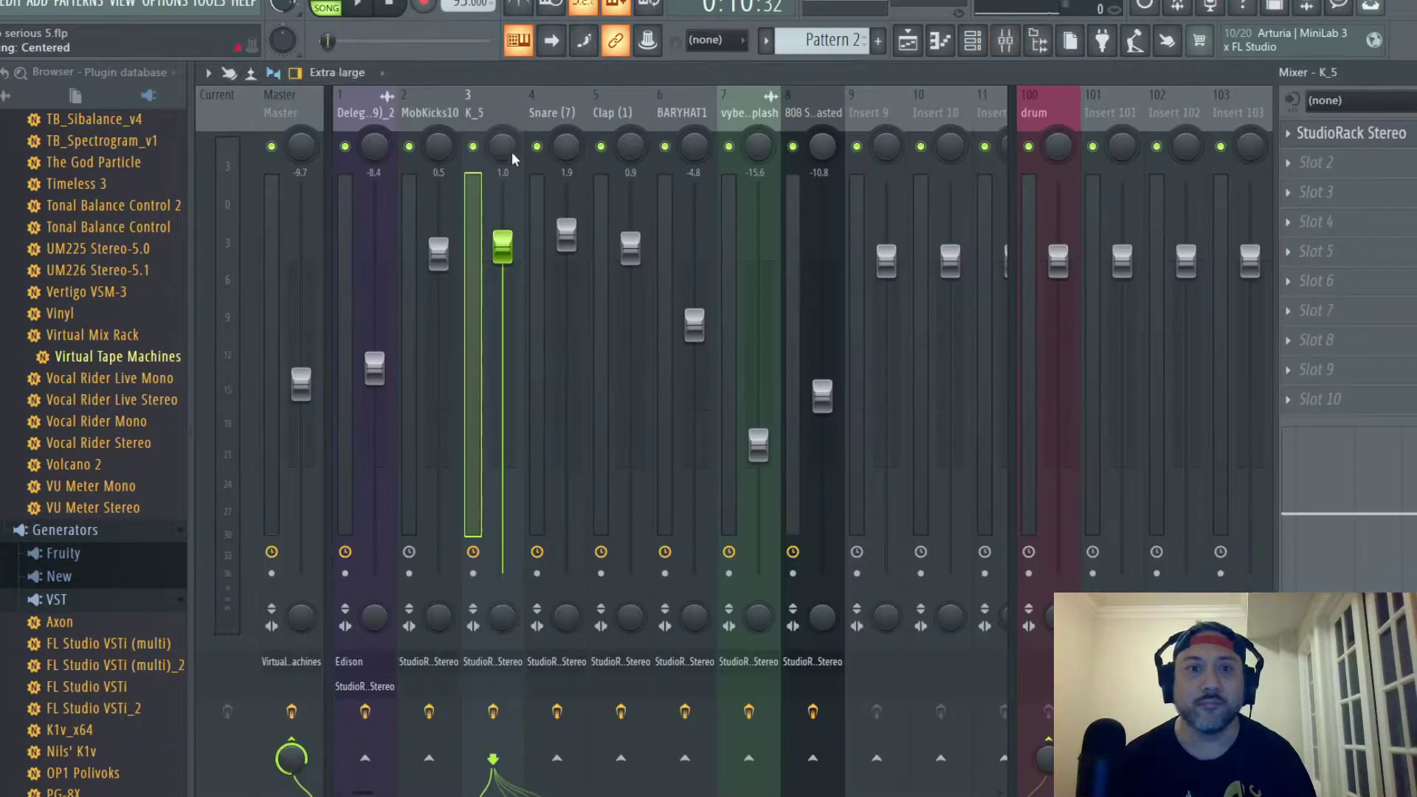
{"action": "key", "text": "space"}
{"action": "left_click", "coordinate": [1350, 133]}
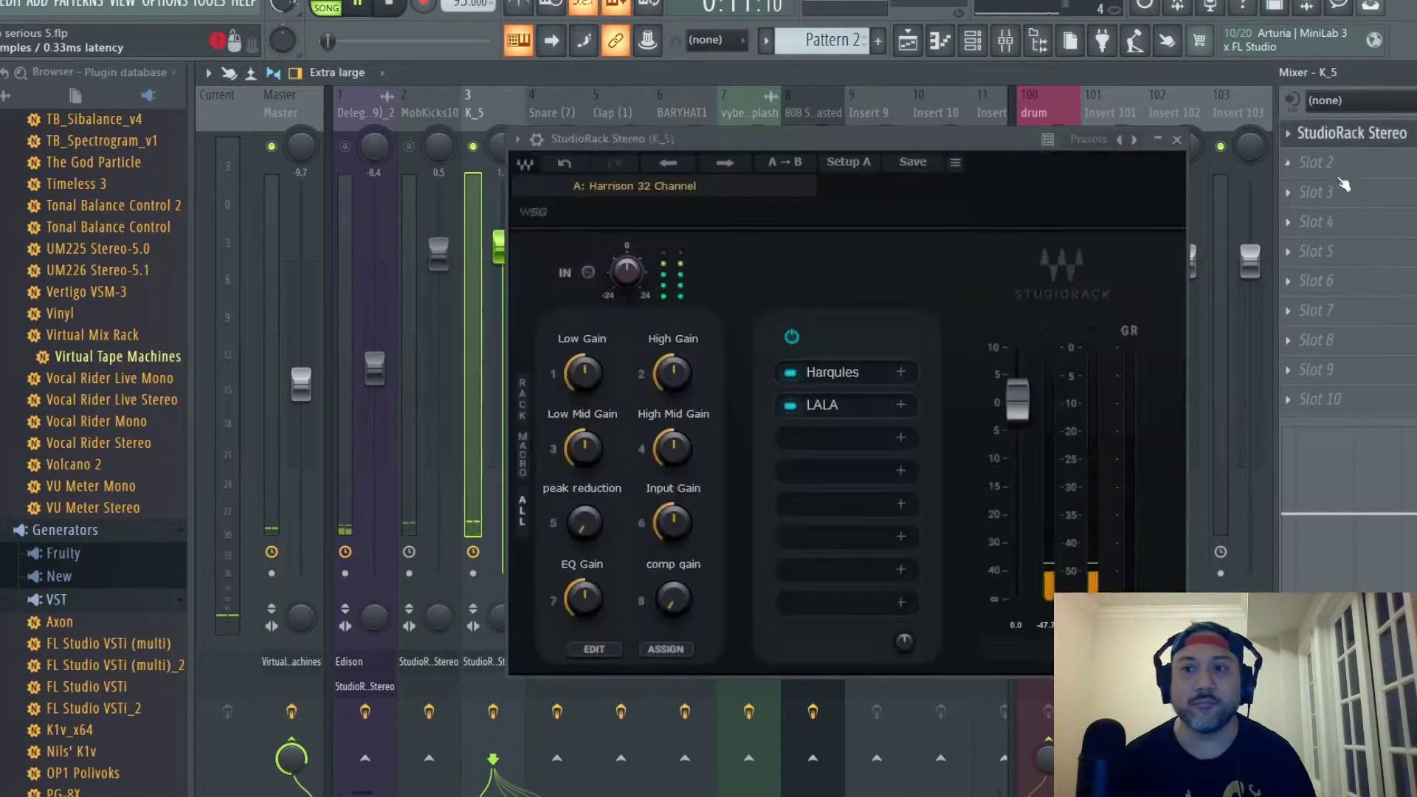
Step: Raise the comp gain macro just past its midpoint and peak reduction to about 10, and check the LALA meter
{"action": "left_click_drag", "start_coordinate": [673, 600], "coordinate": [673, 576]}
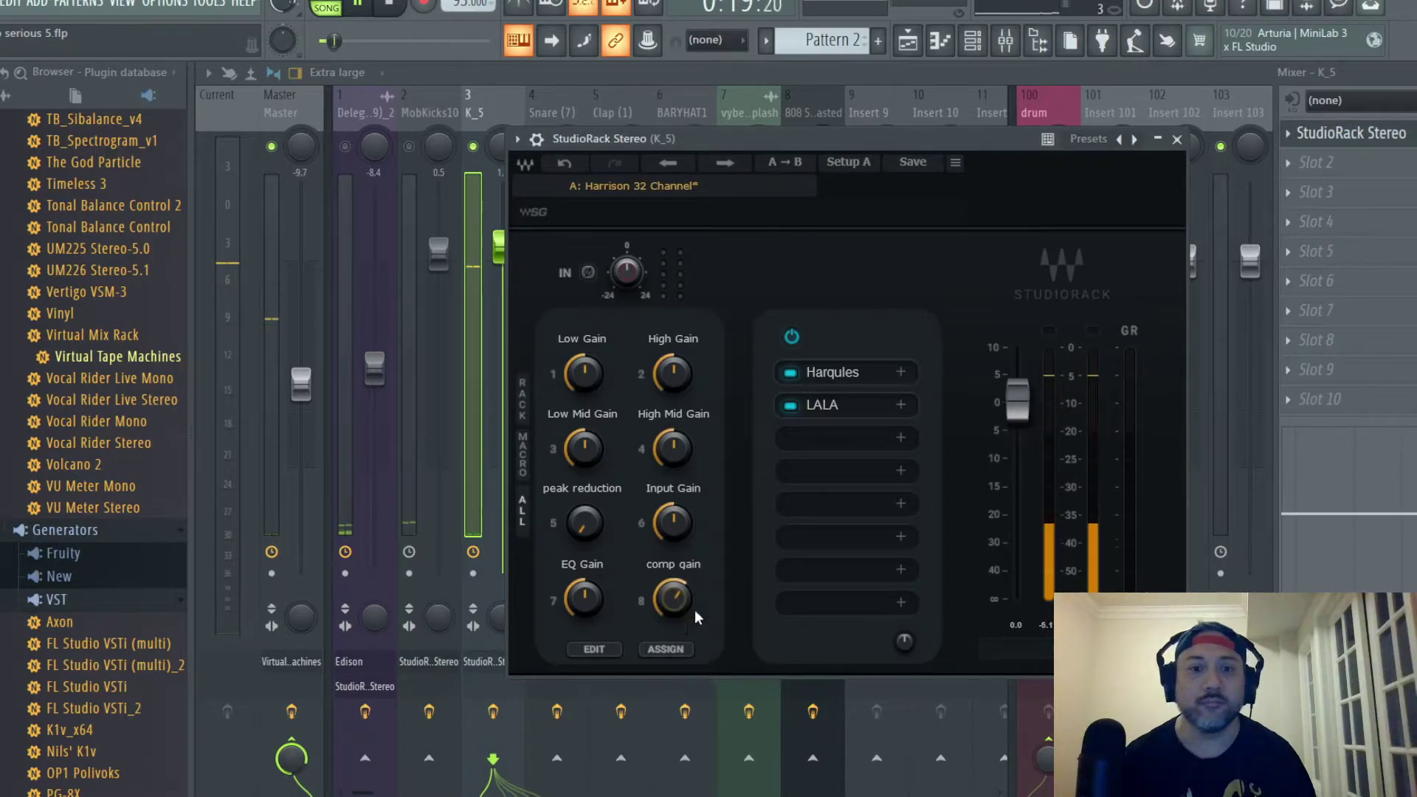
{"action": "left_click_drag", "start_coordinate": [585, 530], "coordinate": [585, 539]}
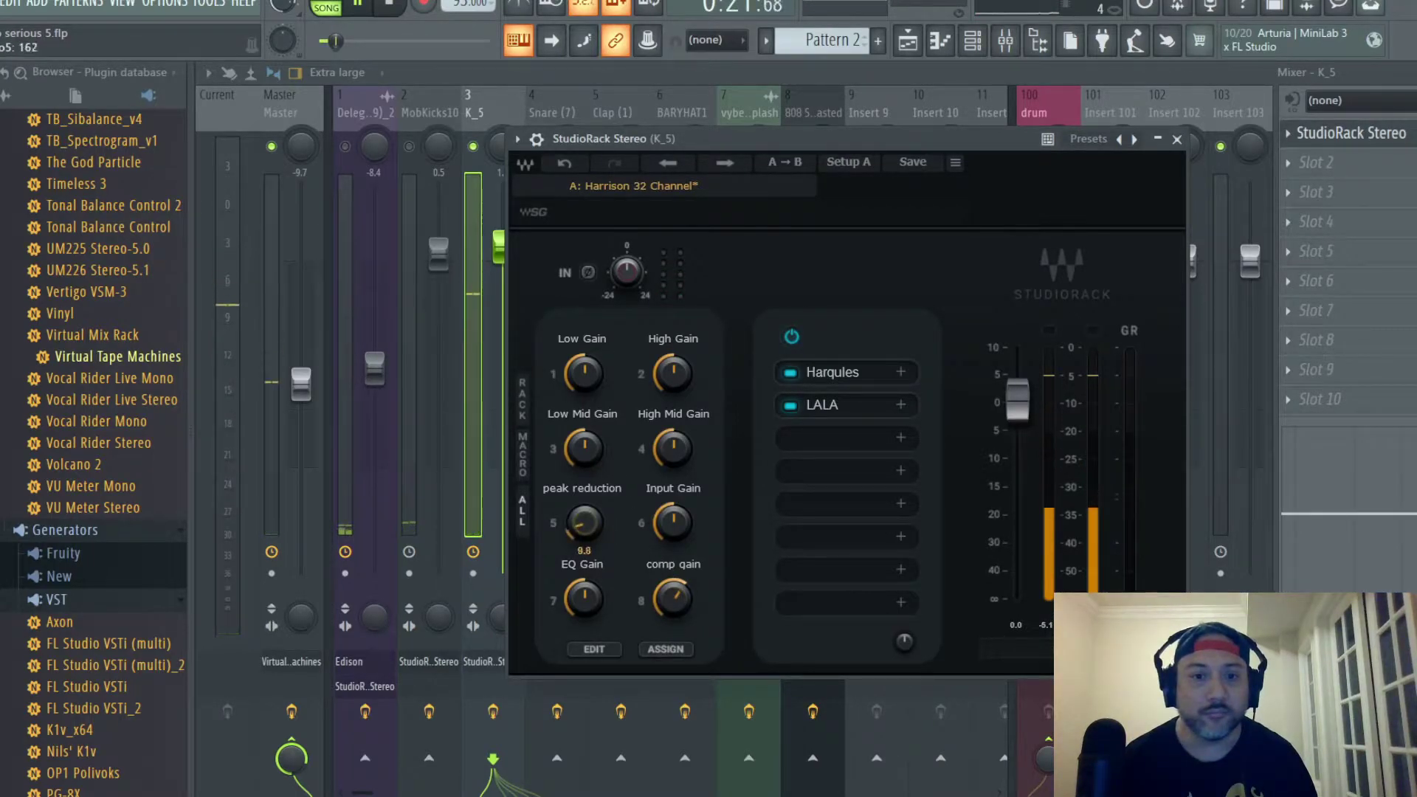
{"action": "left_click", "coordinate": [860, 403]}
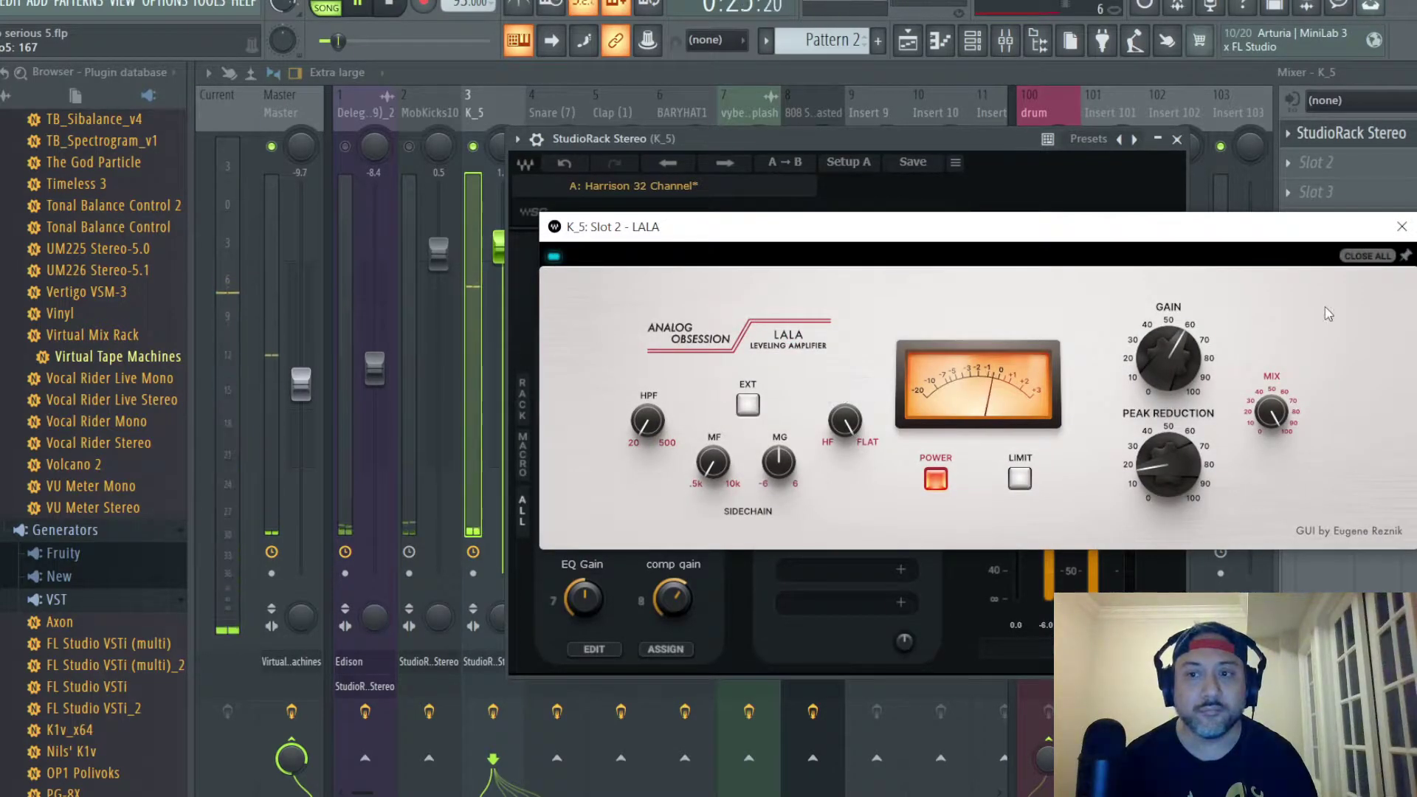
{"action": "left_click", "coordinate": [1400, 228]}
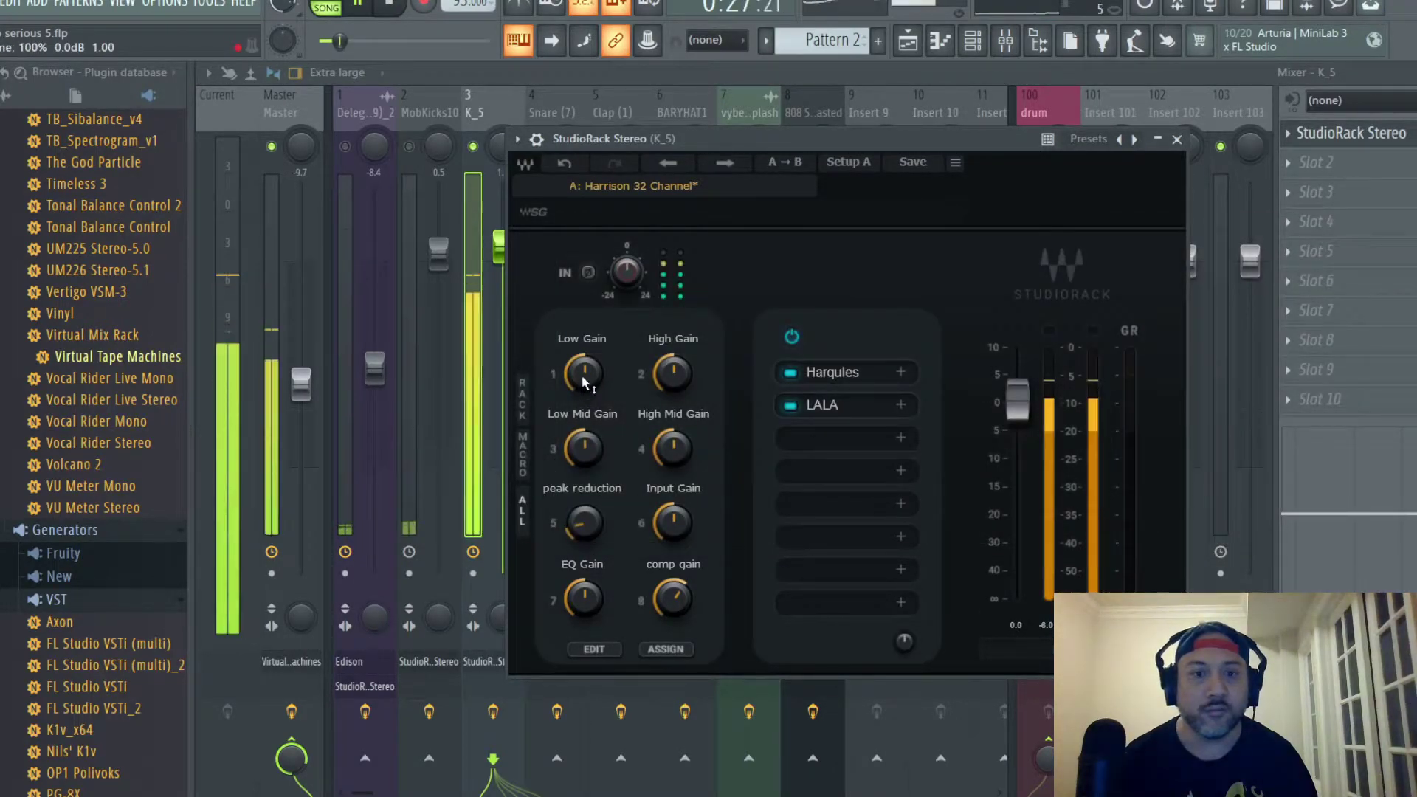
Step: Boost Low Gain to about 5.1 and High Gain to about 2.5, lift both mid gains slightly, and set peak reduction to about 9
{"action": "left_click_drag", "start_coordinate": [588, 377], "coordinate": [589, 369]}
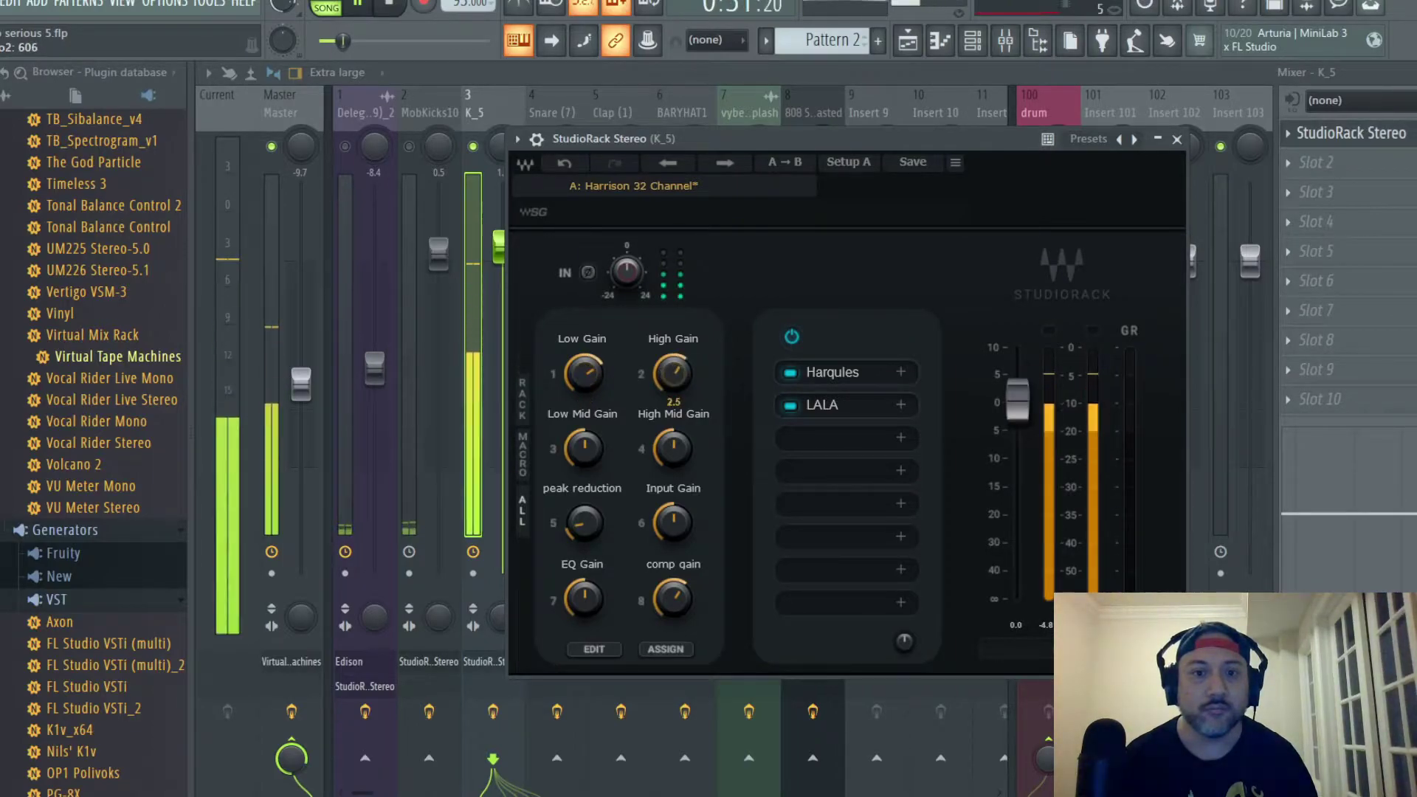
{"action": "left_click_drag", "start_coordinate": [584, 448], "coordinate": [584, 447]}
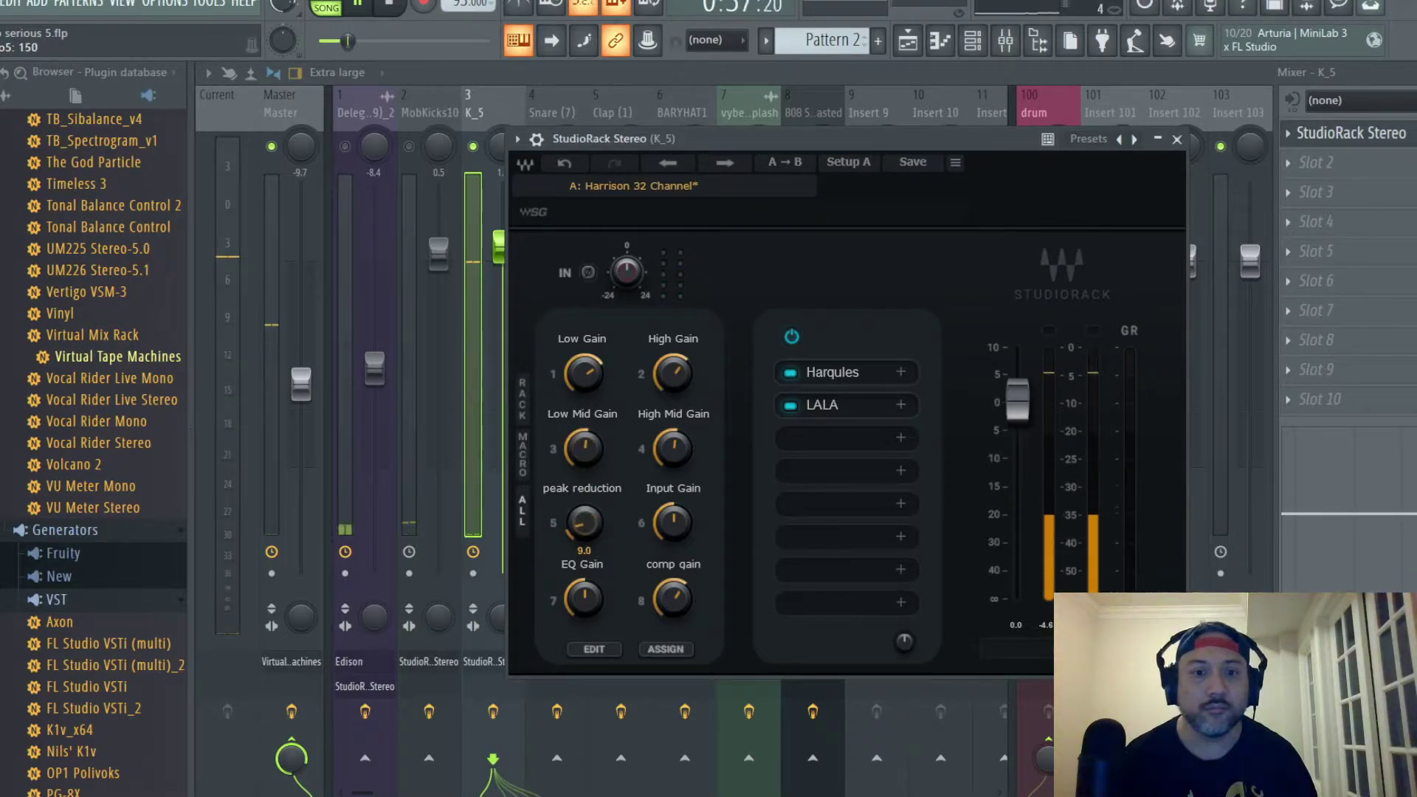
{"action": "left_click_drag", "start_coordinate": [674, 373], "coordinate": [674, 373]}
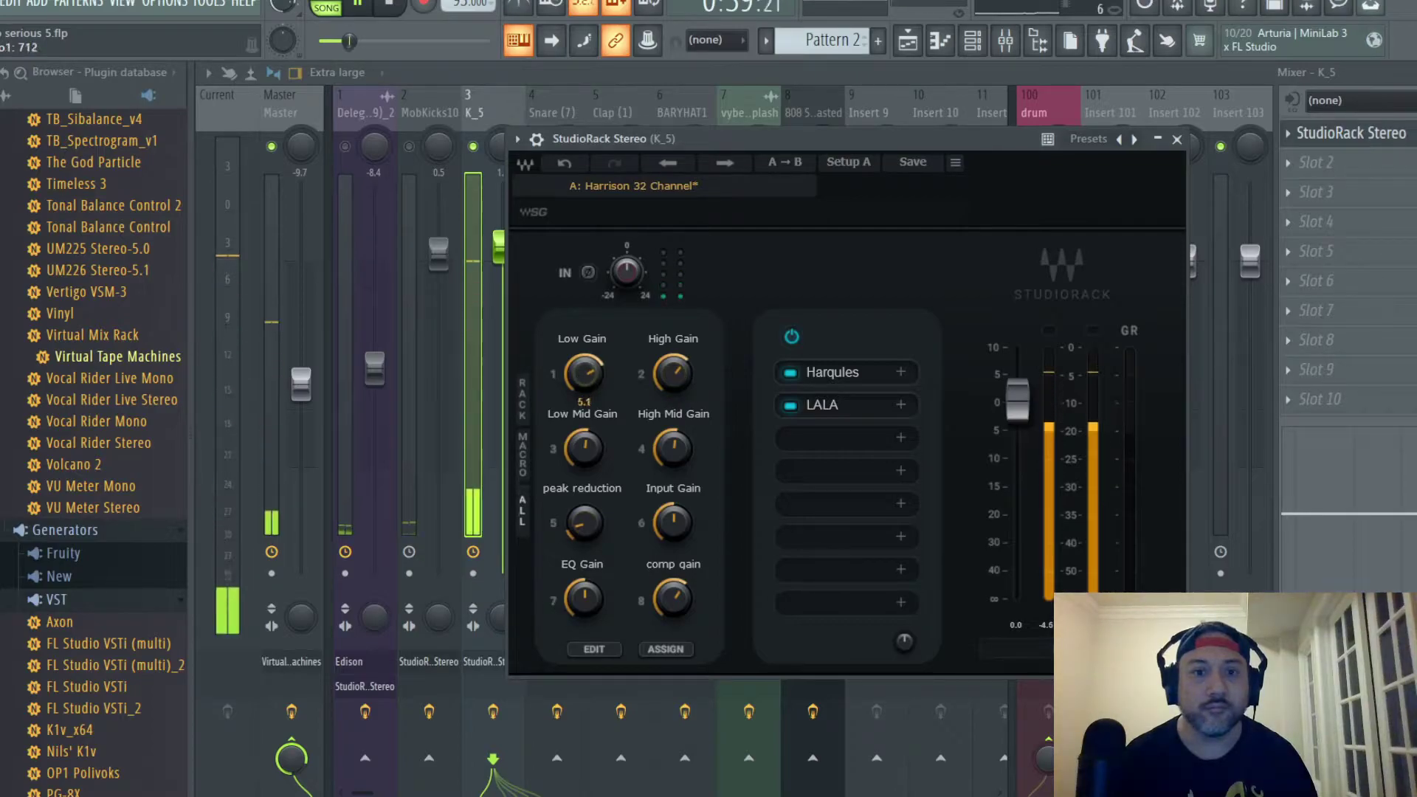
Step: Raise the comp gain macro to about 626, check the compression in LALA, and close the rack
{"action": "left_click_drag", "start_coordinate": [674, 599], "coordinate": [673, 596]}
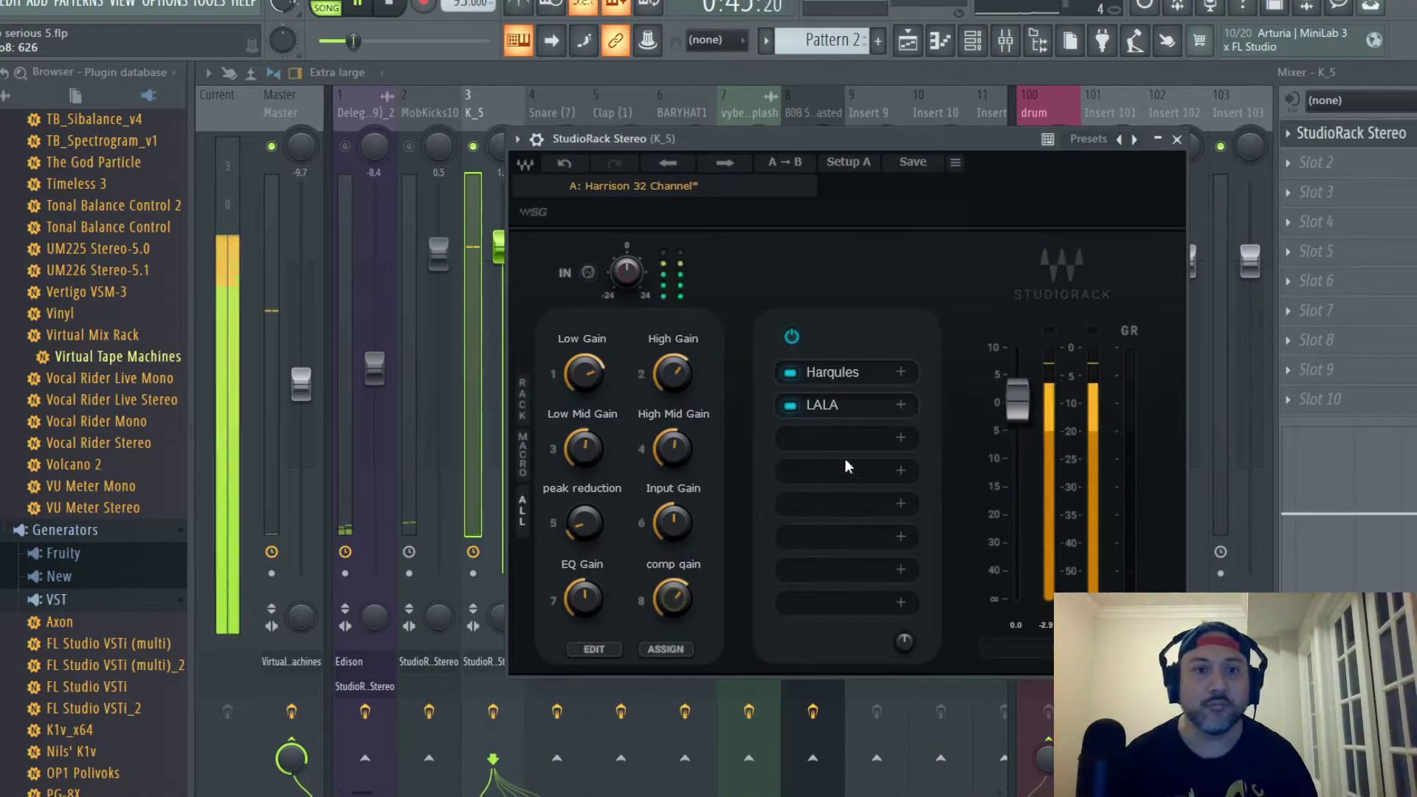
{"action": "left_click", "coordinate": [843, 405]}
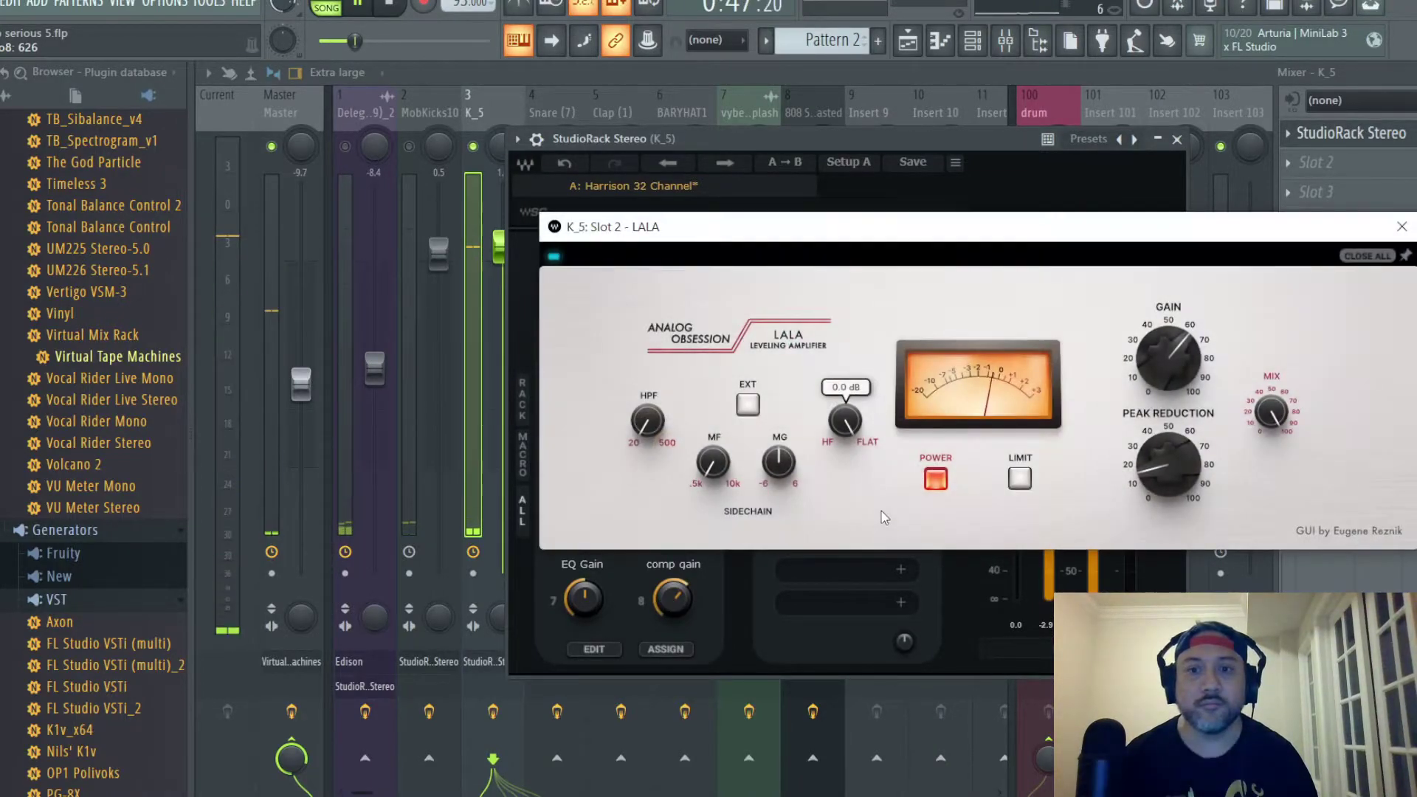
{"action": "left_click", "coordinate": [1401, 227]}
{"action": "left_click", "coordinate": [1176, 138]}
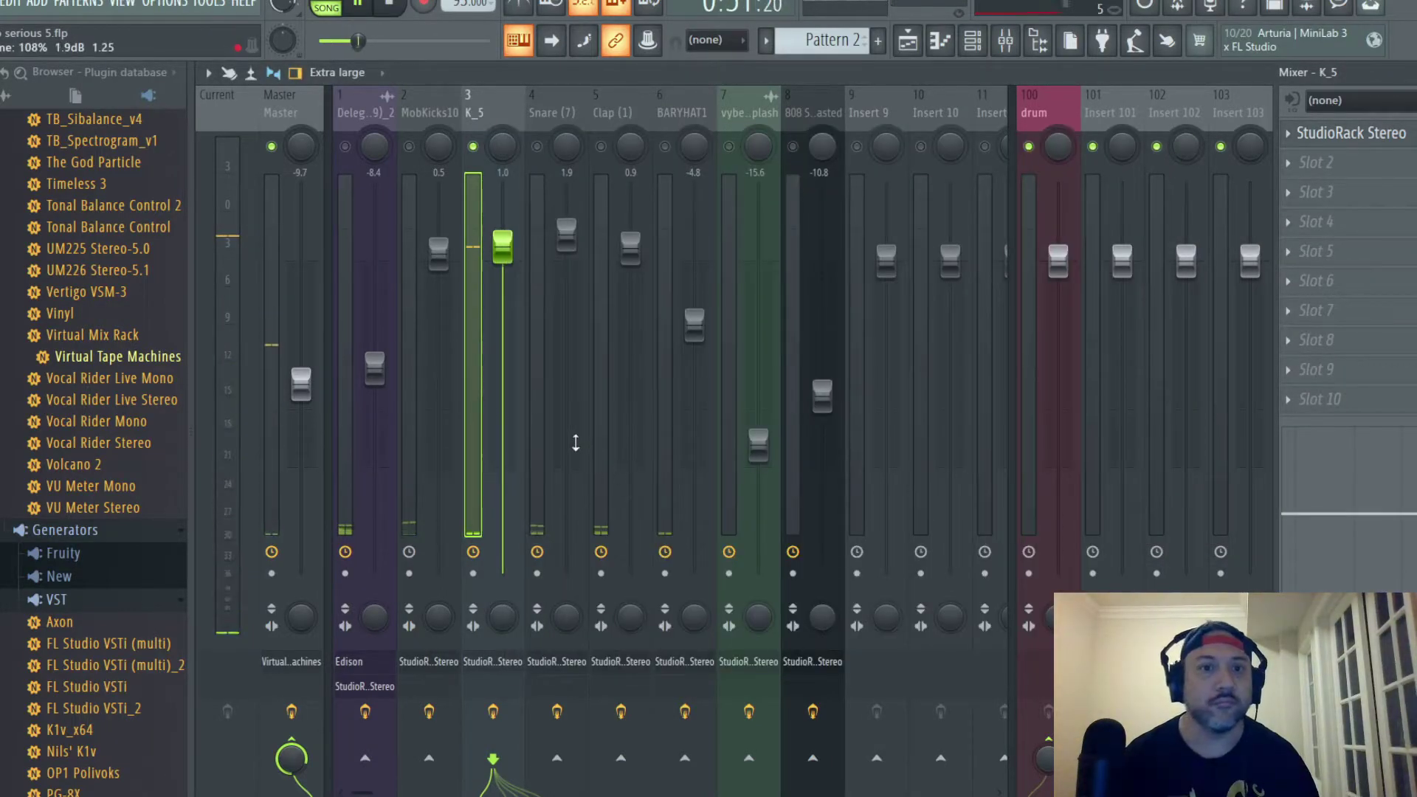
Step: In the MobKicks10 track's StudioRack, set peak reduction to about 8.2, raise Lows to about 721 and boost High Gain
{"action": "left_click", "coordinate": [424, 111]}
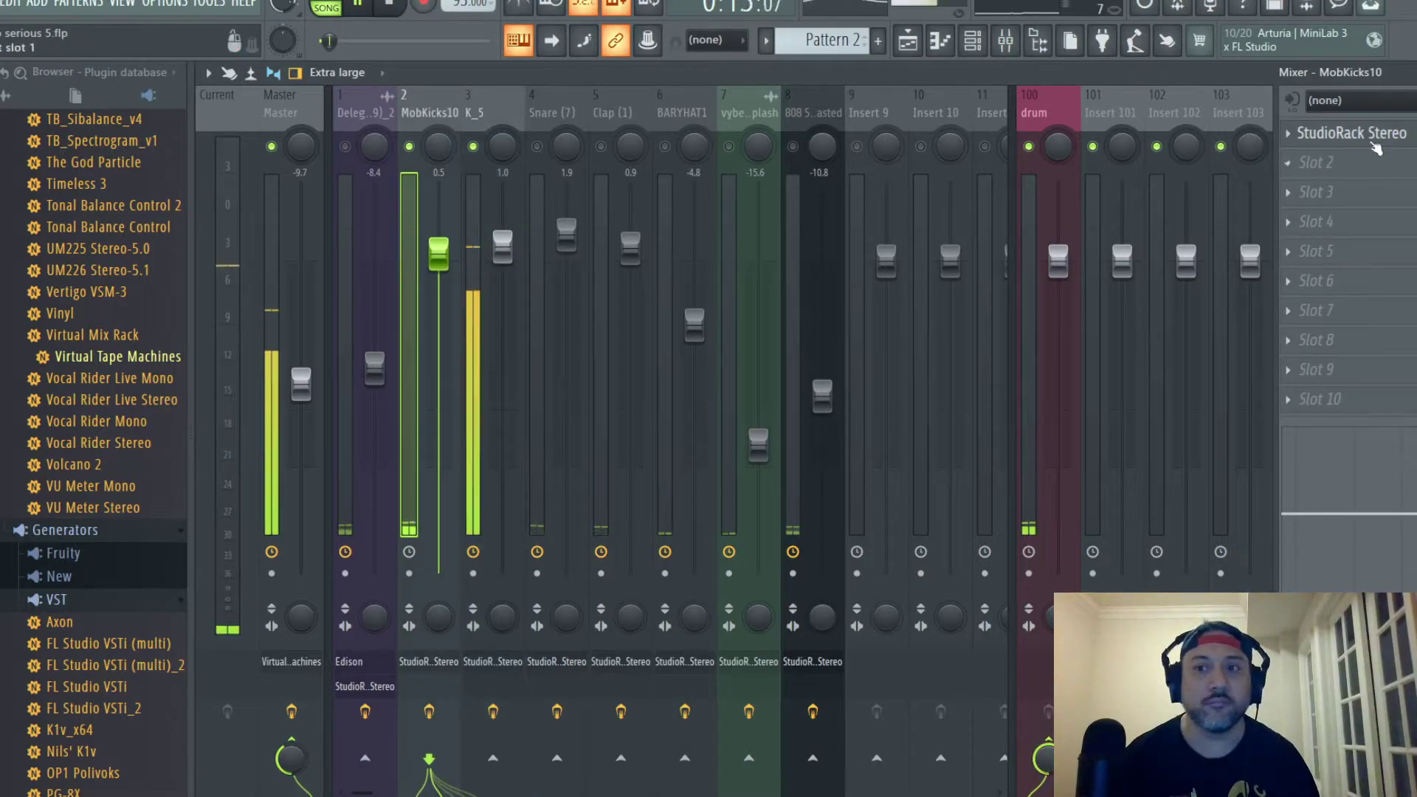
{"action": "left_click", "coordinate": [1351, 133]}
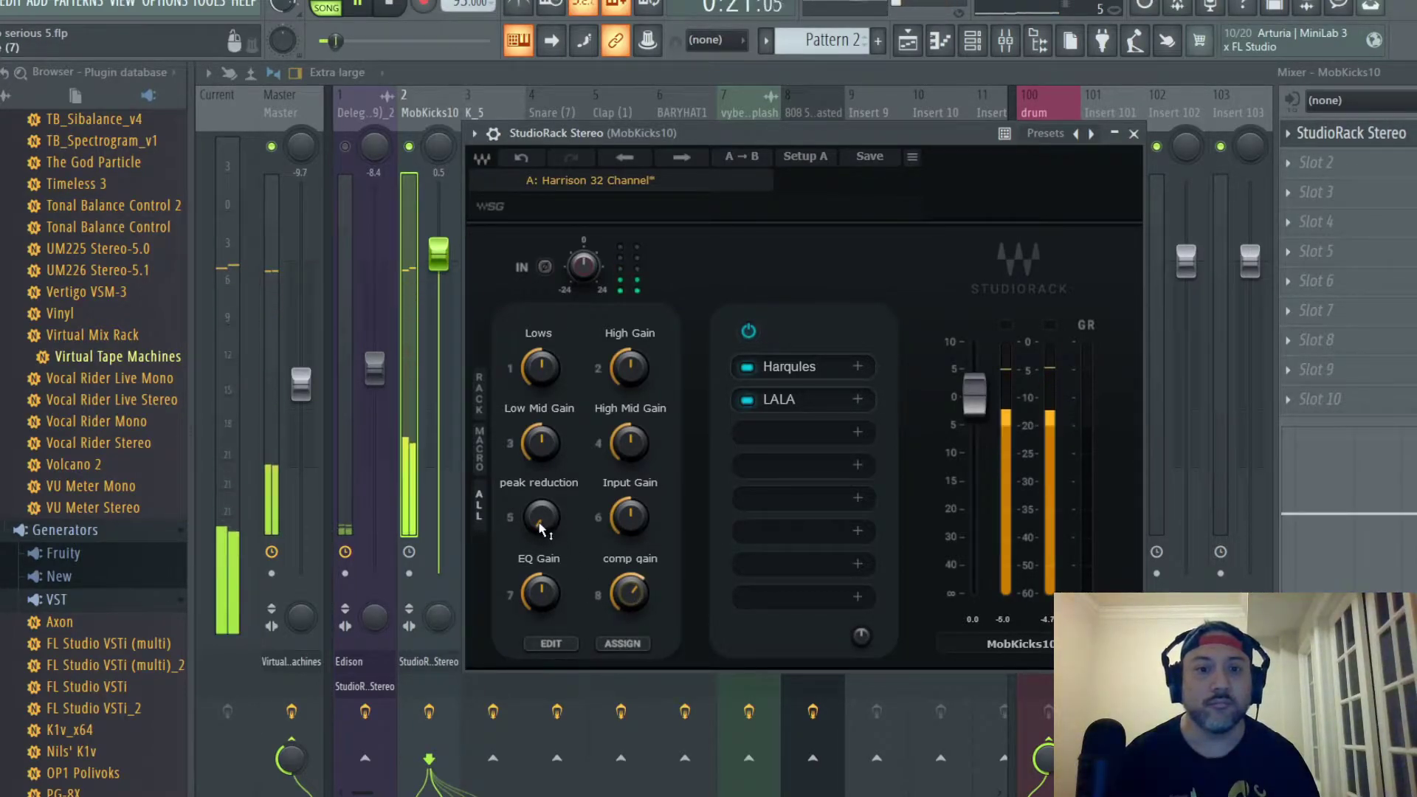
{"action": "left_click_drag", "start_coordinate": [541, 528], "coordinate": [541, 526]}
{"action": "left_click_drag", "start_coordinate": [541, 367], "coordinate": [541, 362]}
{"action": "left_click_drag", "start_coordinate": [630, 368], "coordinate": [629, 360]}
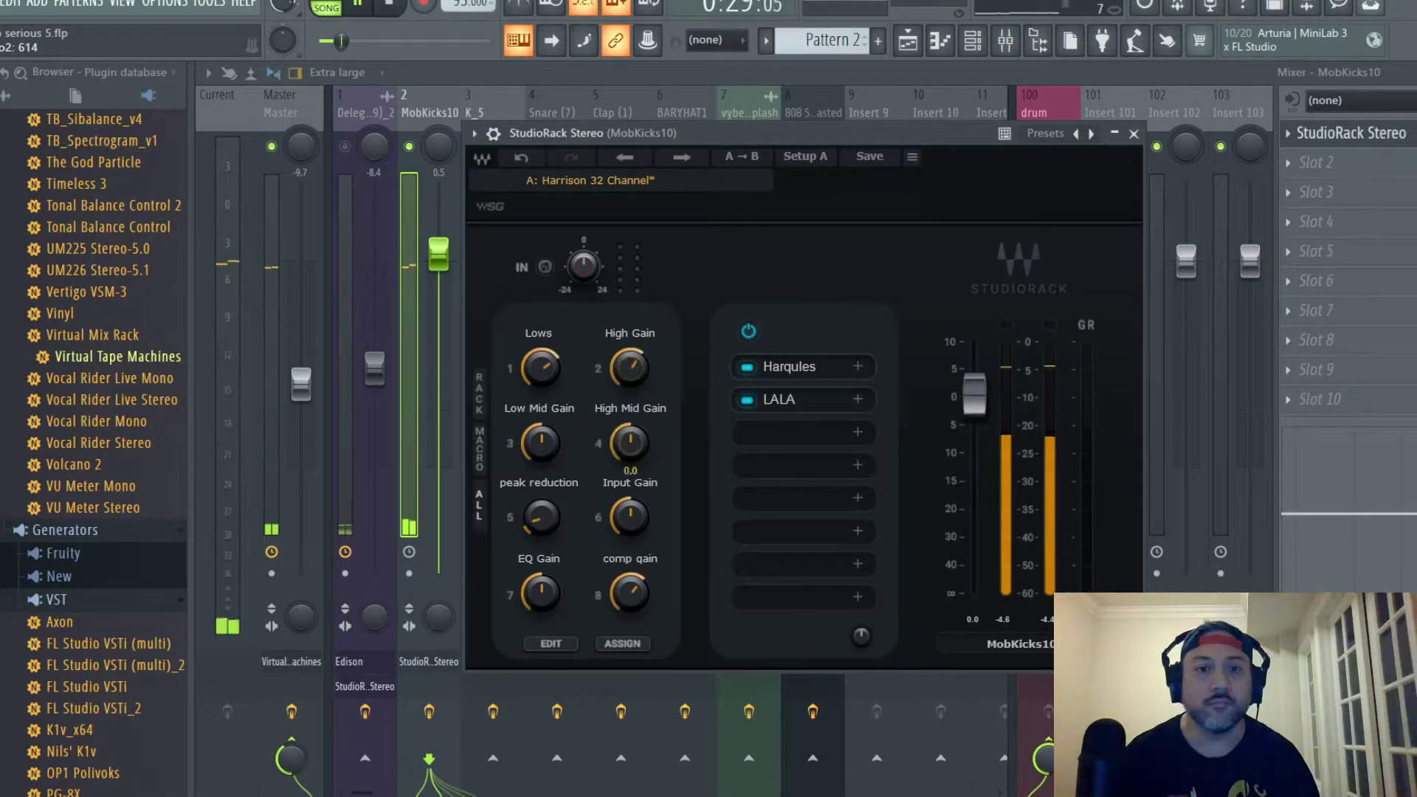
{"action": "left_click_drag", "start_coordinate": [624, 386], "coordinate": [624, 383]}
{"action": "left_click_drag", "start_coordinate": [541, 367], "coordinate": [540, 363]}
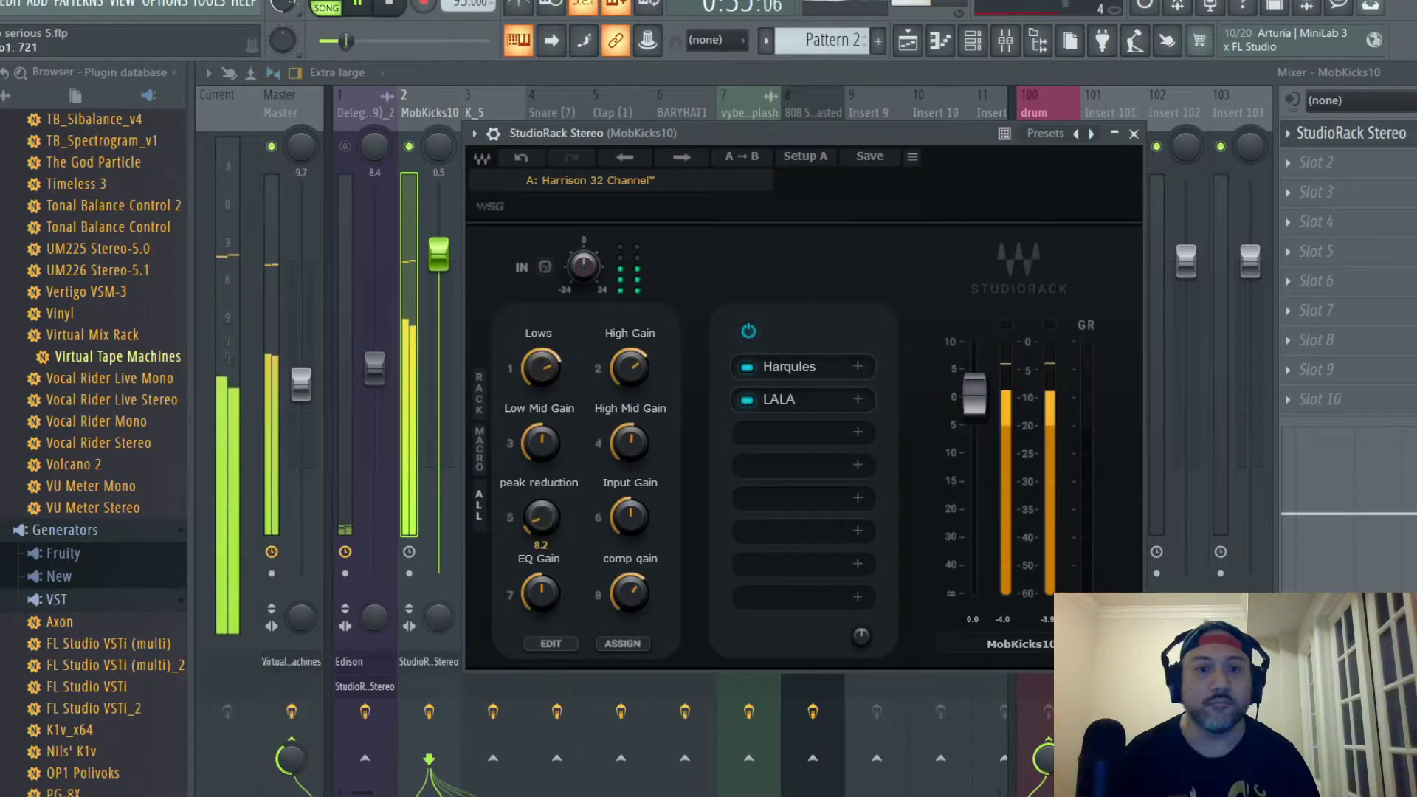
Step: Check the MobKicks10 compression in LALA, set the comp gain macro to about 640, and close the rack
{"action": "left_click", "coordinate": [777, 403]}
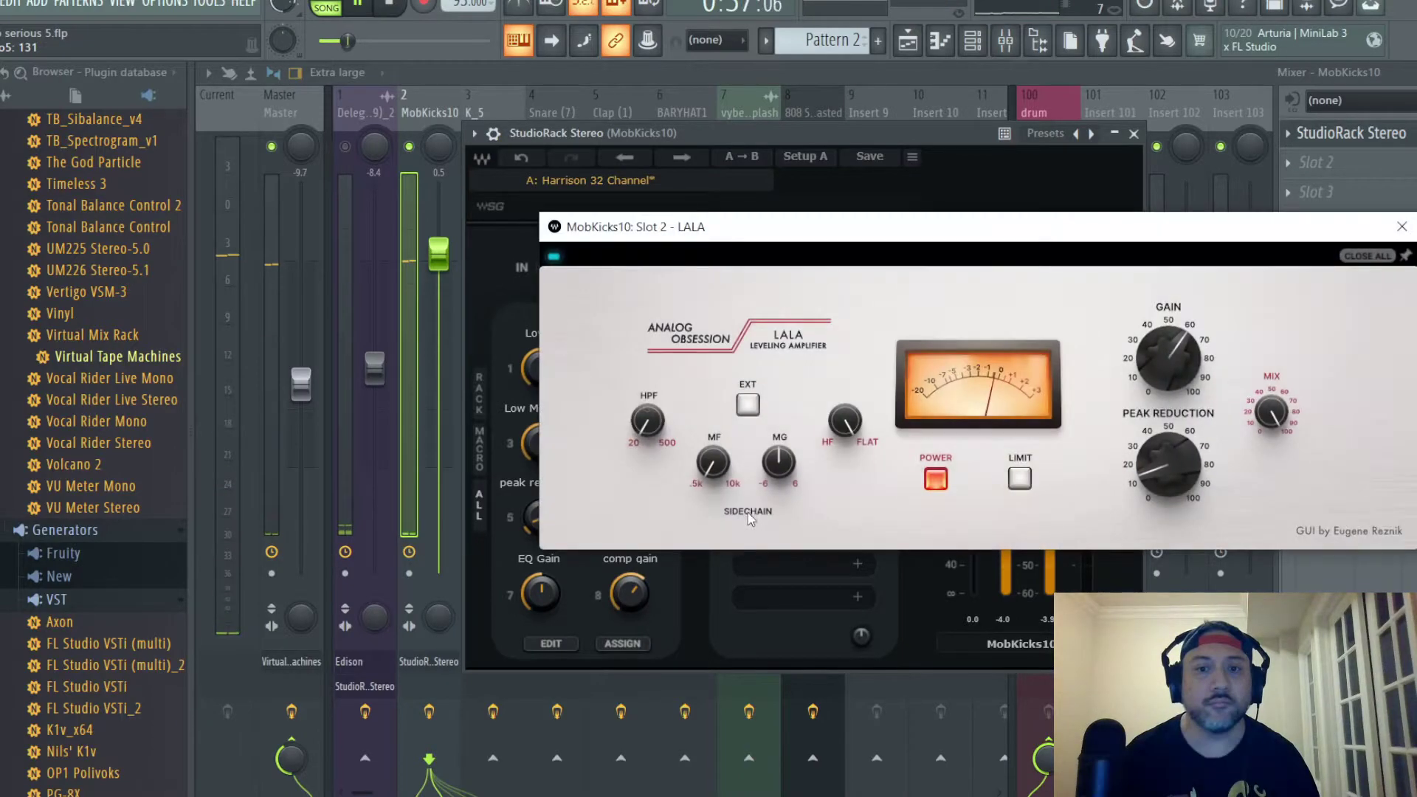
{"action": "left_click", "coordinate": [1400, 228]}
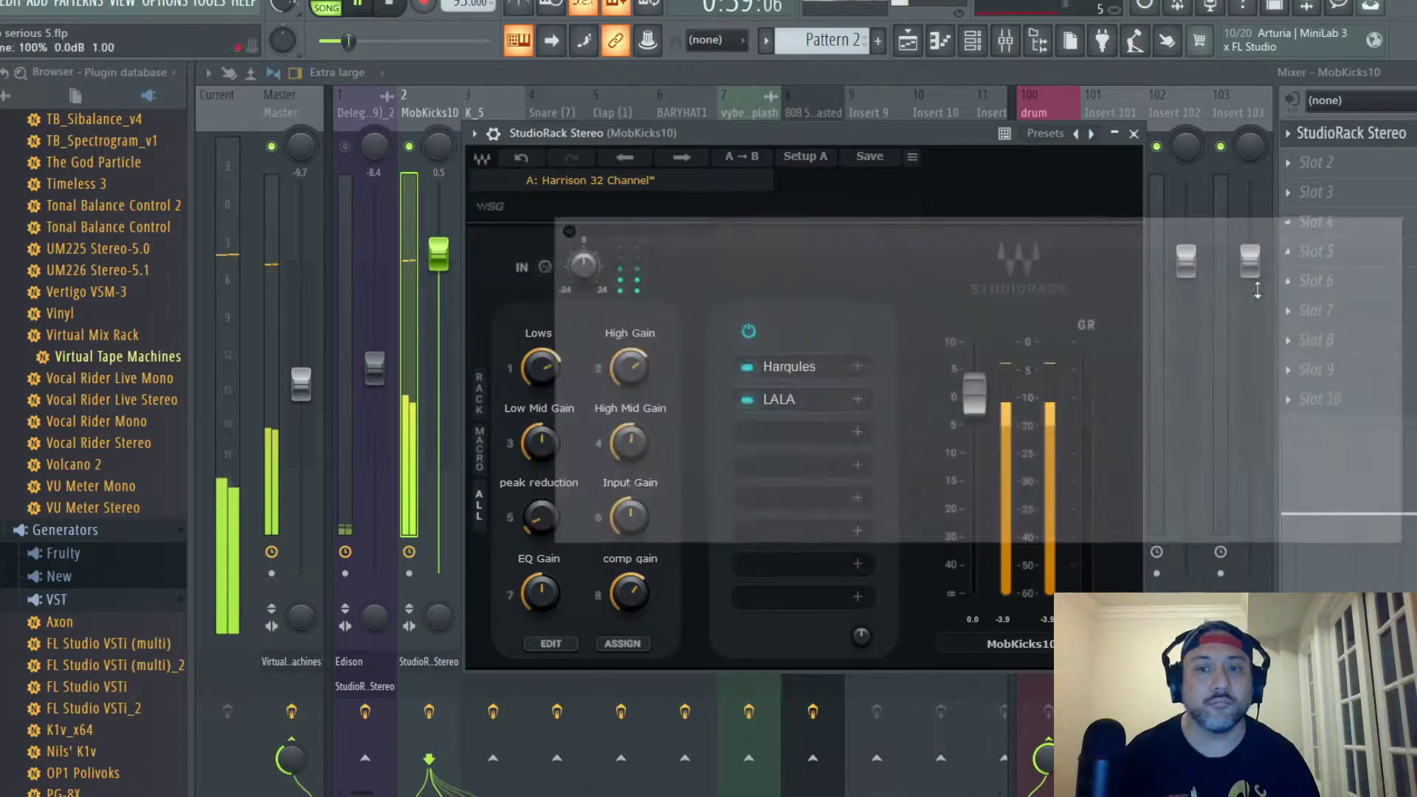
{"action": "left_click_drag", "start_coordinate": [641, 596], "coordinate": [640, 599]}
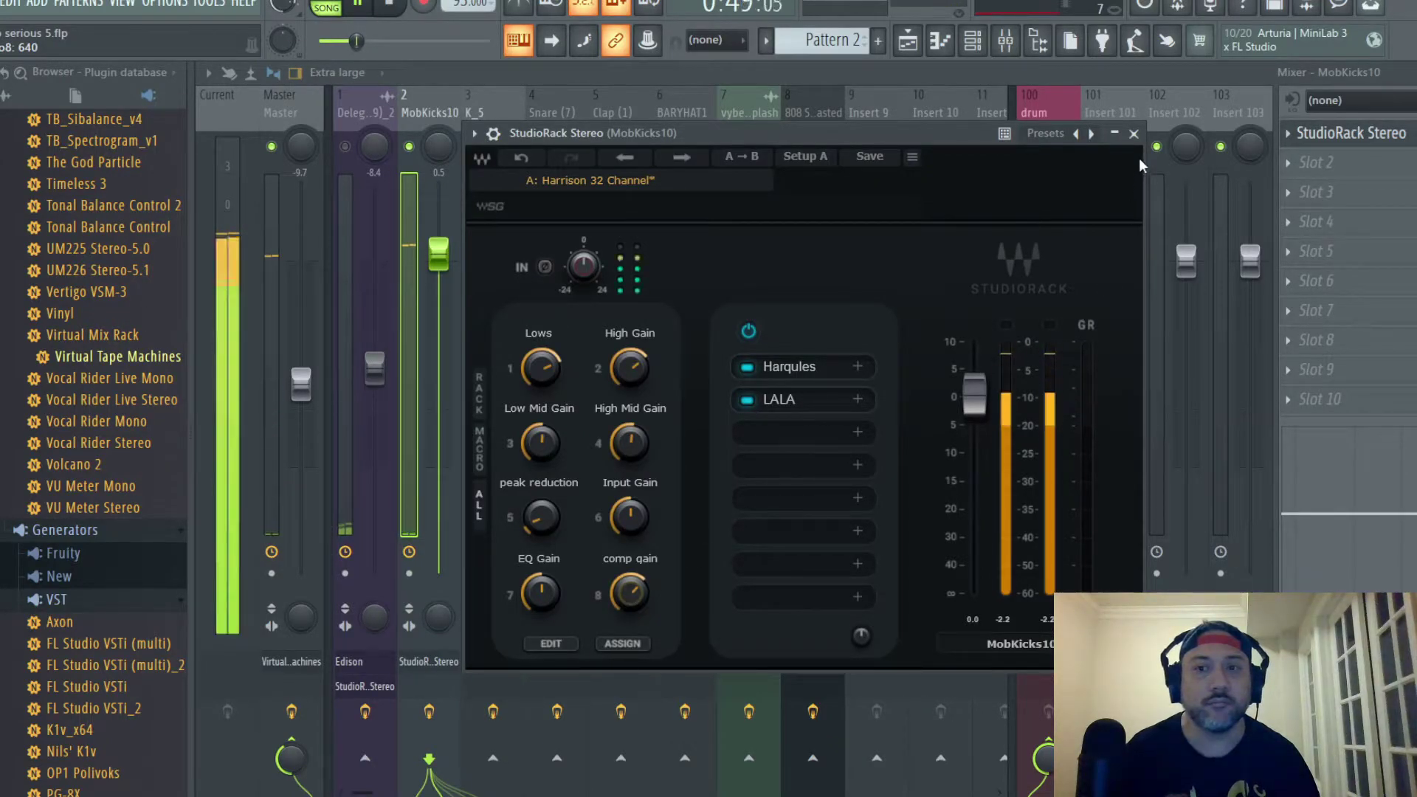
{"action": "left_click", "coordinate": [1137, 135]}
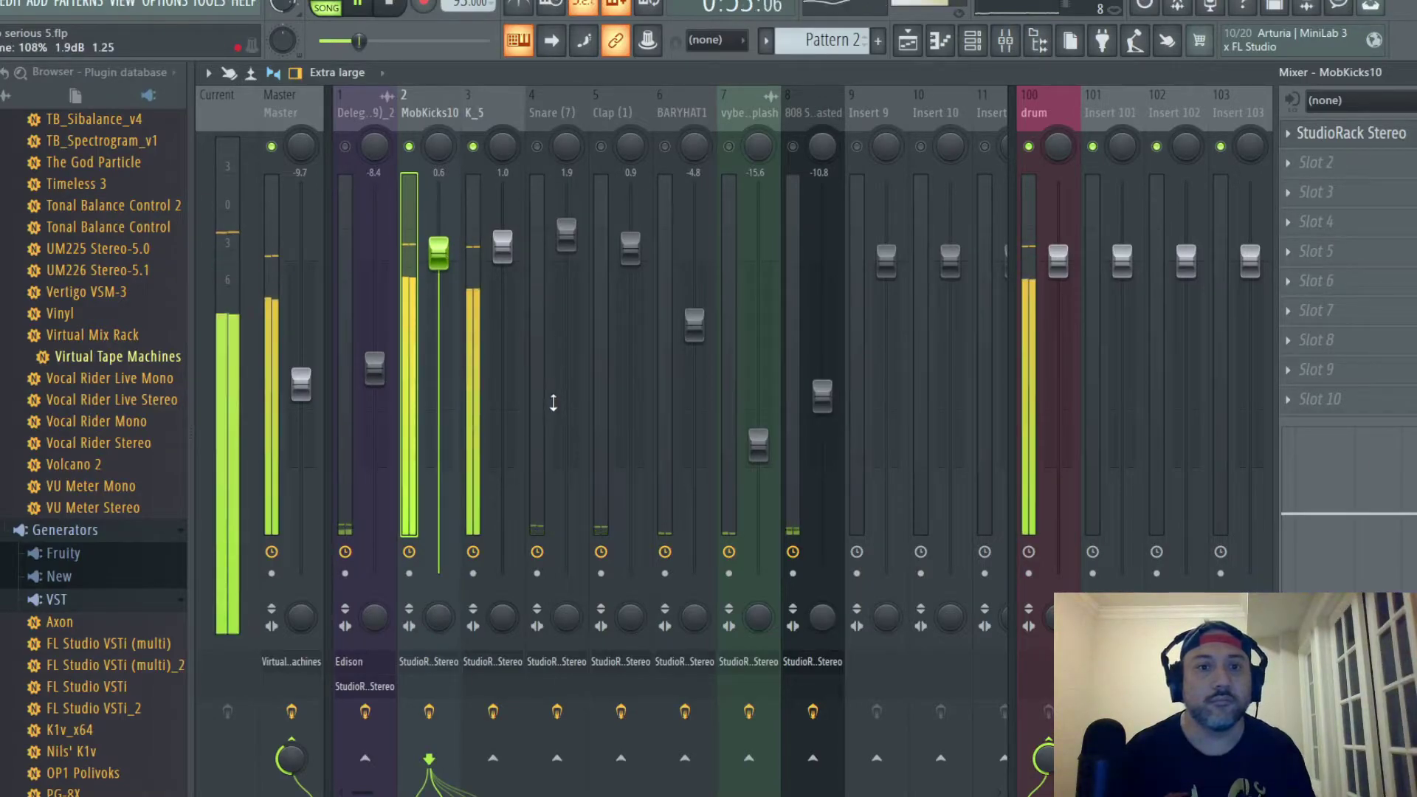
Step: Unmute the 808 Synth Blasted track alongside the two kicks and reset its fader to the default level
{"action": "left_click", "coordinate": [792, 146]}
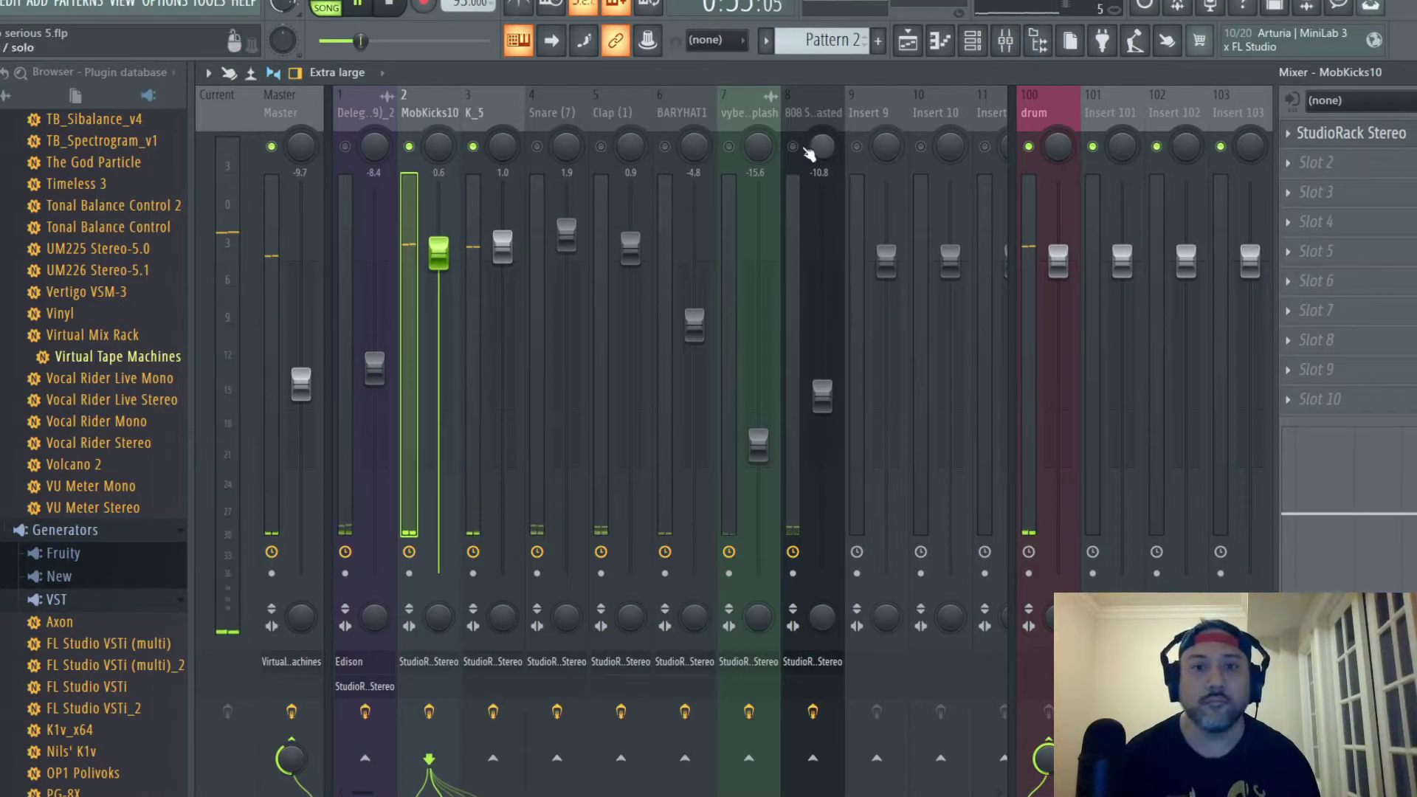
{"action": "left_click", "coordinate": [810, 108]}
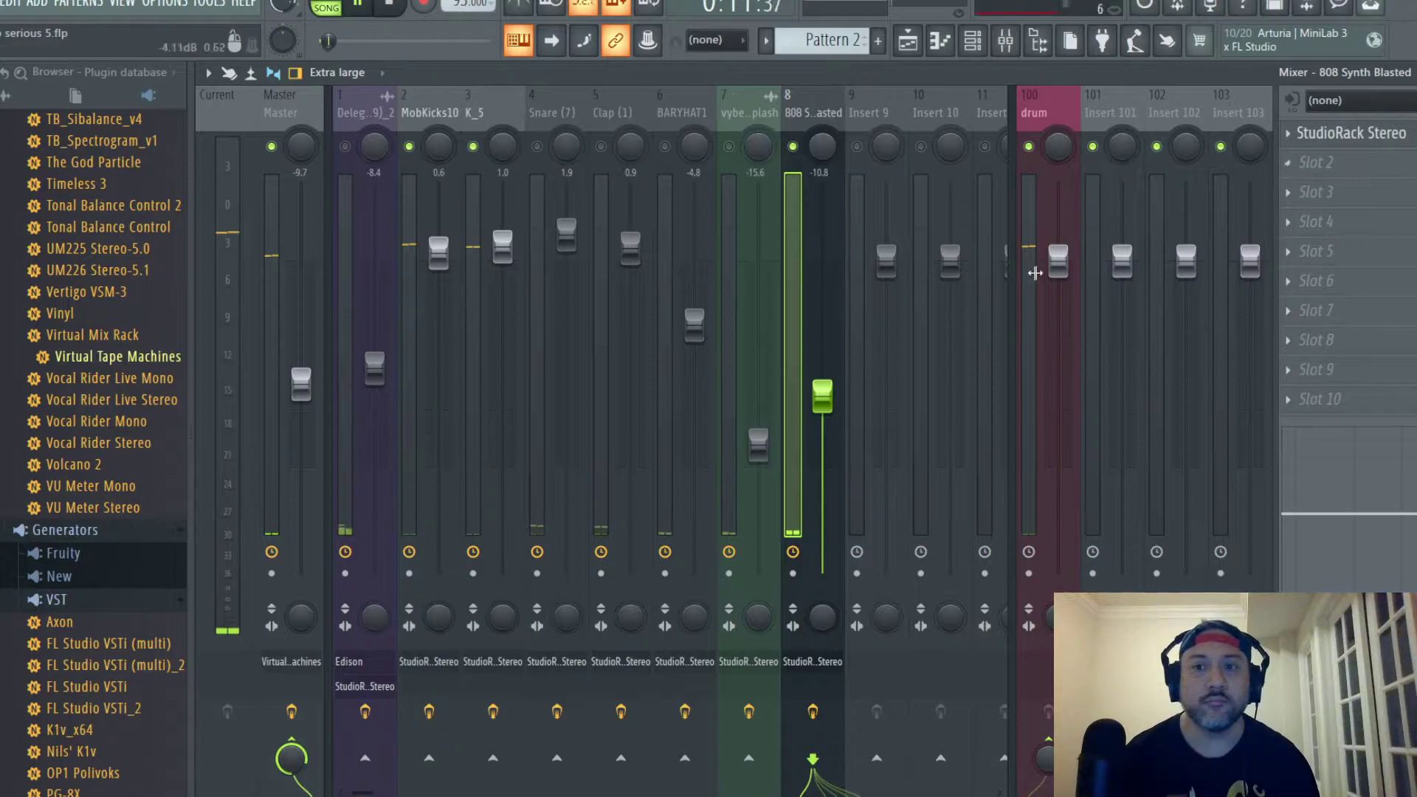
{"action": "left_click_drag", "start_coordinate": [824, 405], "coordinate": [823, 346]}
{"action": "right_click", "coordinate": [823, 342]}
{"action": "left_click", "coordinate": [847, 352]}
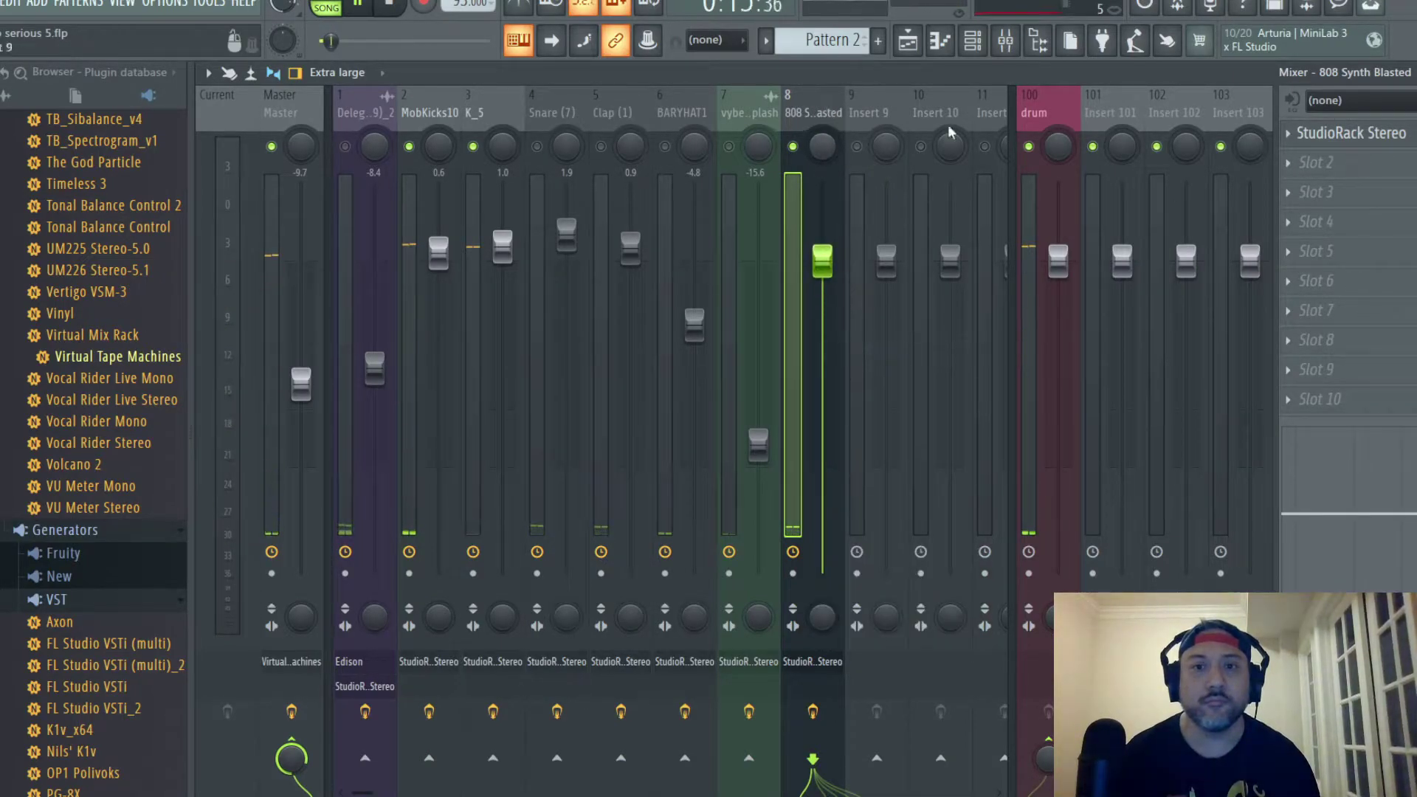
Step: In the 808 Synth Blasted track's StudioRack, raise the comp gain macro to about -7.2 and peak reduction to about 6.7
{"action": "left_click", "coordinate": [1314, 133]}
{"action": "left_click", "coordinate": [547, 610]}
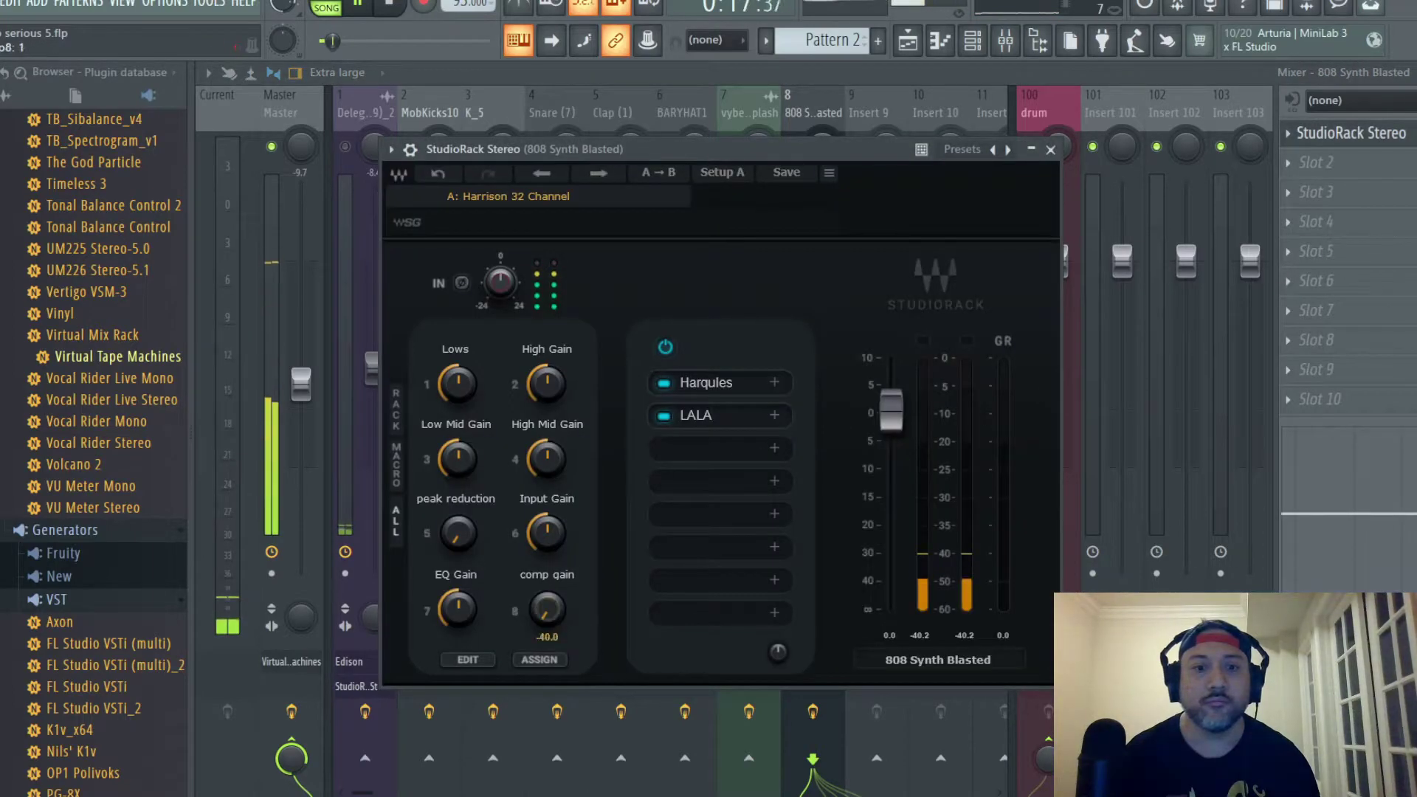
{"action": "left_click_drag", "start_coordinate": [547, 610], "coordinate": [547, 592]}
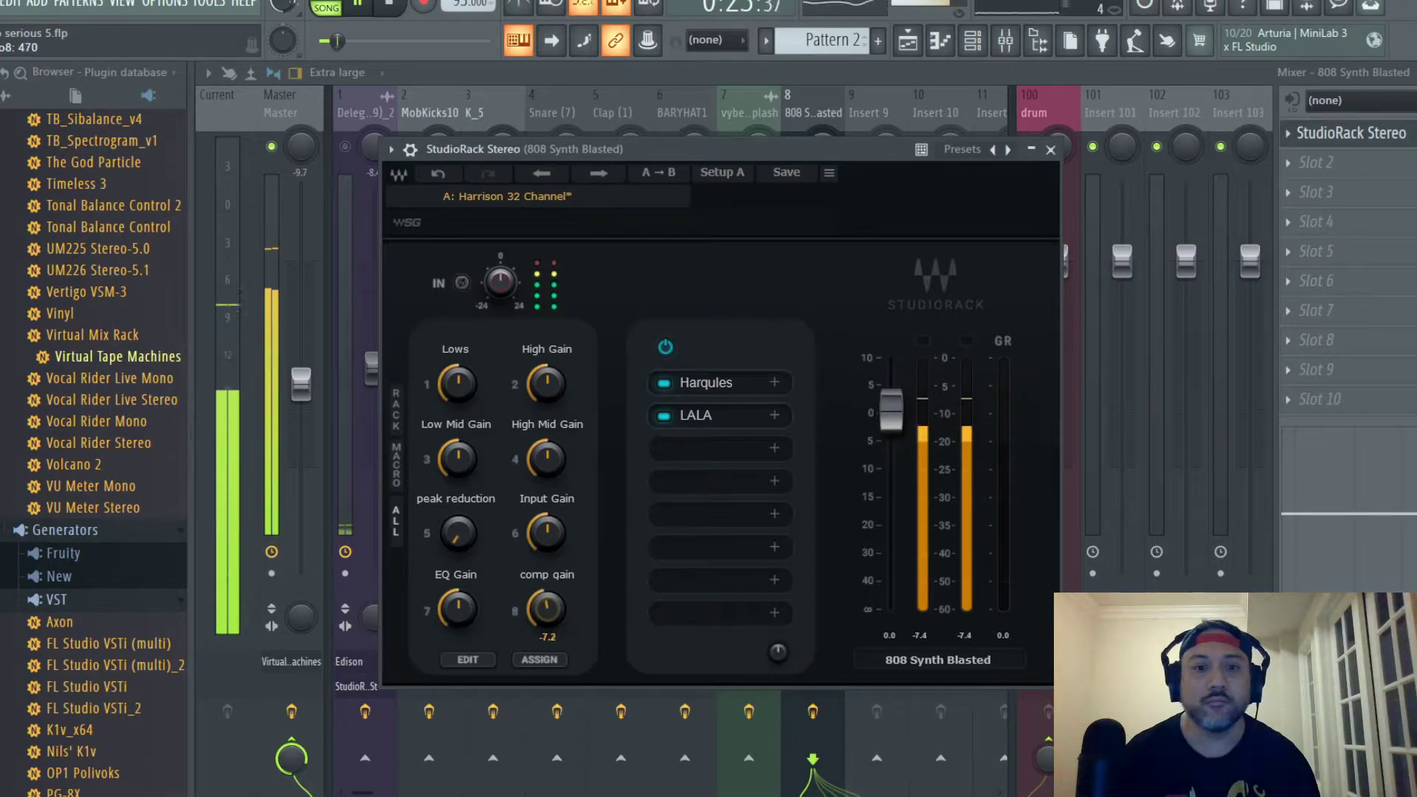
{"action": "left_click_drag", "start_coordinate": [458, 533], "coordinate": [457, 533]}
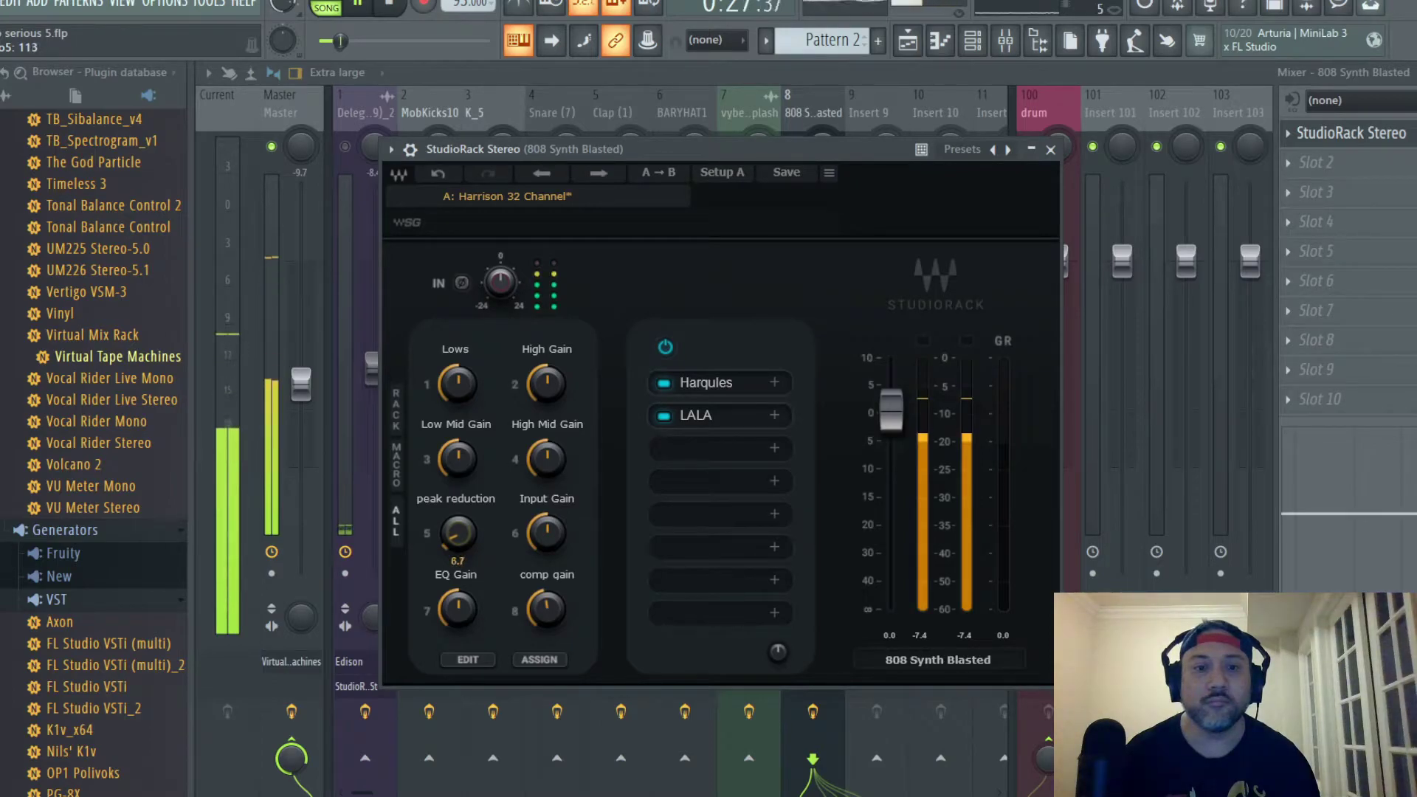
Step: Raise the 808's Lows macro to about 705 and Low Mid Gain to about 518, and boost High Gain past 2.1
{"action": "left_click_drag", "start_coordinate": [466, 465], "coordinate": [465, 465]}
{"action": "left_click_drag", "start_coordinate": [467, 406], "coordinate": [468, 404]}
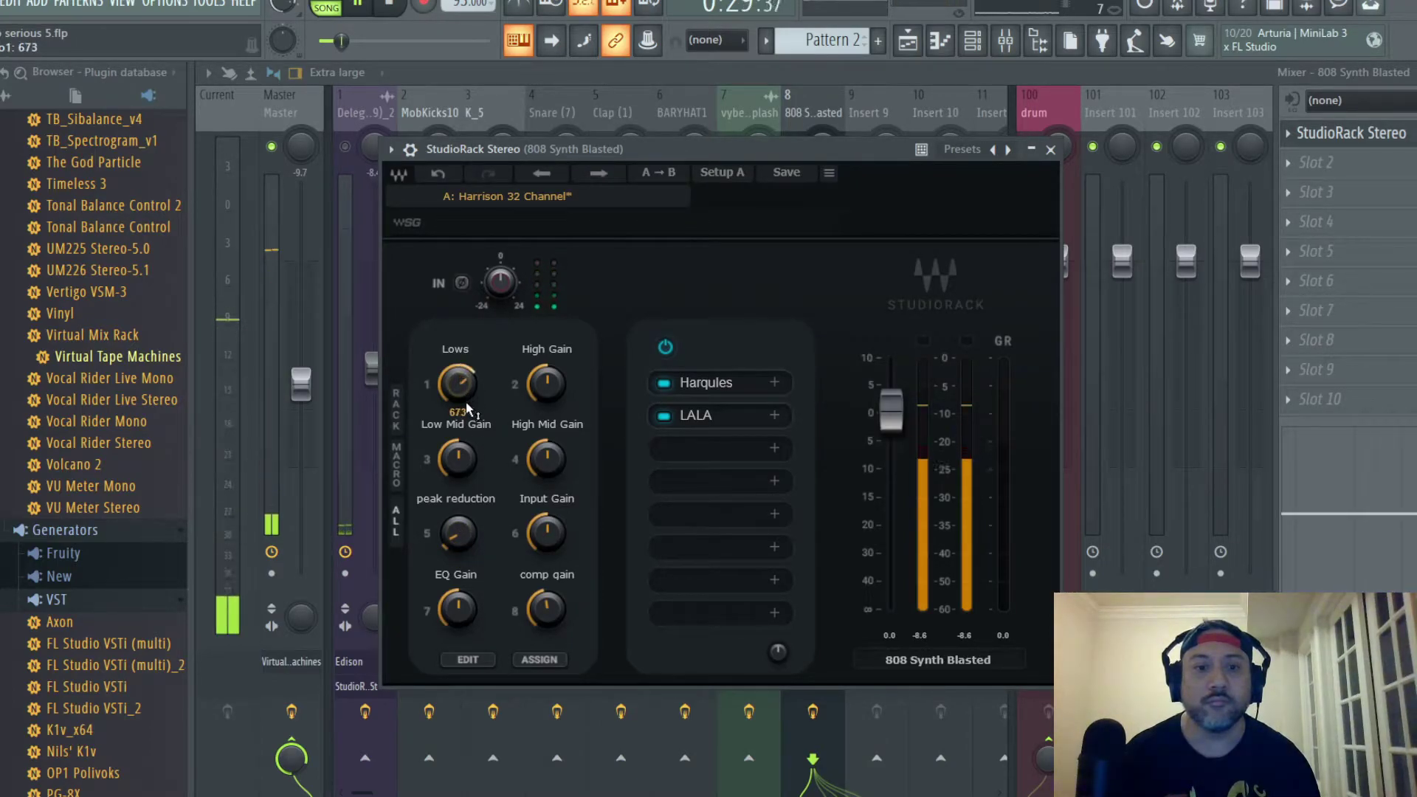
{"action": "left_click_drag", "start_coordinate": [547, 458], "coordinate": [547, 456]}
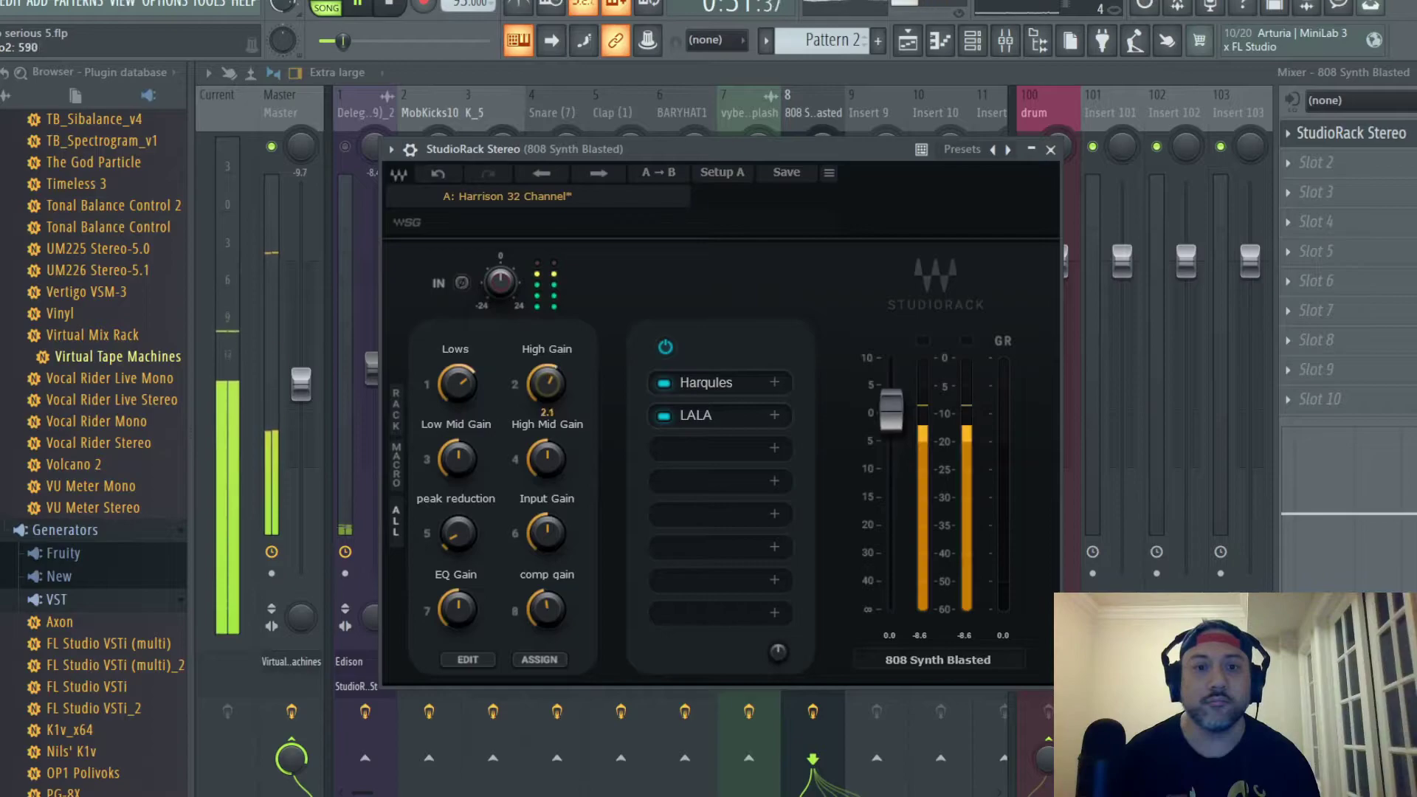
{"action": "left_click_drag", "start_coordinate": [550, 406], "coordinate": [550, 436]}
{"action": "left_click_drag", "start_coordinate": [457, 384], "coordinate": [457, 384]}
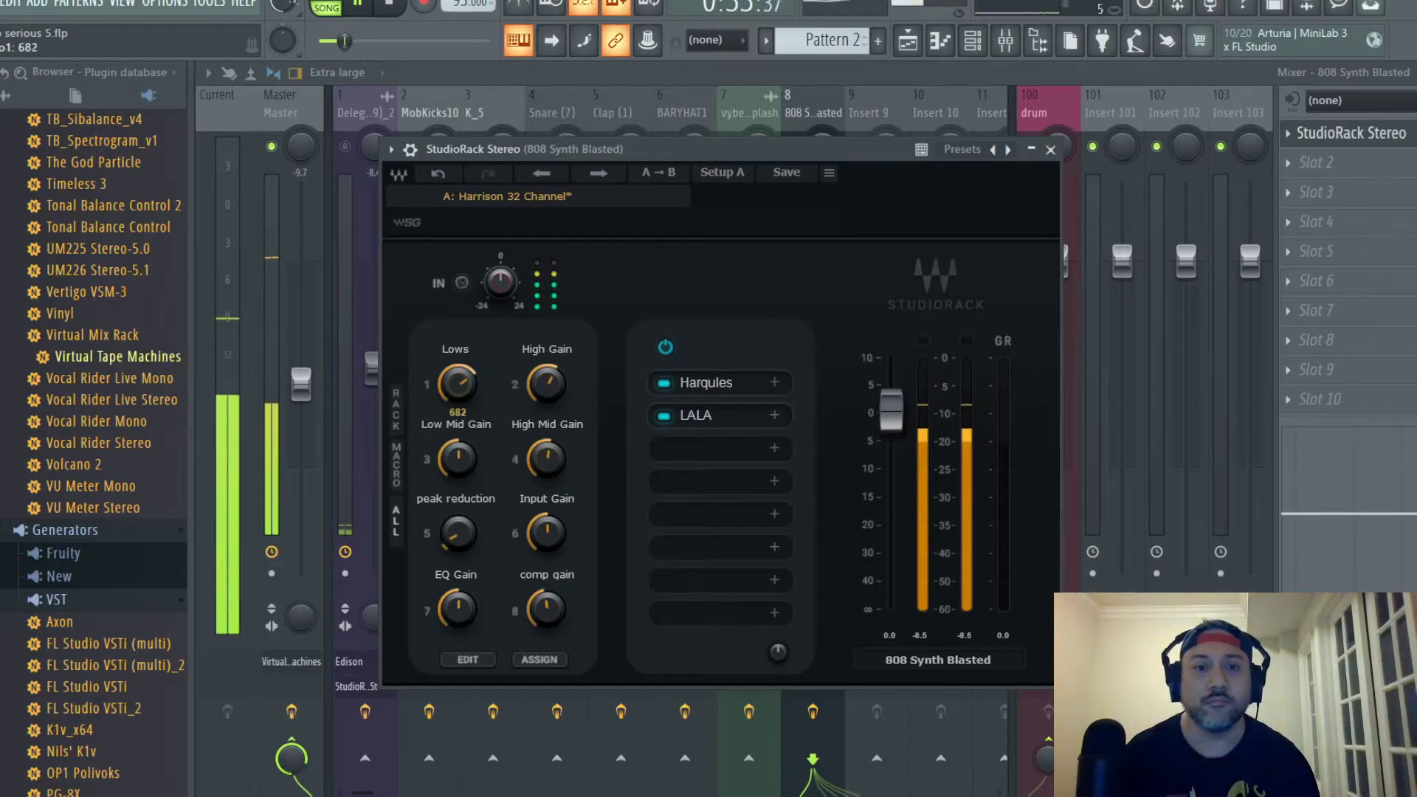
{"action": "left_click_drag", "start_coordinate": [465, 466], "coordinate": [465, 461]}
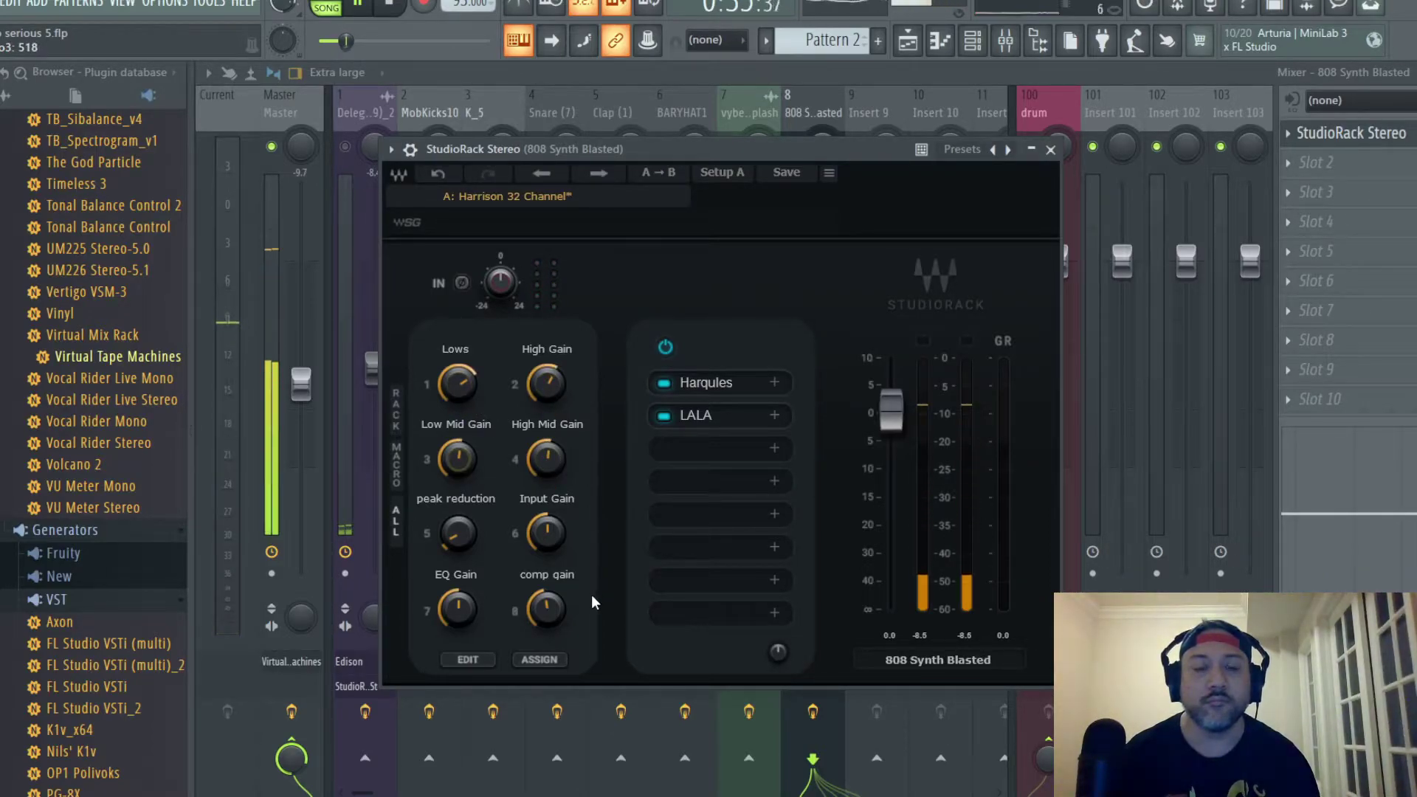
{"action": "left_click_drag", "start_coordinate": [546, 383], "coordinate": [547, 381]}
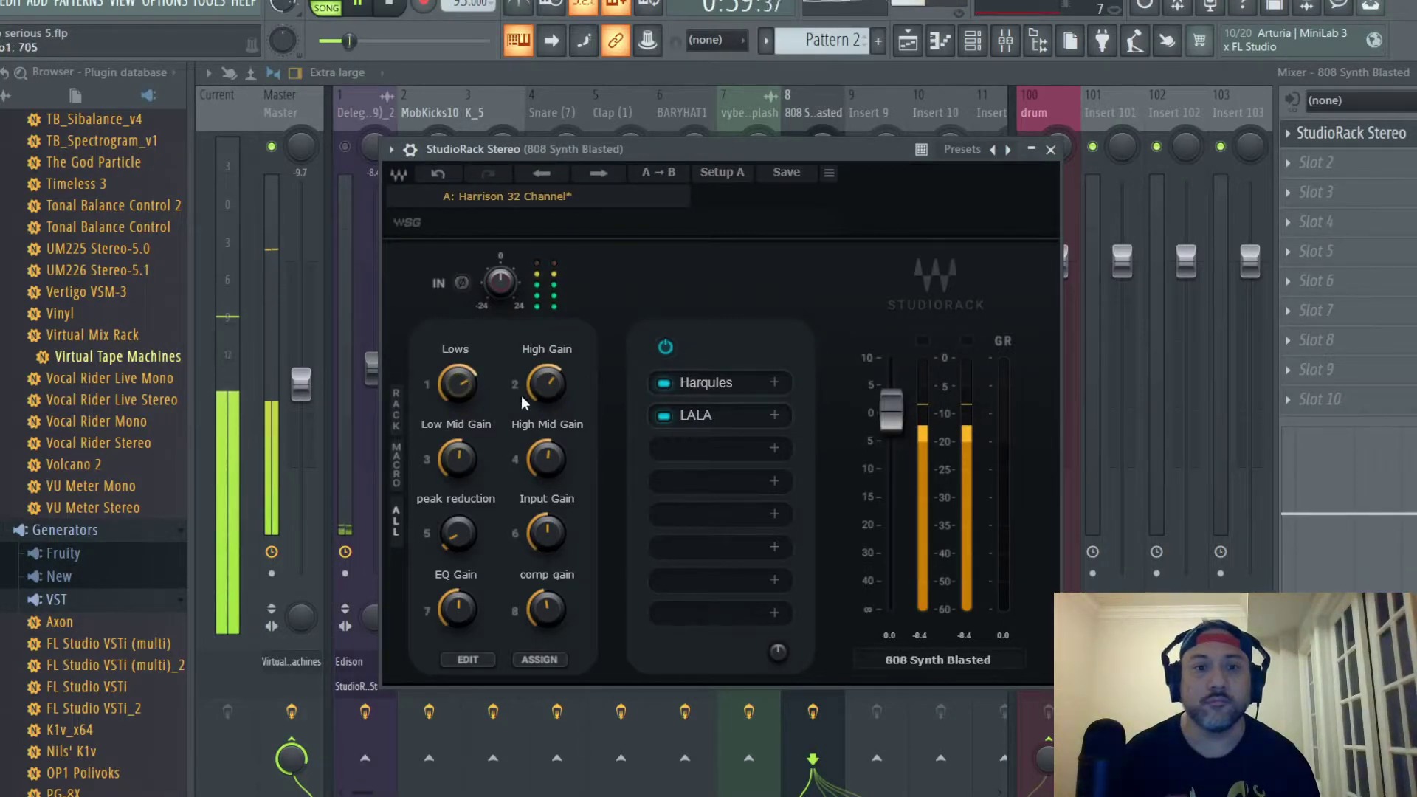
Step: Check the 808's compression on the LALA meter, and close LALA and the rack
{"action": "left_click", "coordinate": [716, 413]}
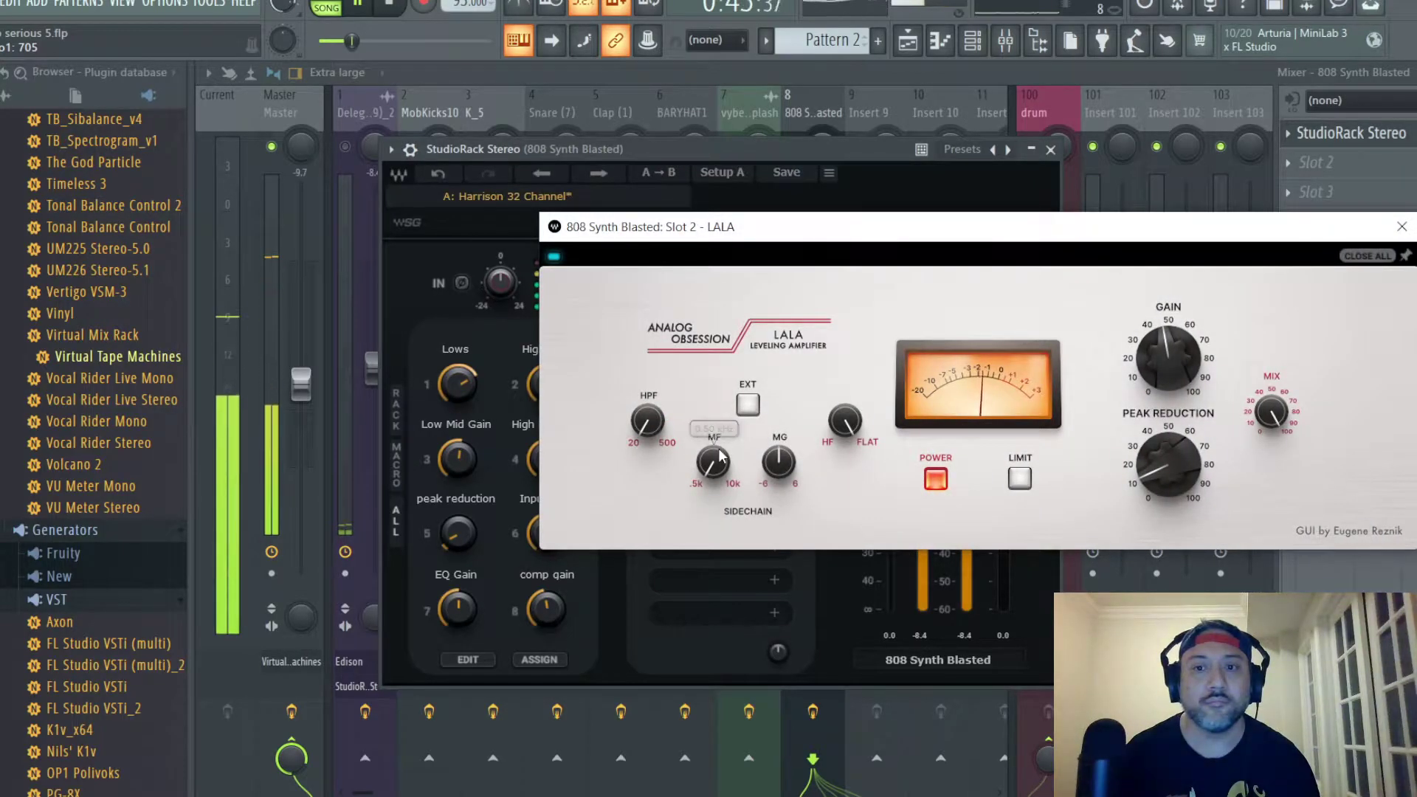
{"action": "left_click", "coordinate": [1402, 226]}
{"action": "left_click", "coordinate": [1050, 150]}
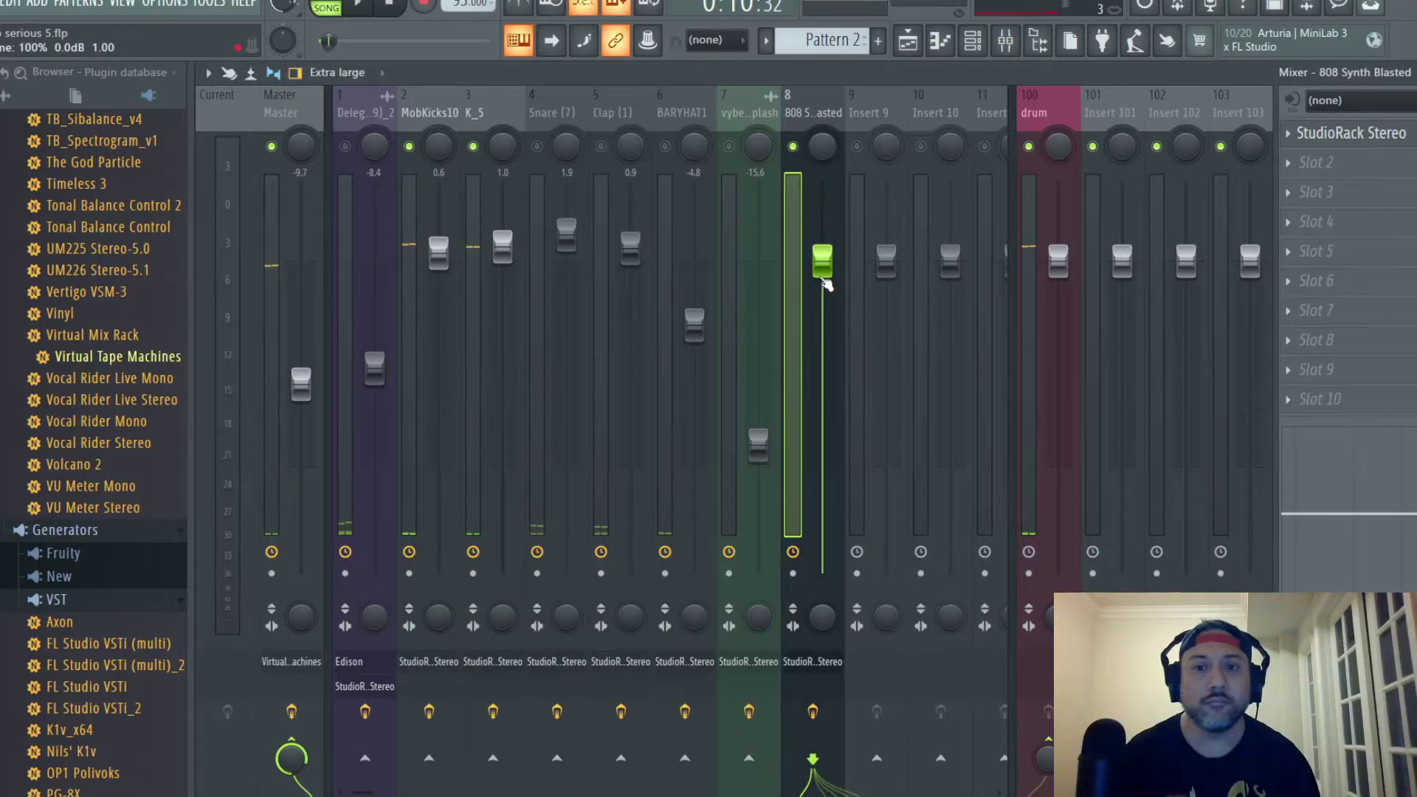
Step: Reopen the 808's StudioRack, raise the comp gain macro to about 559, and close the rack
{"action": "left_click", "coordinate": [1384, 135]}
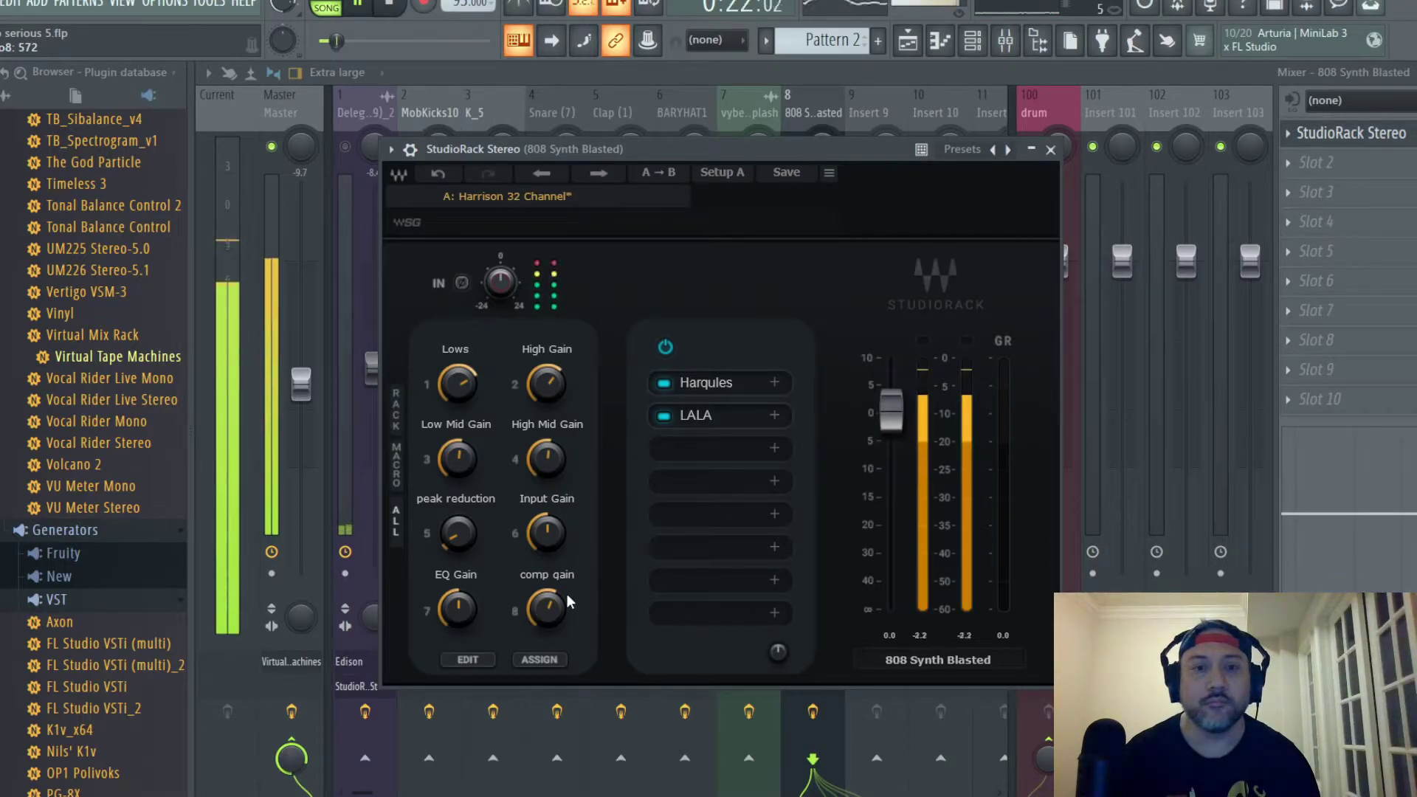
{"action": "left_click", "coordinate": [548, 608]}
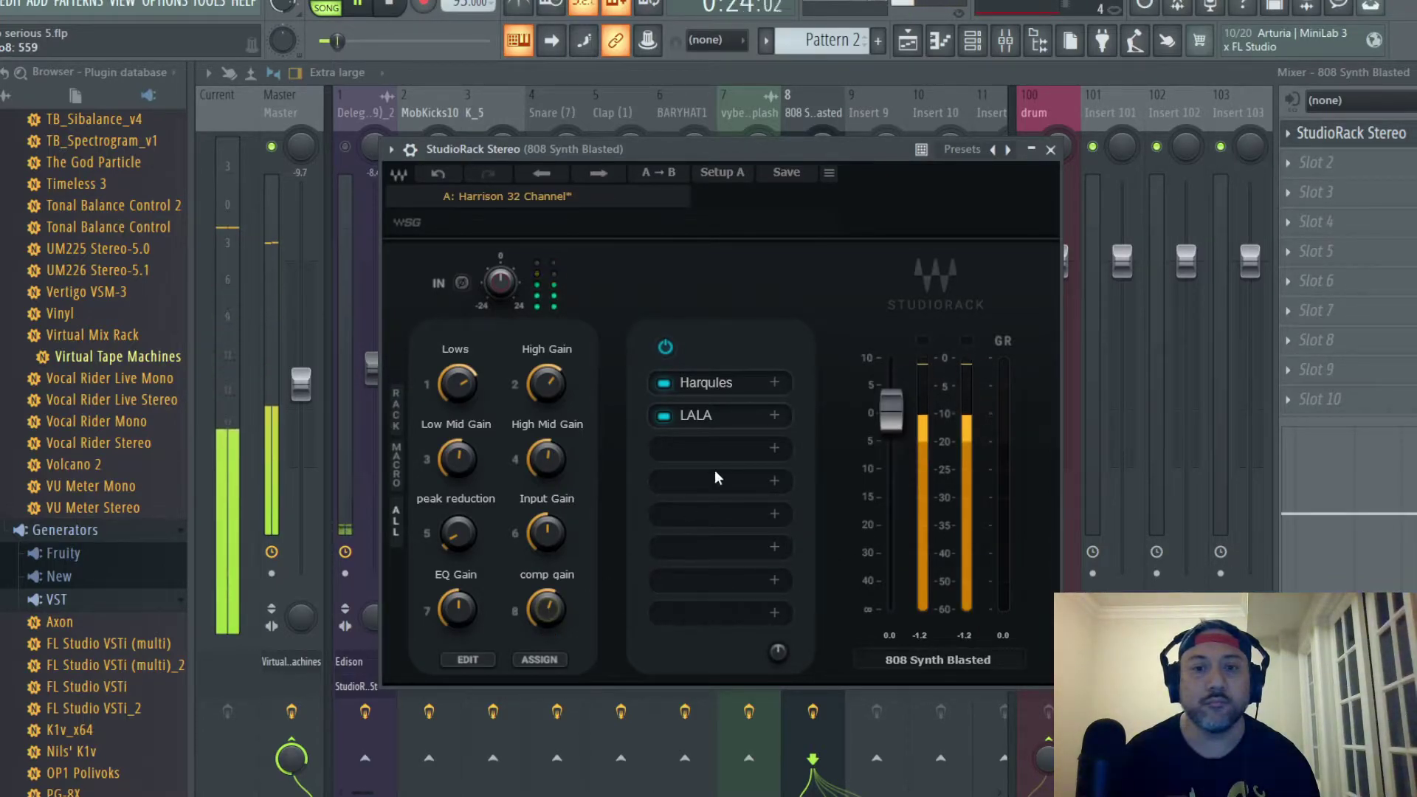
{"action": "left_click", "coordinate": [1051, 150]}
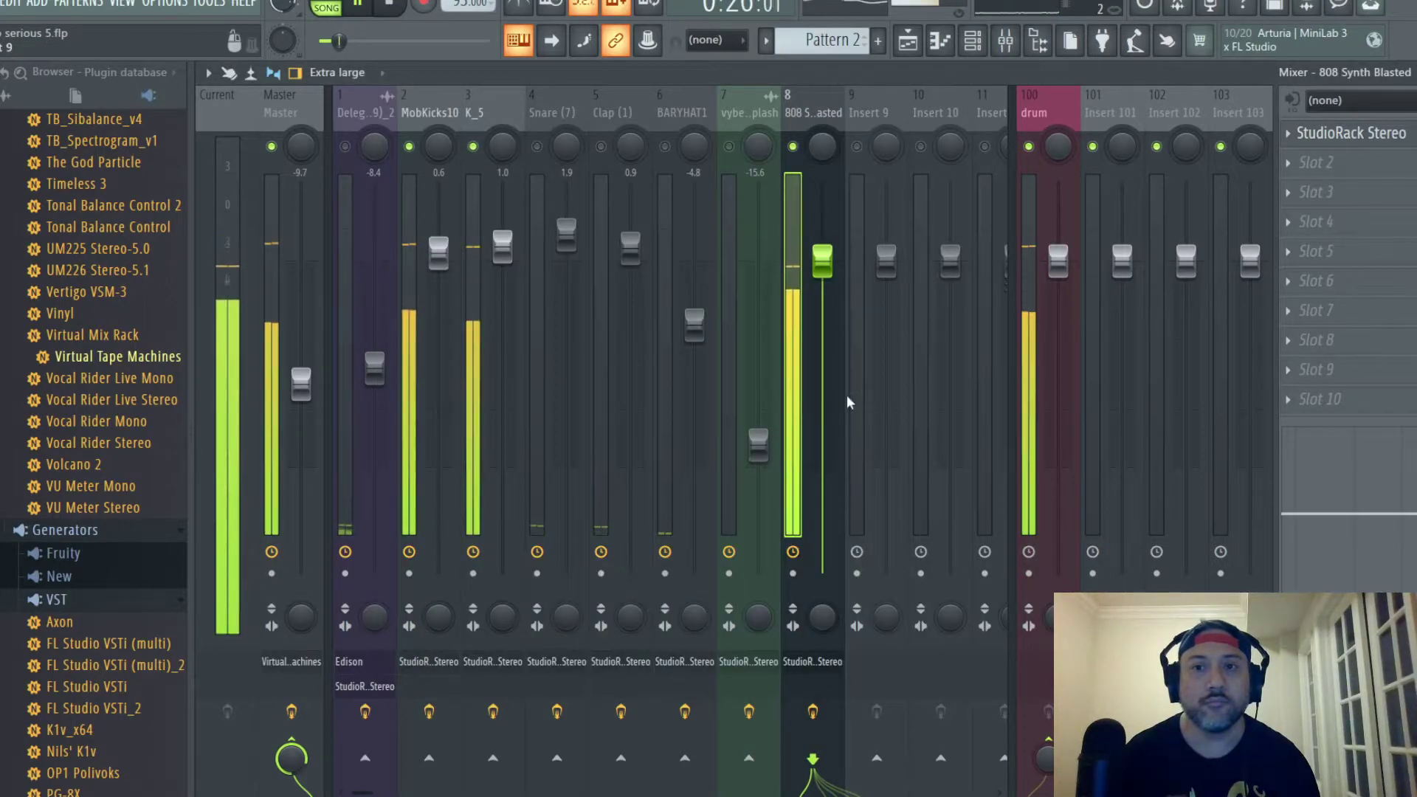
Step: Save the project and lower the 808 Synth Blasted fader to about -1.6 dB
{"action": "left_click", "coordinate": [2, 3]}
{"action": "left_click", "coordinate": [4, 89]}
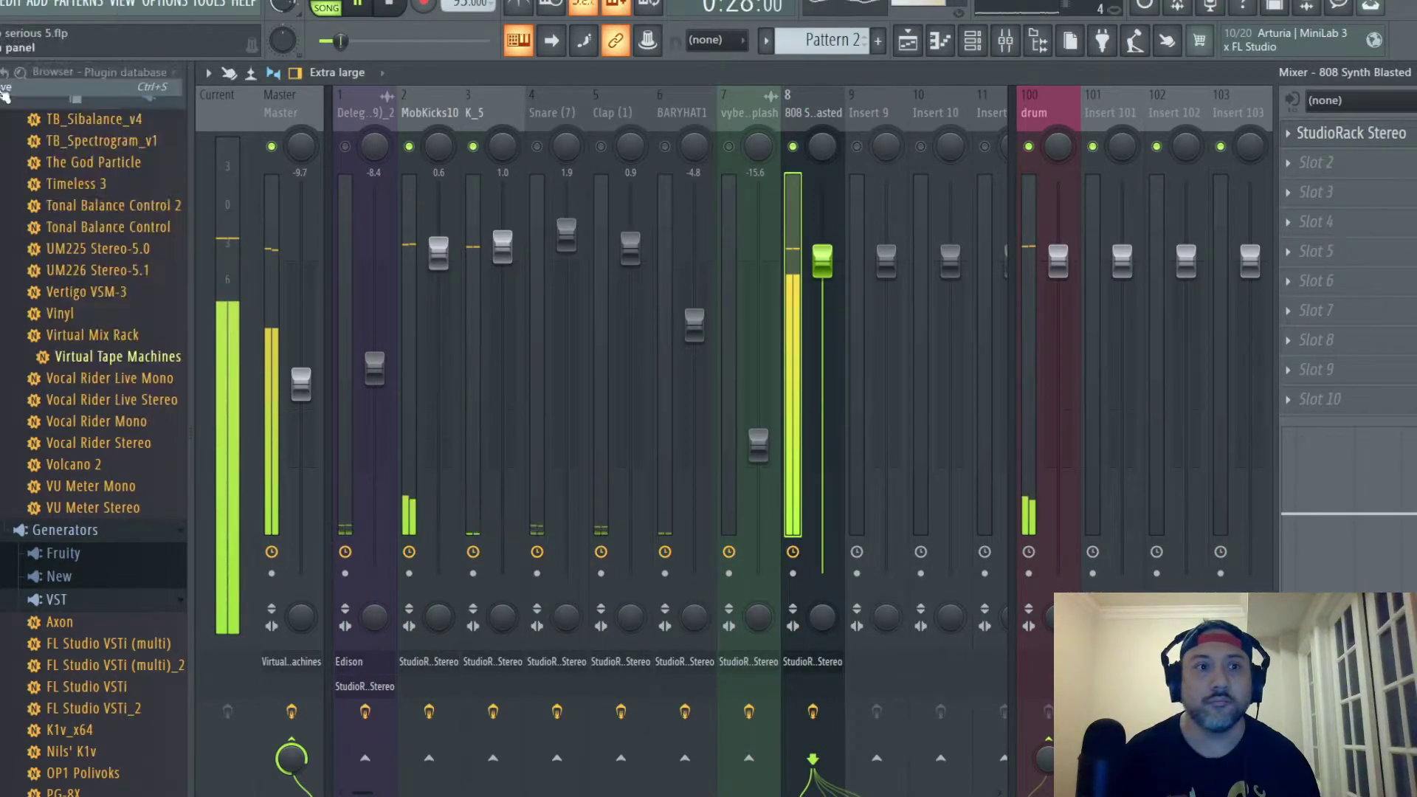
{"action": "key", "text": "Return"}
{"action": "mouse_move", "coordinate": [814, 274]}
{"action": "left_mouse_down"}
{"action": "mouse_move", "coordinate": [814, 346]}
{"action": "mouse_move", "coordinate": [821, 285]}
{"action": "left_mouse_up"}
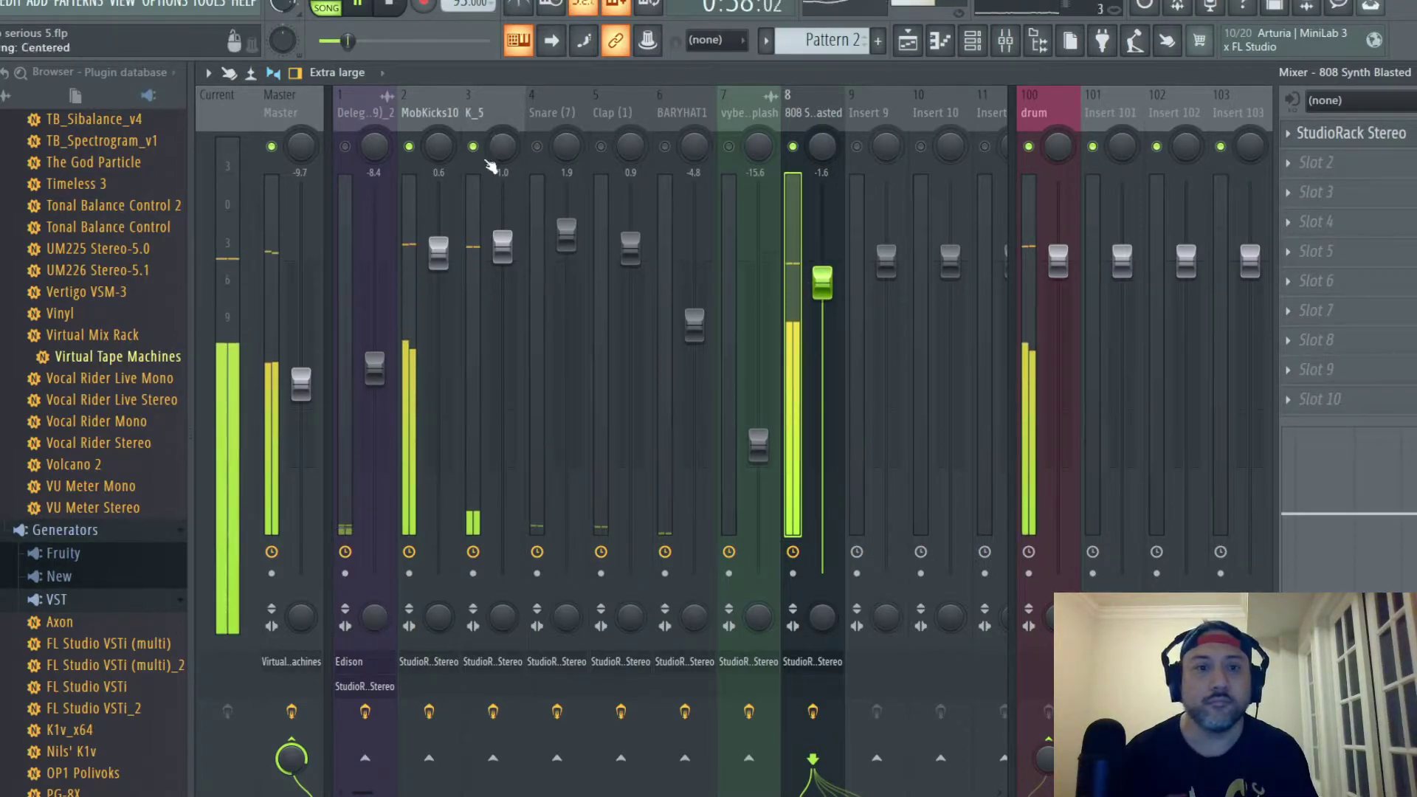
Step: Reset the MobKicks10 track's send level to the Master to its default
{"action": "left_click", "coordinate": [433, 105]}
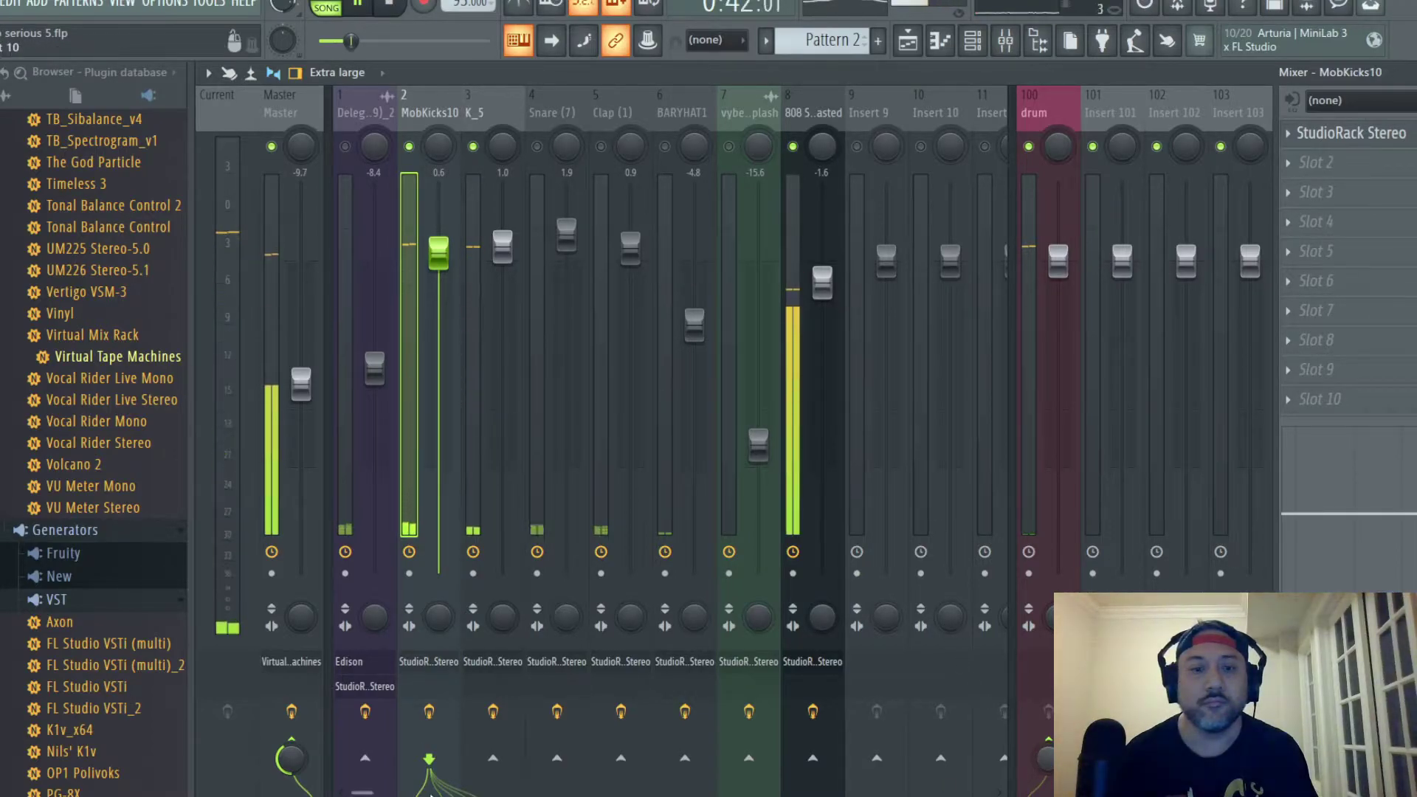
{"action": "right_click", "coordinate": [291, 764]}
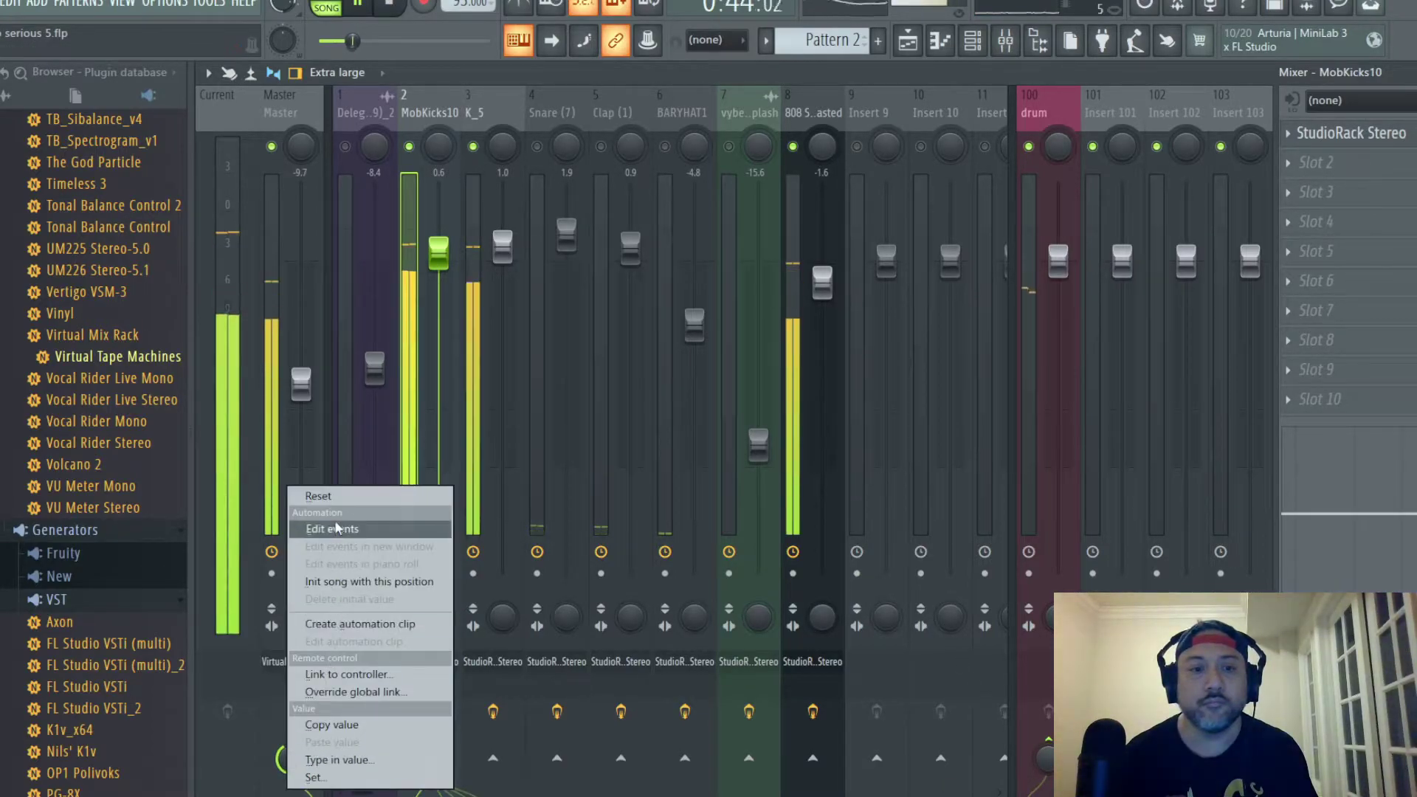
{"action": "left_click", "coordinate": [332, 497]}
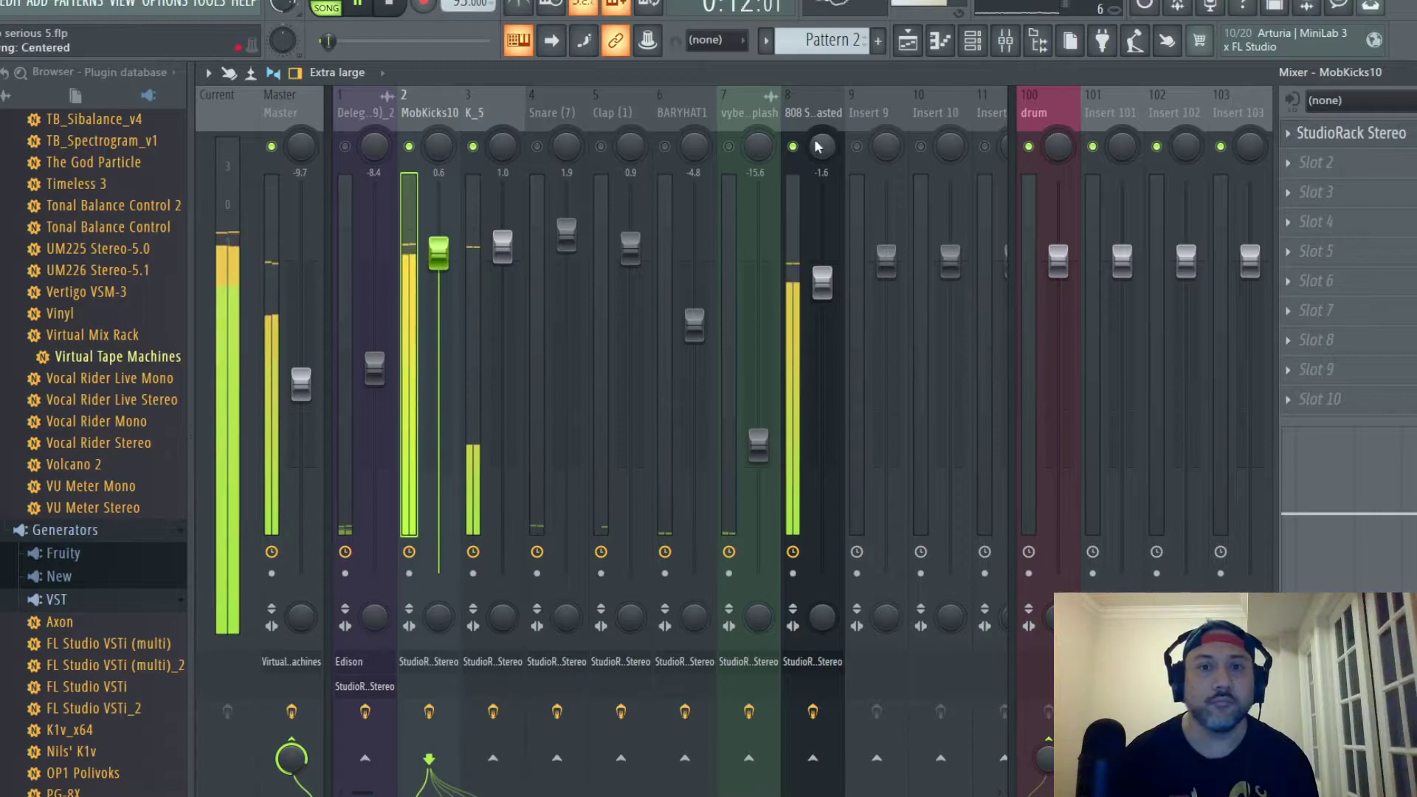
Step: Lower the 808 fader to about -1.7 dB, save the project, and dismiss the plugin data prompt without marking Edison for removal
{"action": "left_click_drag", "start_coordinate": [826, 283], "coordinate": [827, 284]}
{"action": "left_click", "coordinate": [4, 4]}
{"action": "left_click", "coordinate": [145, 171]}
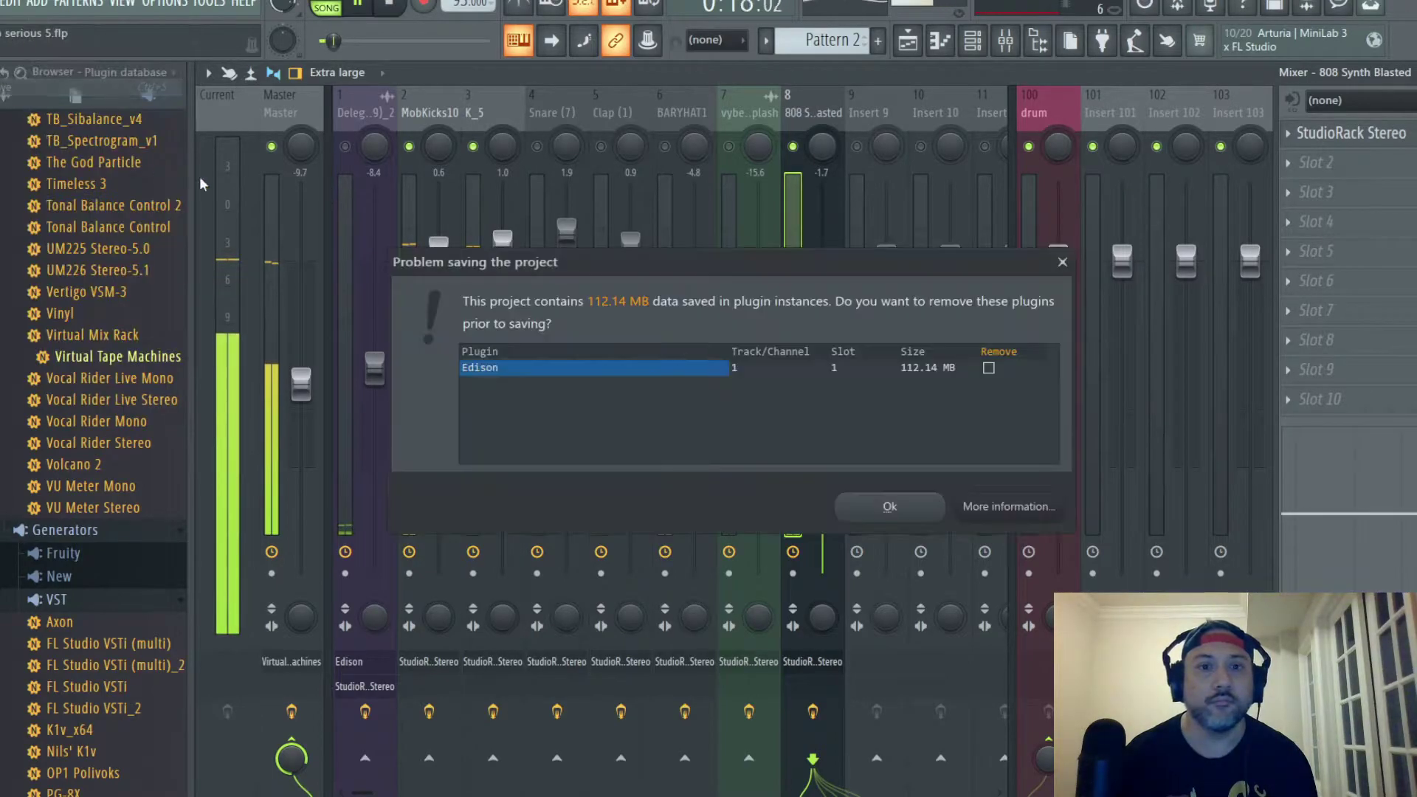
{"action": "left_click", "coordinate": [1062, 262]}
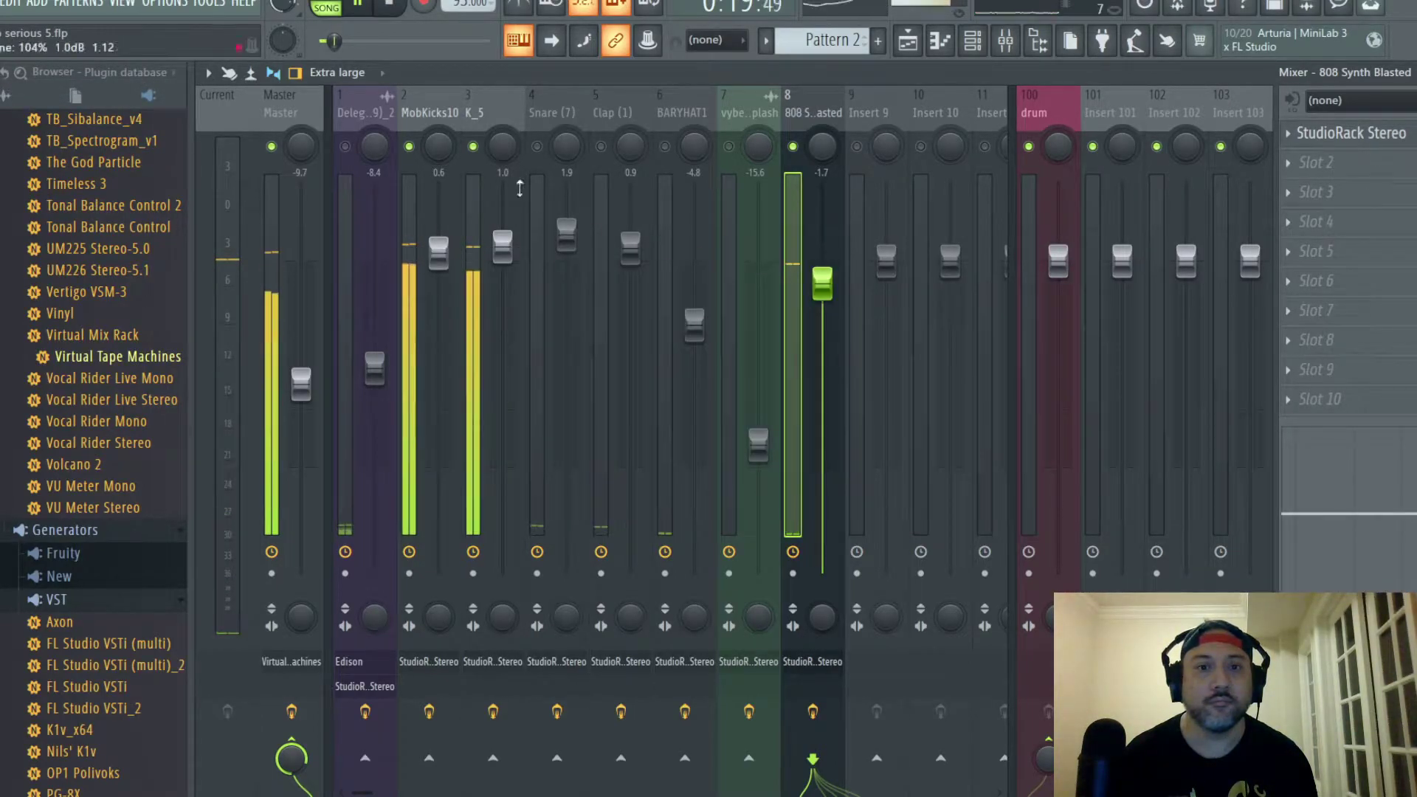
Step: Bring in the Snare (7) track, open its StudioRack, and raise High Gain to about 0.5 and High Mid Gain to about 0.7
{"action": "left_click", "coordinate": [544, 109]}
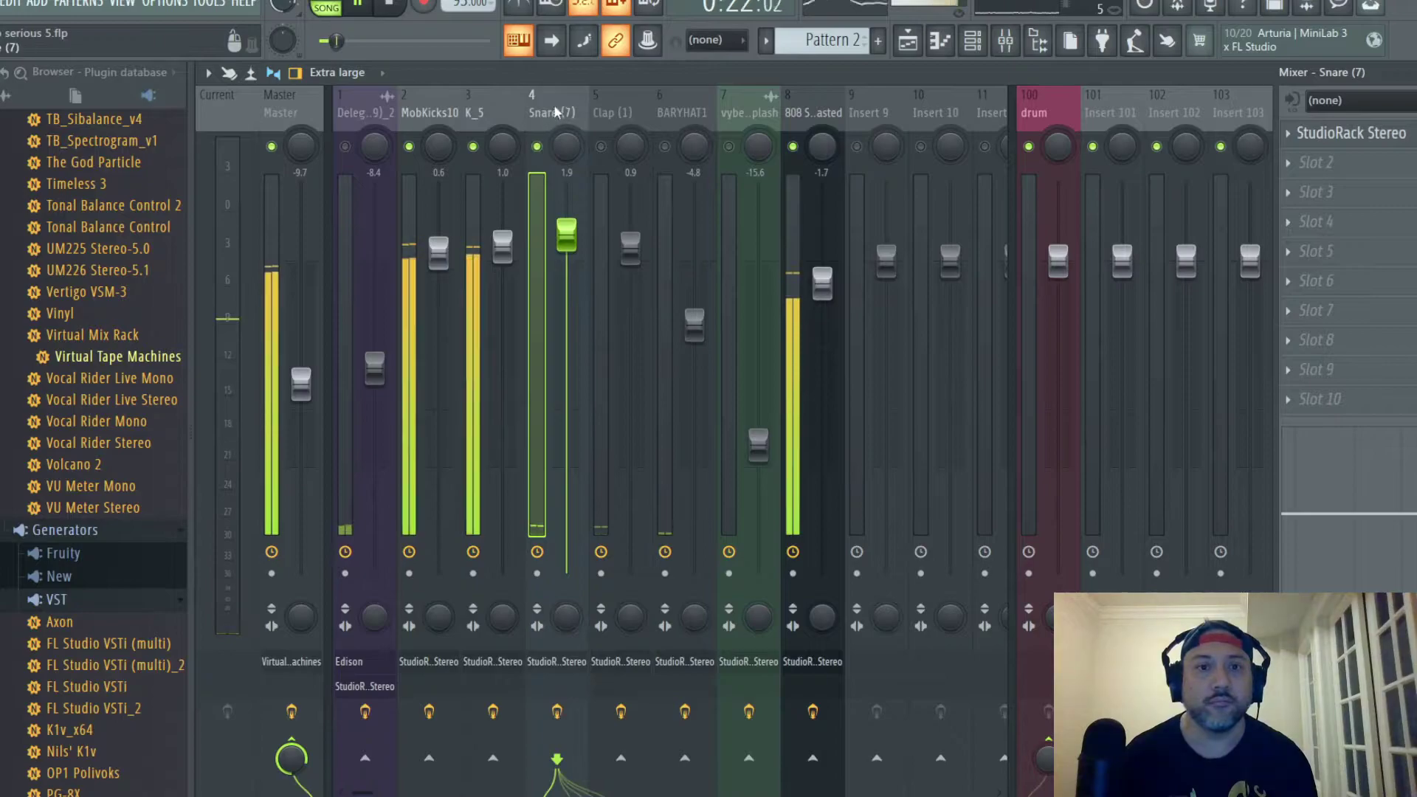
{"action": "left_click", "coordinate": [1290, 142]}
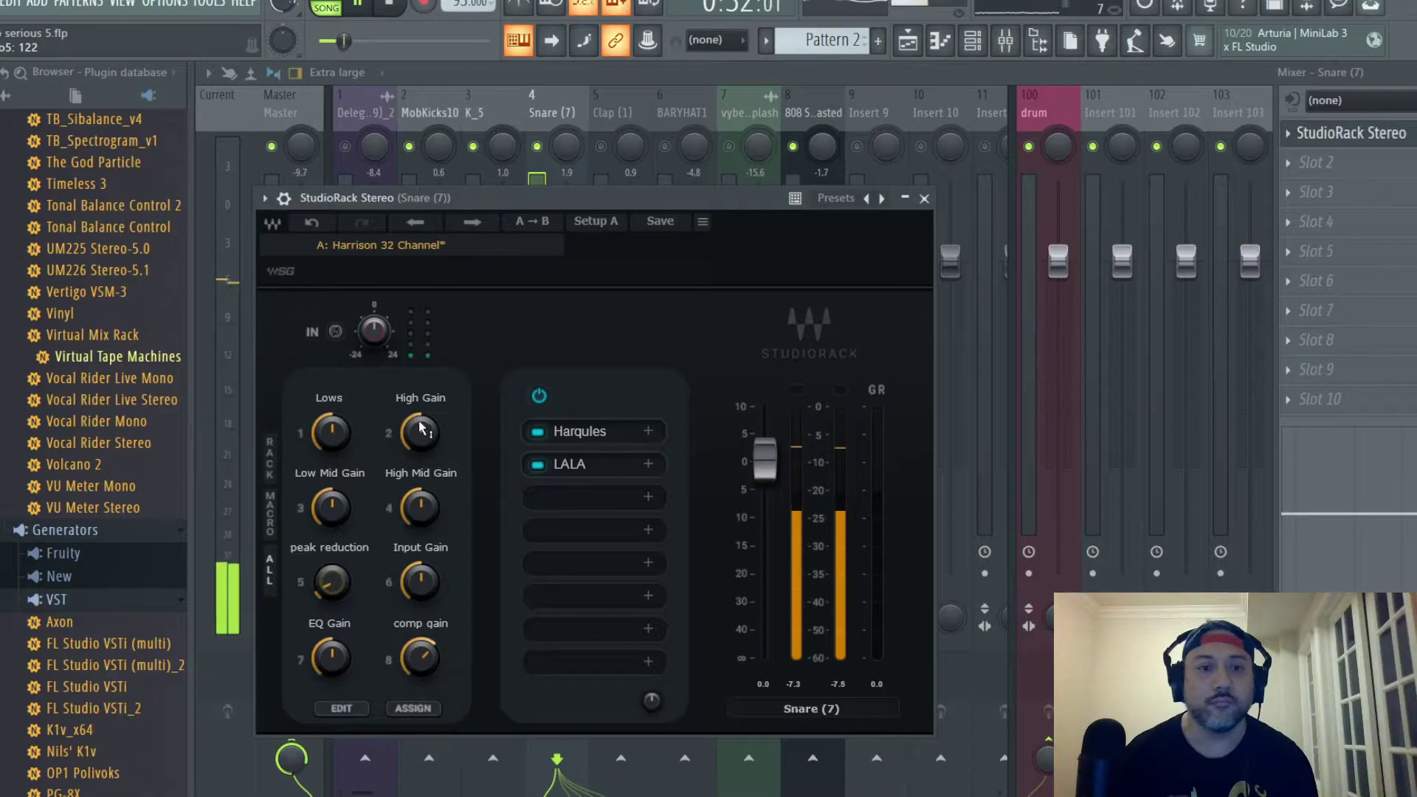
{"action": "left_click_drag", "start_coordinate": [421, 428], "coordinate": [421, 431]}
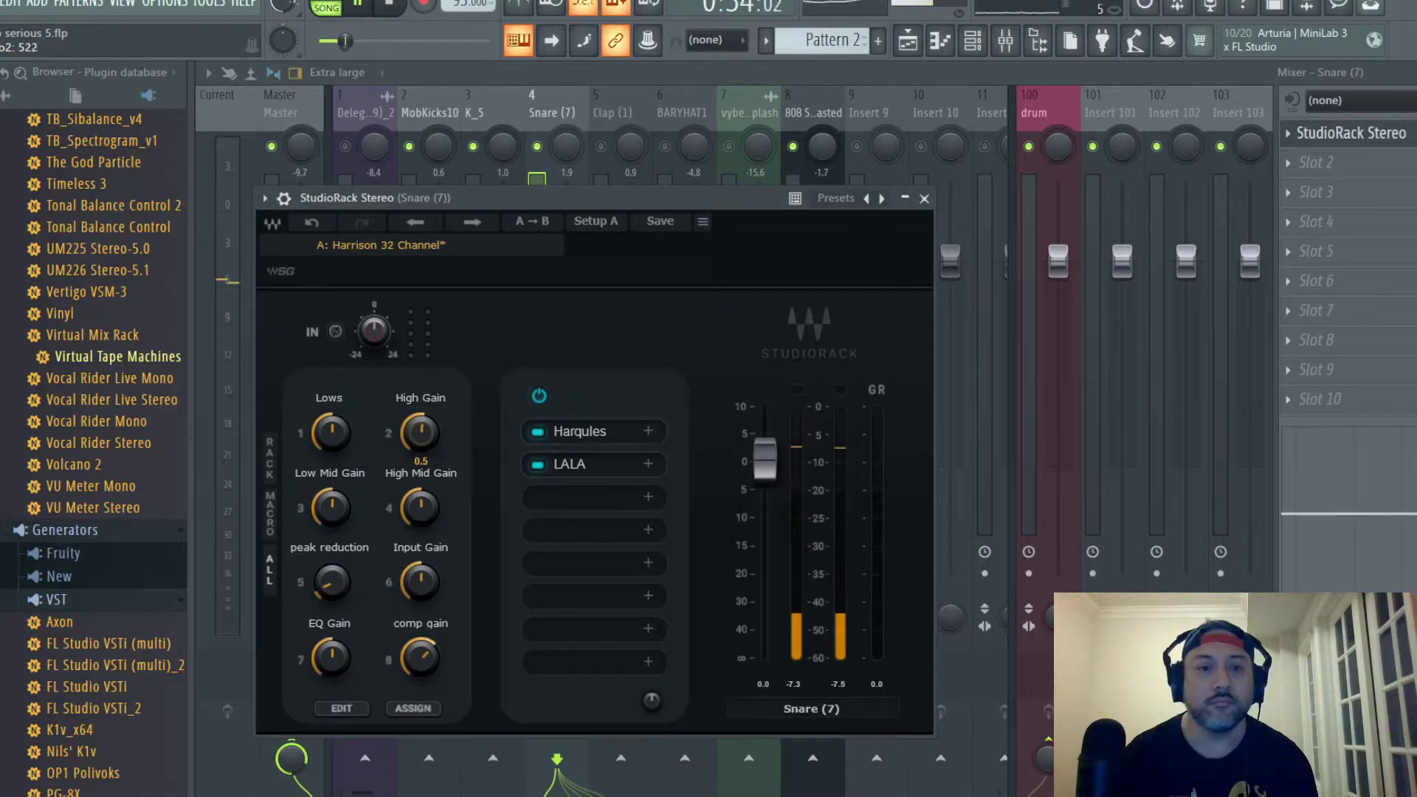
{"action": "left_click_drag", "start_coordinate": [421, 507], "coordinate": [421, 505]}
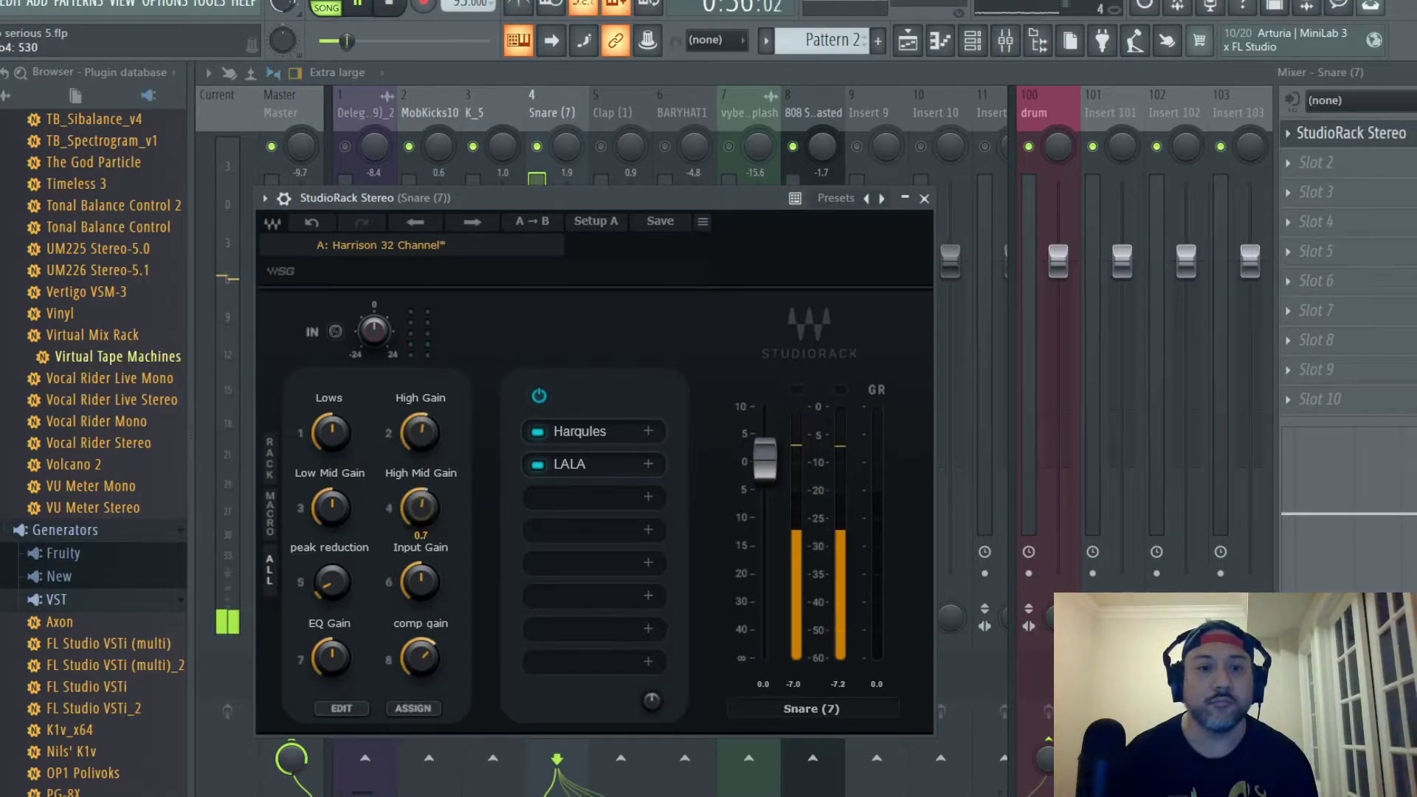
Step: On the snare's StudioRack, lower Lows slightly, and raise Low Mid Gain to about 1.1 and High Gain to about 1.4
{"action": "left_click_drag", "start_coordinate": [331, 432], "coordinate": [332, 434]}
{"action": "left_click_drag", "start_coordinate": [332, 507], "coordinate": [333, 514]}
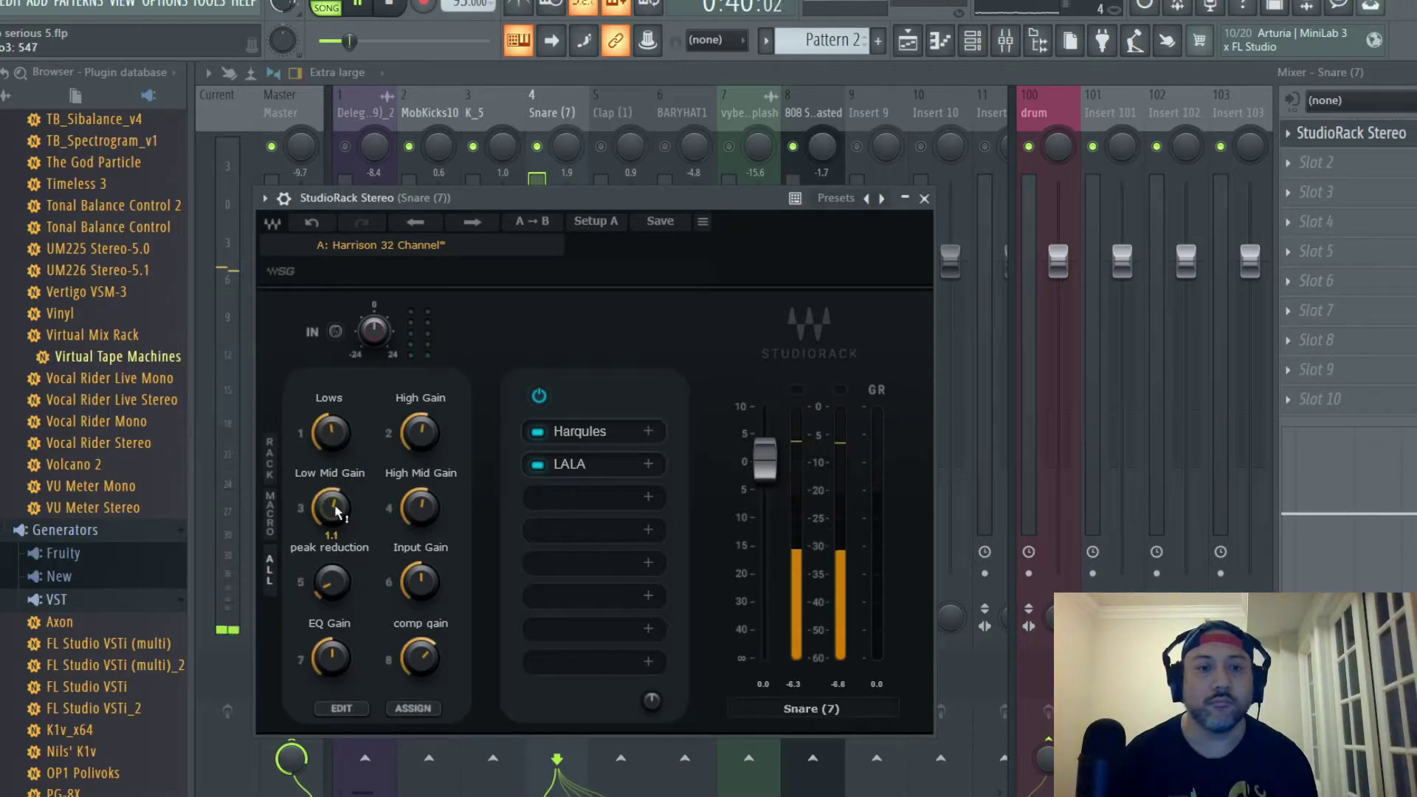
{"action": "left_click_drag", "start_coordinate": [420, 432], "coordinate": [420, 430]}
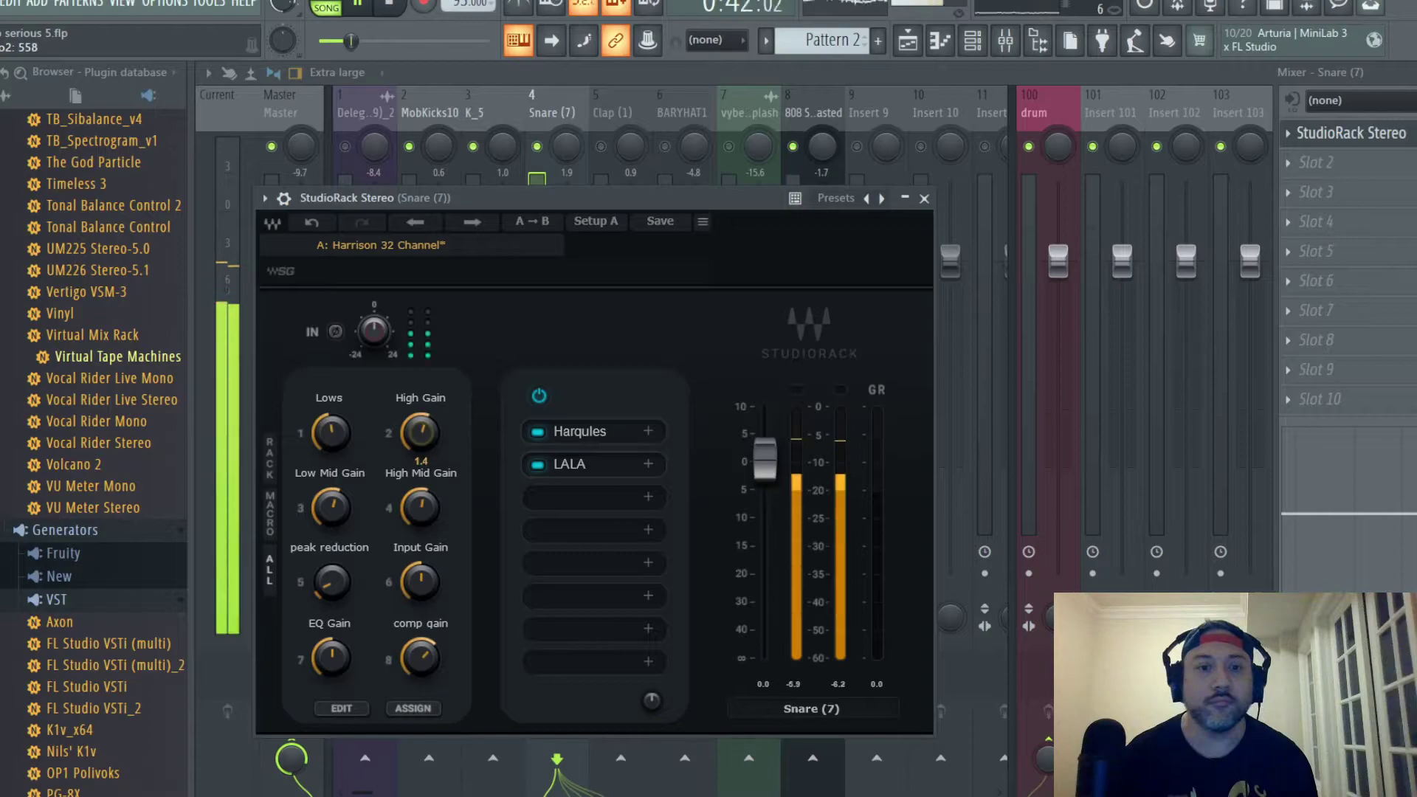
Step: Raise the snare's peak reduction while checking the compression on the LALA meter, and bring High Gain to about 1.8
{"action": "left_click_drag", "start_coordinate": [331, 583], "coordinate": [331, 579]}
{"action": "left_click", "coordinate": [574, 465]}
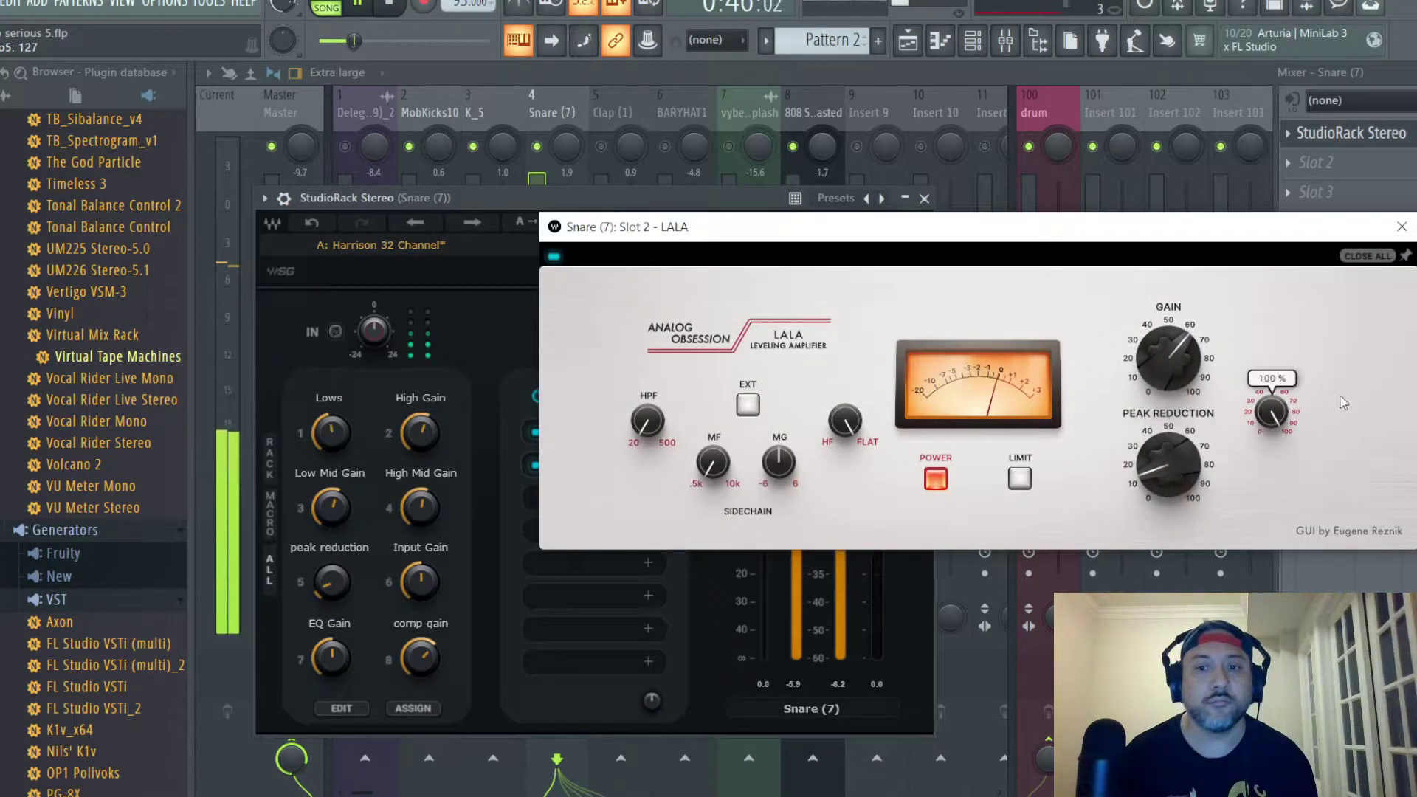
{"action": "left_click", "coordinate": [1402, 227]}
{"action": "left_click_drag", "start_coordinate": [312, 598], "coordinate": [311, 589]}
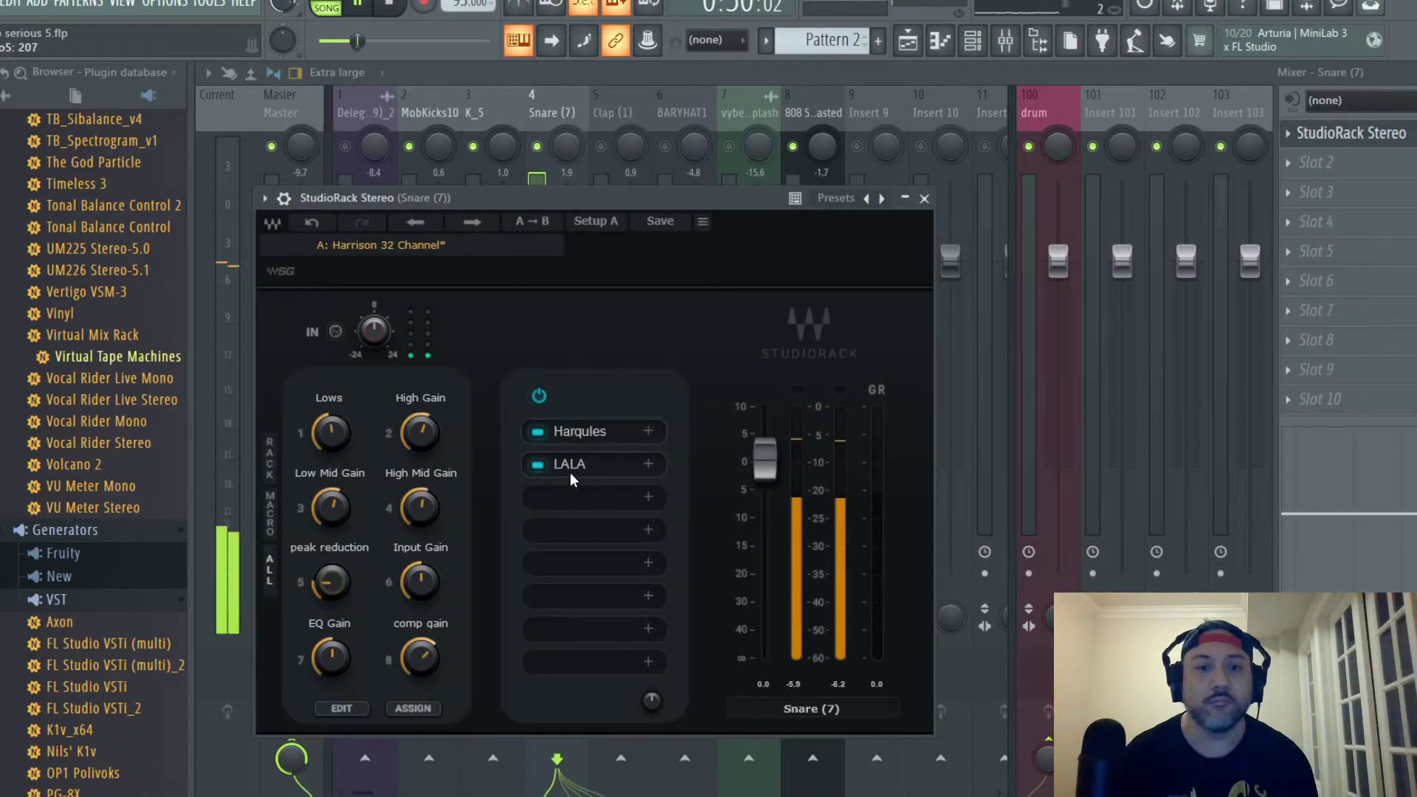
{"action": "left_click", "coordinate": [620, 468]}
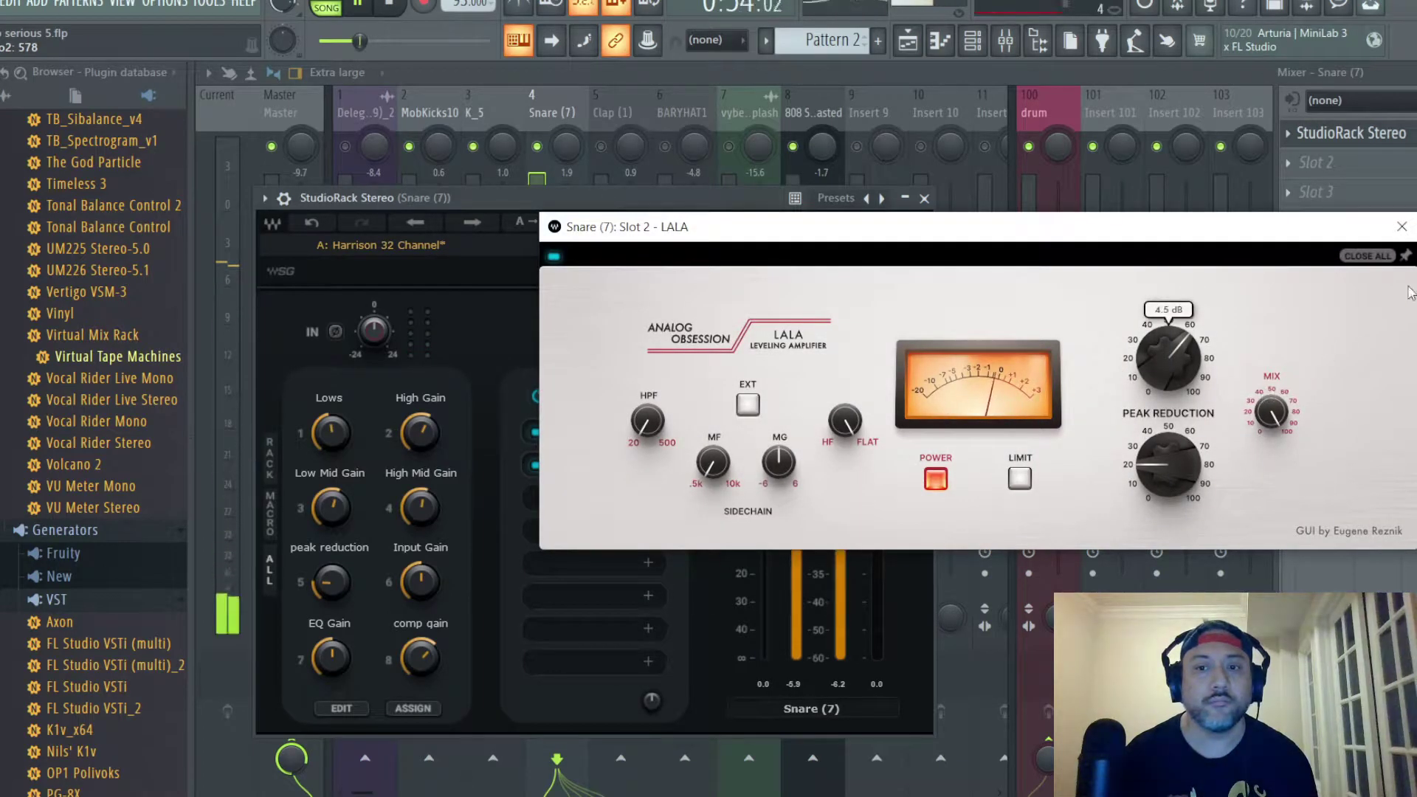
{"action": "left_click", "coordinate": [1409, 232]}
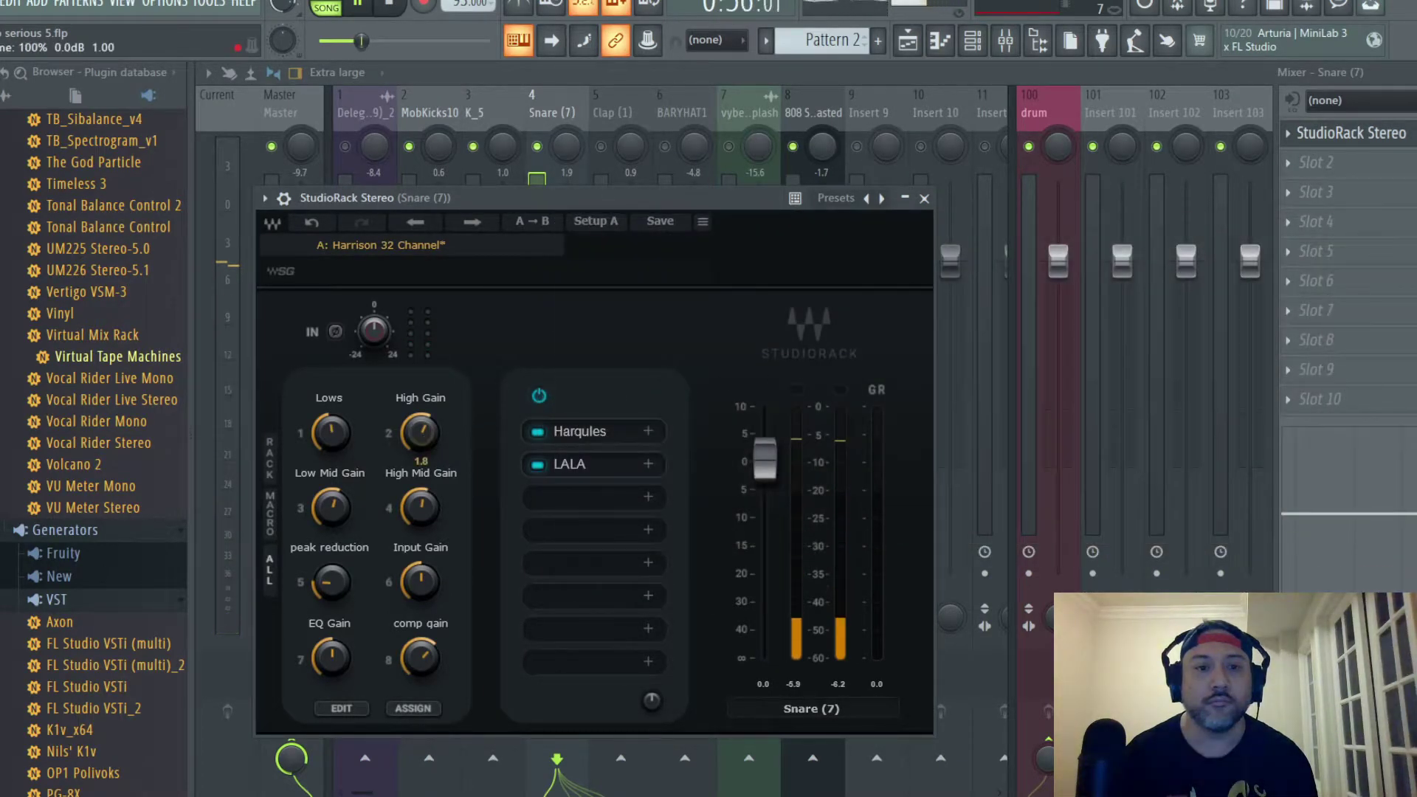
Step: Increase the snare's peak reduction further, set High Gain to about 2.4 and High Mid Gain to about 1.2, and recheck the LALA meter
{"action": "left_click_drag", "start_coordinate": [330, 581], "coordinate": [330, 572]}
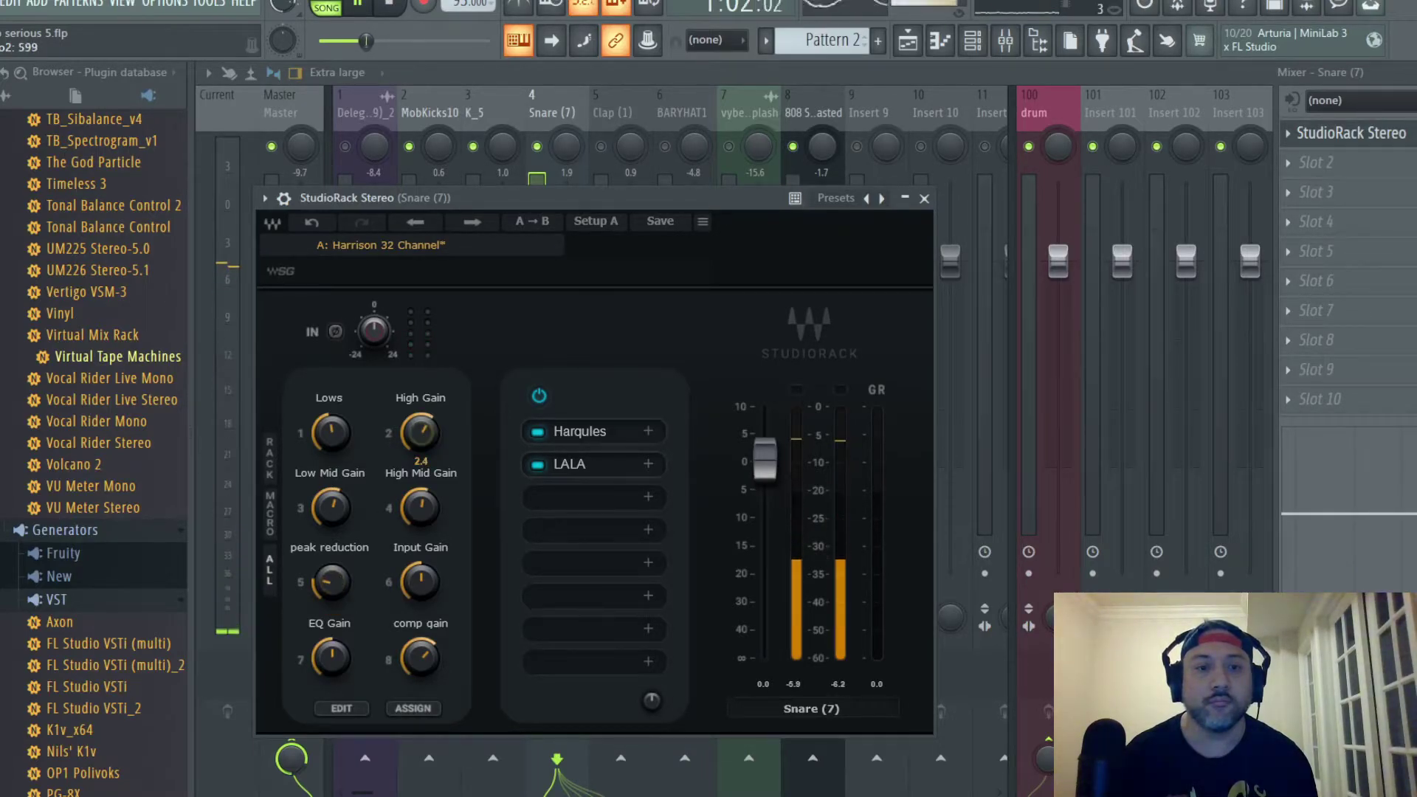
{"action": "left_click", "coordinate": [424, 504]}
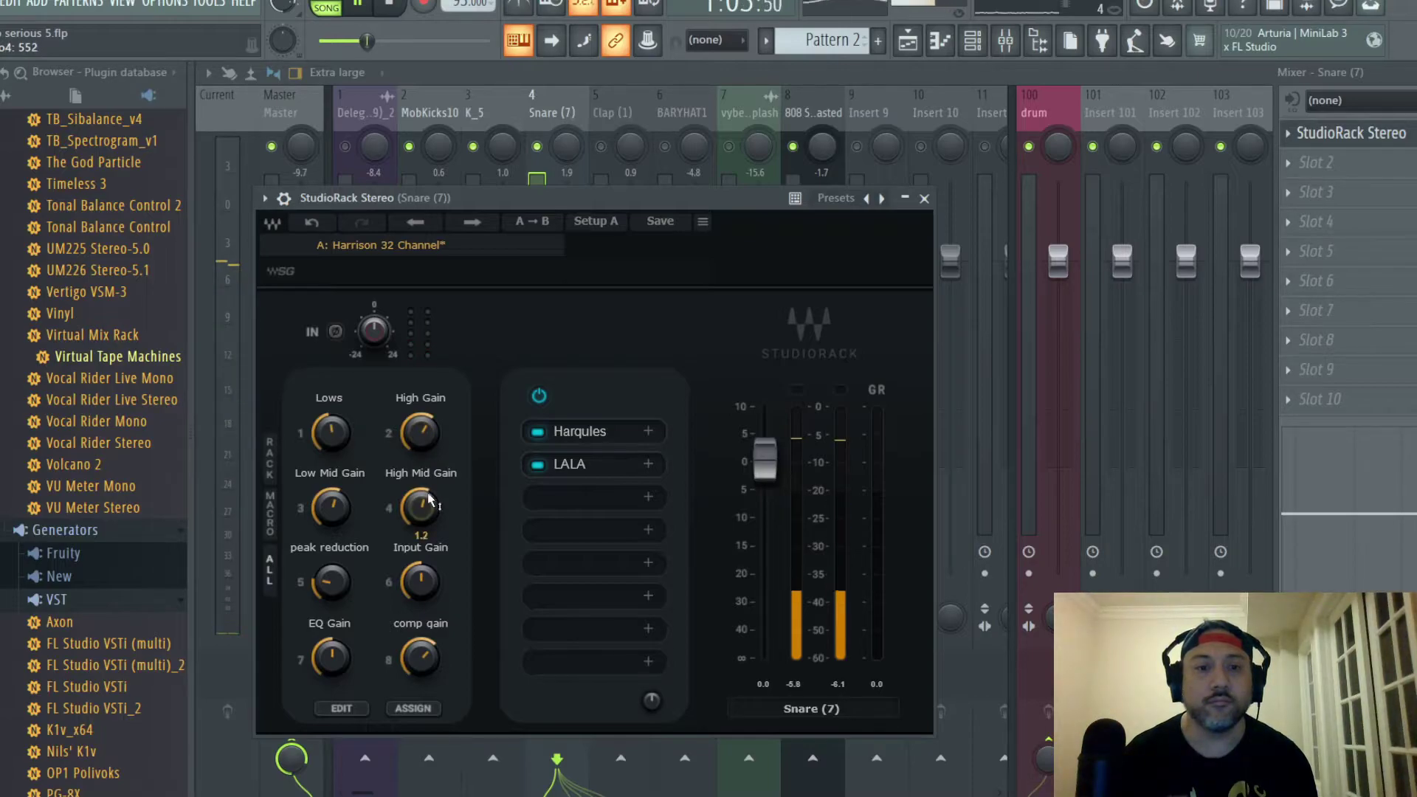
{"action": "left_click", "coordinate": [569, 464]}
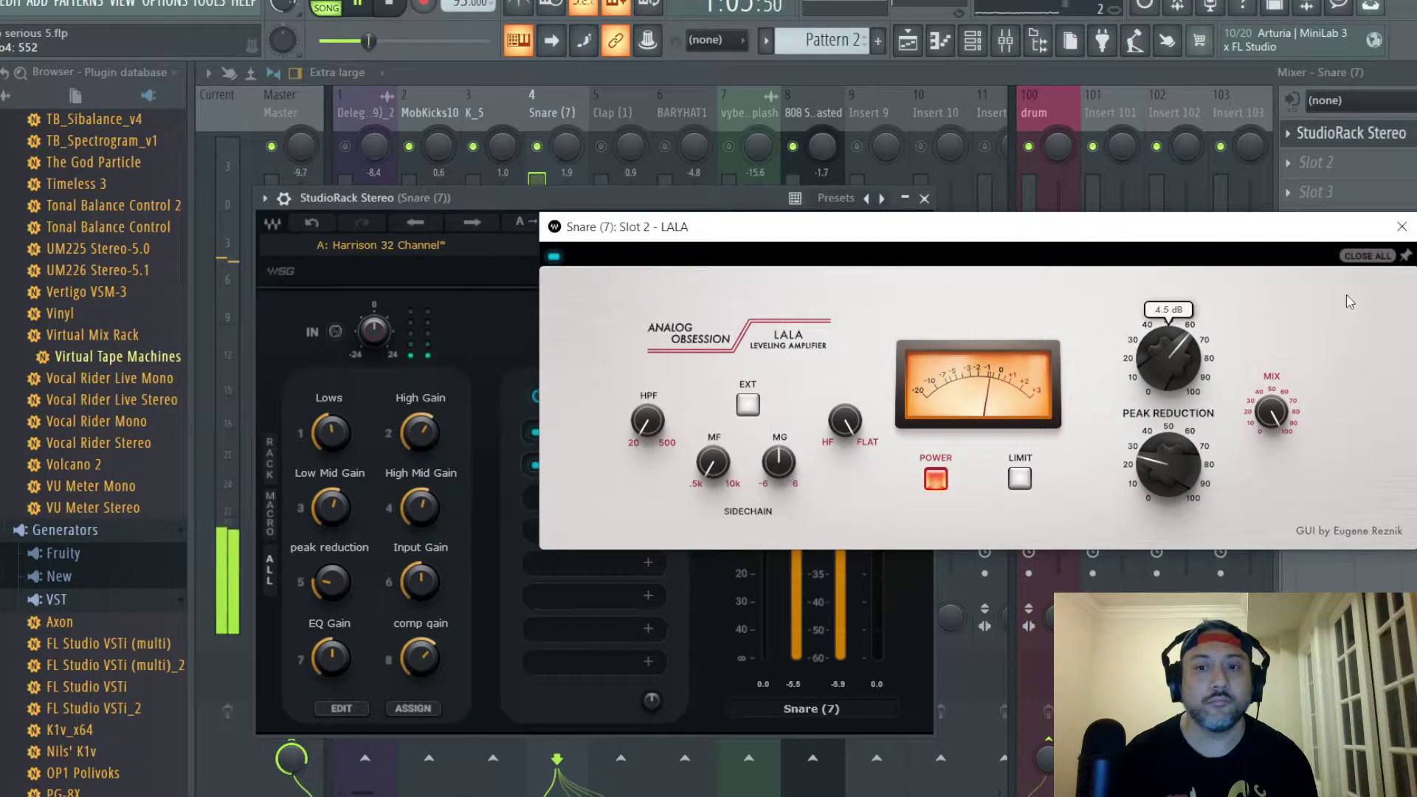
{"action": "left_click", "coordinate": [1402, 227]}
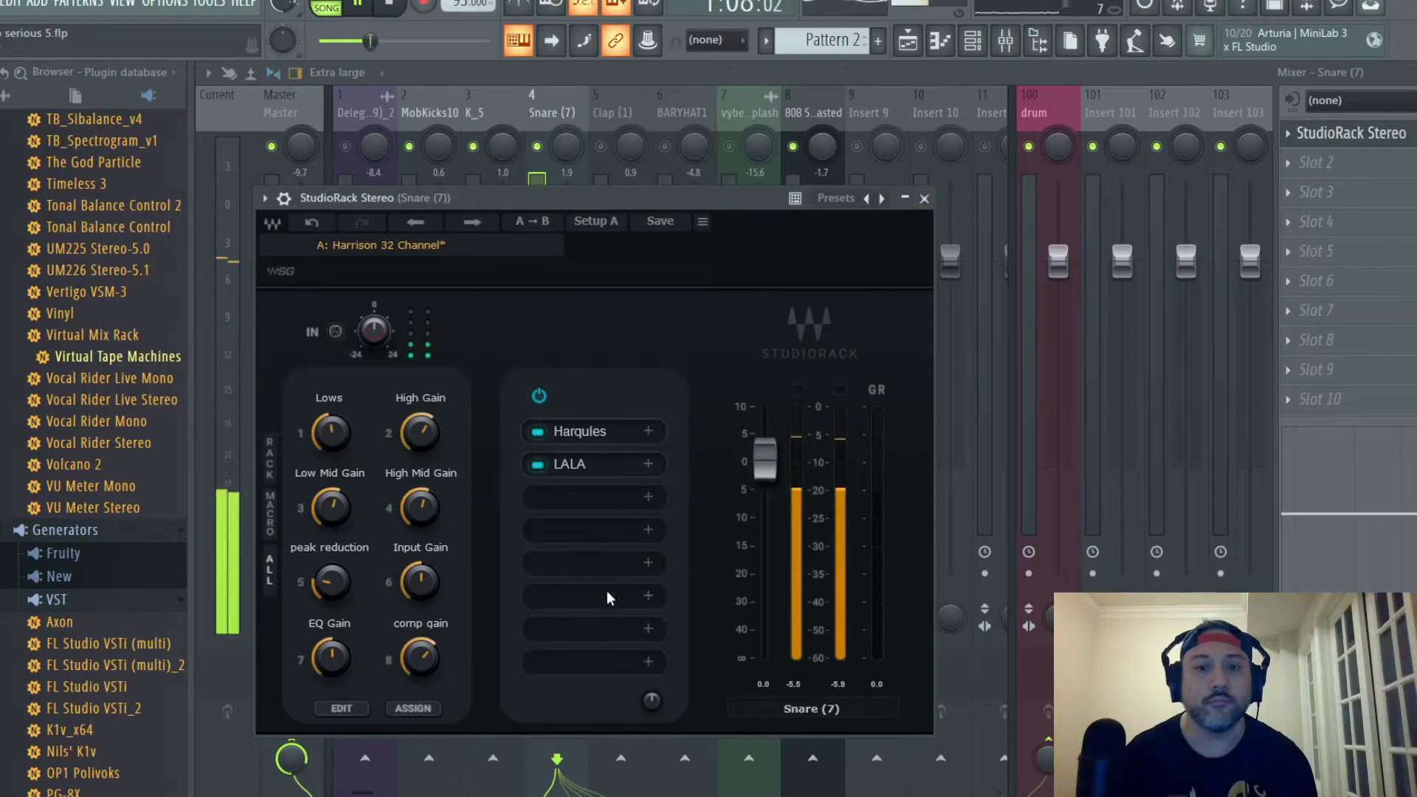
Step: Adjust the snare's comp gain, close its StudioRack, and lower the Snare (7) fader to about 0.3 dB
{"action": "left_click_drag", "start_coordinate": [420, 657], "coordinate": [420, 638]}
{"action": "left_click", "coordinate": [923, 198]}
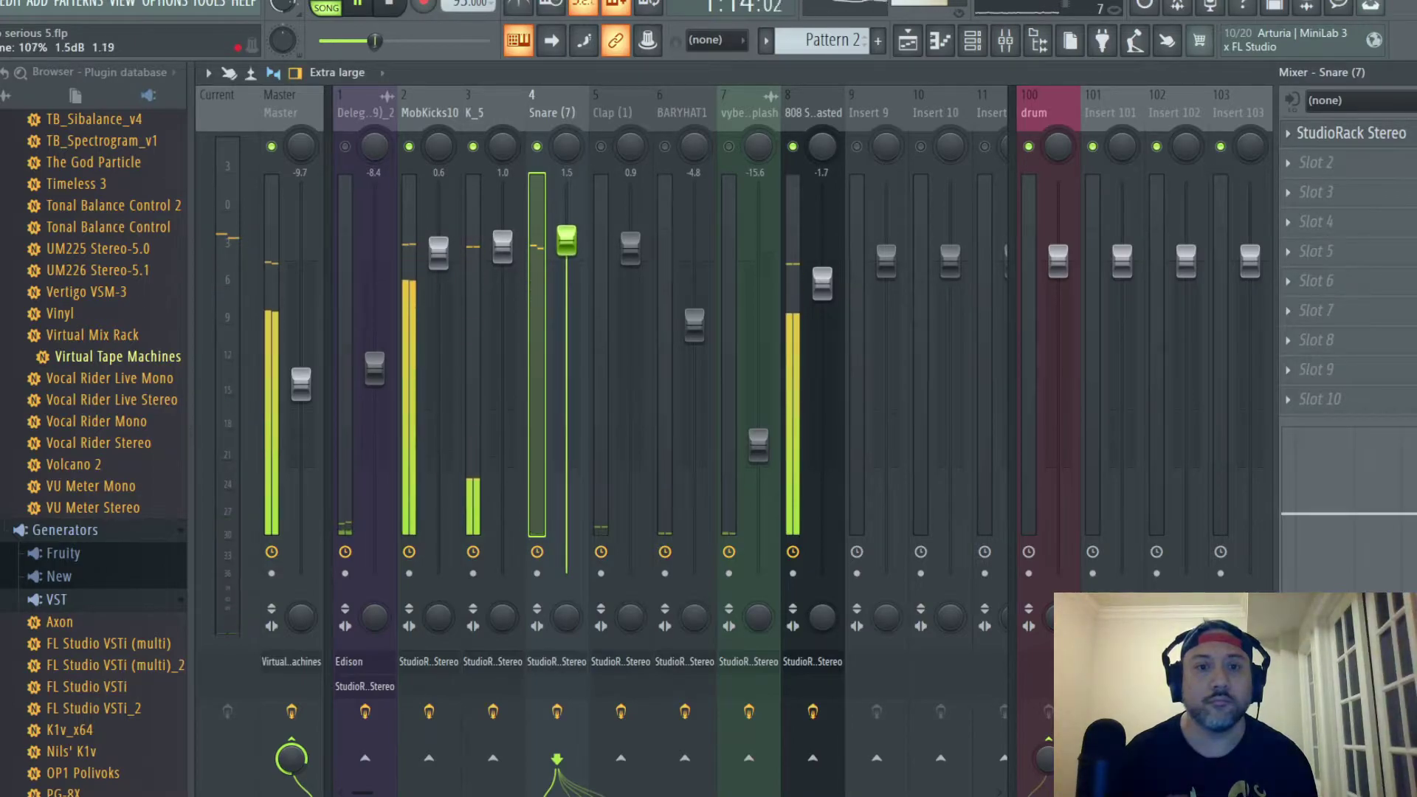
{"action": "mouse_move", "coordinate": [566, 237]}
{"action": "left_mouse_down"}
{"action": "mouse_move", "coordinate": [566, 374]}
{"action": "mouse_move", "coordinate": [566, 253]}
{"action": "left_mouse_up"}
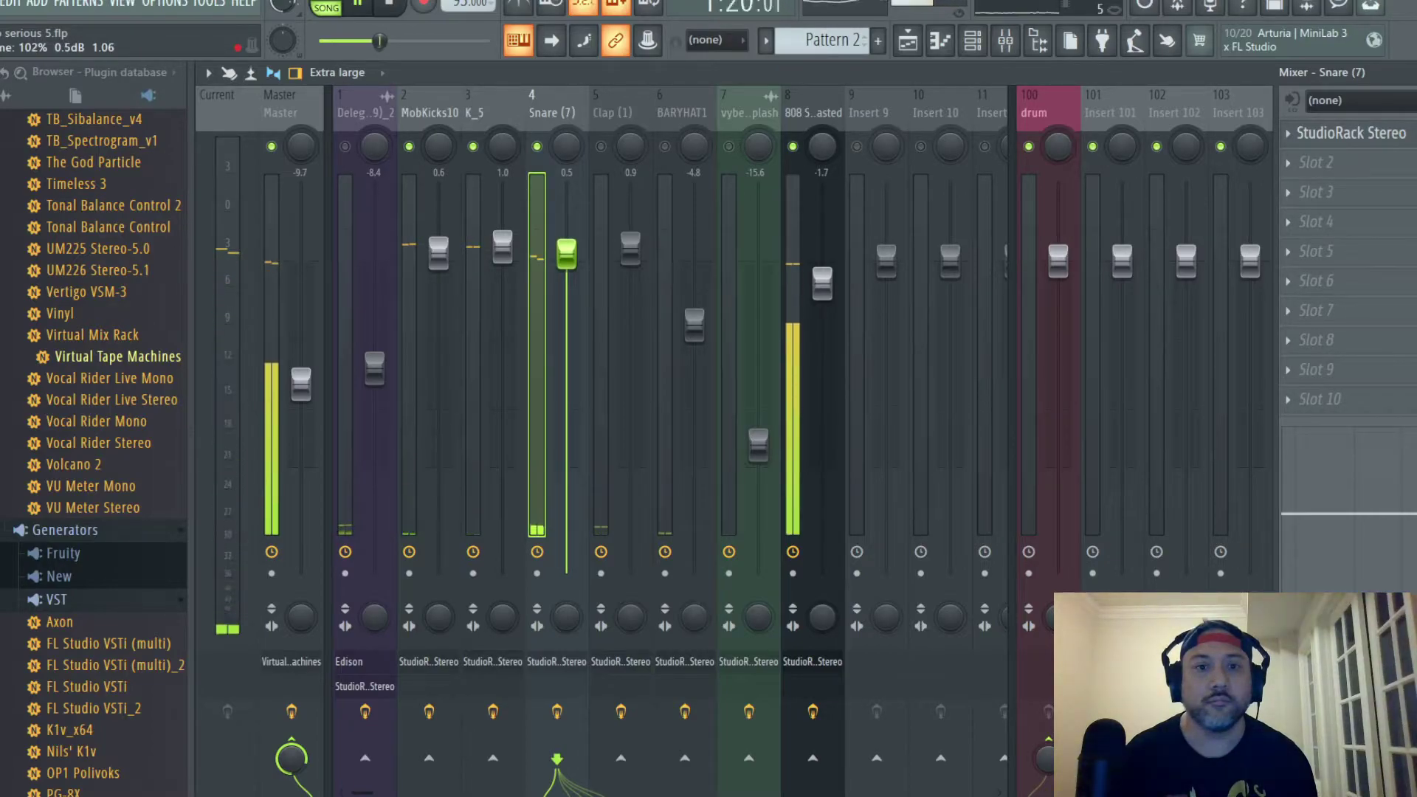
{"action": "left_click_drag", "start_coordinate": [567, 256], "coordinate": [567, 256]}
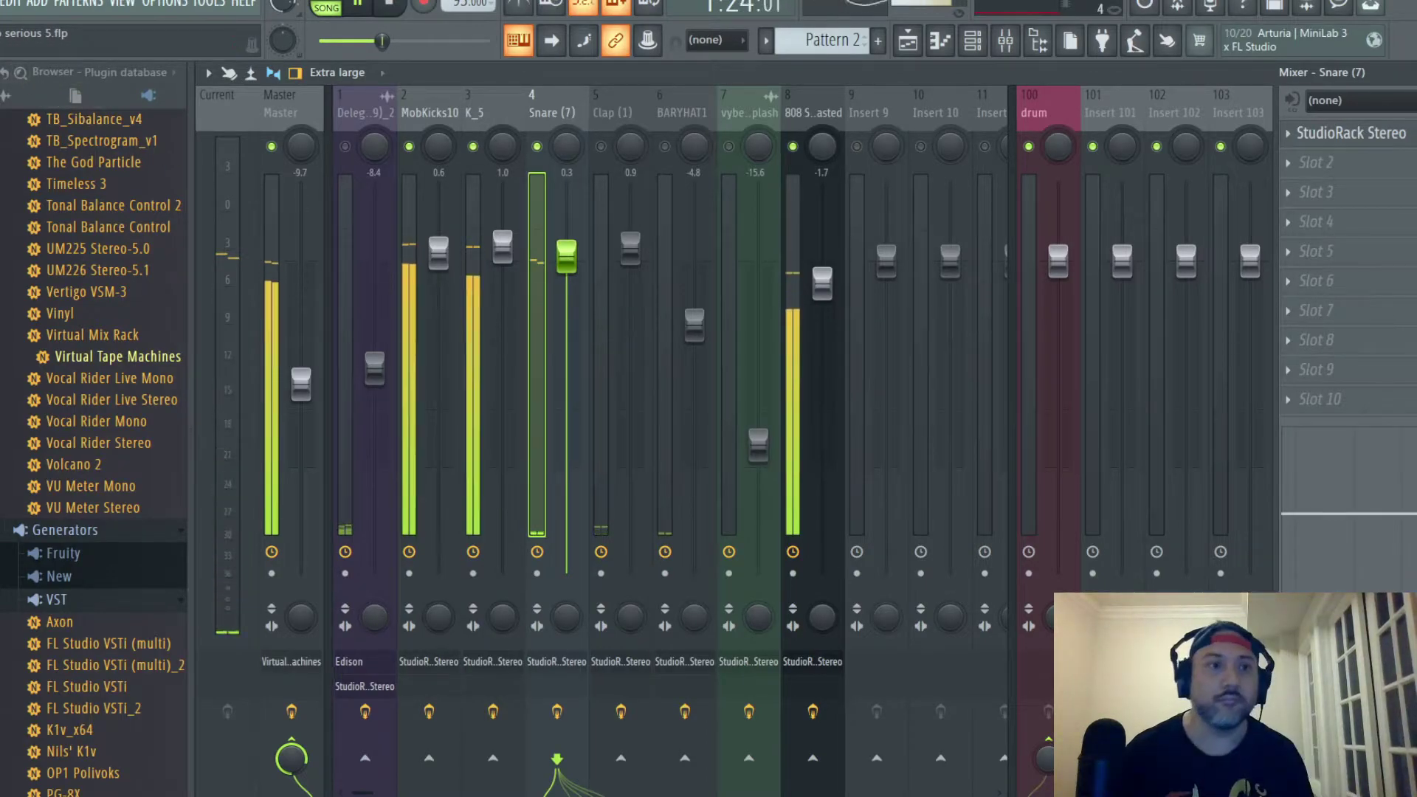
Step: Save the project without marking Edison for removal, and raise the Snare (7) fader to about 0.7 dB
{"action": "left_click", "coordinate": [3, 3]}
{"action": "left_click", "coordinate": [44, 88]}
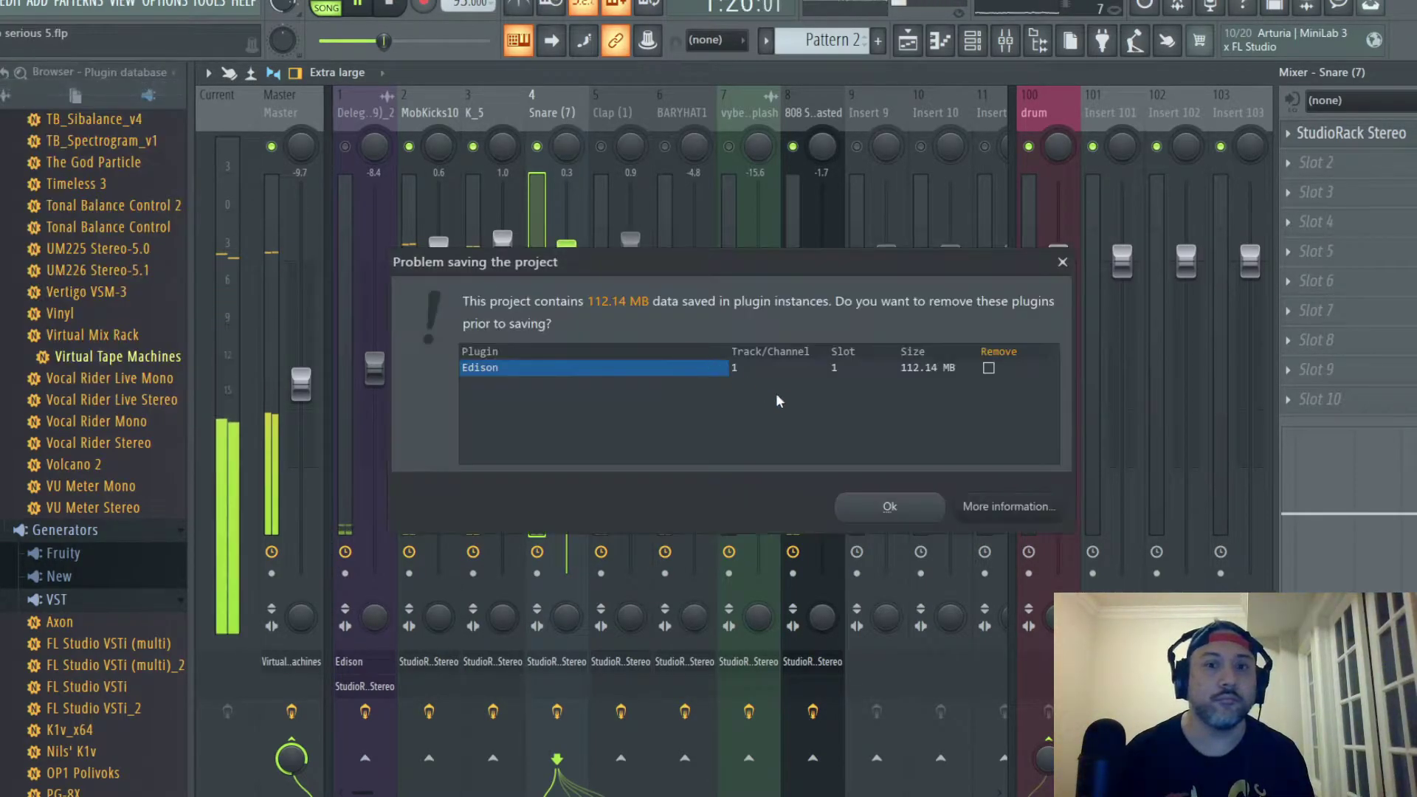
{"action": "left_click", "coordinate": [889, 506]}
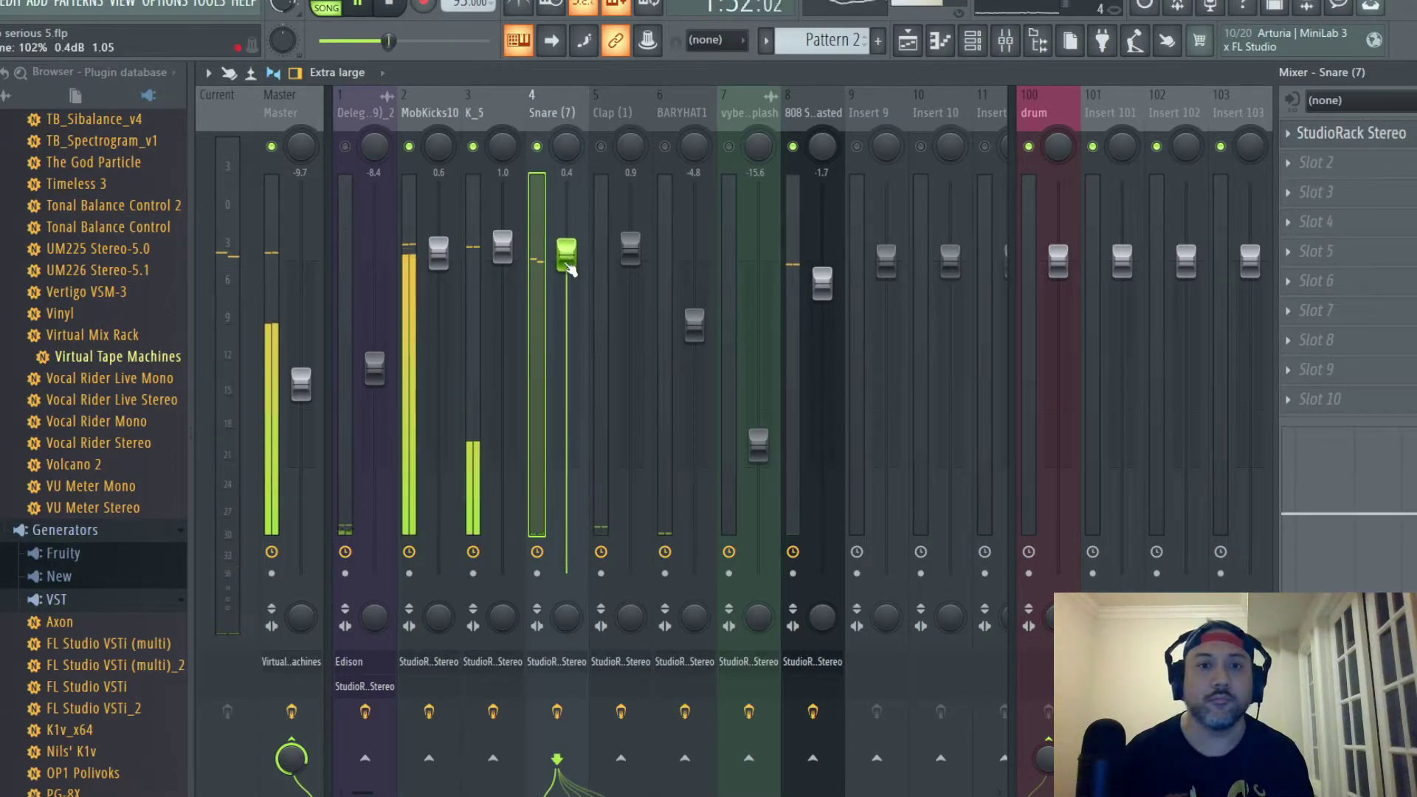
{"action": "left_click_drag", "start_coordinate": [570, 259], "coordinate": [566, 252]}
Step: Bring in the Clap (1) track, open its StudioRack, and raise its comp gain and peak reduction
{"action": "left_click", "coordinate": [630, 248]}
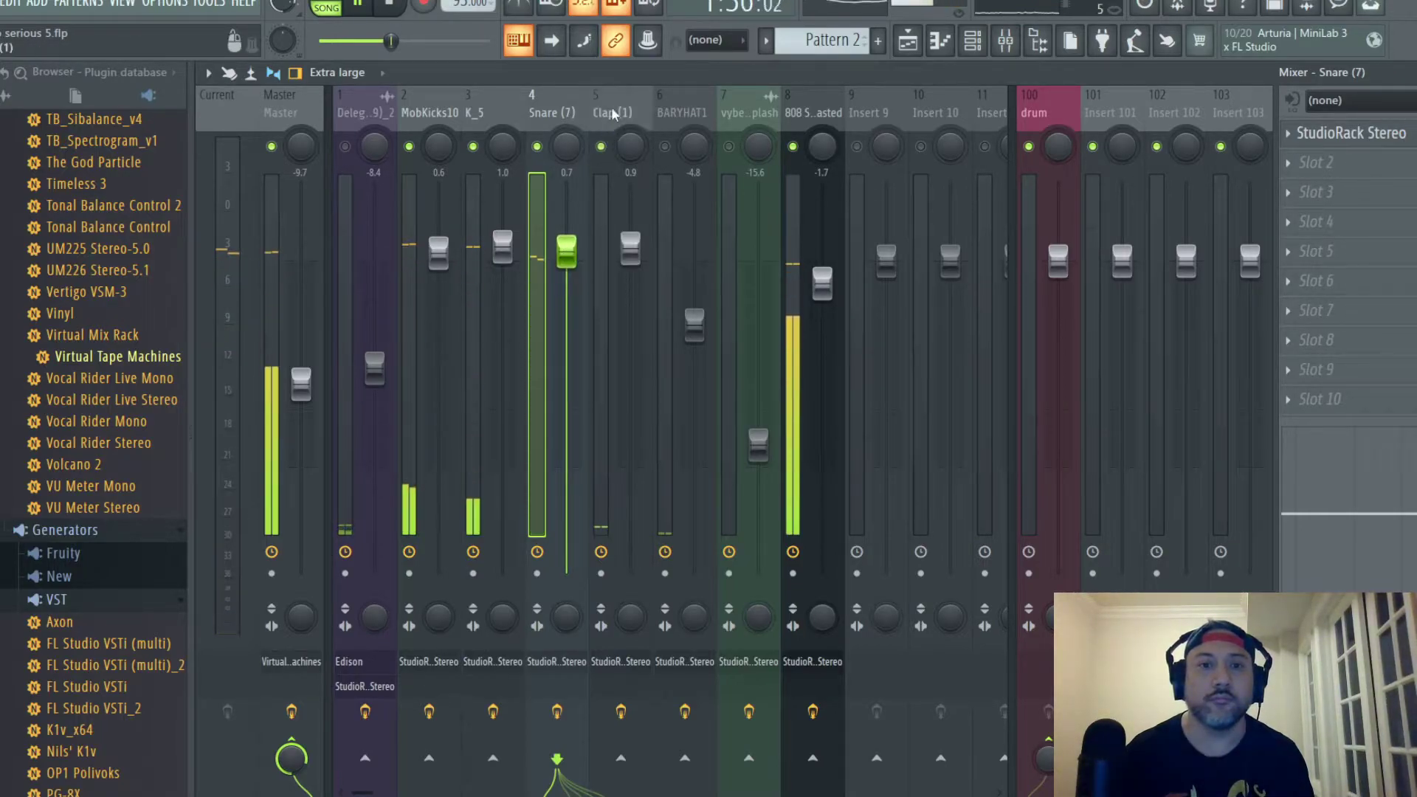
{"action": "left_click", "coordinate": [1374, 133]}
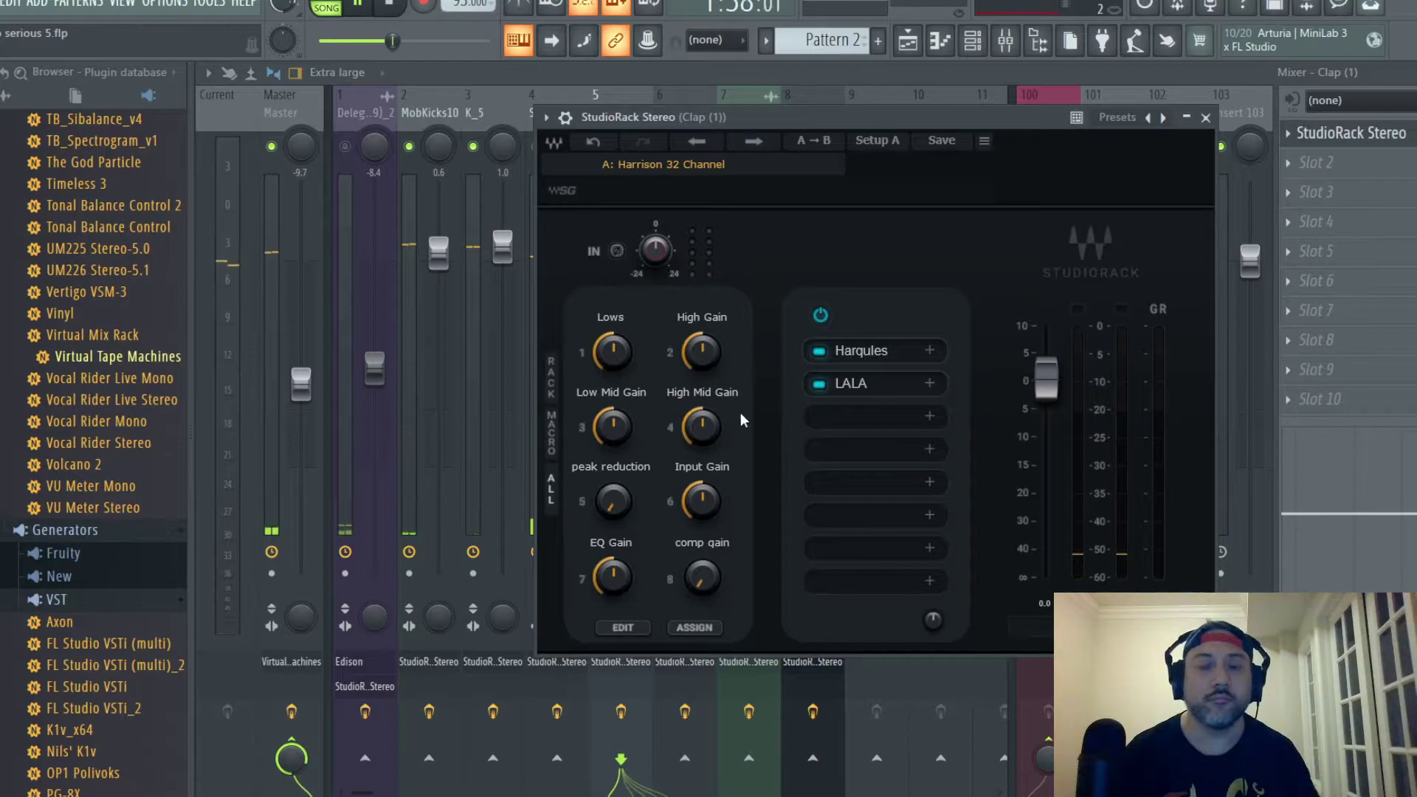
{"action": "left_click_drag", "start_coordinate": [702, 578], "coordinate": [702, 489]}
{"action": "mouse_move", "coordinate": [619, 505]}
{"action": "left_mouse_down"}
{"action": "mouse_move", "coordinate": [619, 479]}
{"action": "mouse_move", "coordinate": [612, 498]}
{"action": "left_mouse_up"}
Step: Raise the clap's High Gain, lower Lows to 450, set comp gain to about 7.0, and close its StudioRack
{"action": "left_click_drag", "start_coordinate": [702, 352], "coordinate": [702, 344]}
{"action": "left_click_drag", "start_coordinate": [613, 352], "coordinate": [614, 349]}
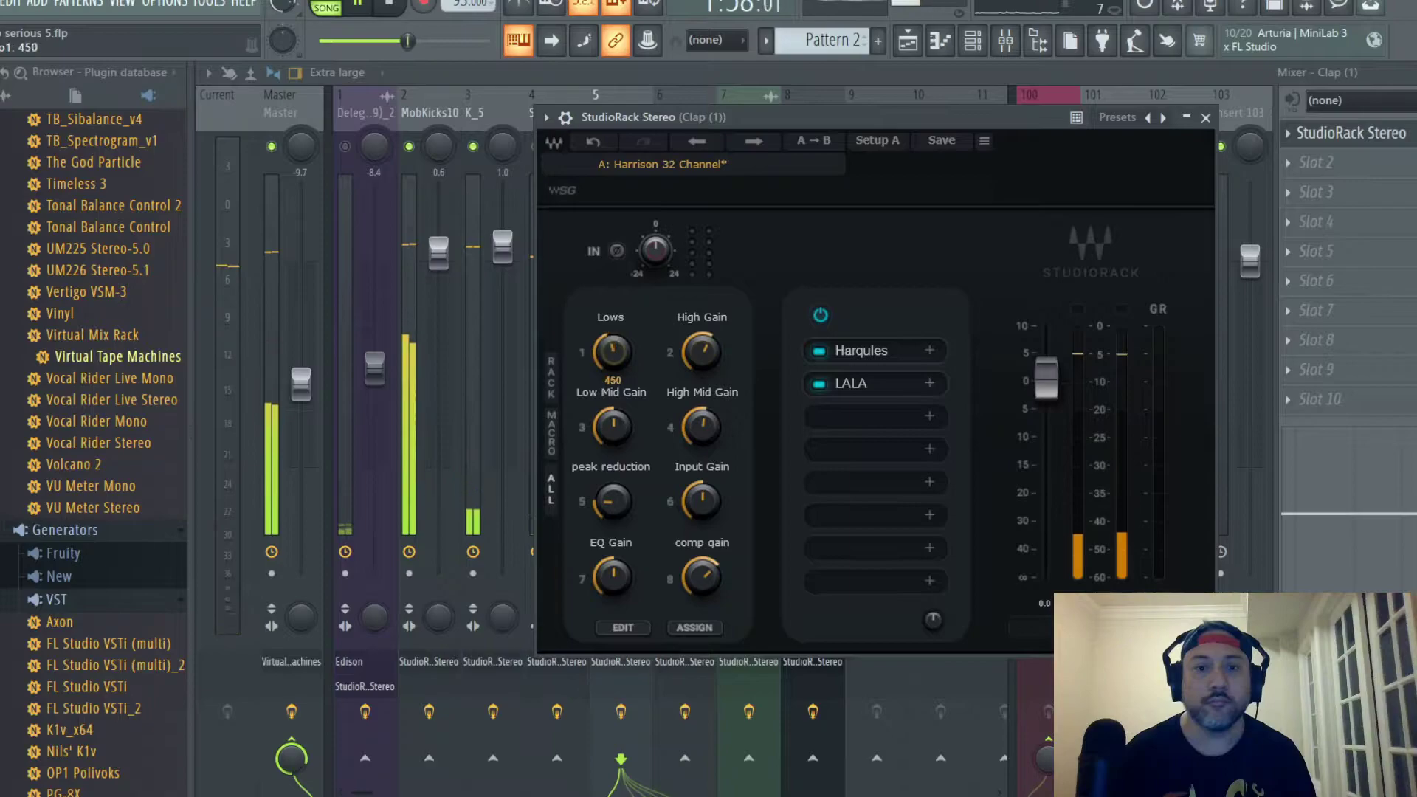
{"action": "left_click_drag", "start_coordinate": [702, 352], "coordinate": [702, 350]}
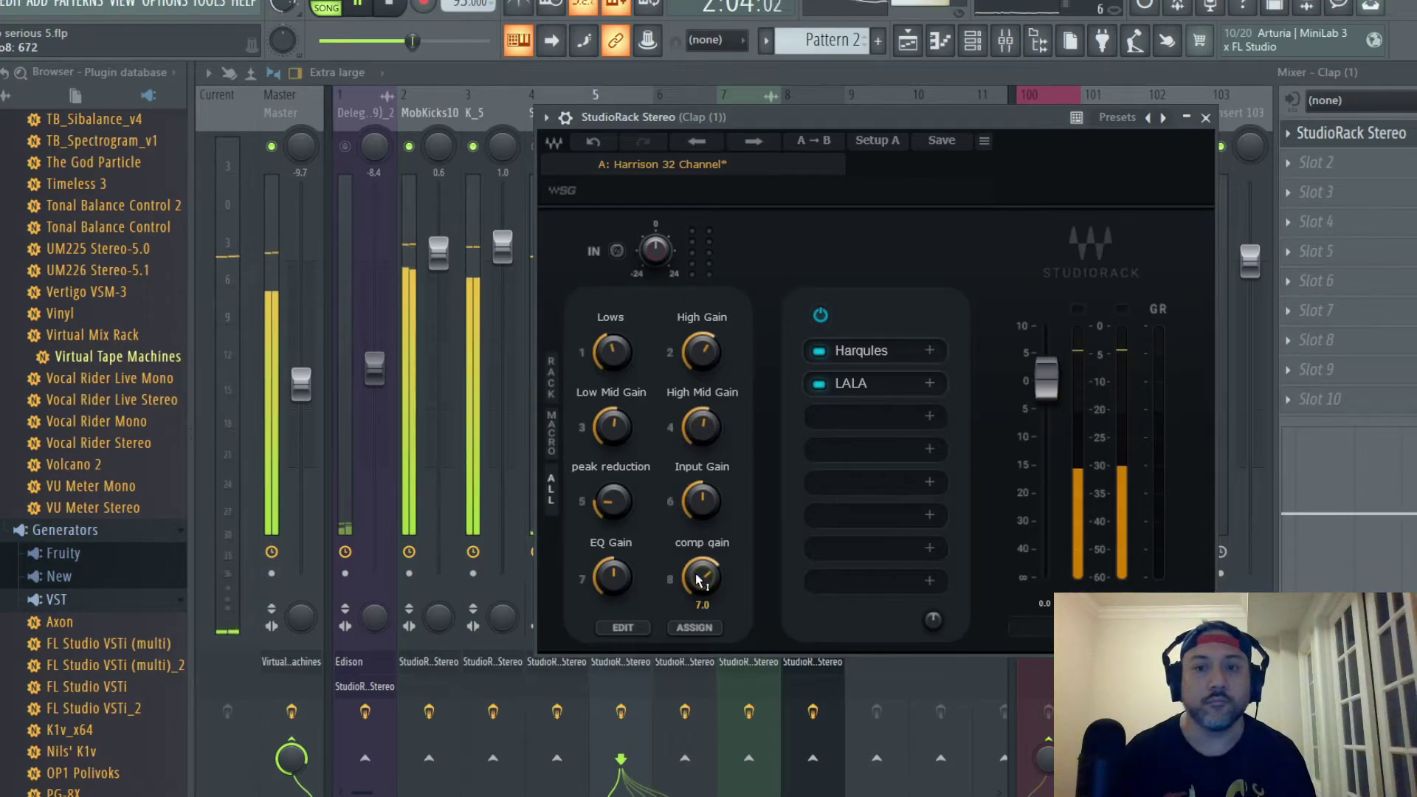
{"action": "key", "text": "Escape"}
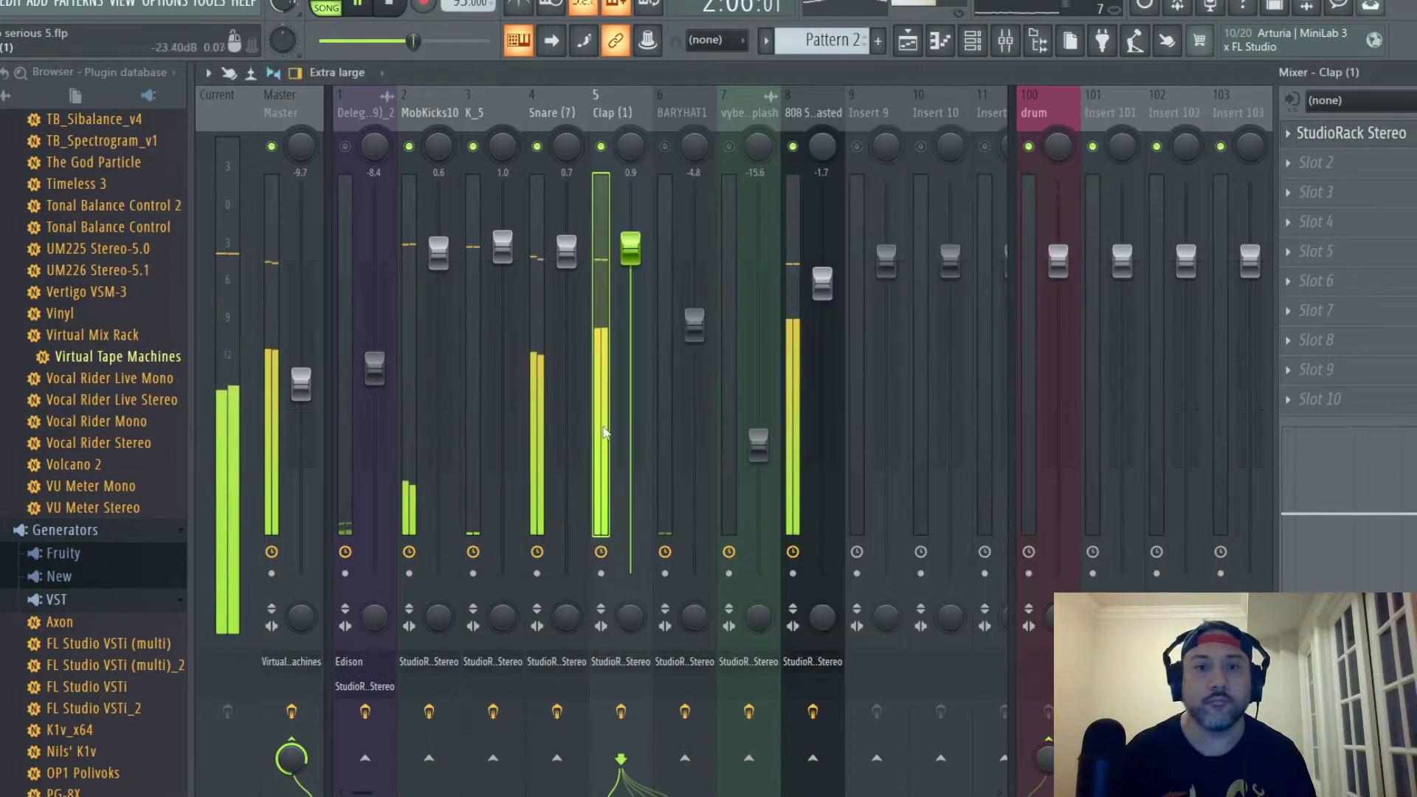
Step: Lower the Clap (1) fader to about -0.5 dB, save the project, and dismiss the plugin data prompt without marking Edison for removal
{"action": "left_click_drag", "start_coordinate": [642, 262], "coordinate": [642, 287]}
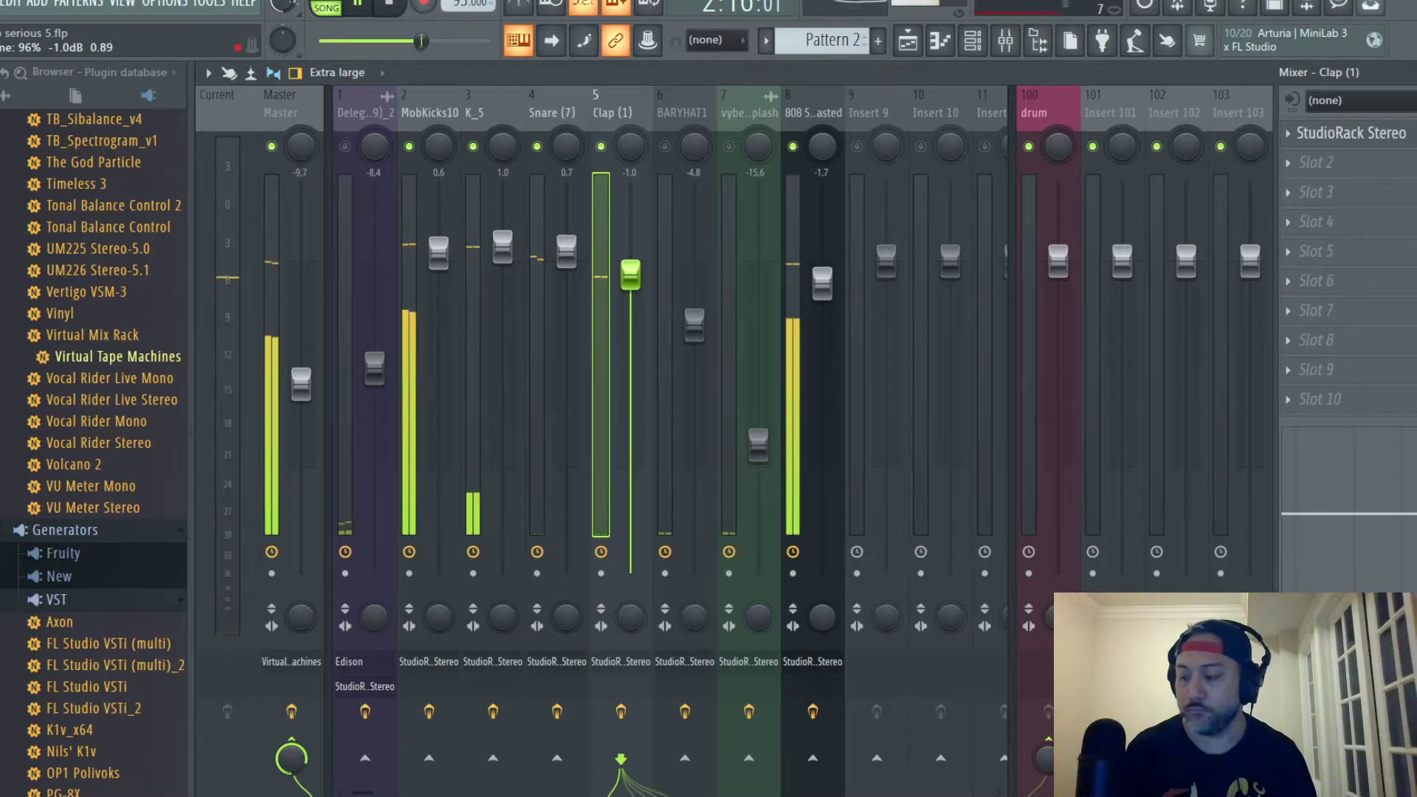
{"action": "left_click_drag", "start_coordinate": [630, 274], "coordinate": [630, 269]}
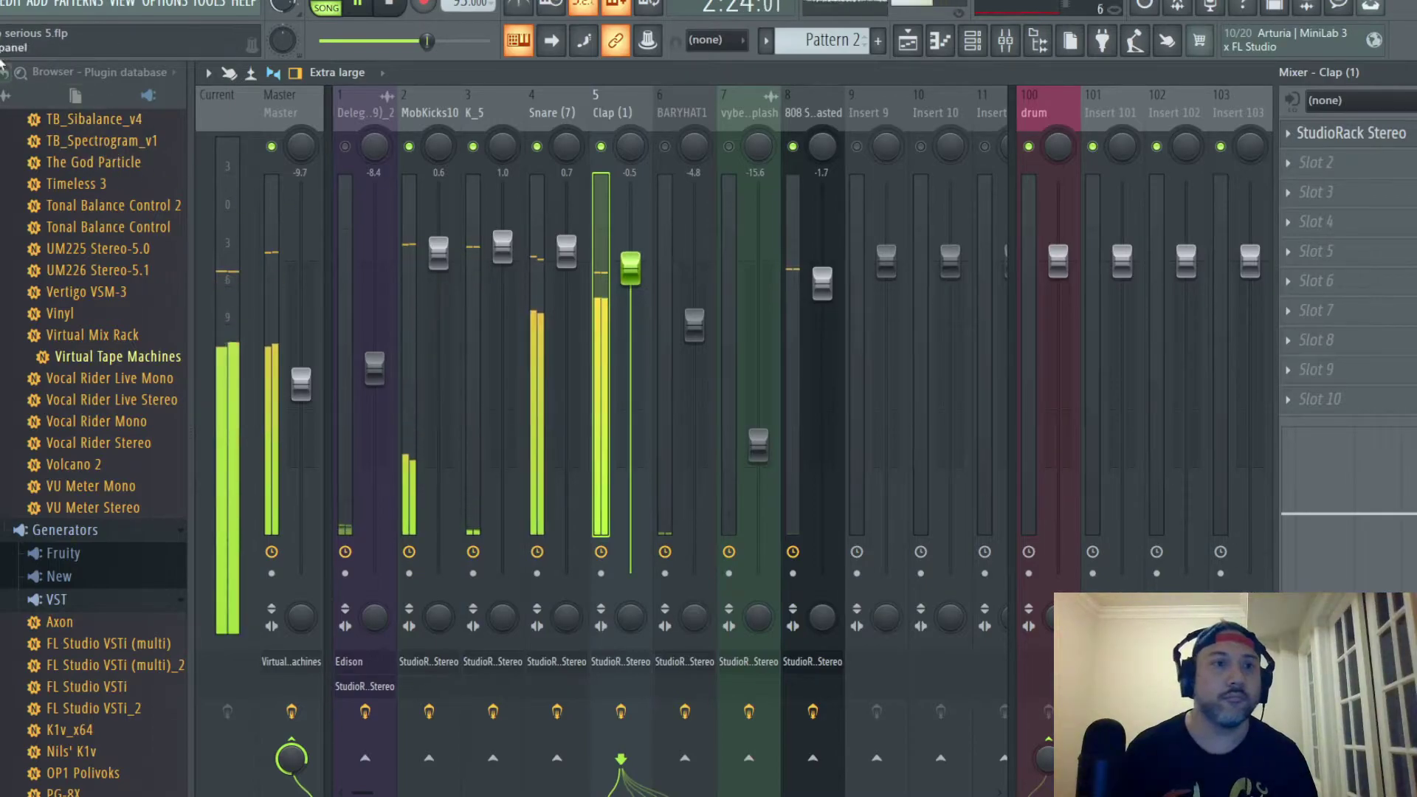
{"action": "left_click", "coordinate": [0, 3]}
{"action": "left_click", "coordinate": [22, 87]}
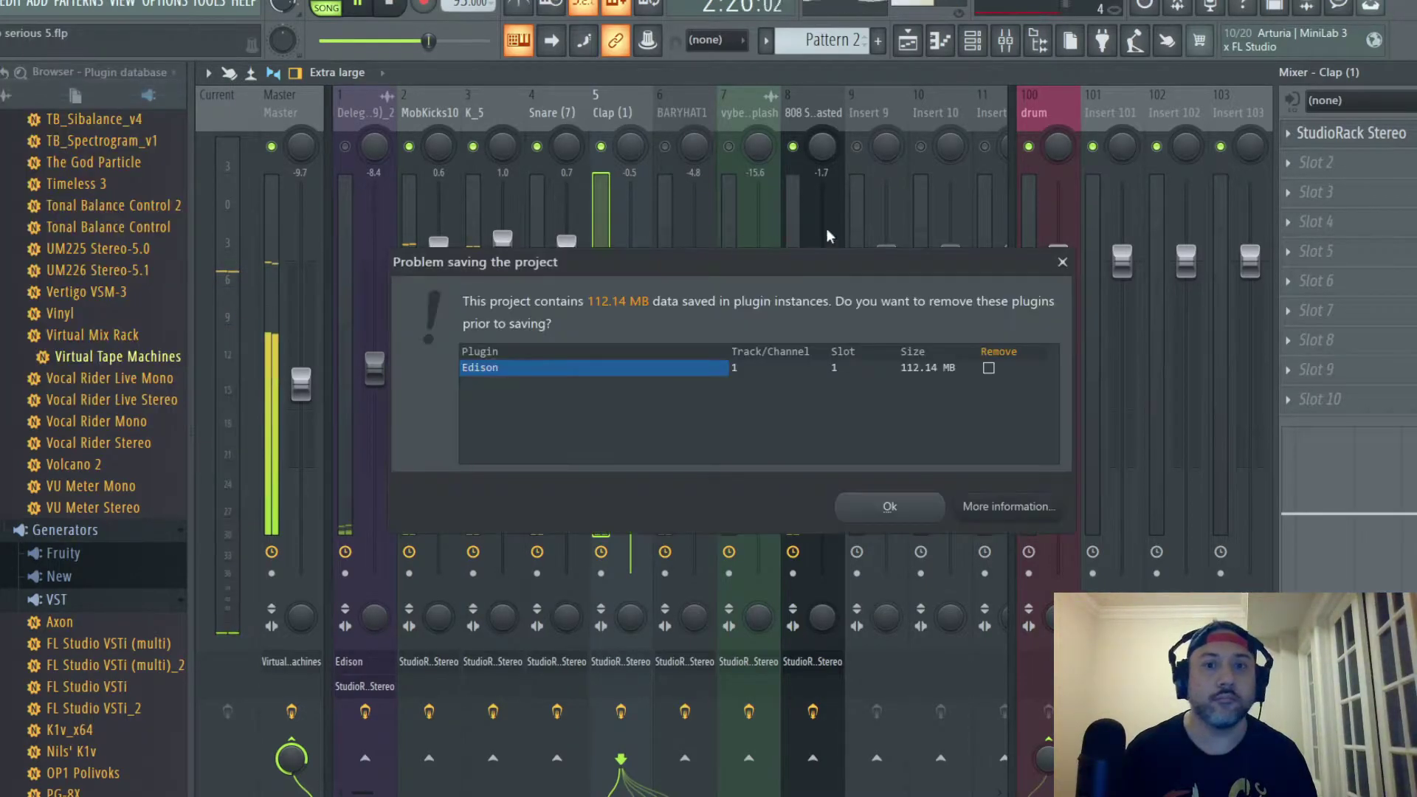
{"action": "left_click", "coordinate": [1063, 262]}
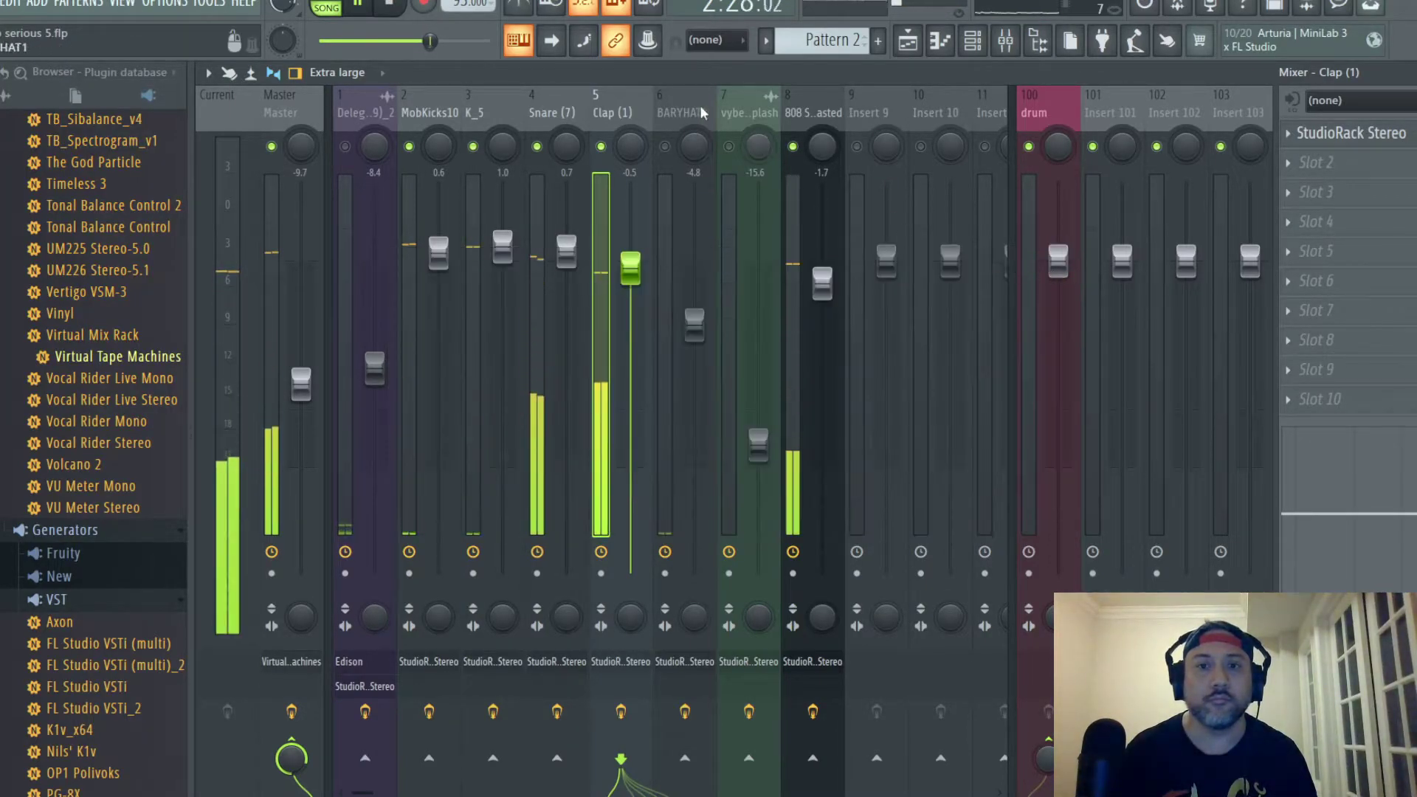
Step: Bring in the BARYHAT1 track, open its StudioRack, raise comp gain, and lower High Gain slightly
{"action": "left_click", "coordinate": [682, 147]}
{"action": "left_click", "coordinate": [665, 146]}
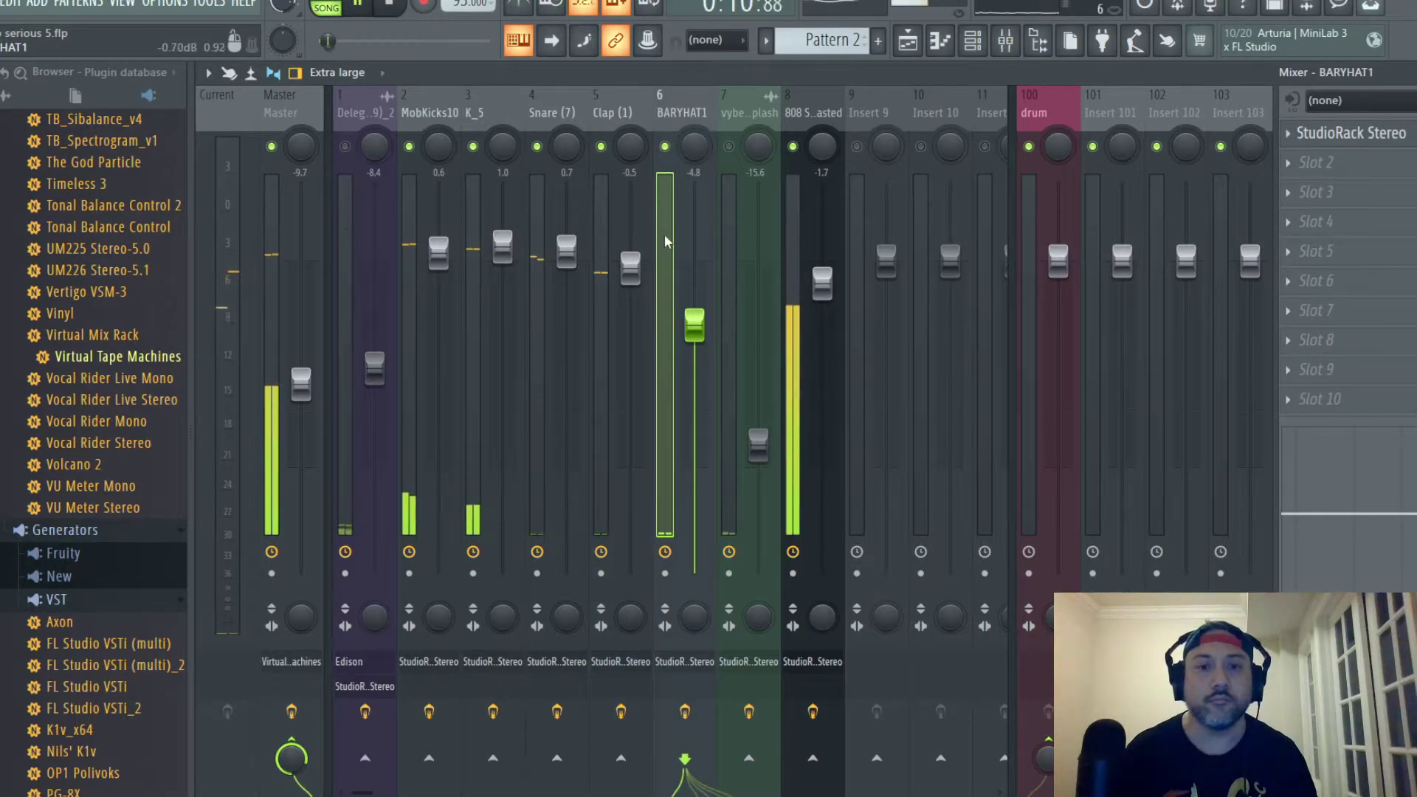
{"action": "left_click", "coordinate": [1344, 140]}
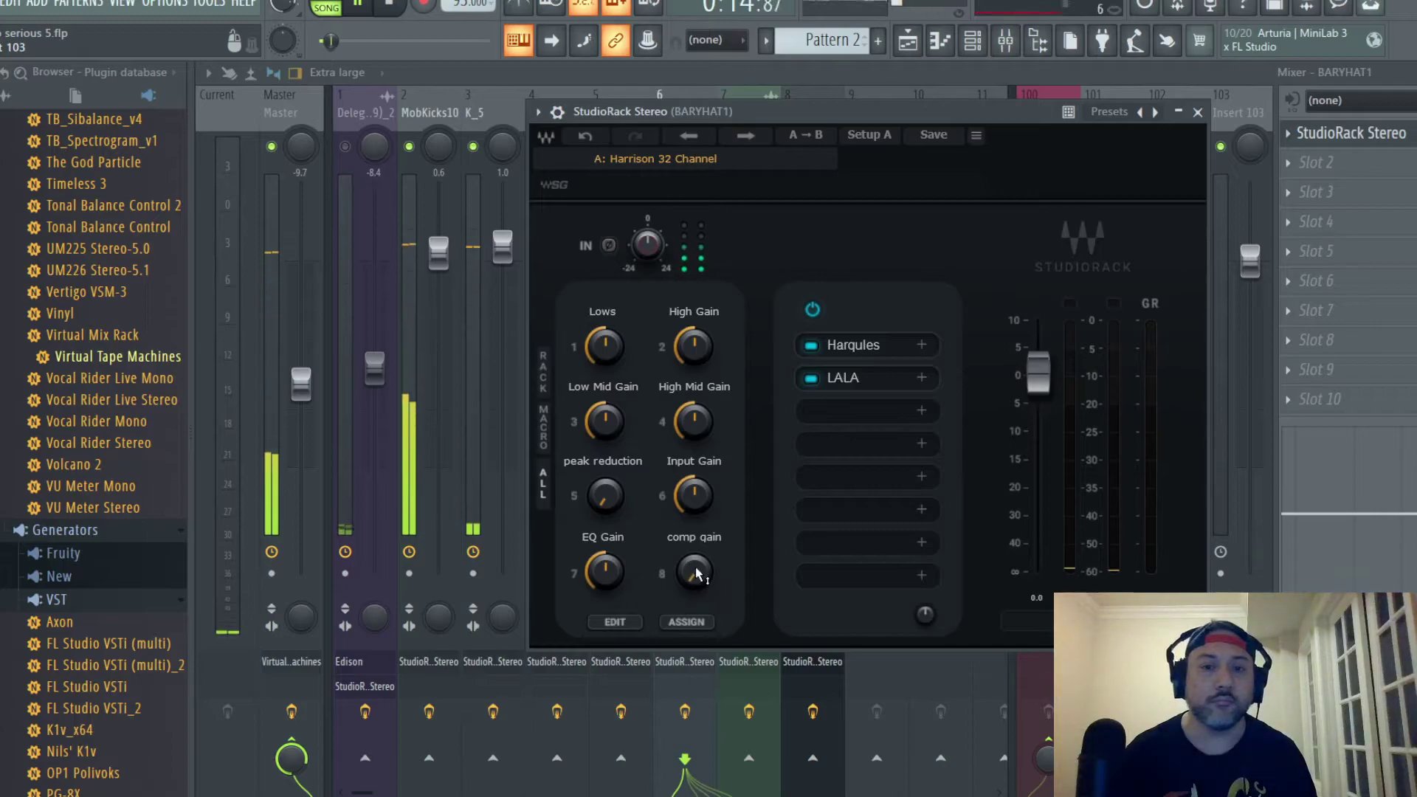
{"action": "left_click_drag", "start_coordinate": [694, 572], "coordinate": [694, 526]}
{"action": "left_click_drag", "start_coordinate": [691, 346], "coordinate": [691, 347]}
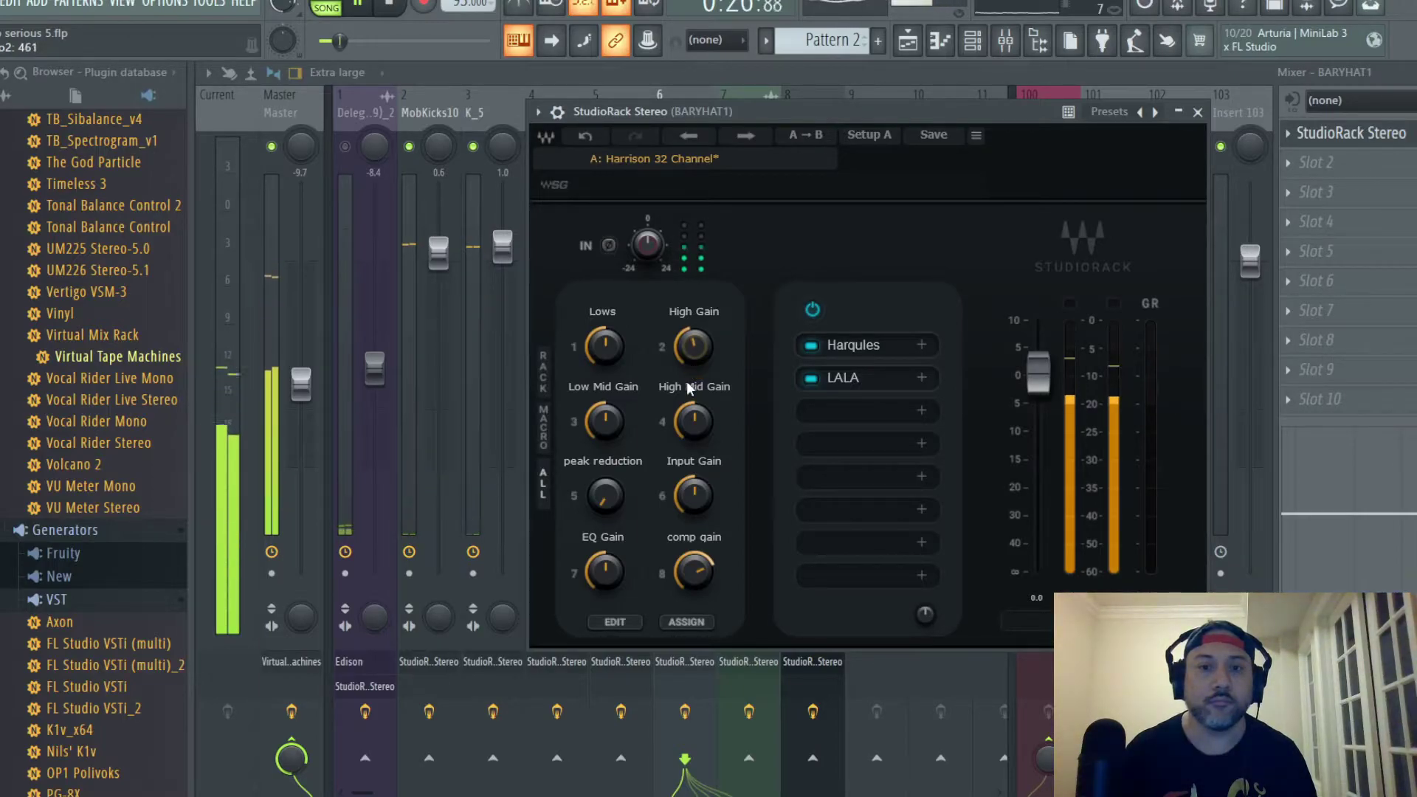
Step: Raise the hi-hat's peak reduction, and set High Gain to about -0.9 and High Mid Gain to about -0.3
{"action": "left_click_drag", "start_coordinate": [692, 419], "coordinate": [692, 422]}
{"action": "left_click_drag", "start_coordinate": [601, 504], "coordinate": [609, 539]}
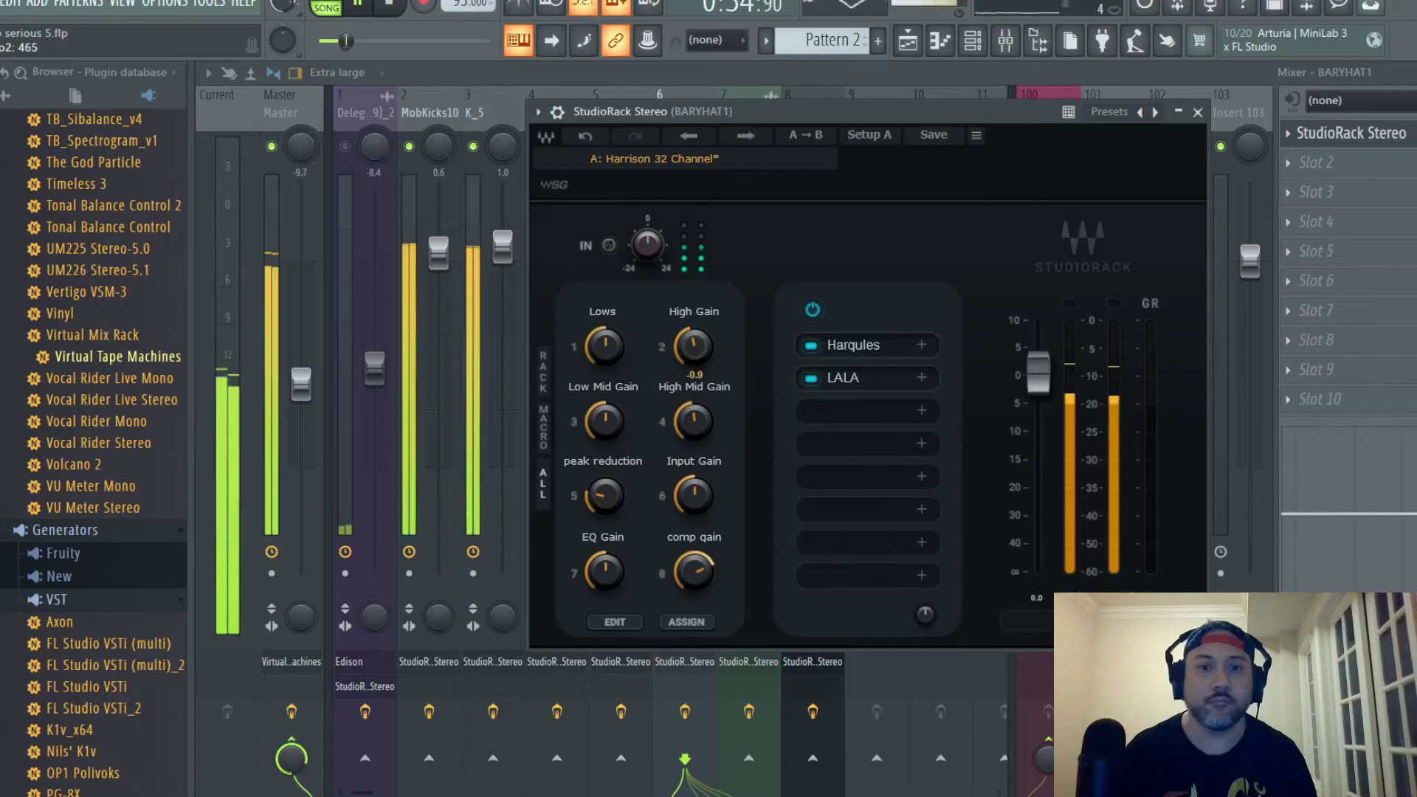
{"action": "left_click_drag", "start_coordinate": [689, 426], "coordinate": [687, 402]}
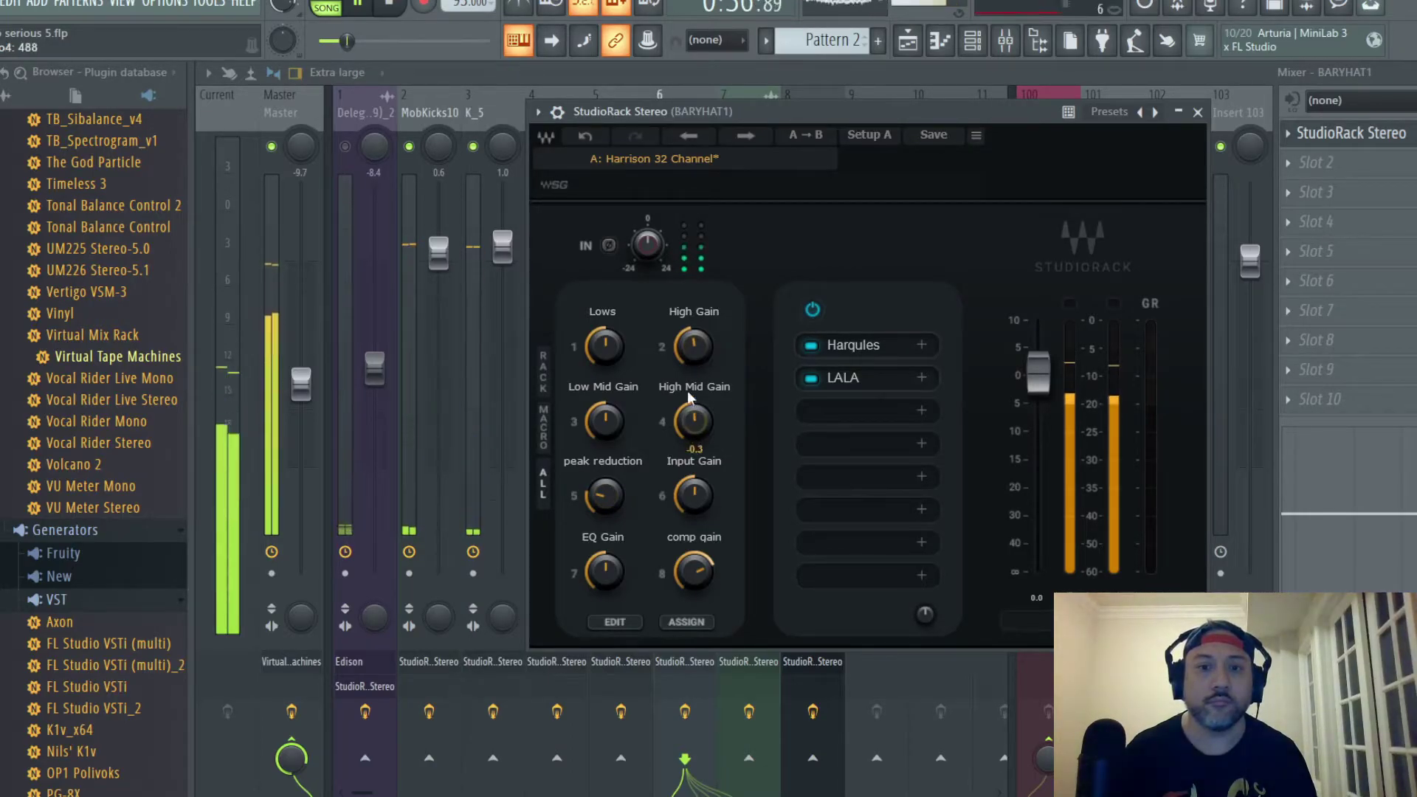
Step: Set the hi-hat's peak reduction to about 20.5 while checking the compression on the LALA meter
{"action": "left_click", "coordinate": [897, 378]}
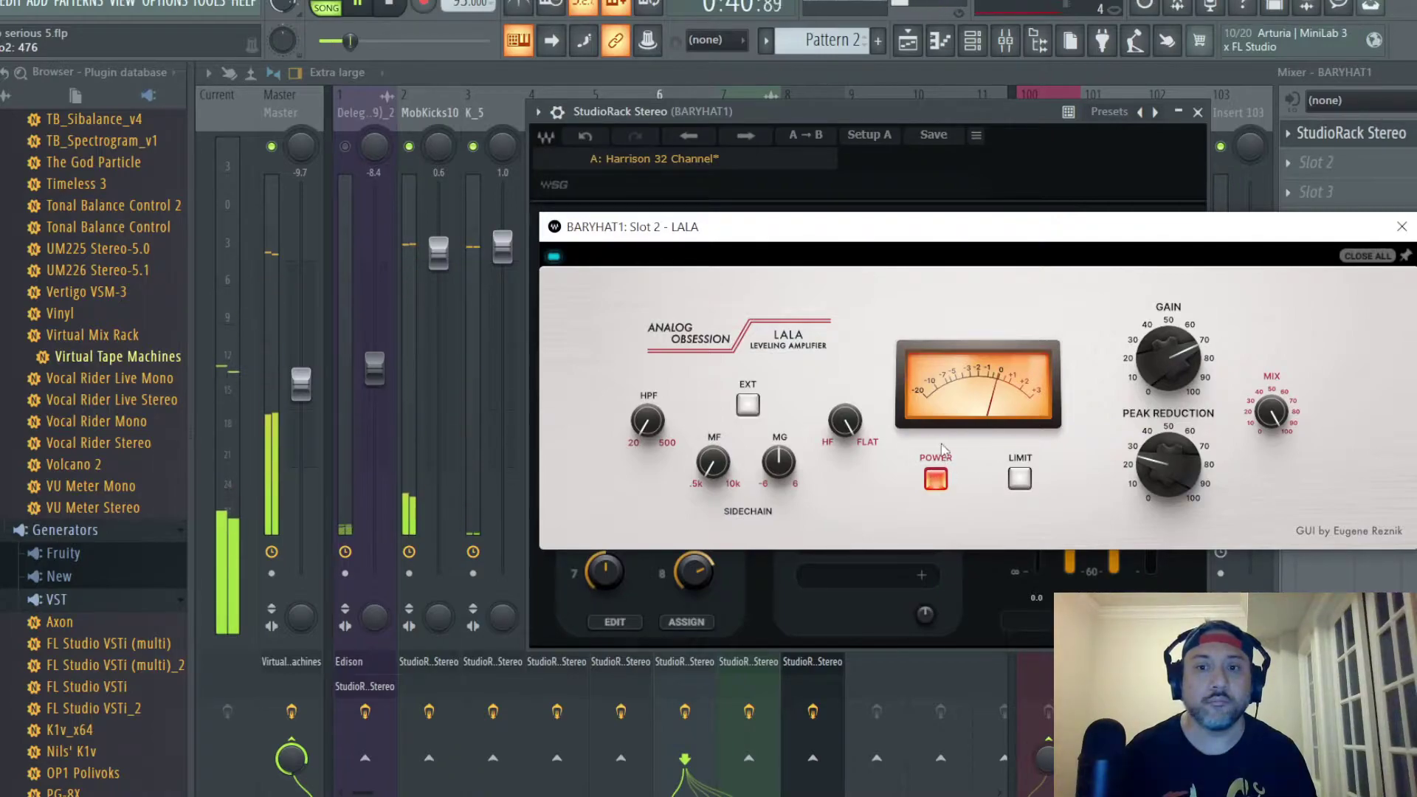
{"action": "left_click", "coordinate": [1400, 228]}
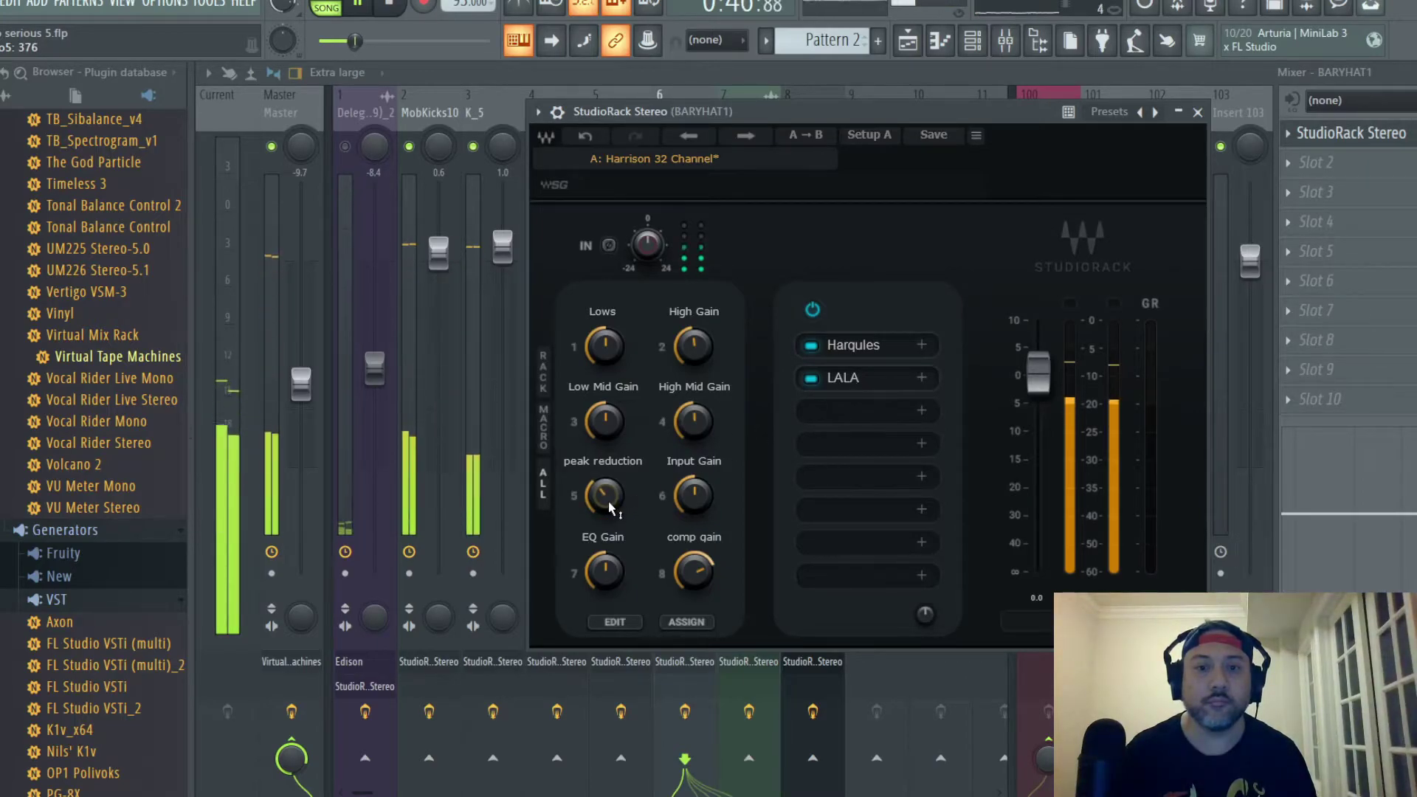
{"action": "left_click_drag", "start_coordinate": [604, 495], "coordinate": [604, 502]}
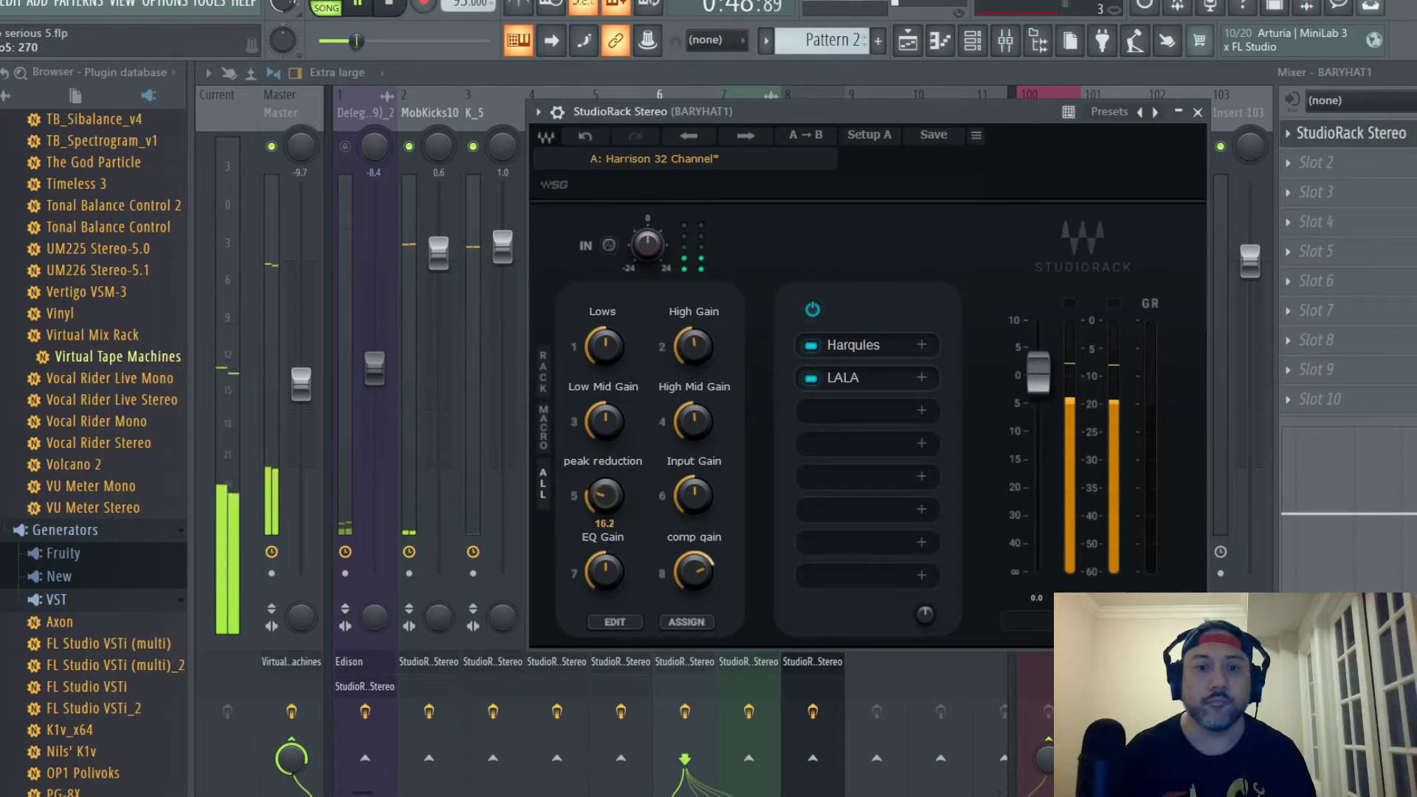
{"action": "left_click", "coordinate": [843, 377]}
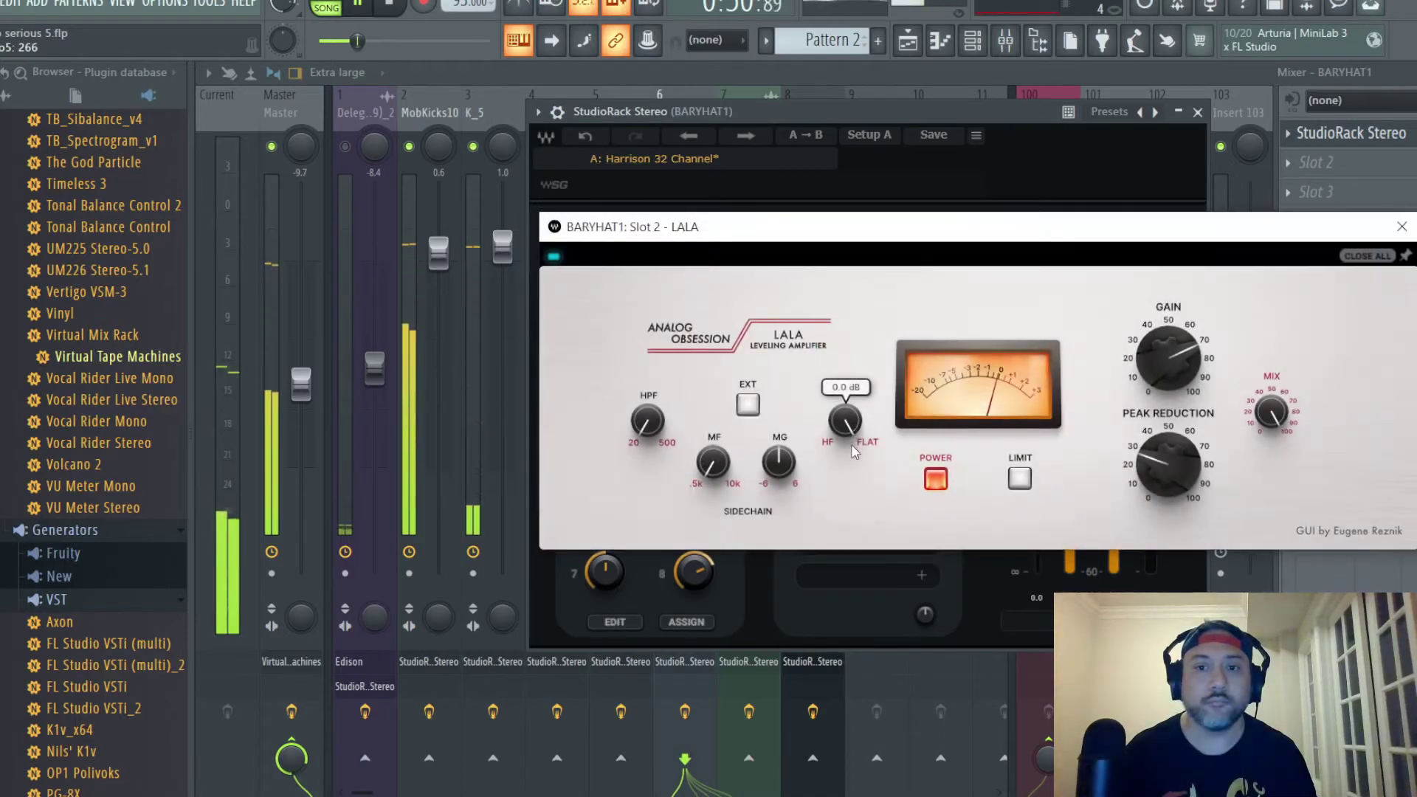
{"action": "left_click", "coordinate": [1402, 227]}
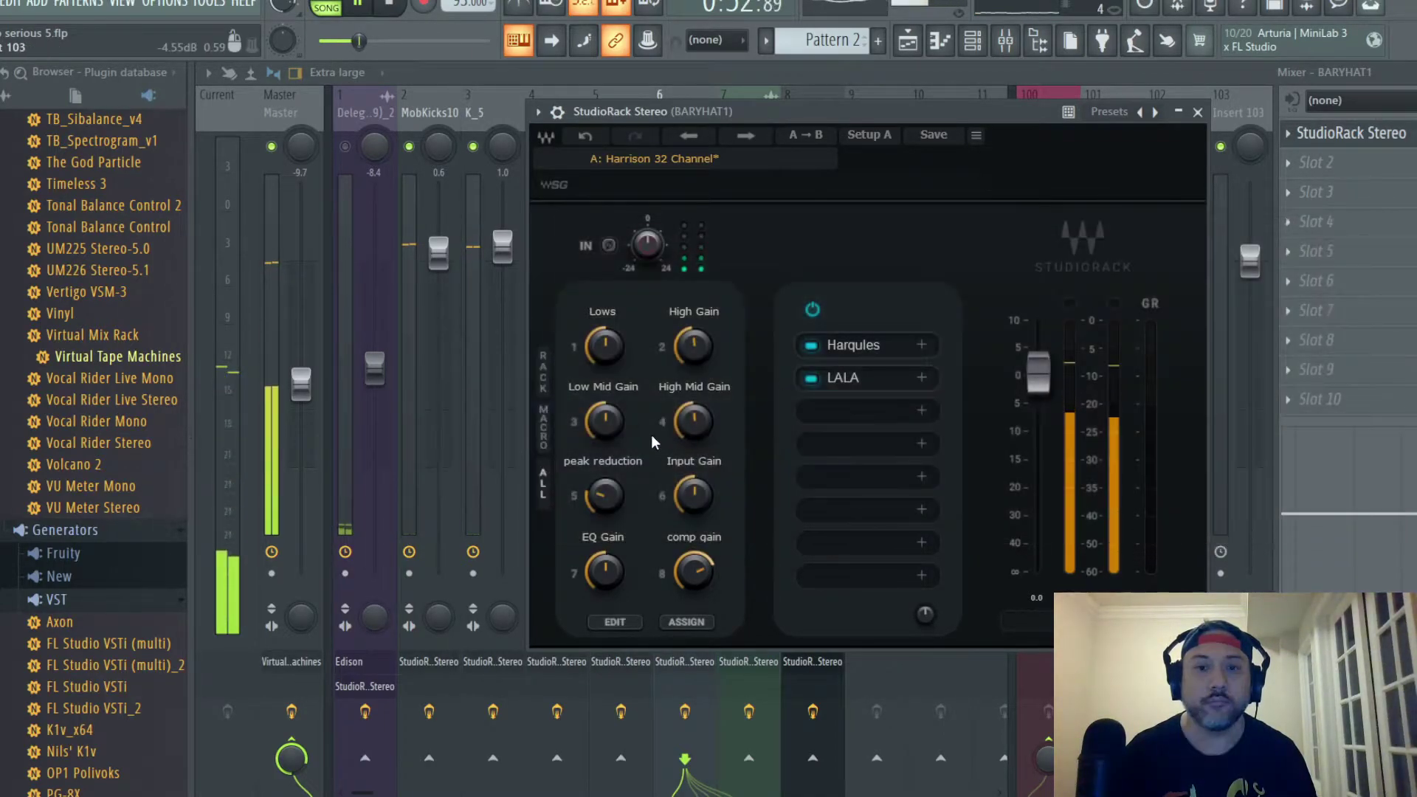
{"action": "left_click_drag", "start_coordinate": [600, 513], "coordinate": [604, 493]}
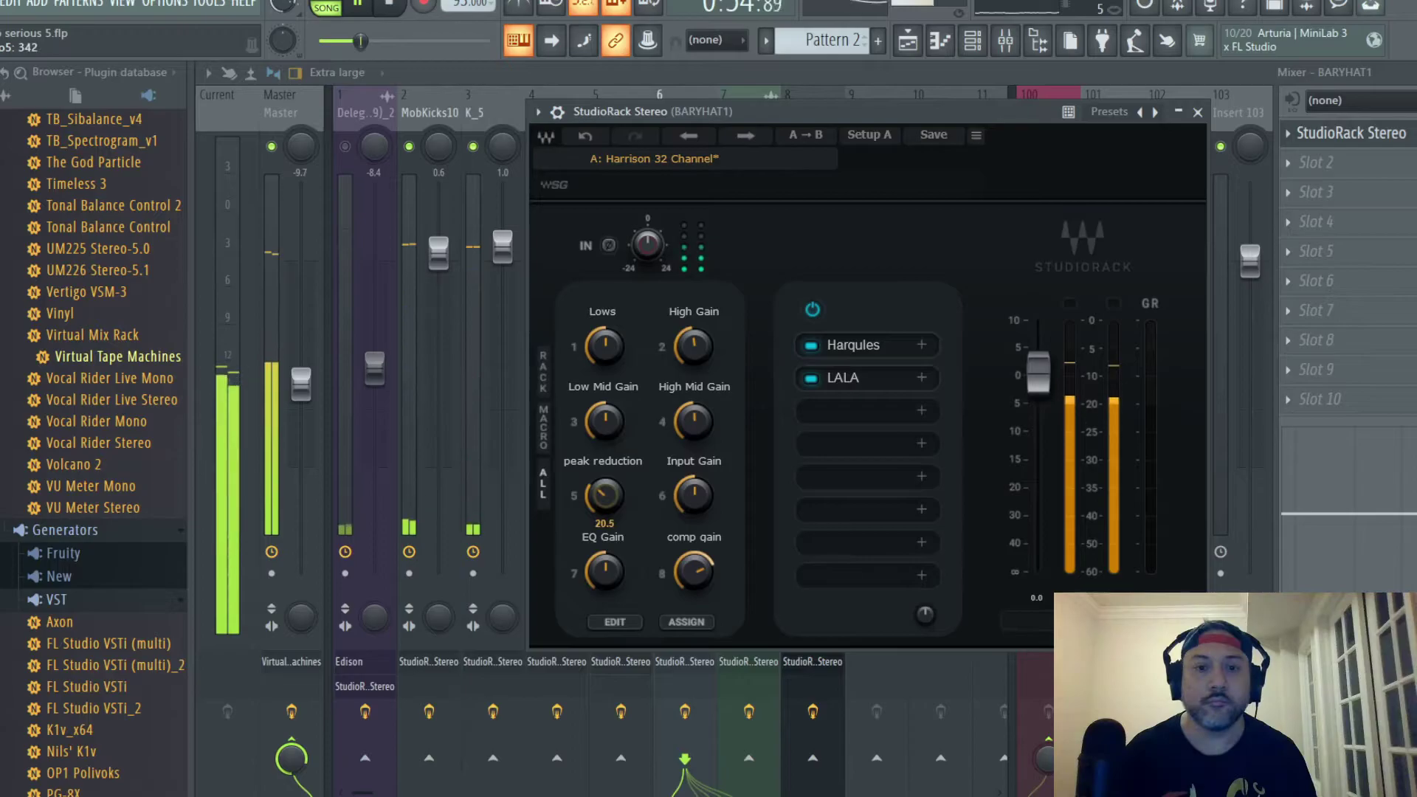
Step: Check the hi-hat's compression on the LALA meter, fine-tune comp gain and High Gain, and set its fader to about -5.7 dB
{"action": "left_click", "coordinate": [849, 380]}
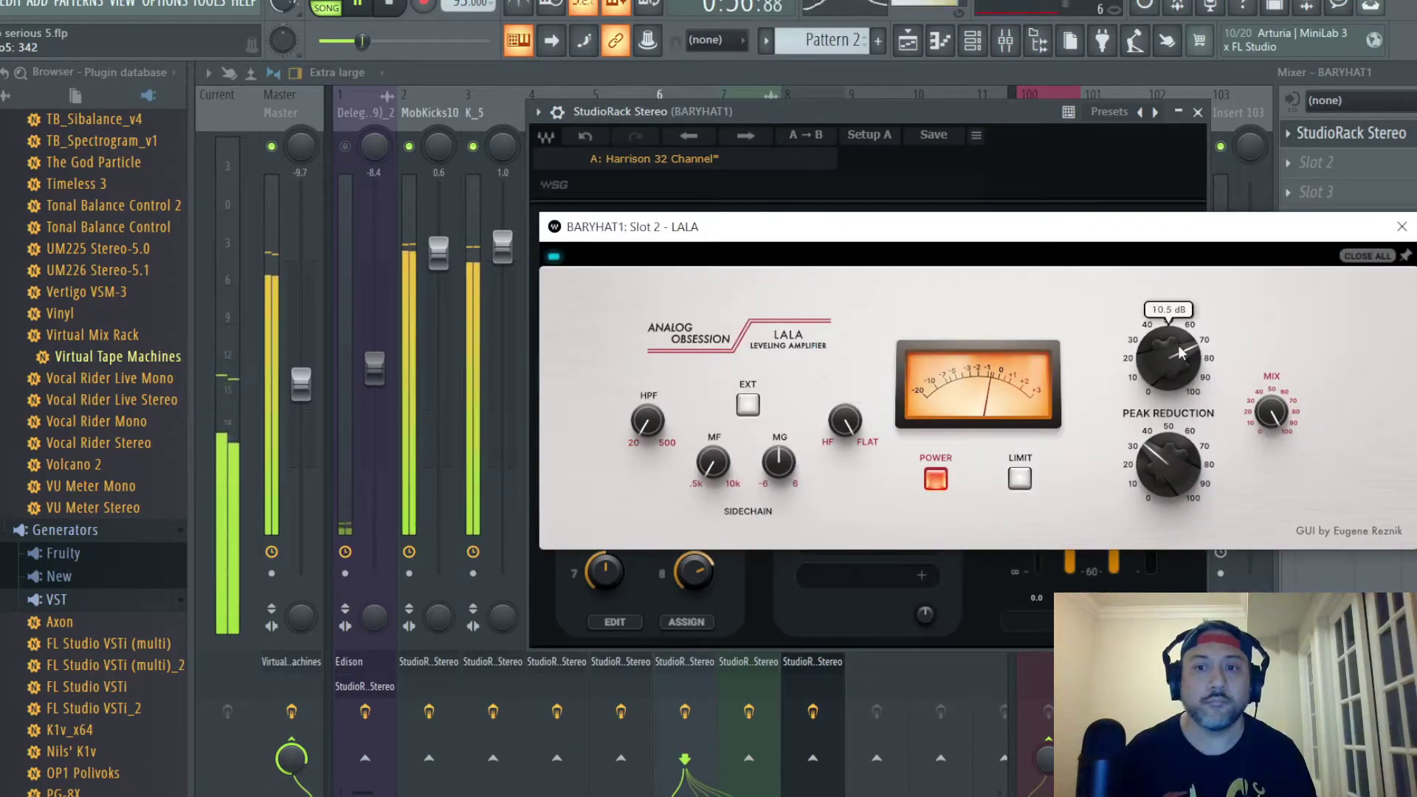
{"action": "left_click", "coordinate": [1406, 228]}
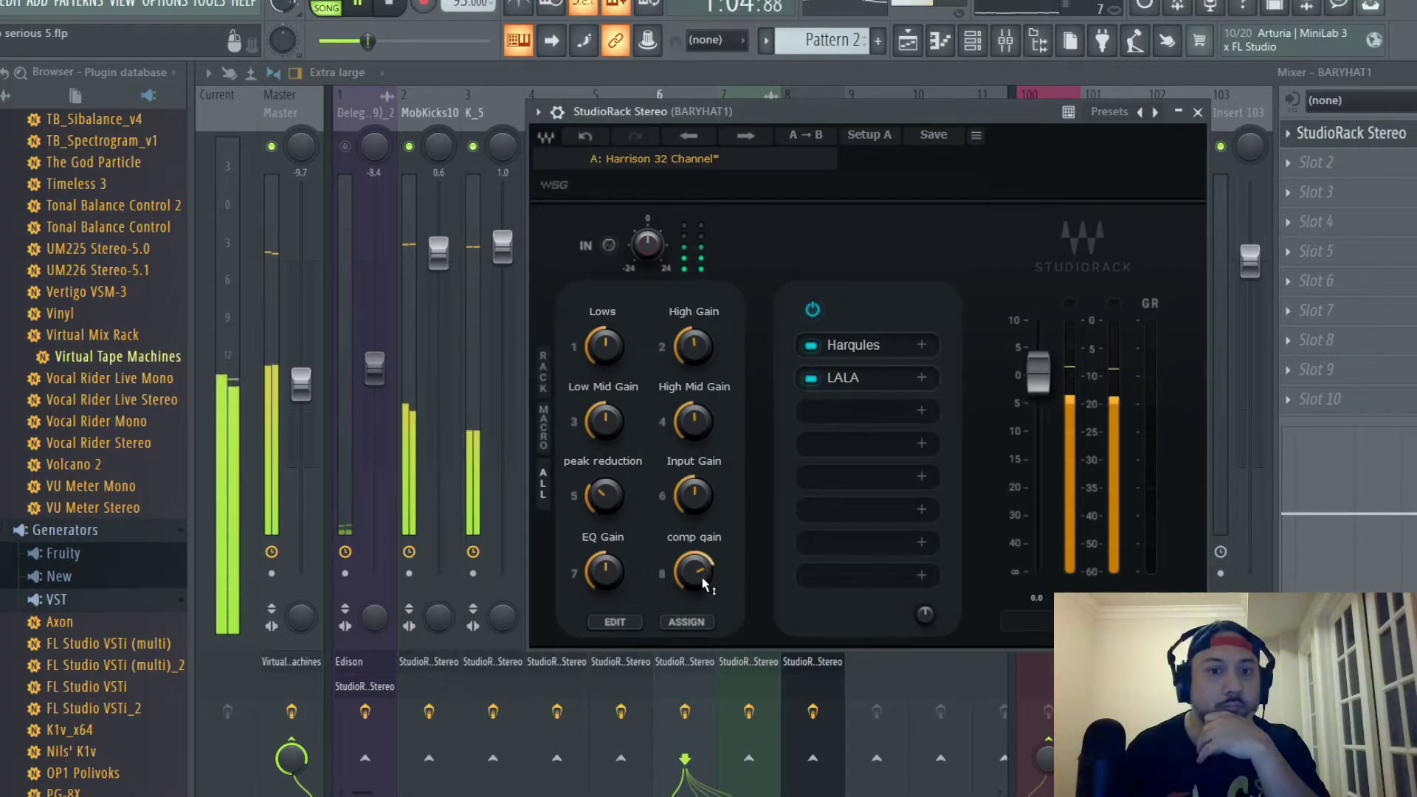
{"action": "left_click_drag", "start_coordinate": [697, 579], "coordinate": [697, 569]}
{"action": "mouse_move", "coordinate": [695, 357]}
{"action": "left_mouse_down"}
{"action": "mouse_move", "coordinate": [695, 509]}
{"action": "mouse_move", "coordinate": [695, 334]}
{"action": "left_mouse_up"}
{"action": "left_click", "coordinate": [1198, 112]}
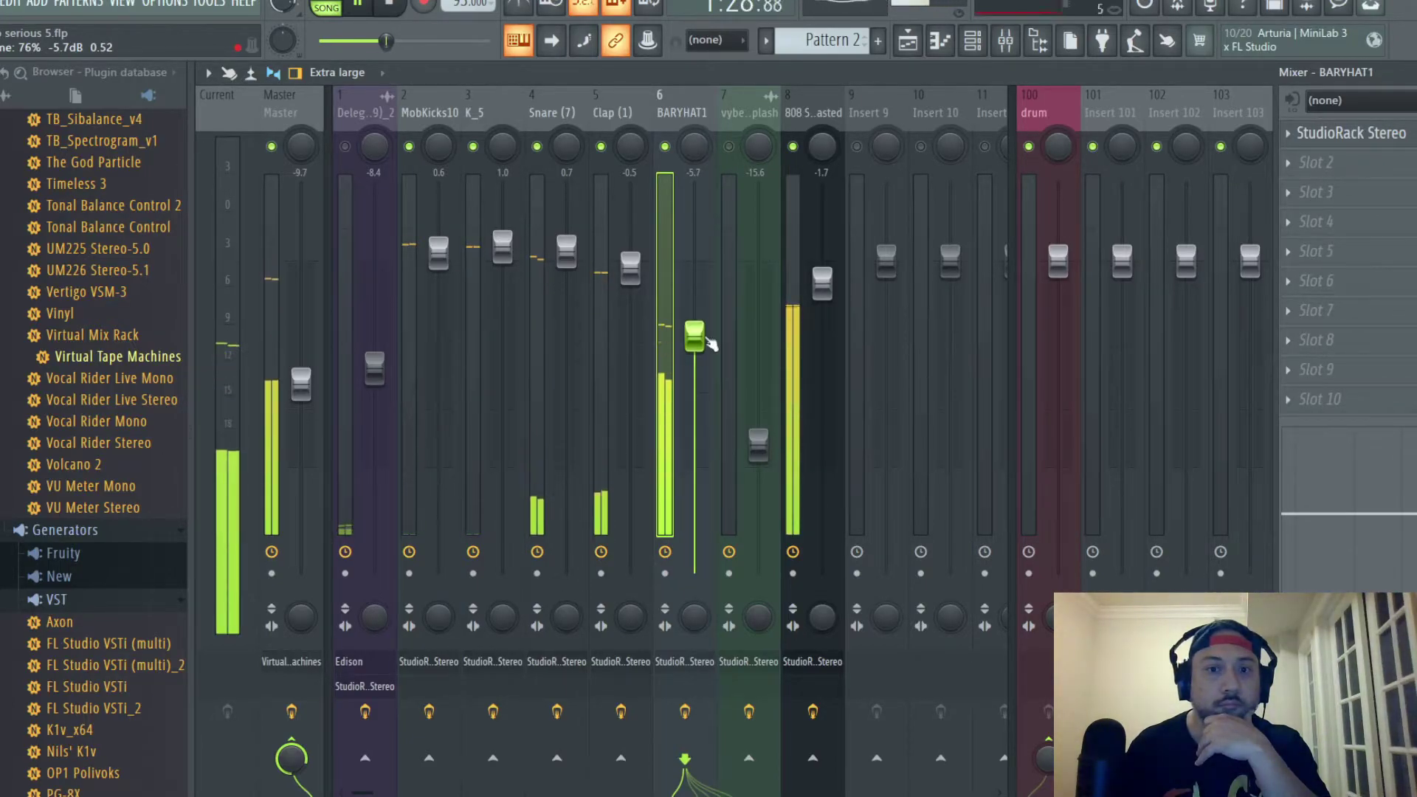
Step: Save the project with the current hi-hat mix settings
{"action": "left_click", "coordinate": [4, 3]}
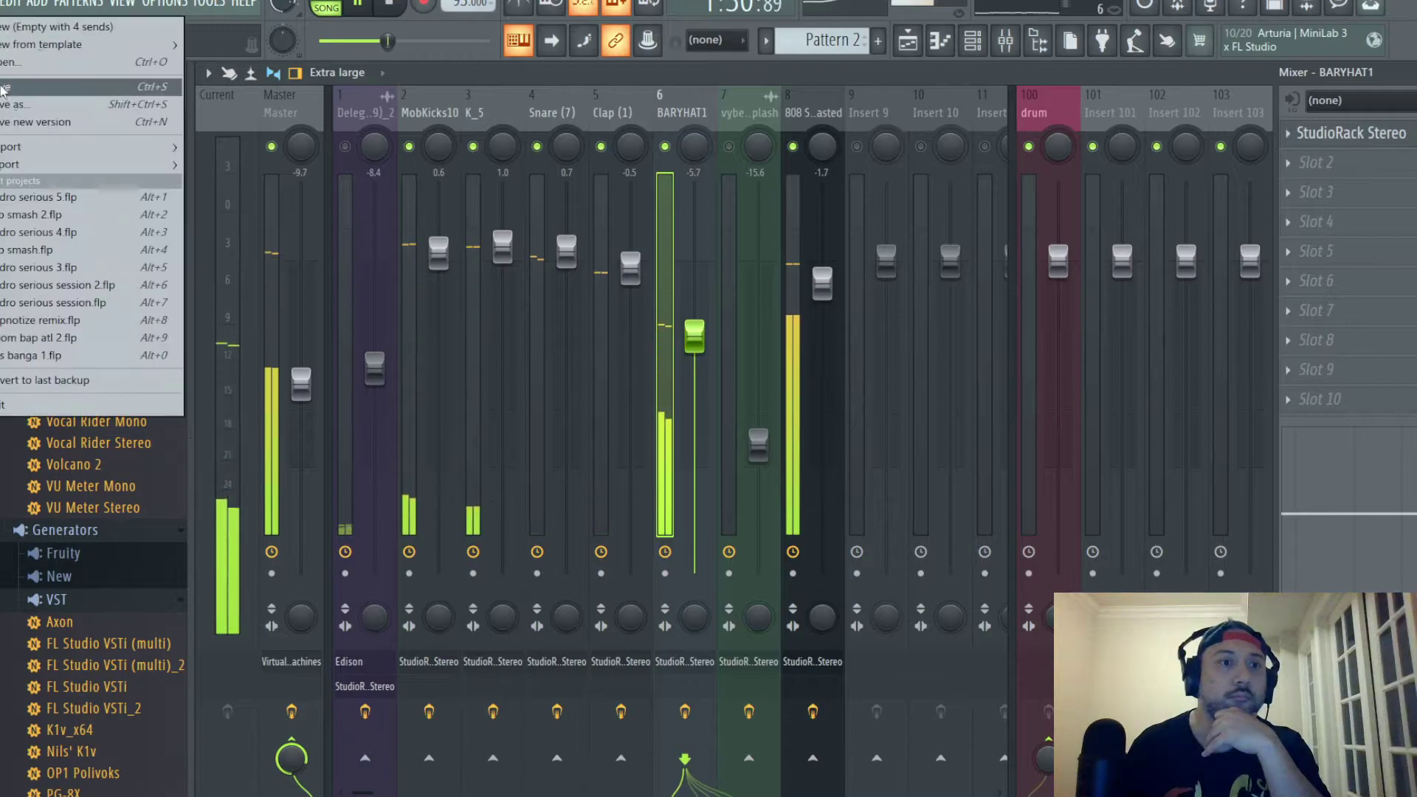
{"action": "left_click", "coordinate": [10, 97]}
{"action": "left_click", "coordinate": [1062, 263]}
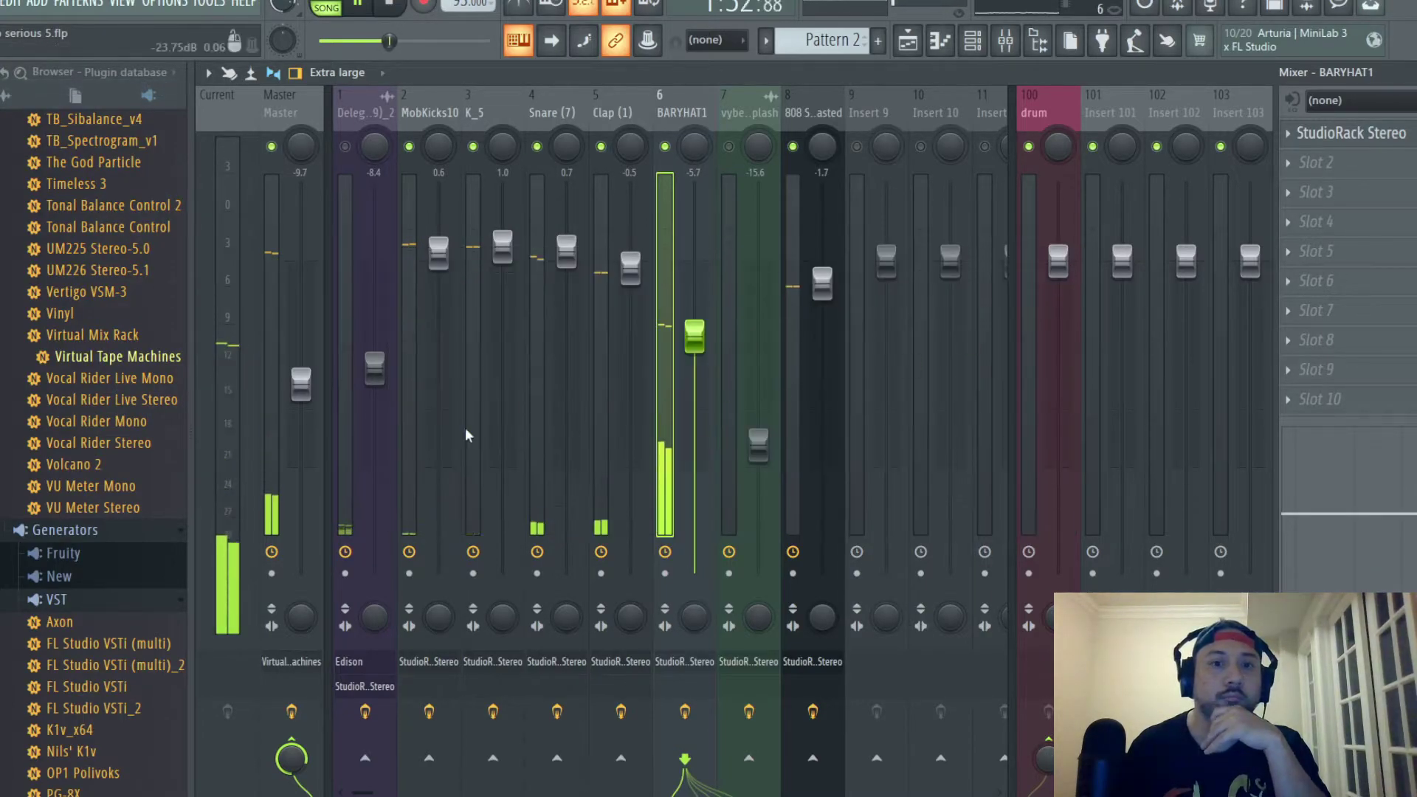
Step: Bring in the Delegation sample track and, in its StudioRack, set Input Gain to about -4.8 and comp gain to about 3.2 with slight peak reduction
{"action": "left_click", "coordinate": [347, 168]}
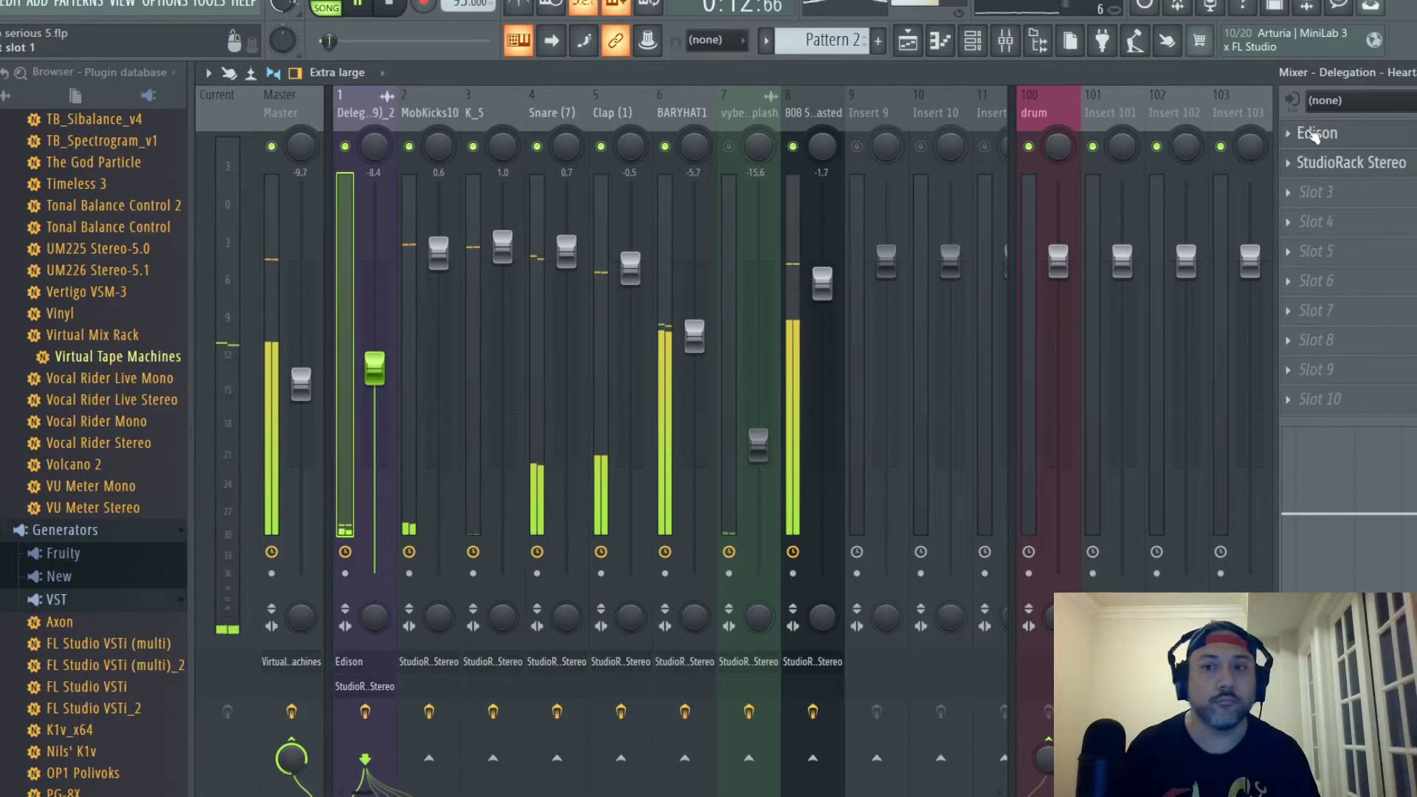
{"action": "left_click", "coordinate": [1366, 164]}
{"action": "left_click_drag", "start_coordinate": [602, 587], "coordinate": [602, 573]}
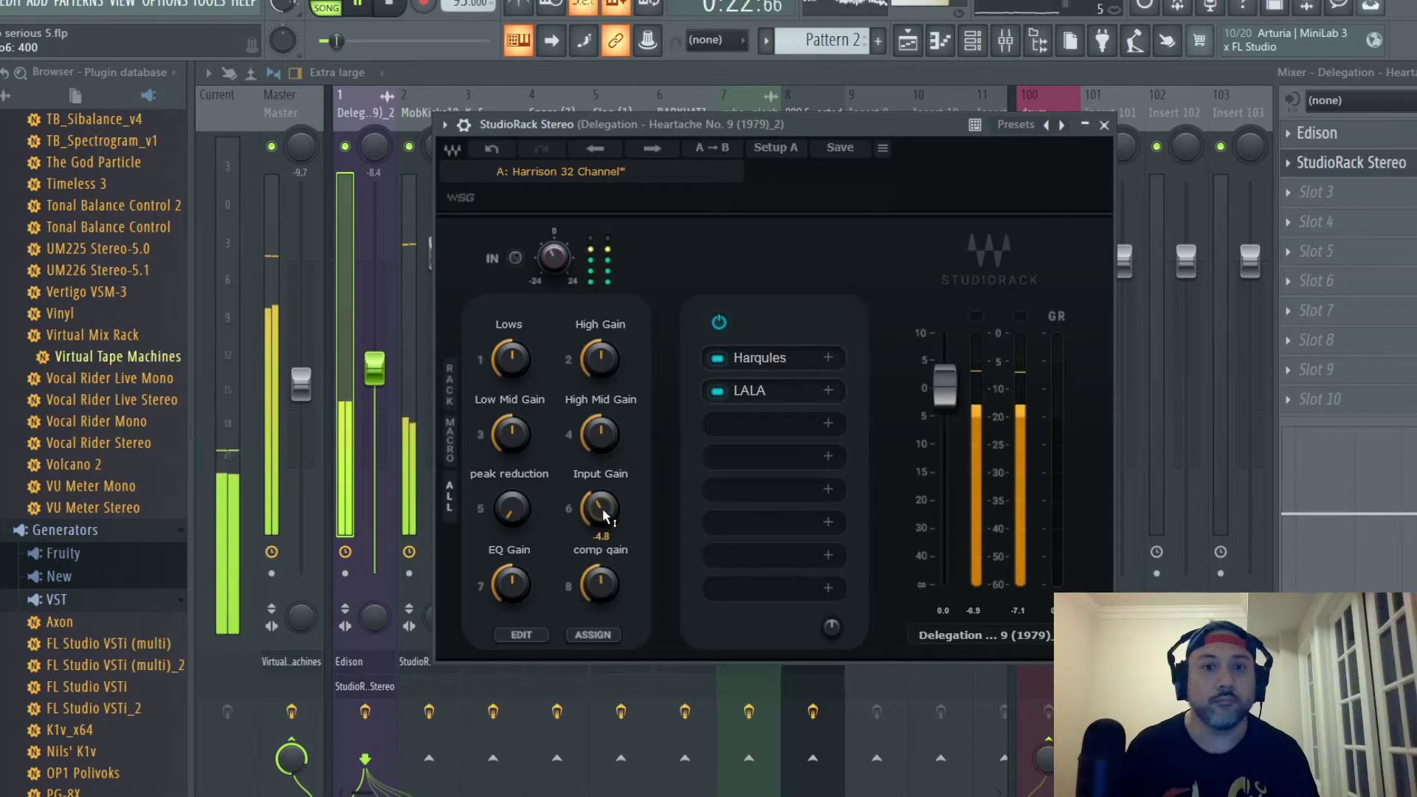
{"action": "left_click_drag", "start_coordinate": [603, 588], "coordinate": [603, 583]}
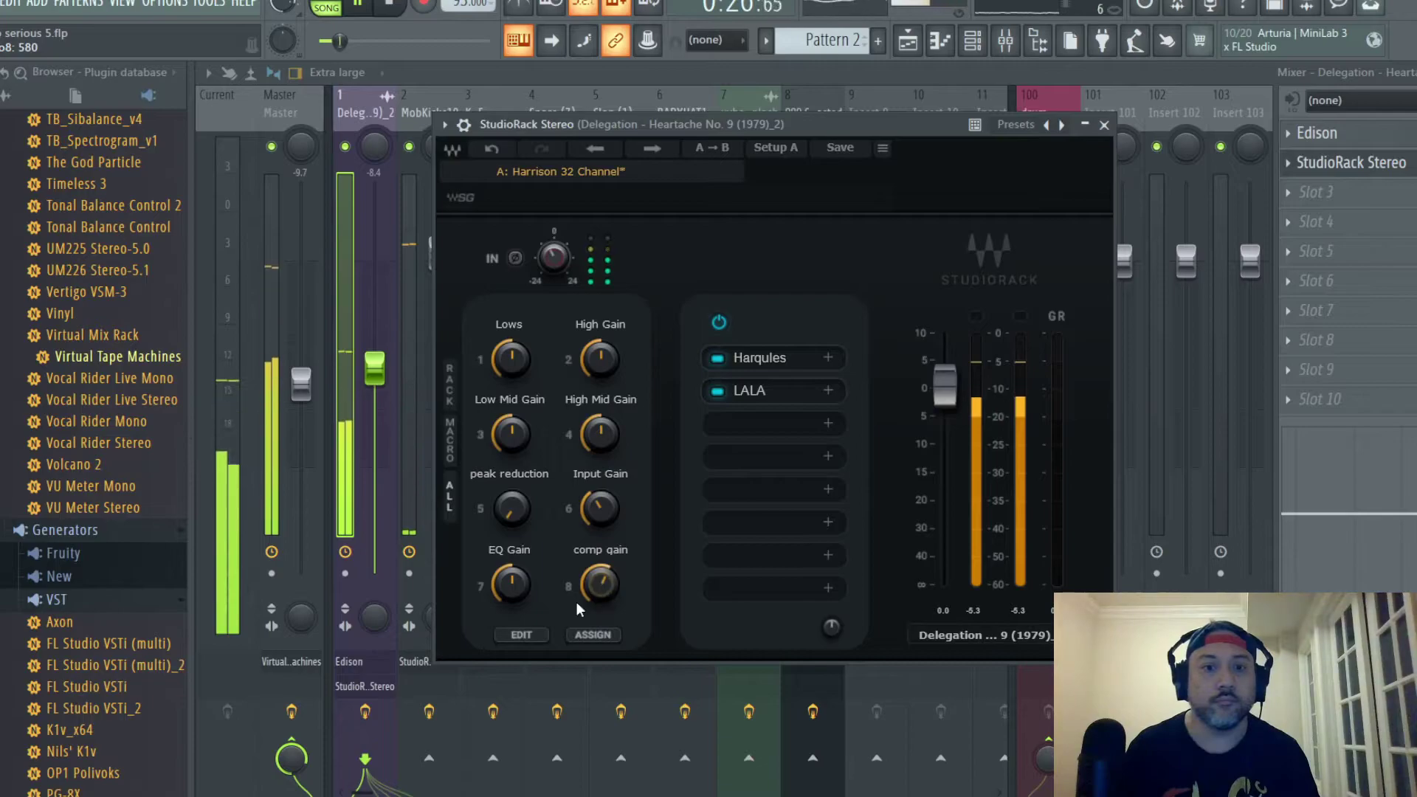
{"action": "left_click_drag", "start_coordinate": [515, 517], "coordinate": [514, 509]}
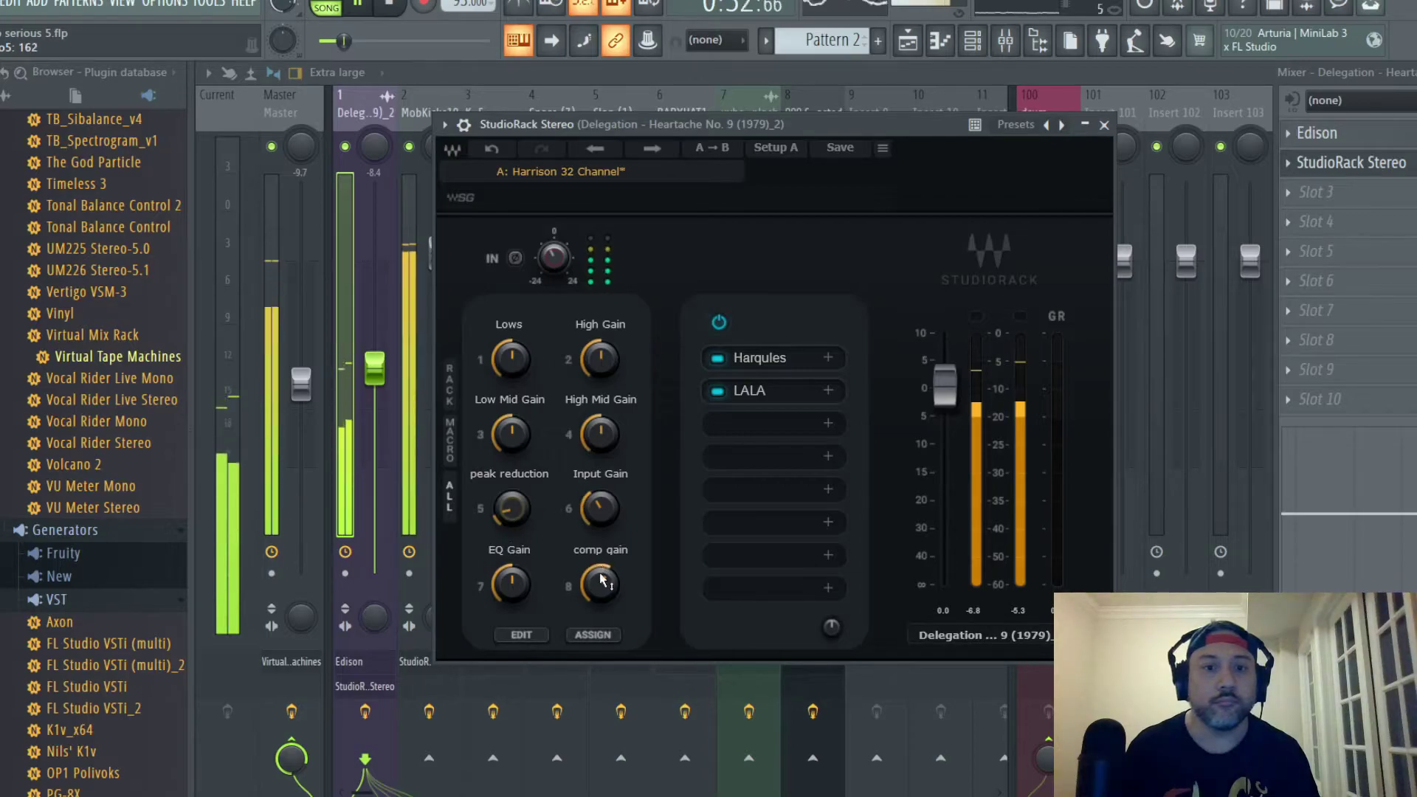
{"action": "left_click_drag", "start_coordinate": [600, 584], "coordinate": [600, 582]}
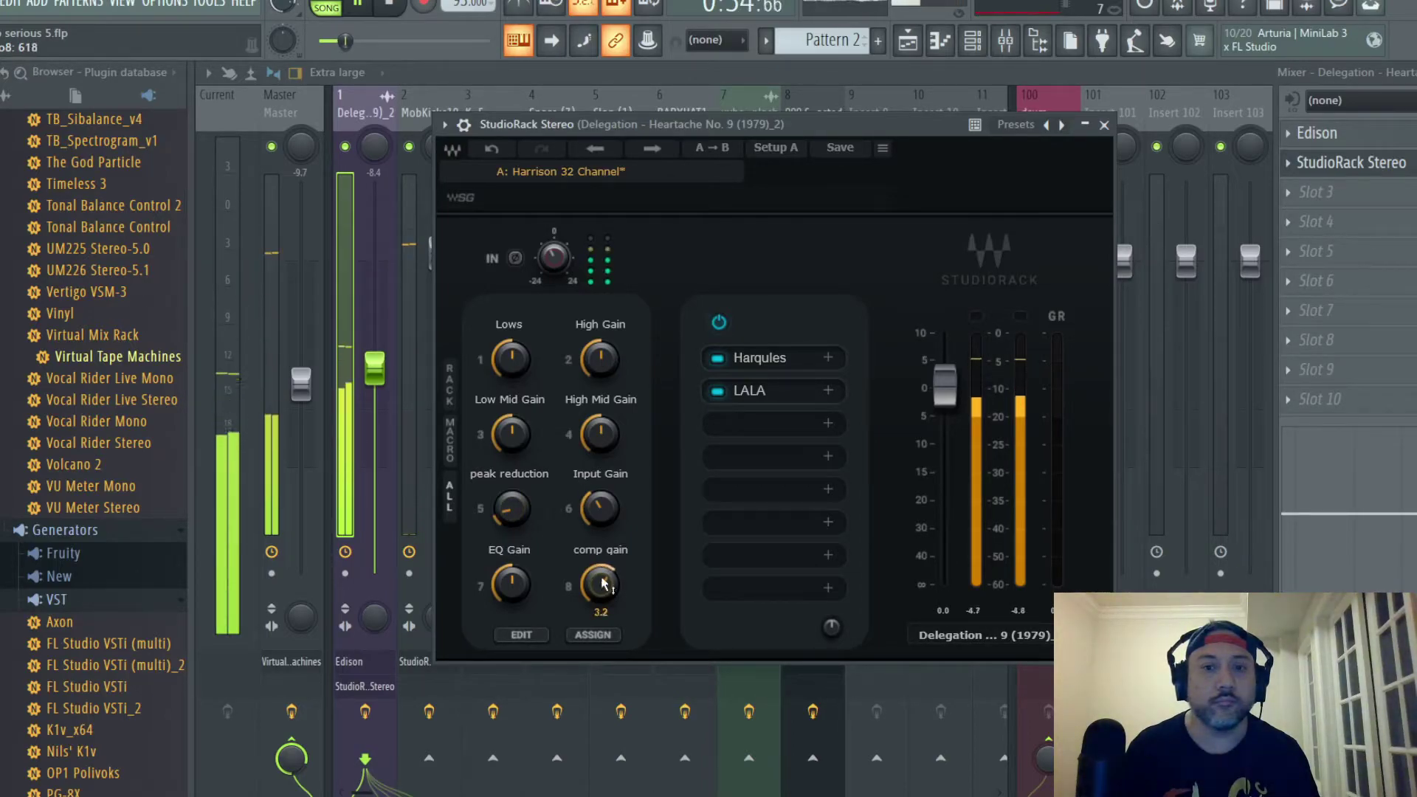
Step: Fine-tune the sample's High Gain, High Mid Gain and Low Mid Gain, and raise its fader to about -3.3 dB
{"action": "left_click_drag", "start_coordinate": [601, 359], "coordinate": [600, 358]}
{"action": "left_click_drag", "start_coordinate": [600, 434], "coordinate": [602, 435]}
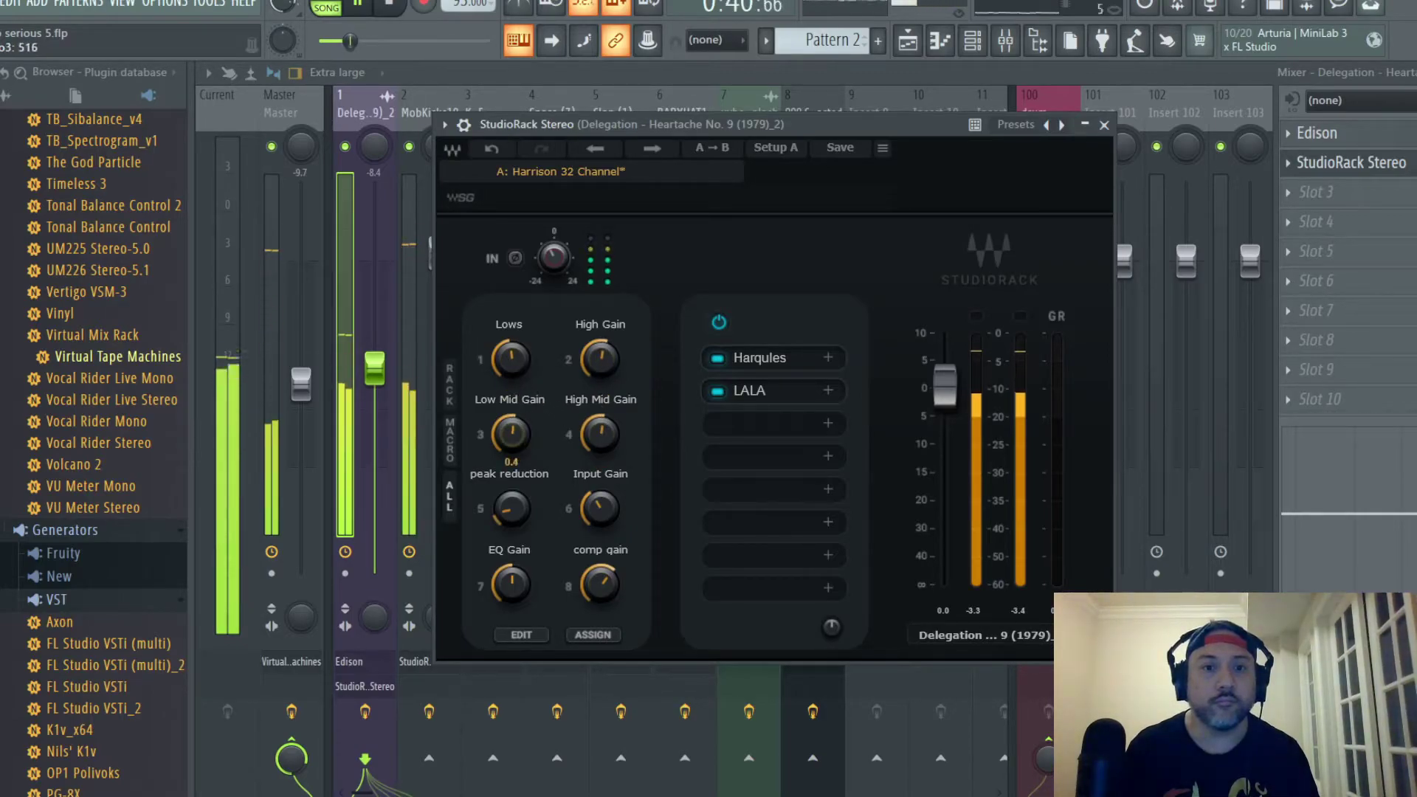
{"action": "left_click_drag", "start_coordinate": [511, 434], "coordinate": [525, 463]}
{"action": "left_click_drag", "start_coordinate": [374, 367], "coordinate": [374, 304]}
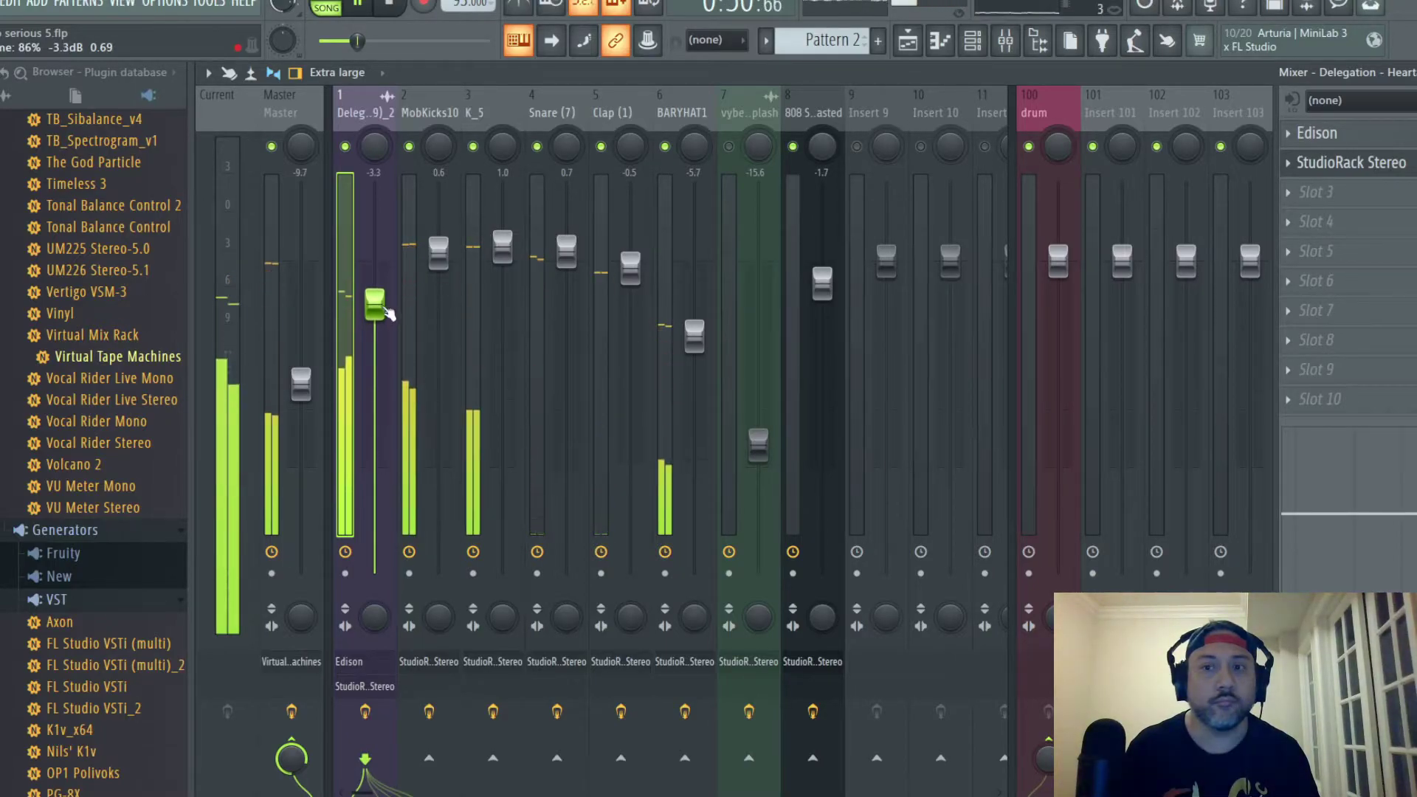
Step: Nudge up the sample's Lows, set comp gain to about 2.3 using the LALA meter, and raise its fader to about -0.4 dB
{"action": "left_click", "coordinate": [1375, 166]}
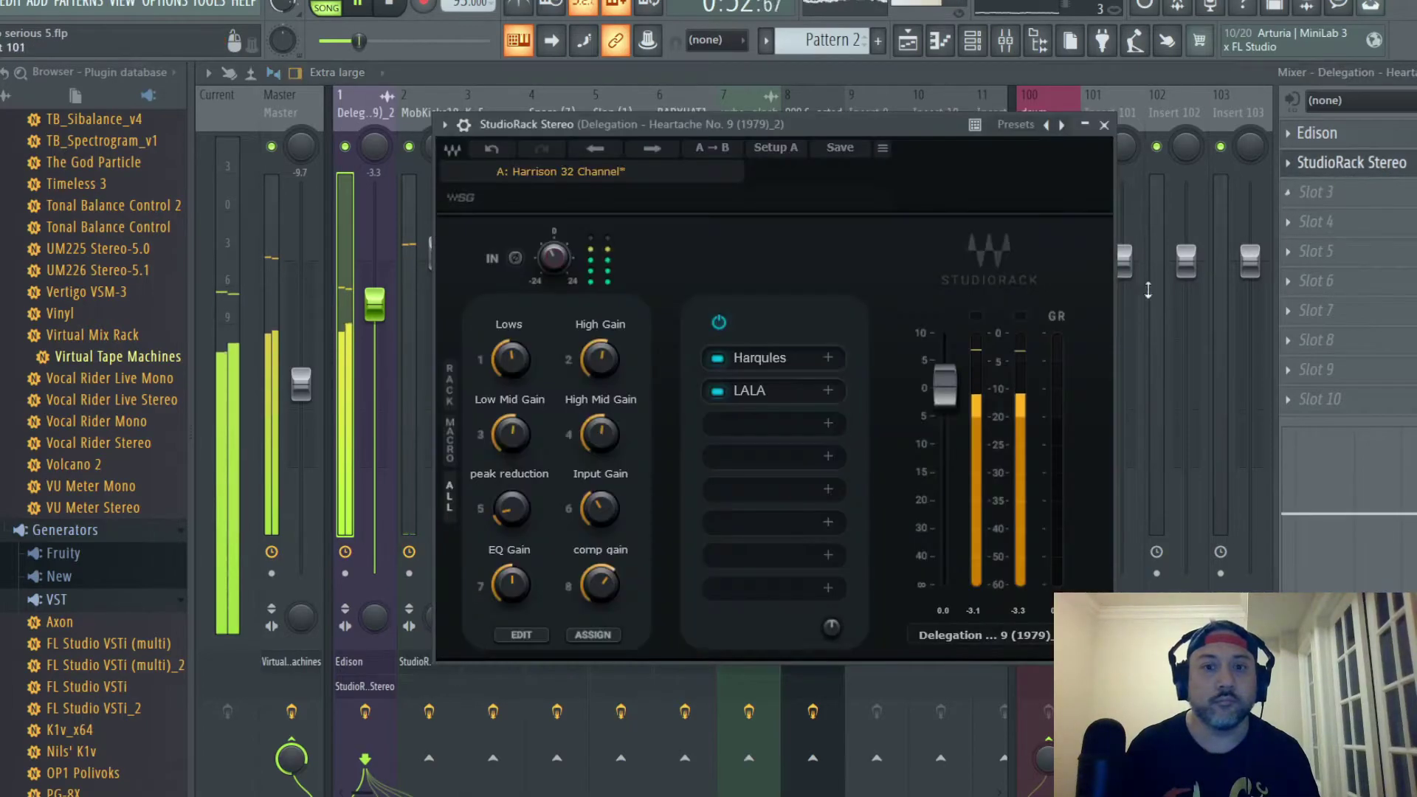
{"action": "left_click_drag", "start_coordinate": [600, 434], "coordinate": [600, 435]}
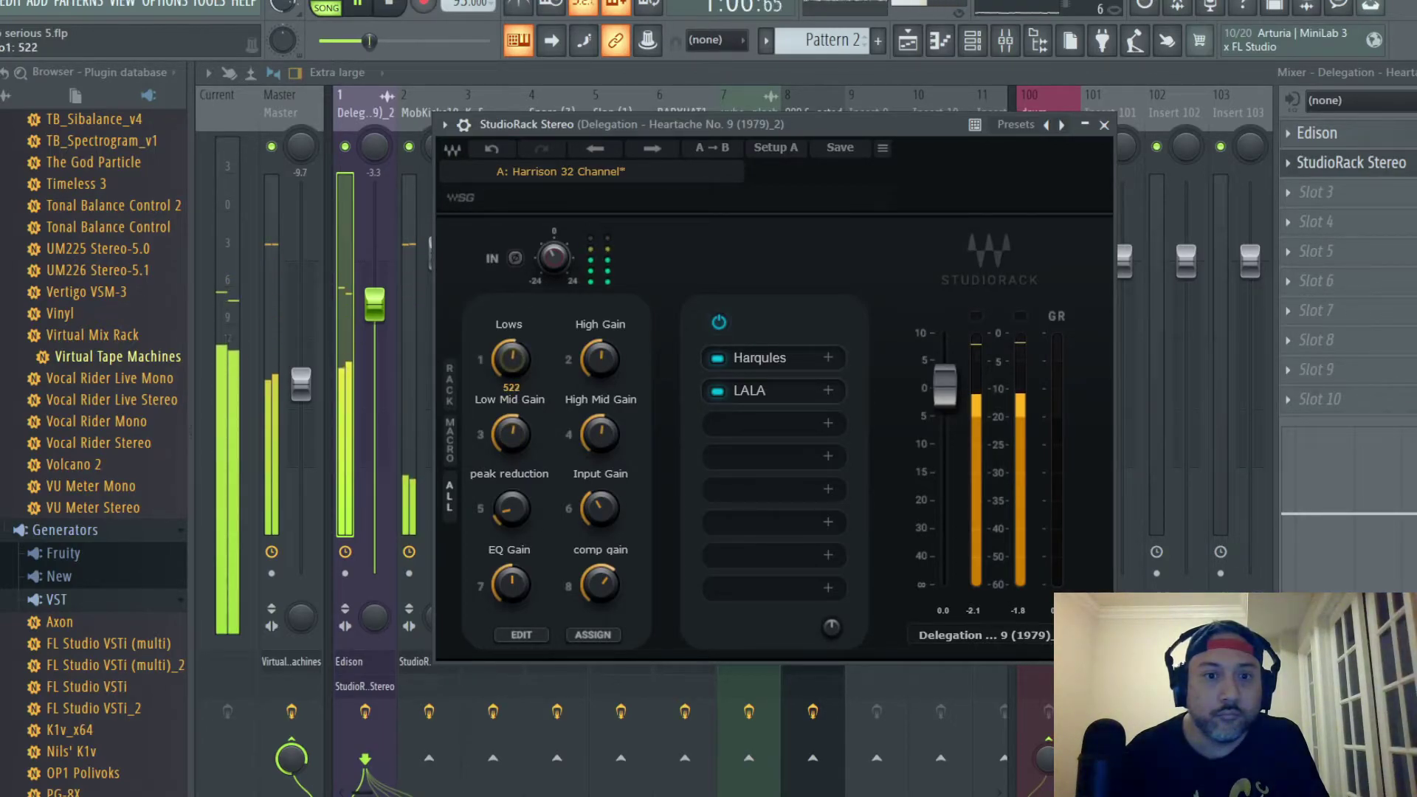
{"action": "left_click", "coordinate": [746, 391]}
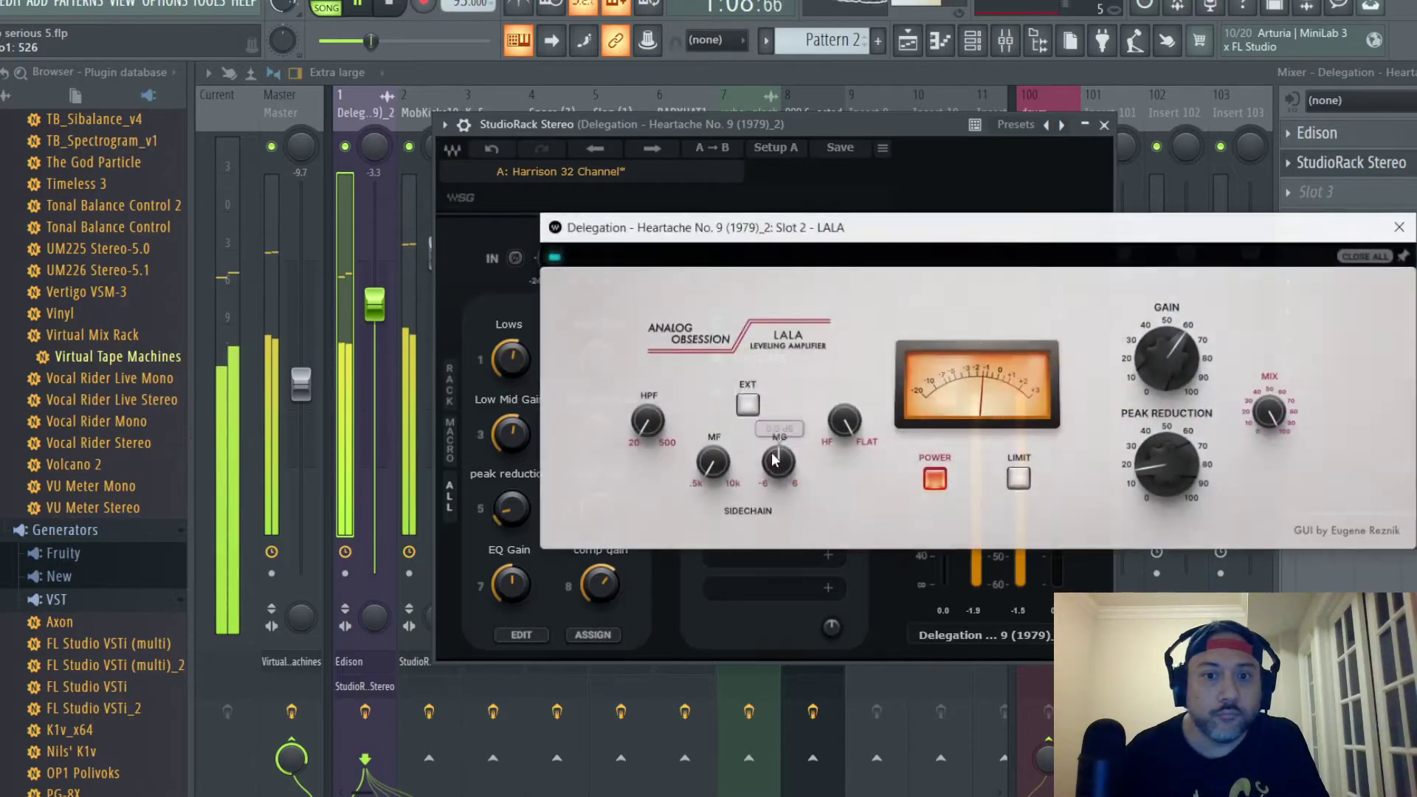
{"action": "left_click", "coordinate": [1405, 228]}
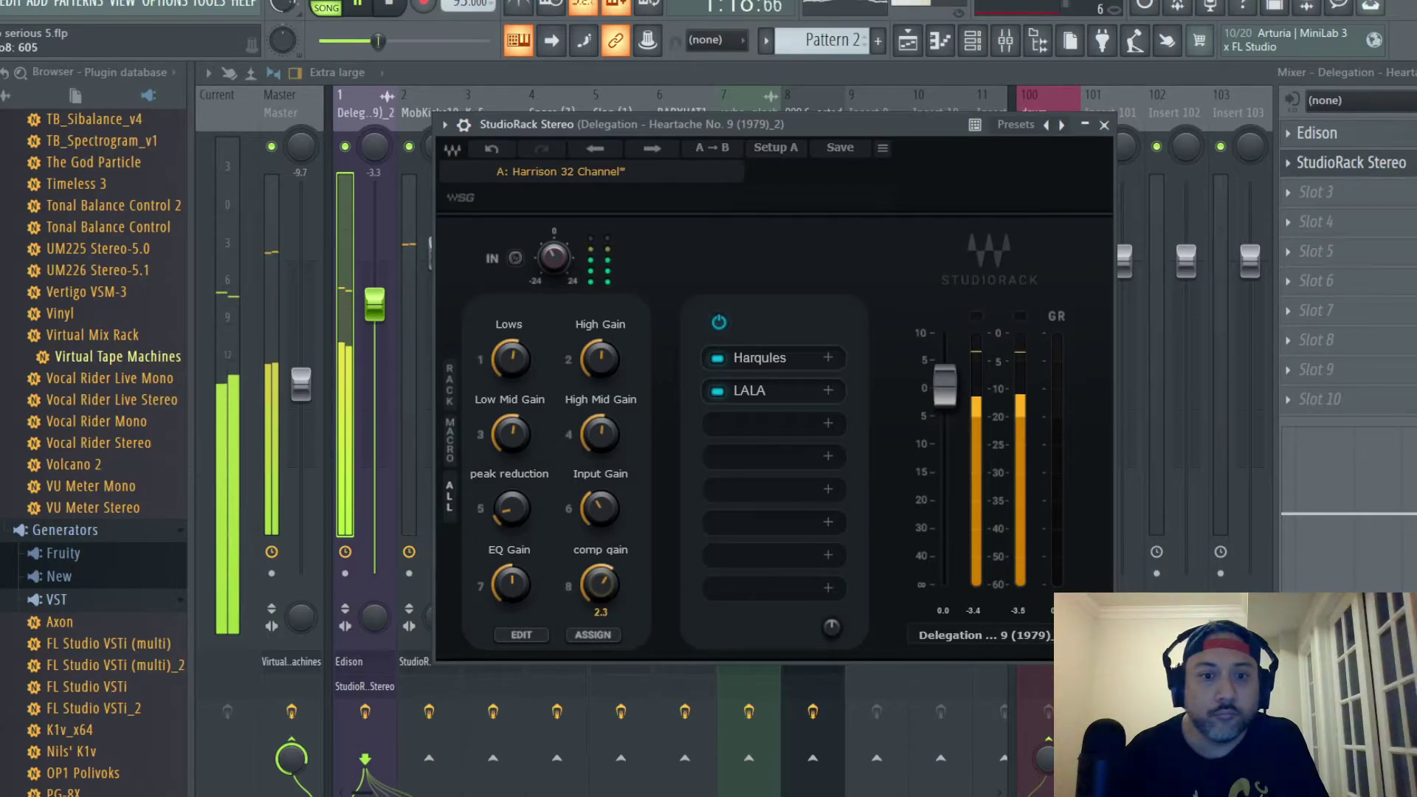
{"action": "left_click", "coordinate": [1102, 127]}
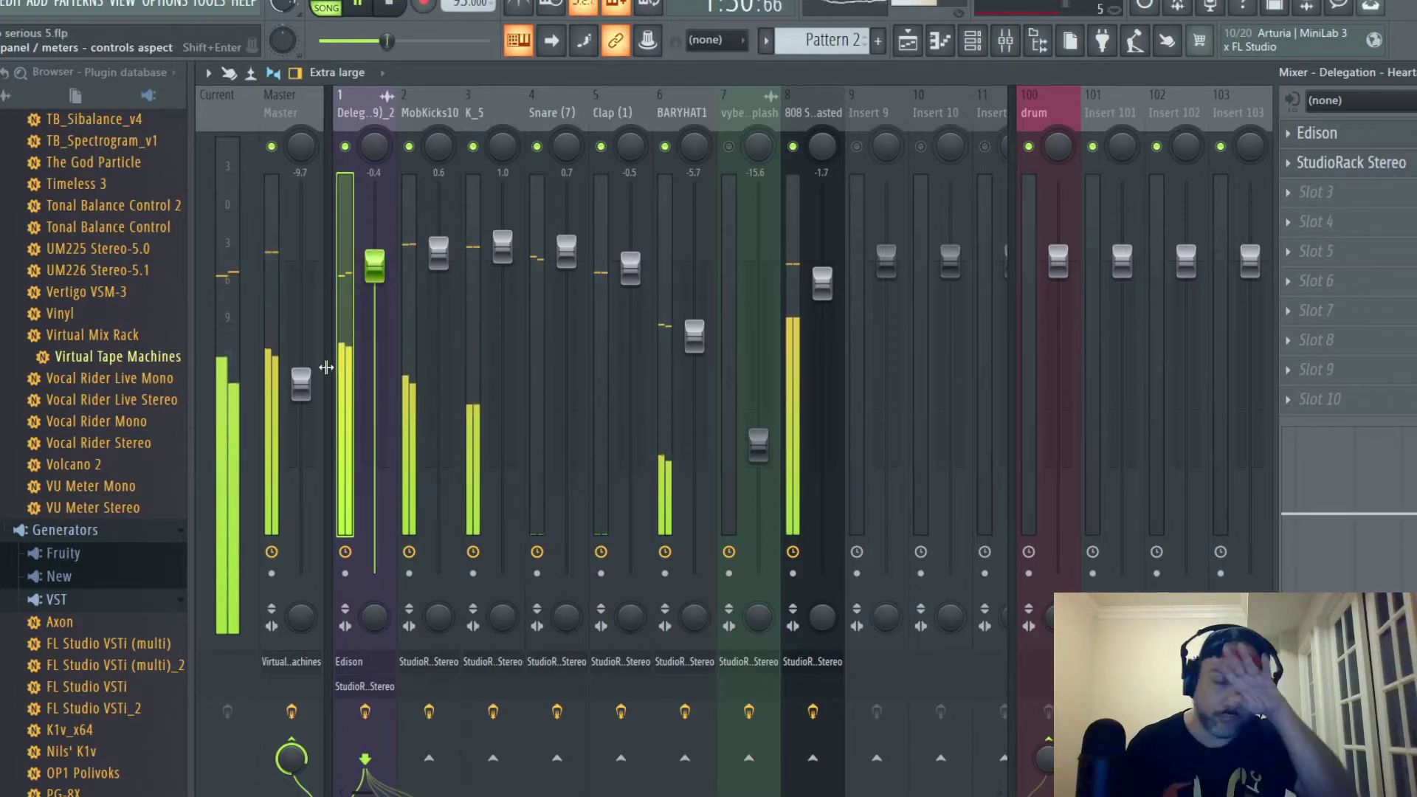
Step: Balance the sample against the mix, with its fader at about 0.3 dB and the Master at about -8.5 dB
{"action": "left_click_drag", "start_coordinate": [301, 387], "coordinate": [301, 368]}
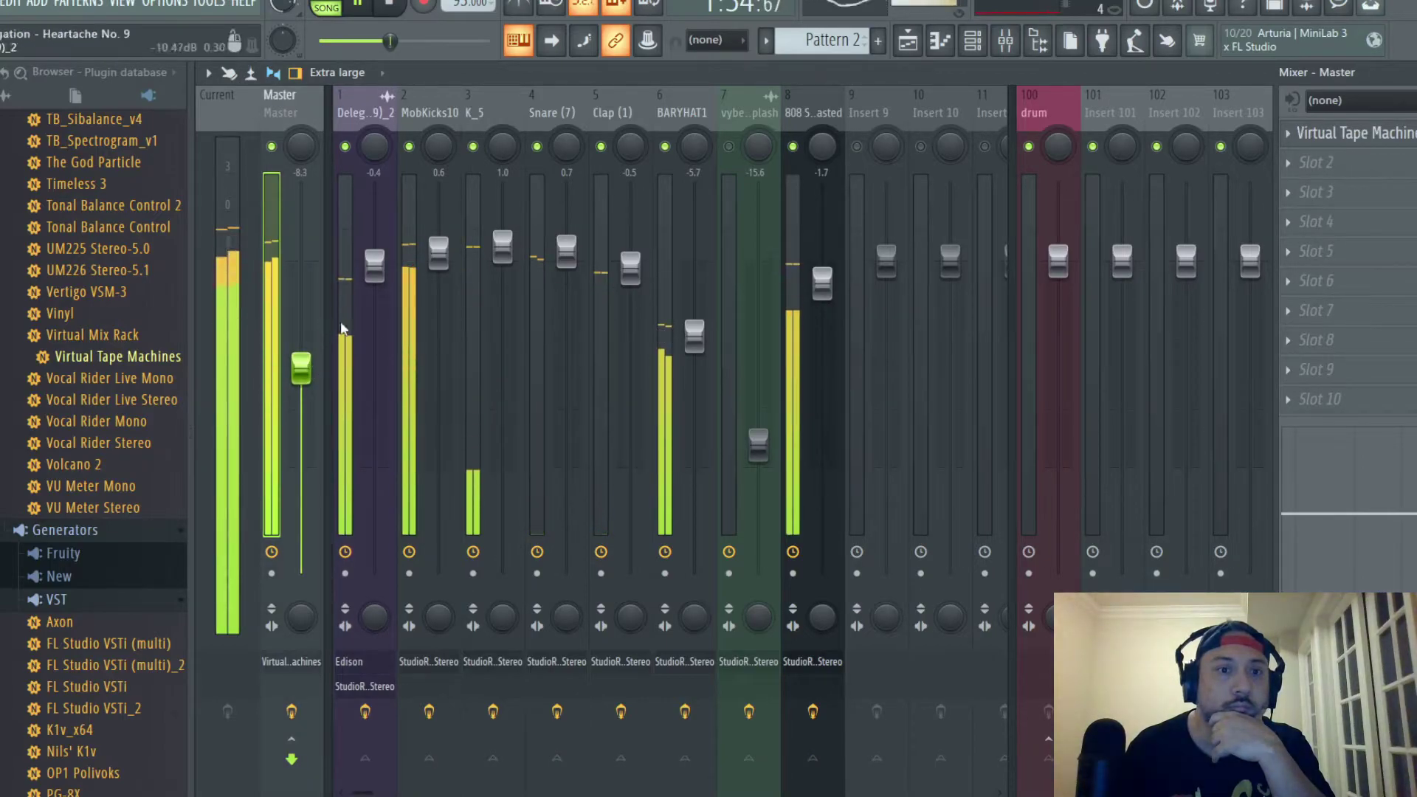
{"action": "left_click_drag", "start_coordinate": [374, 266], "coordinate": [374, 263]}
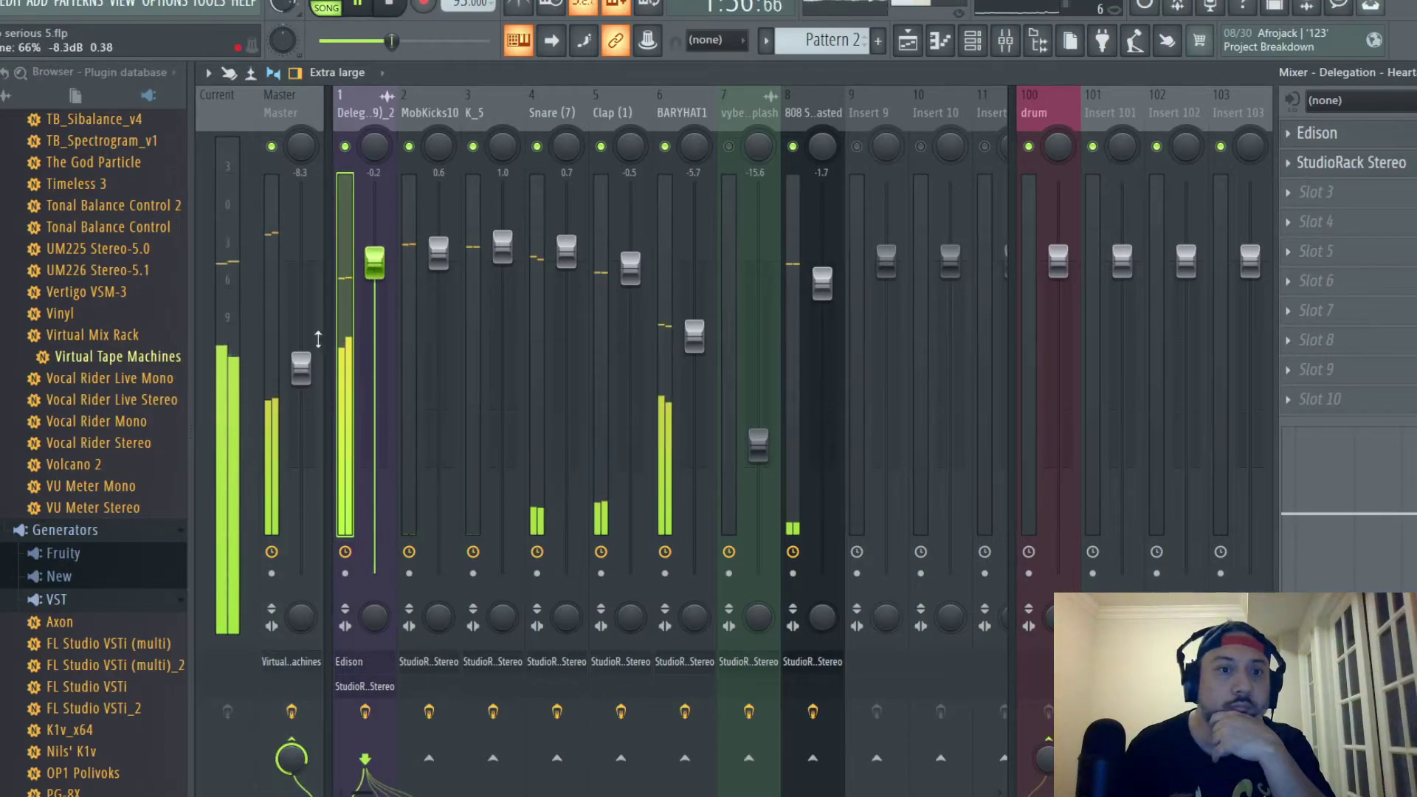
{"action": "left_click_drag", "start_coordinate": [301, 367], "coordinate": [301, 365]}
{"action": "left_click", "coordinate": [373, 272]}
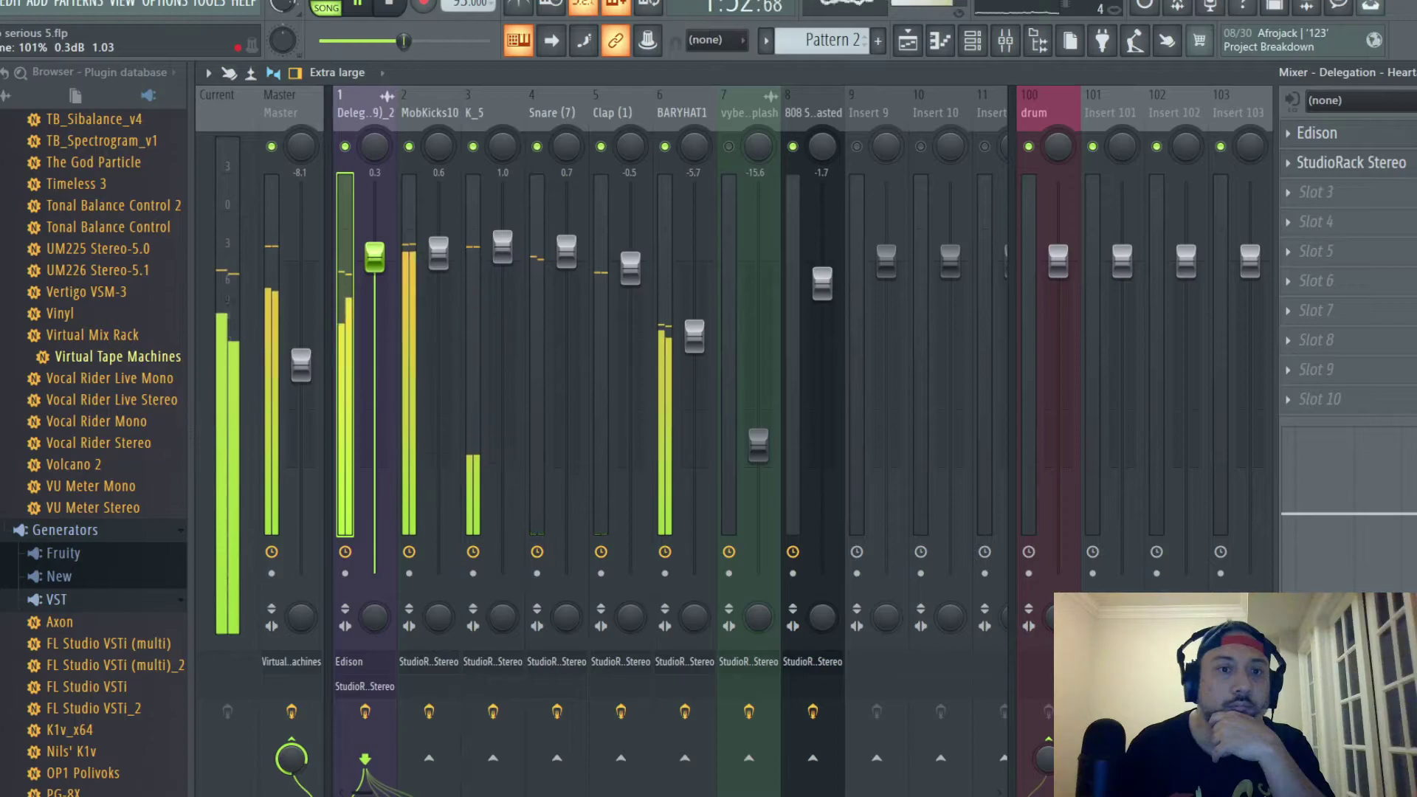
{"action": "left_click_drag", "start_coordinate": [377, 263], "coordinate": [378, 264]}
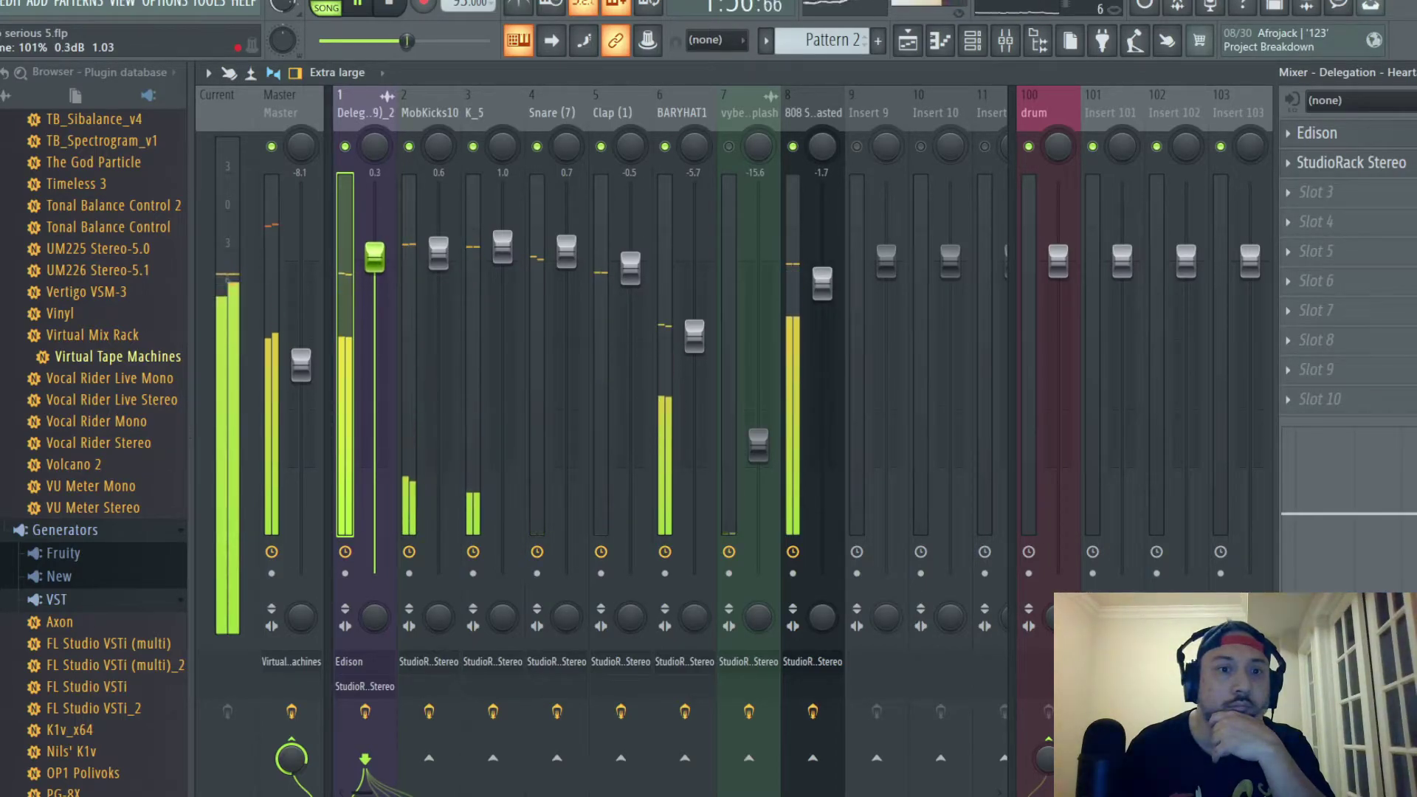
{"action": "left_click_drag", "start_coordinate": [300, 363], "coordinate": [300, 369]}
Step: In the BARYHAT1 StudioRack, set High Gain to about -3.0, trim High Mid Gain slightly, and set the track fader to about -5.6 dB
{"action": "left_click", "coordinate": [675, 90]}
{"action": "left_click", "coordinate": [1358, 145]}
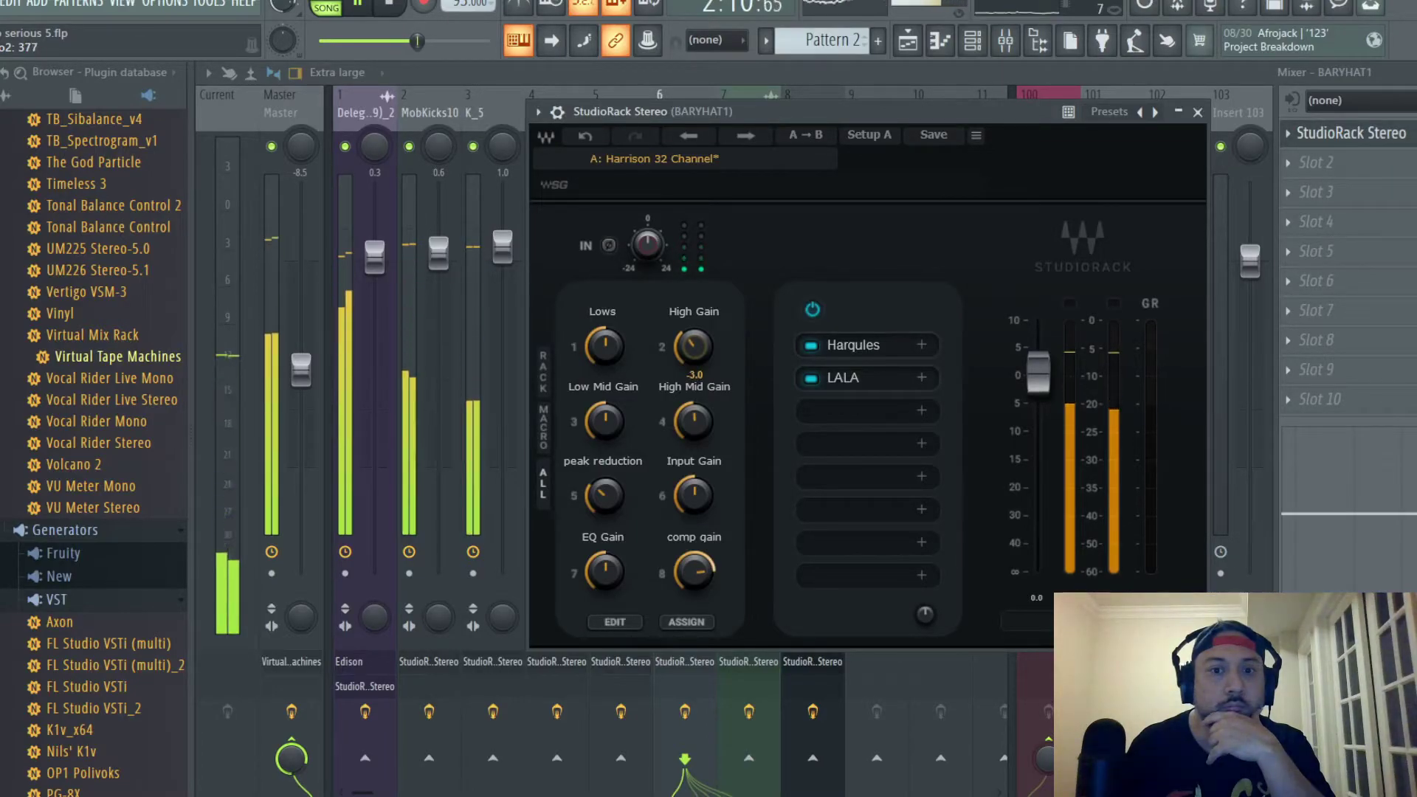
{"action": "left_click", "coordinate": [694, 425]}
{"action": "left_click_drag", "start_coordinate": [693, 422], "coordinate": [694, 424]}
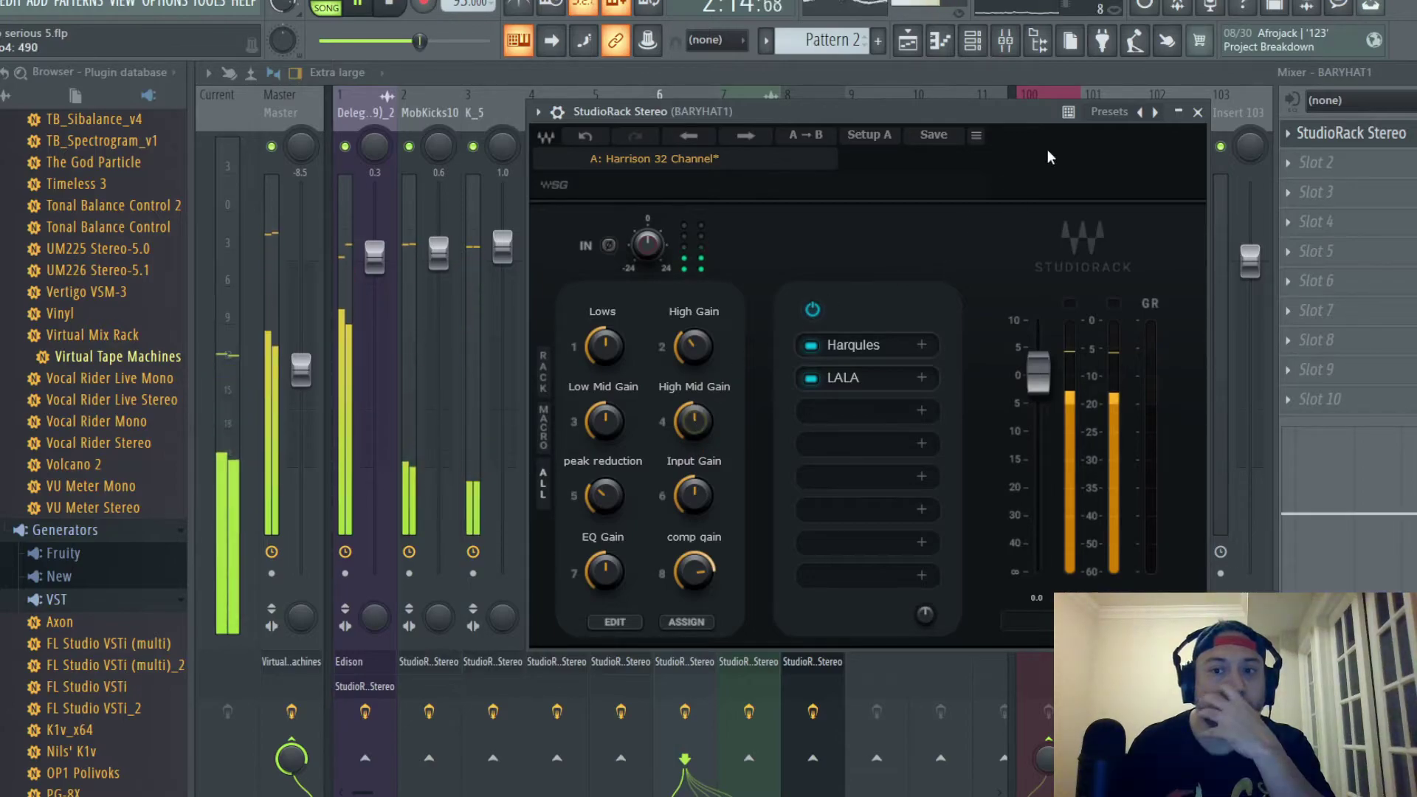
{"action": "left_click", "coordinate": [1198, 112]}
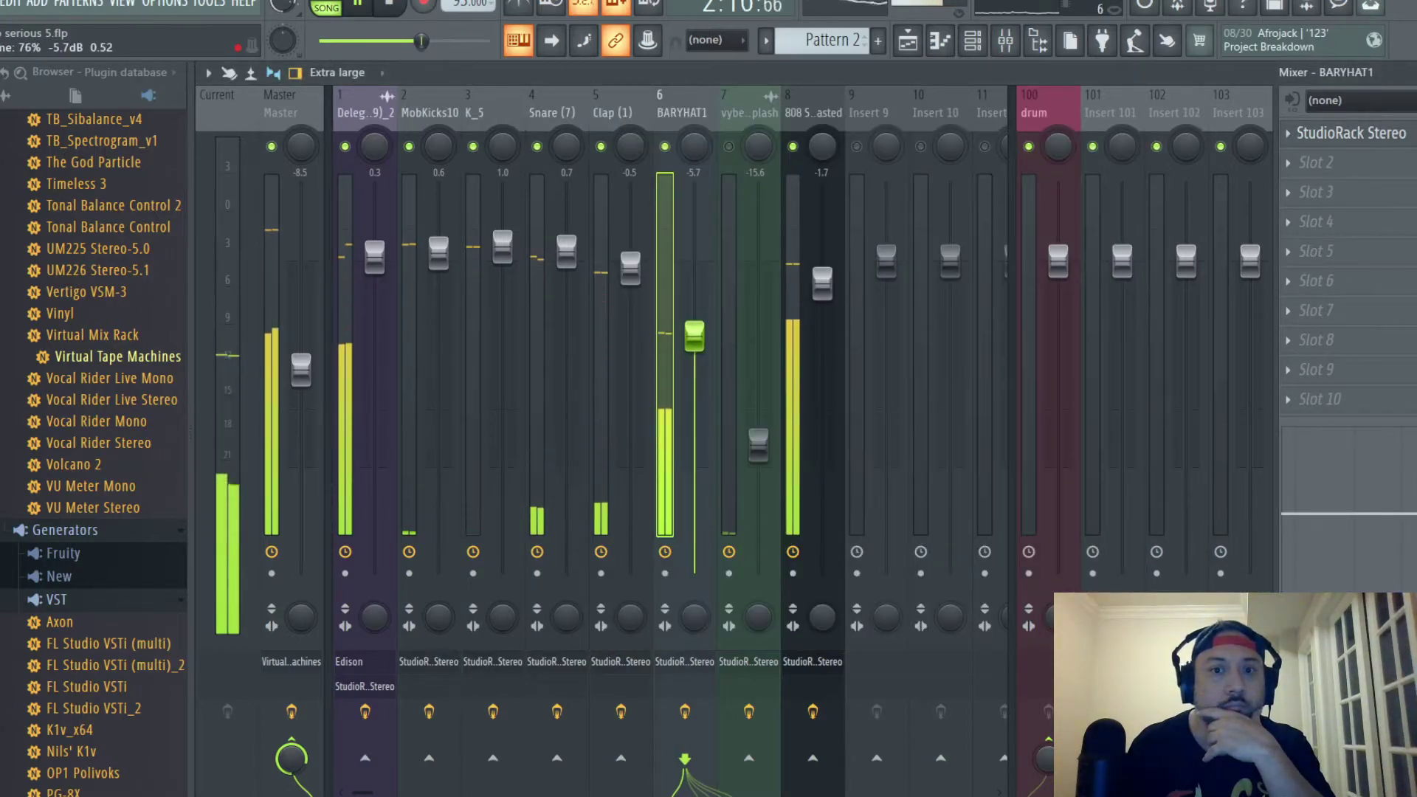
{"action": "left_click_drag", "start_coordinate": [695, 338], "coordinate": [695, 334]}
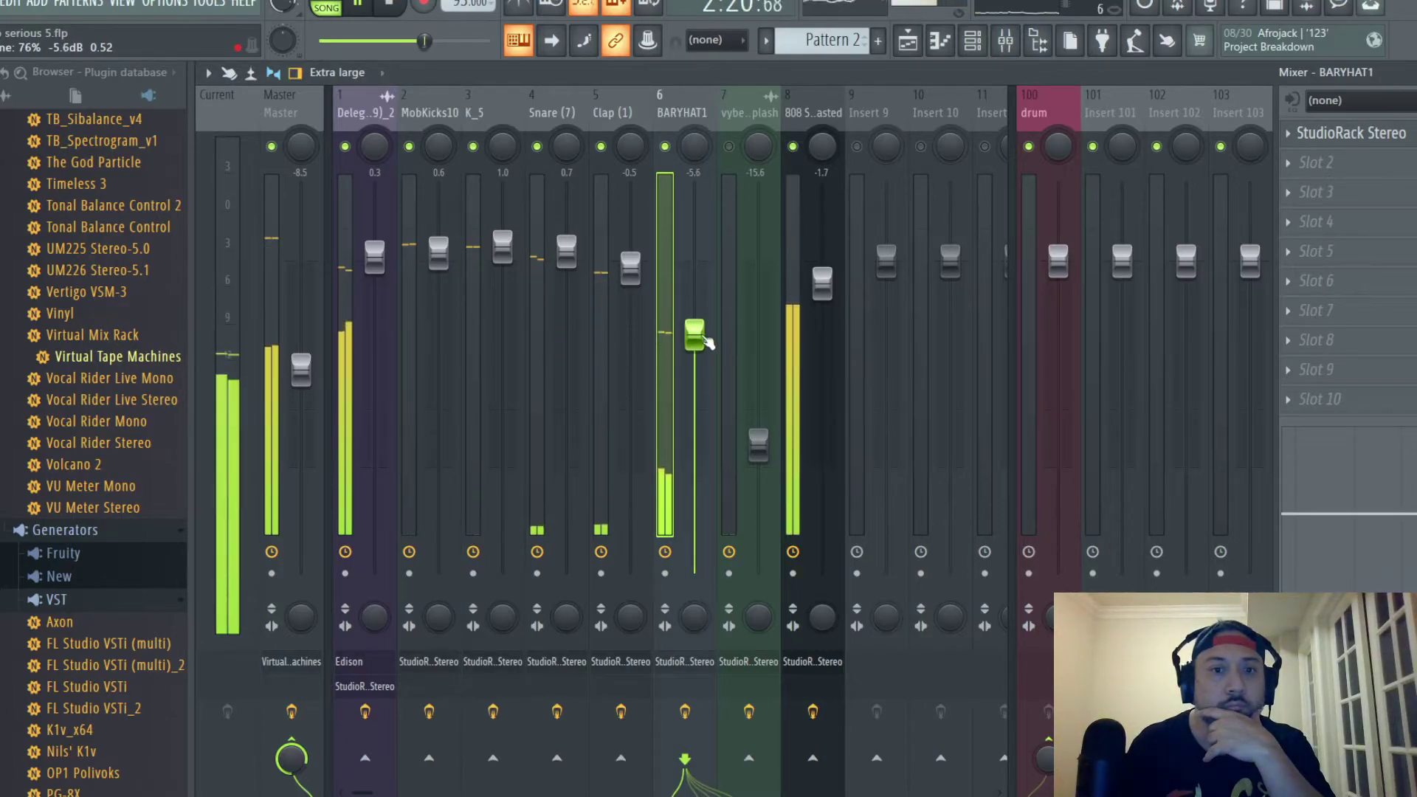
Step: Bring in the vybeNoiseSplash track, open its StudioRack, and raise comp gain to a suitable level
{"action": "left_click", "coordinate": [721, 362]}
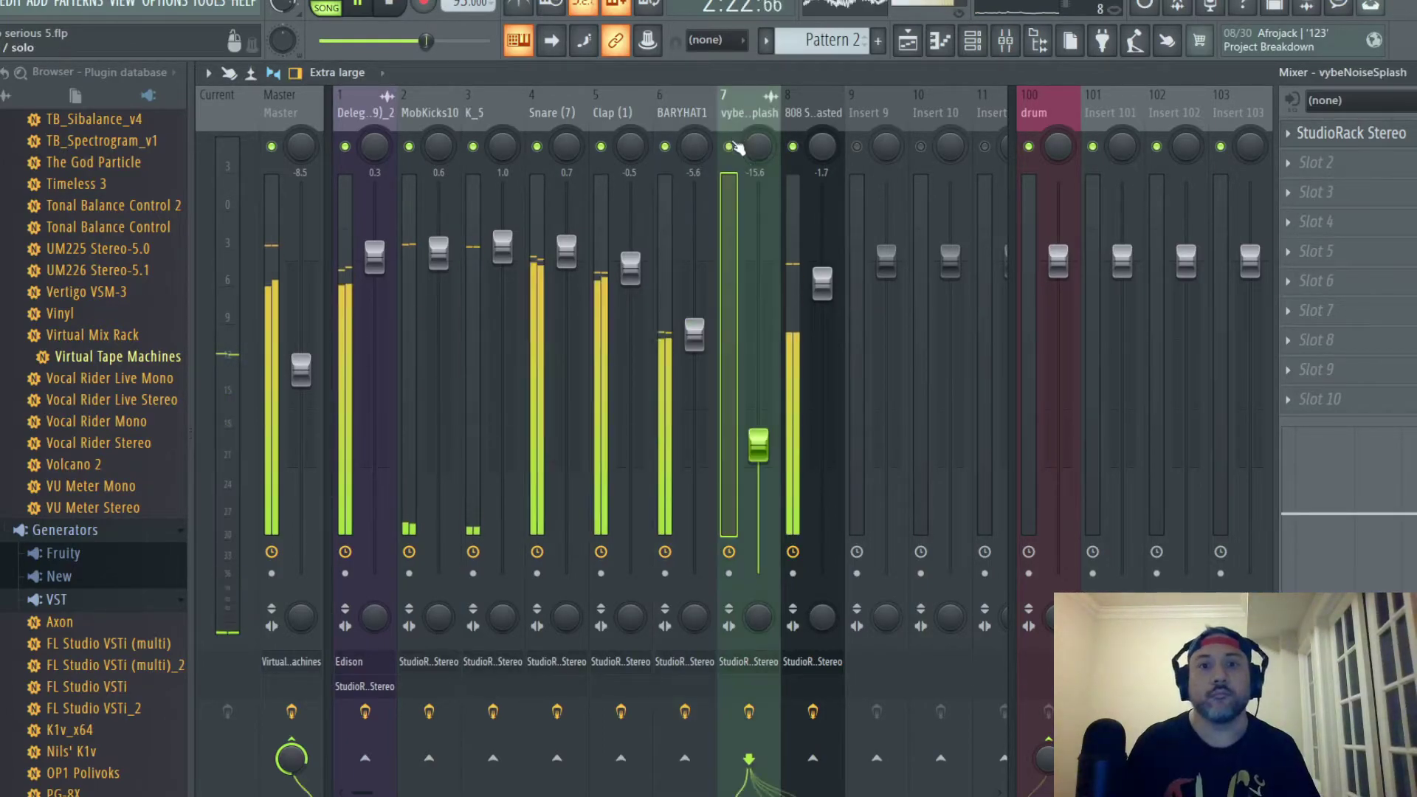
{"action": "left_click", "coordinate": [1351, 133]}
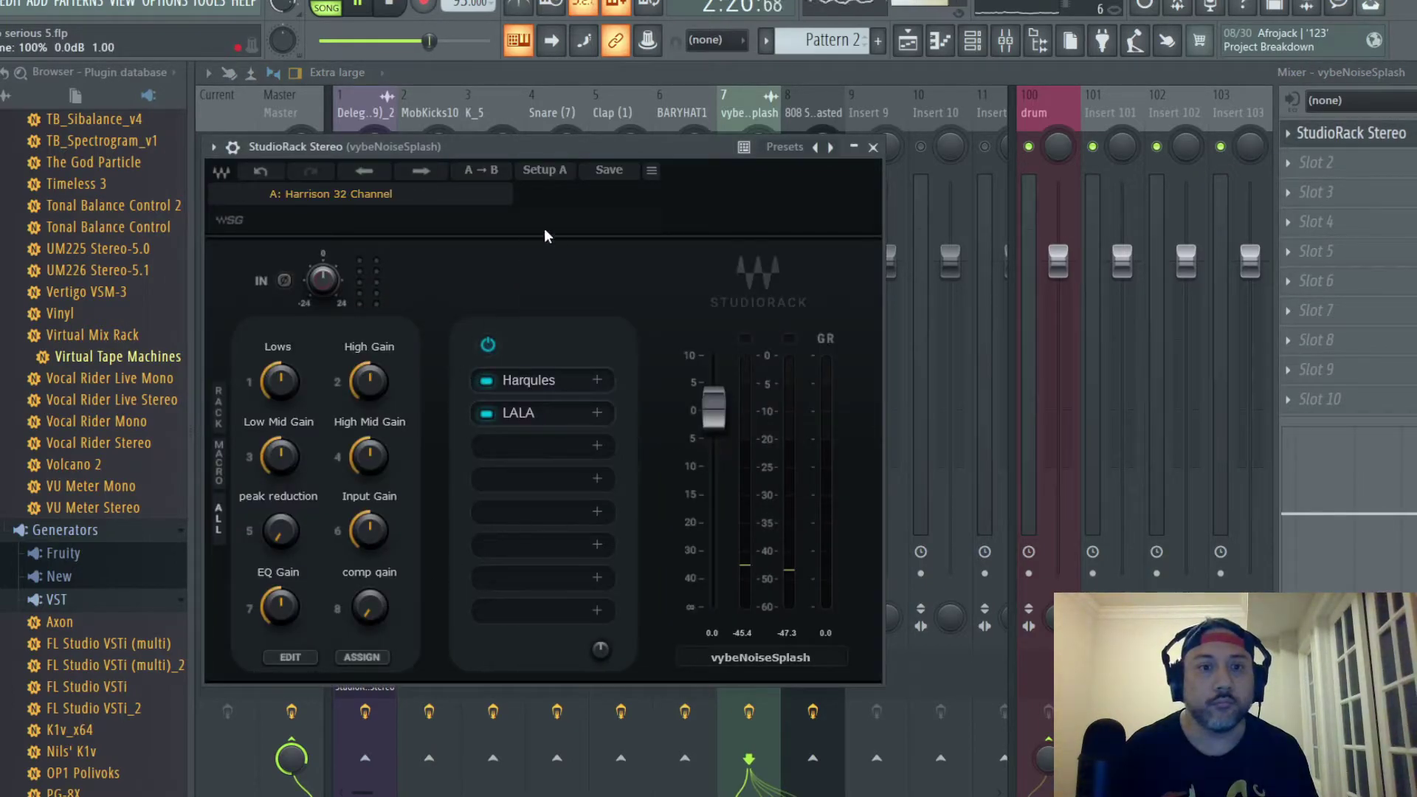
{"action": "left_click_drag", "start_coordinate": [569, 149], "coordinate": [734, 123]}
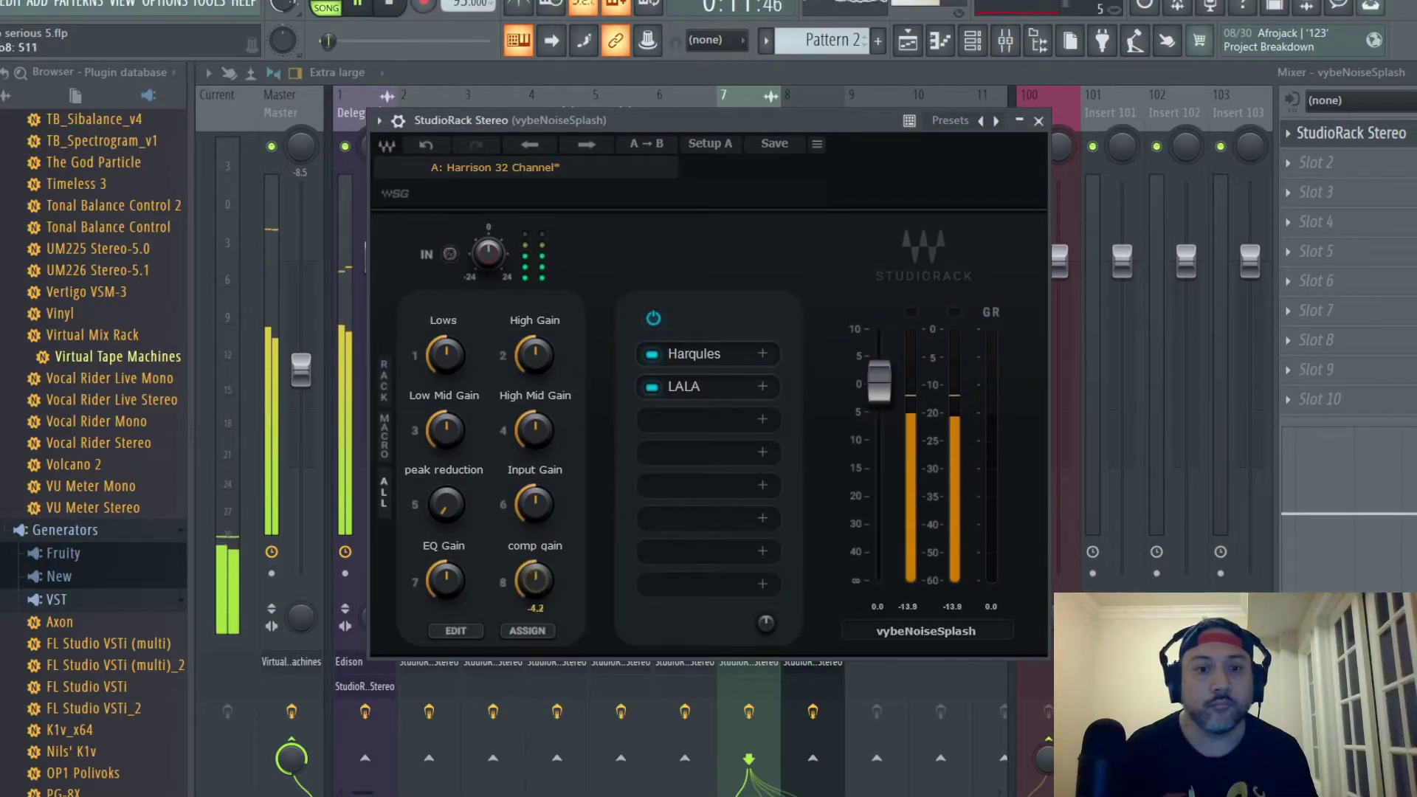
{"action": "left_click_drag", "start_coordinate": [539, 585], "coordinate": [538, 576]}
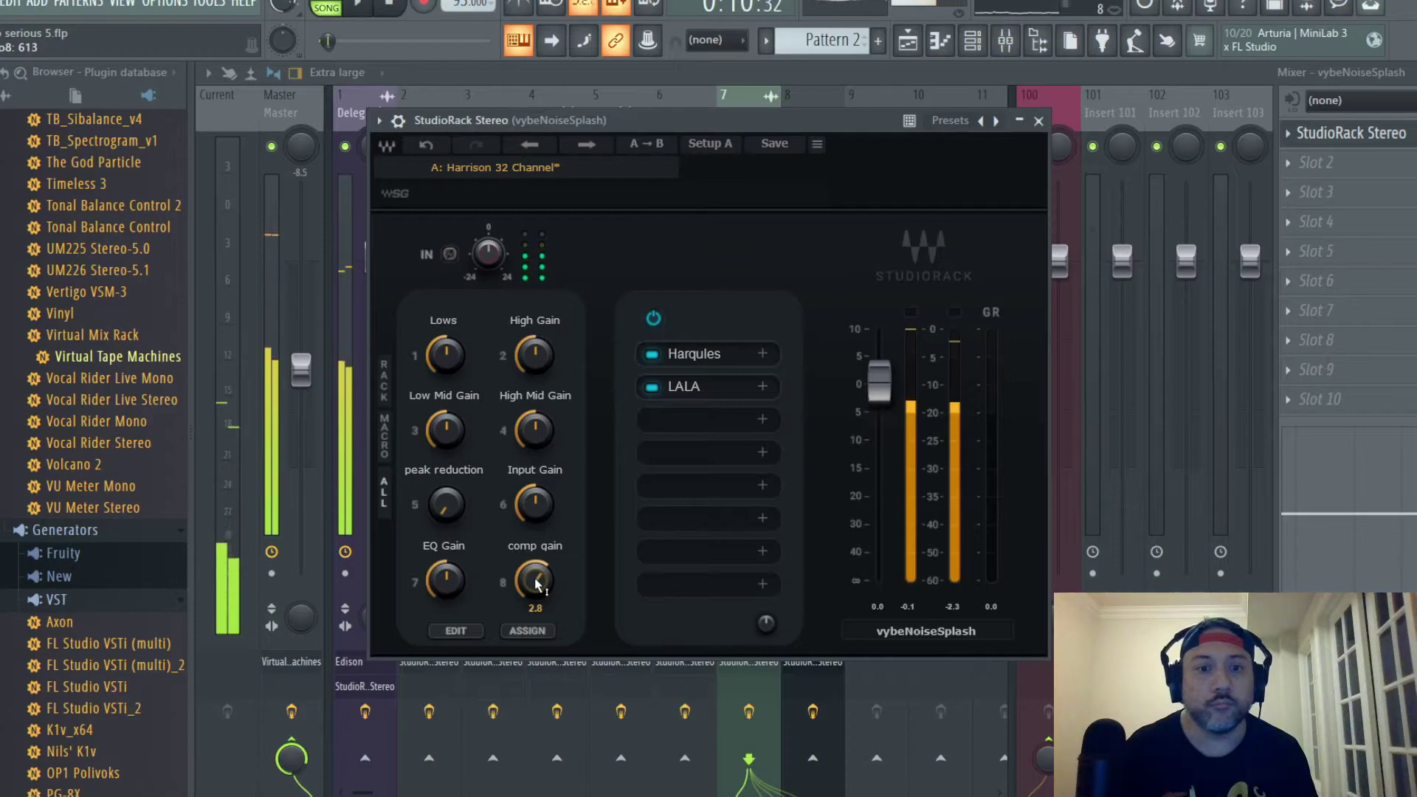
{"action": "left_click_drag", "start_coordinate": [536, 580], "coordinate": [535, 589]}
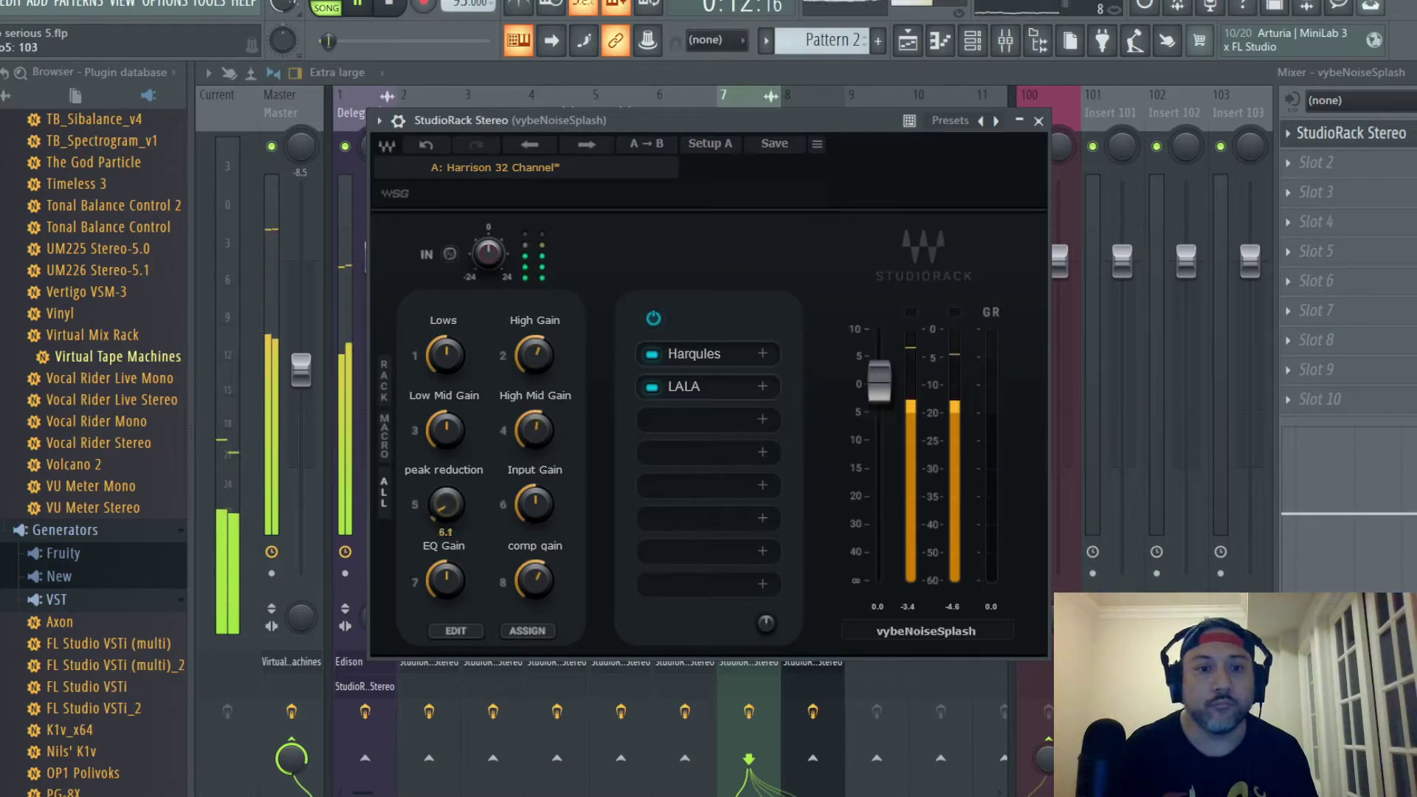
Step: Set the noise splash's peak reduction to about 11.3 and High Gain to about 2.1, checking compression on the LALA meter
{"action": "left_click_drag", "start_coordinate": [451, 514], "coordinate": [450, 512]}
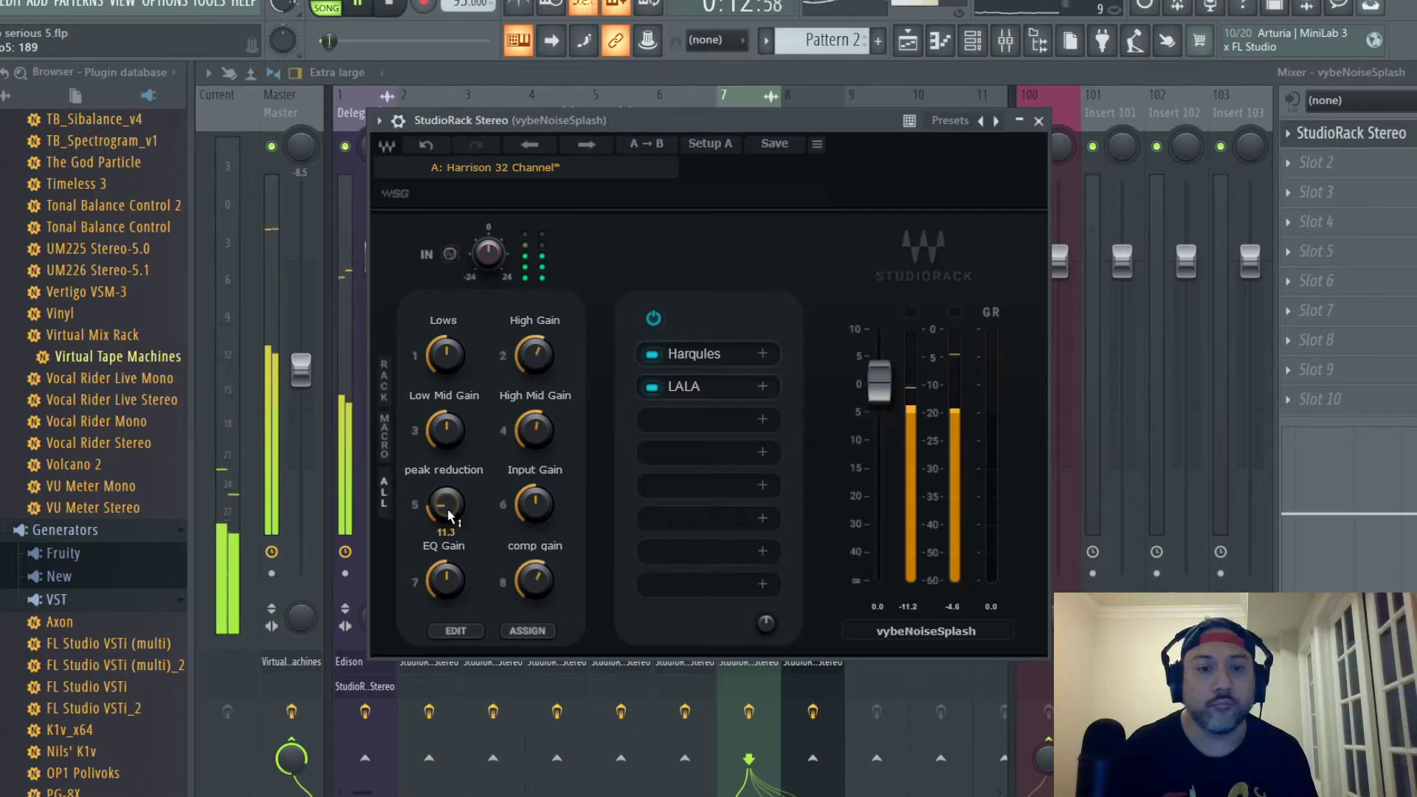
{"action": "left_click_drag", "start_coordinate": [536, 367], "coordinate": [535, 364]}
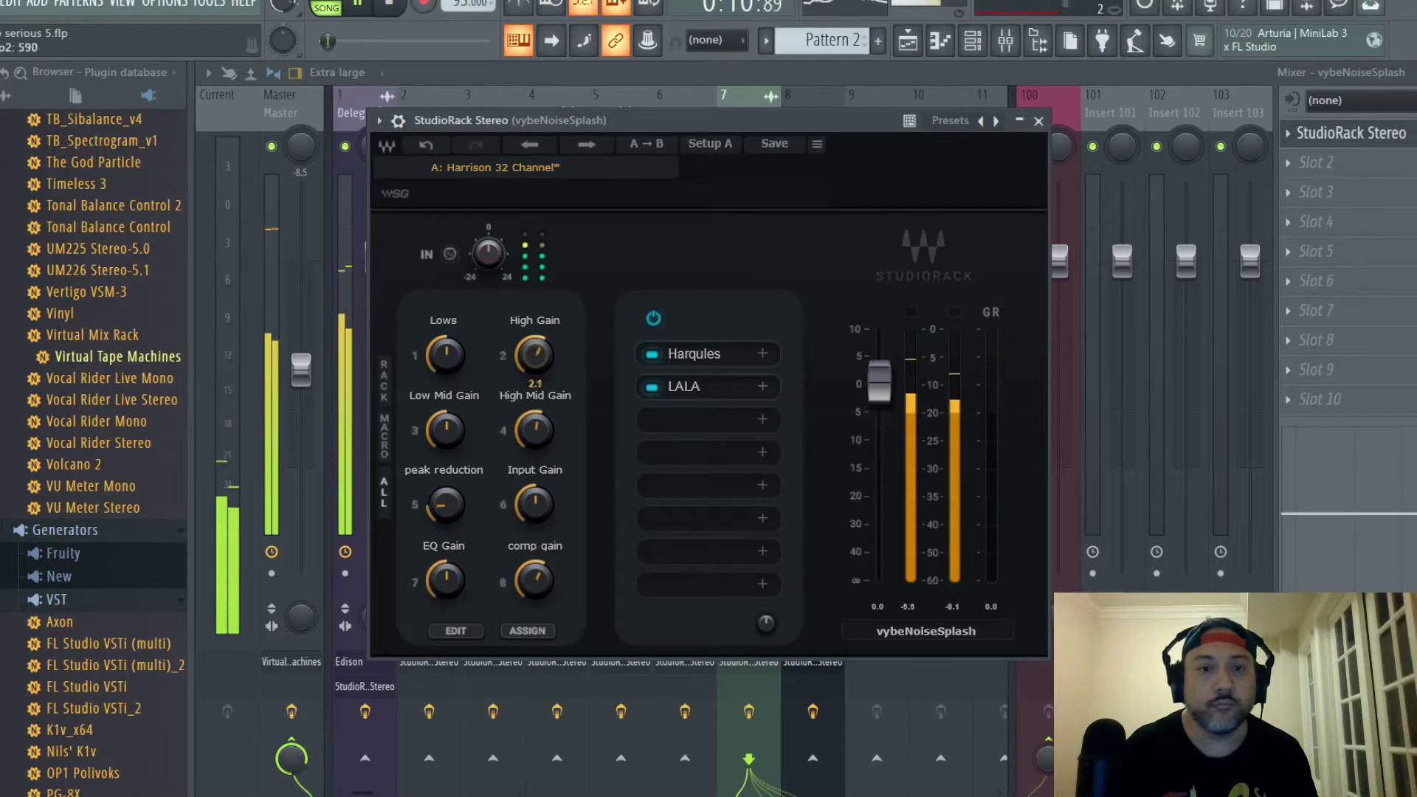
{"action": "left_click", "coordinate": [685, 386]}
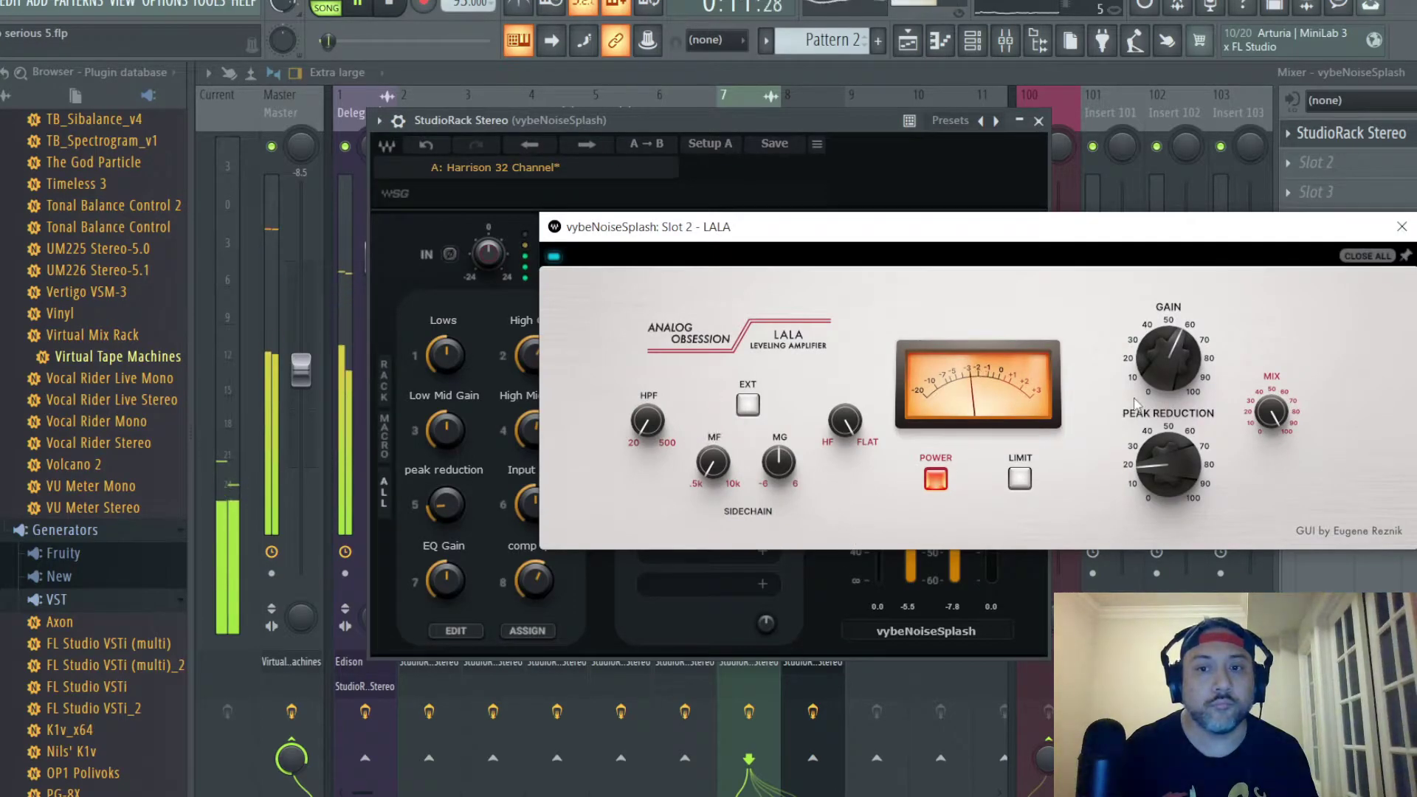
{"action": "left_click", "coordinate": [1402, 226]}
Step: Close the noise splash's StudioRack and raise the vybeNoiseSplash fader to about -8.3 dB
{"action": "left_click", "coordinate": [1039, 120]}
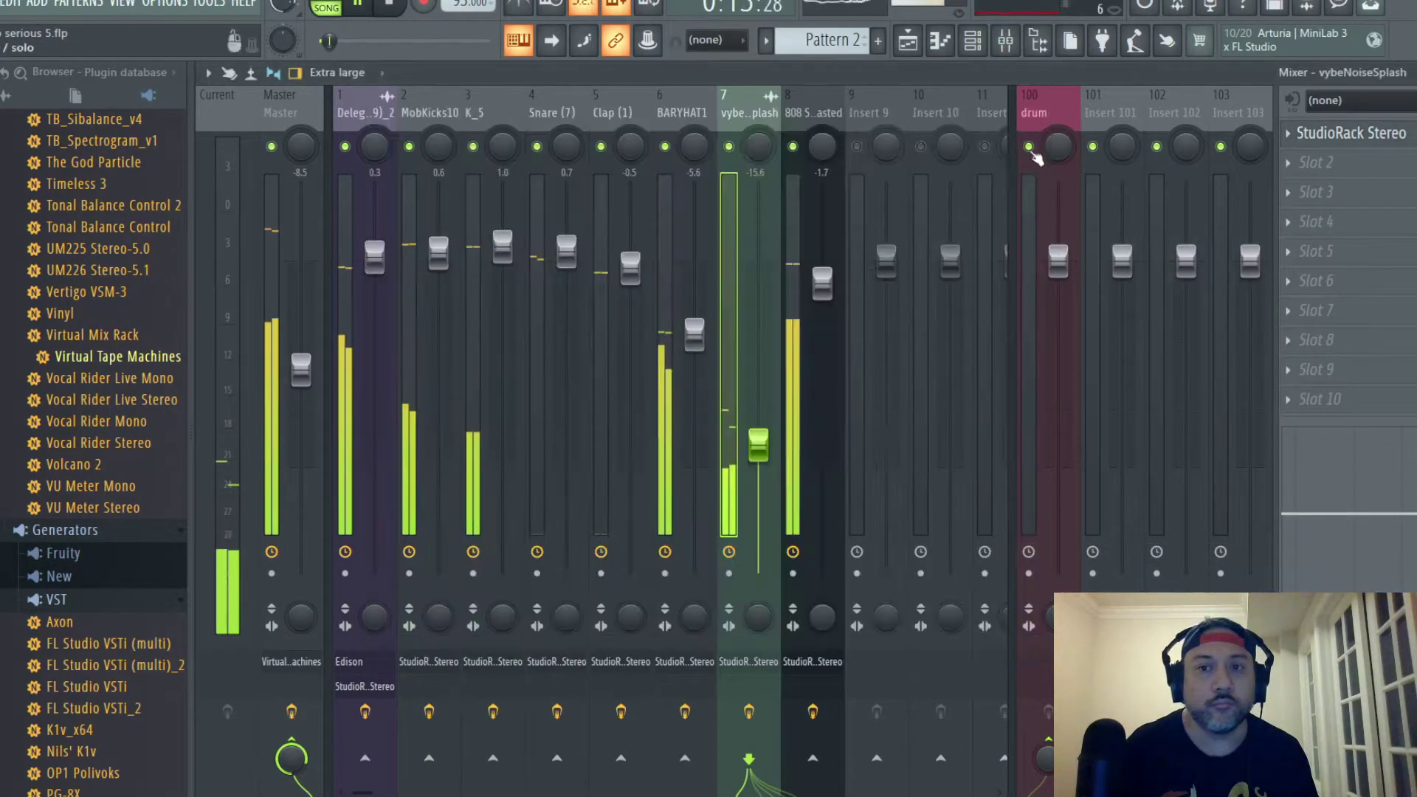
{"action": "left_click_drag", "start_coordinate": [761, 456], "coordinate": [758, 369]}
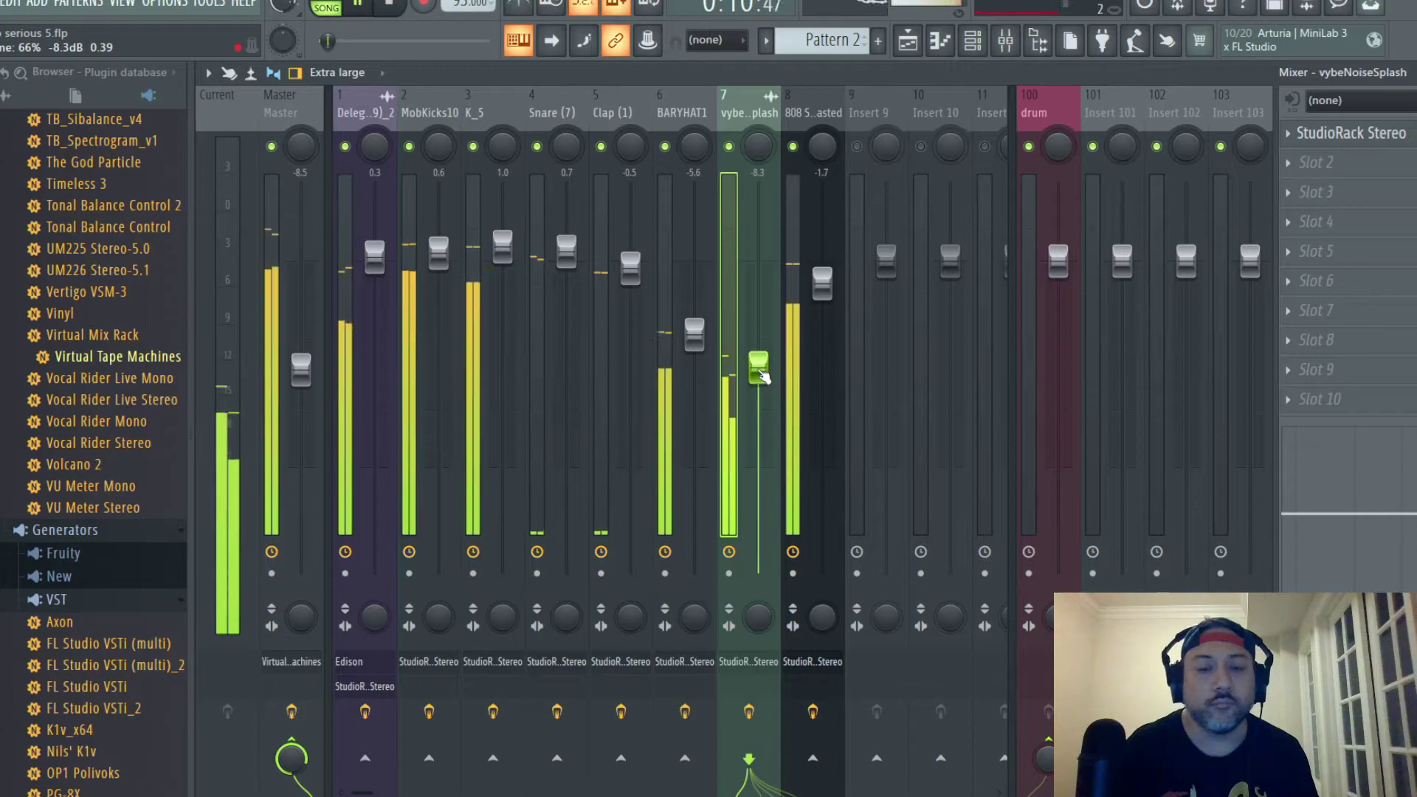
Step: Raise the vybeNoiseSplash fader to about -7.5 dB and save the project, keeping the Edison data
{"action": "left_click_drag", "start_coordinate": [758, 367], "coordinate": [758, 363]}
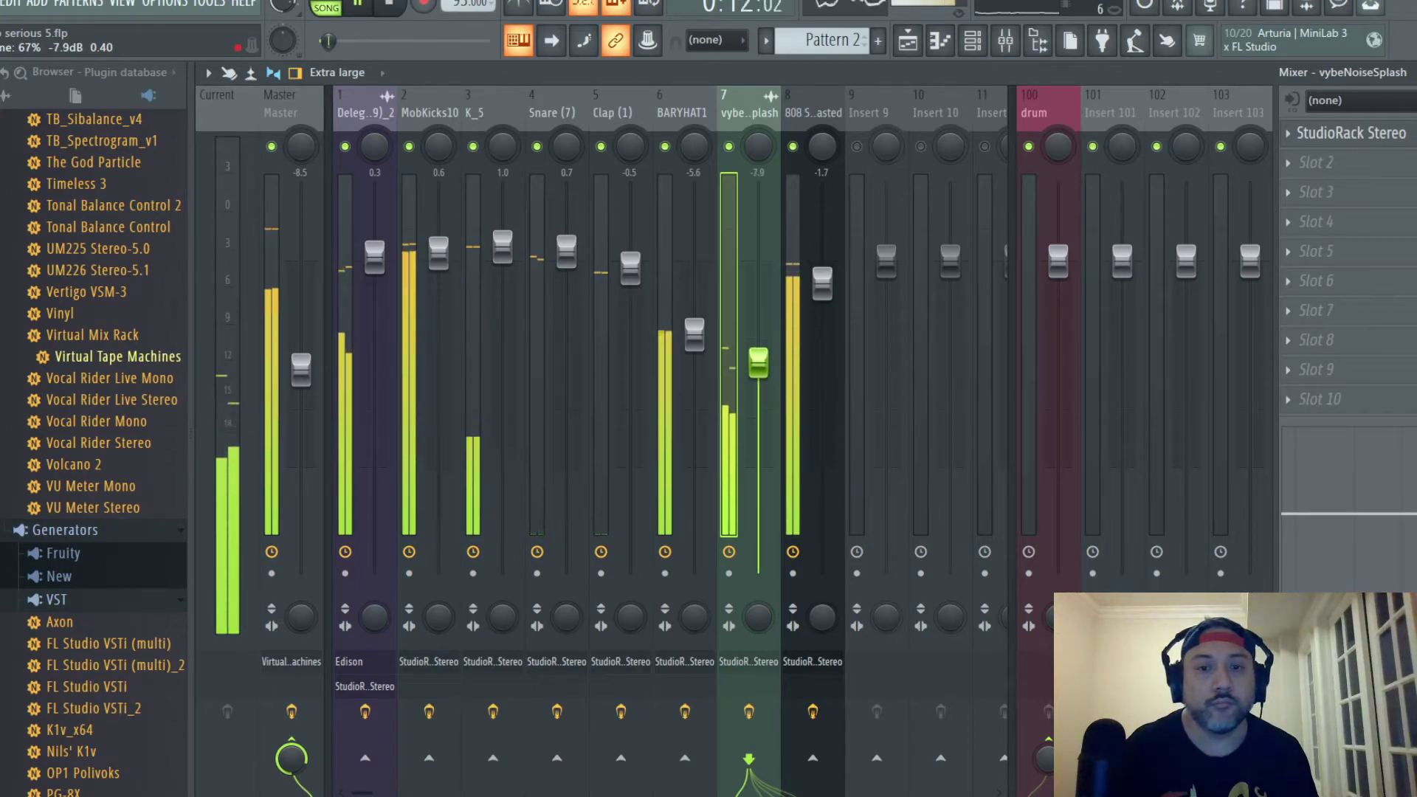
{"action": "left_click_drag", "start_coordinate": [758, 363], "coordinate": [758, 359]}
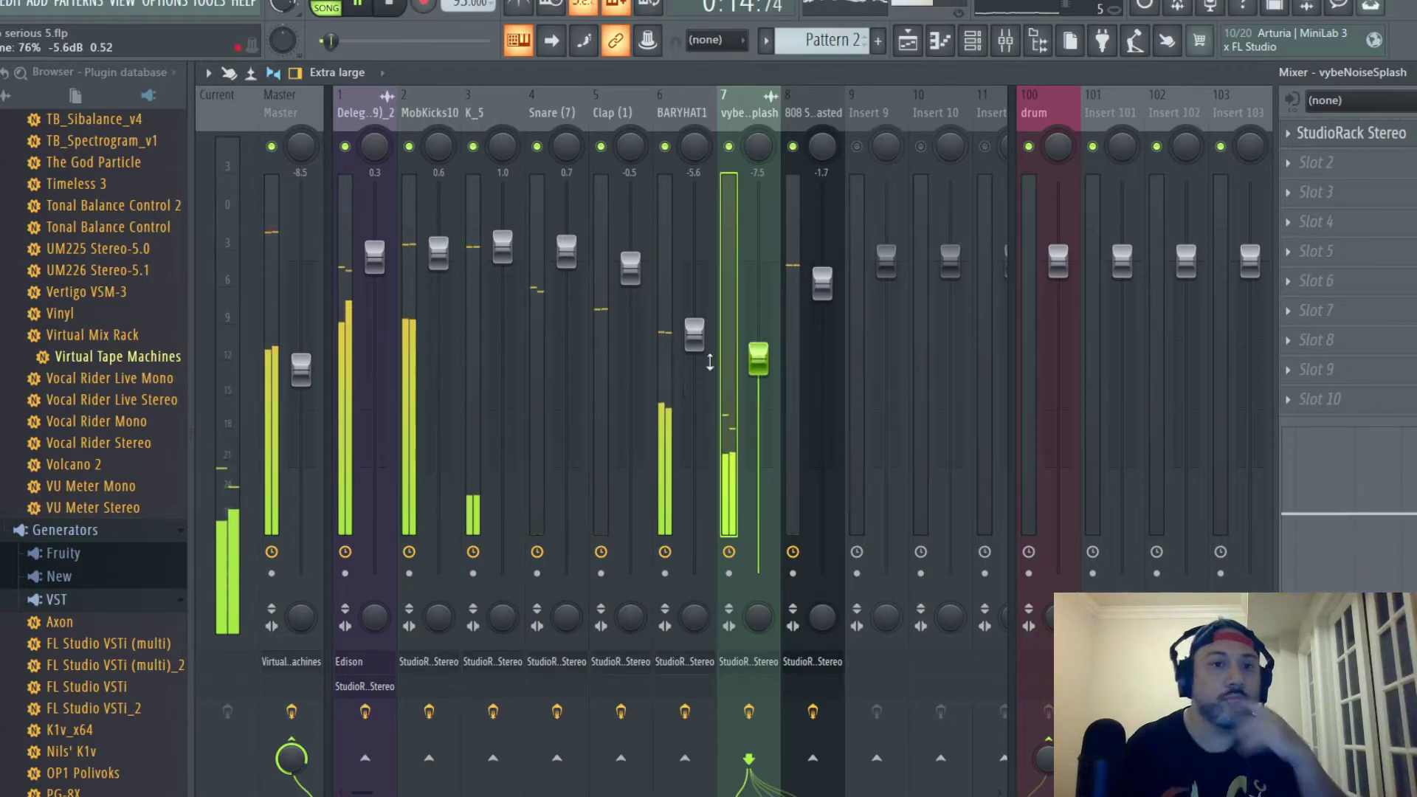
{"action": "left_click", "coordinate": [361, 107]}
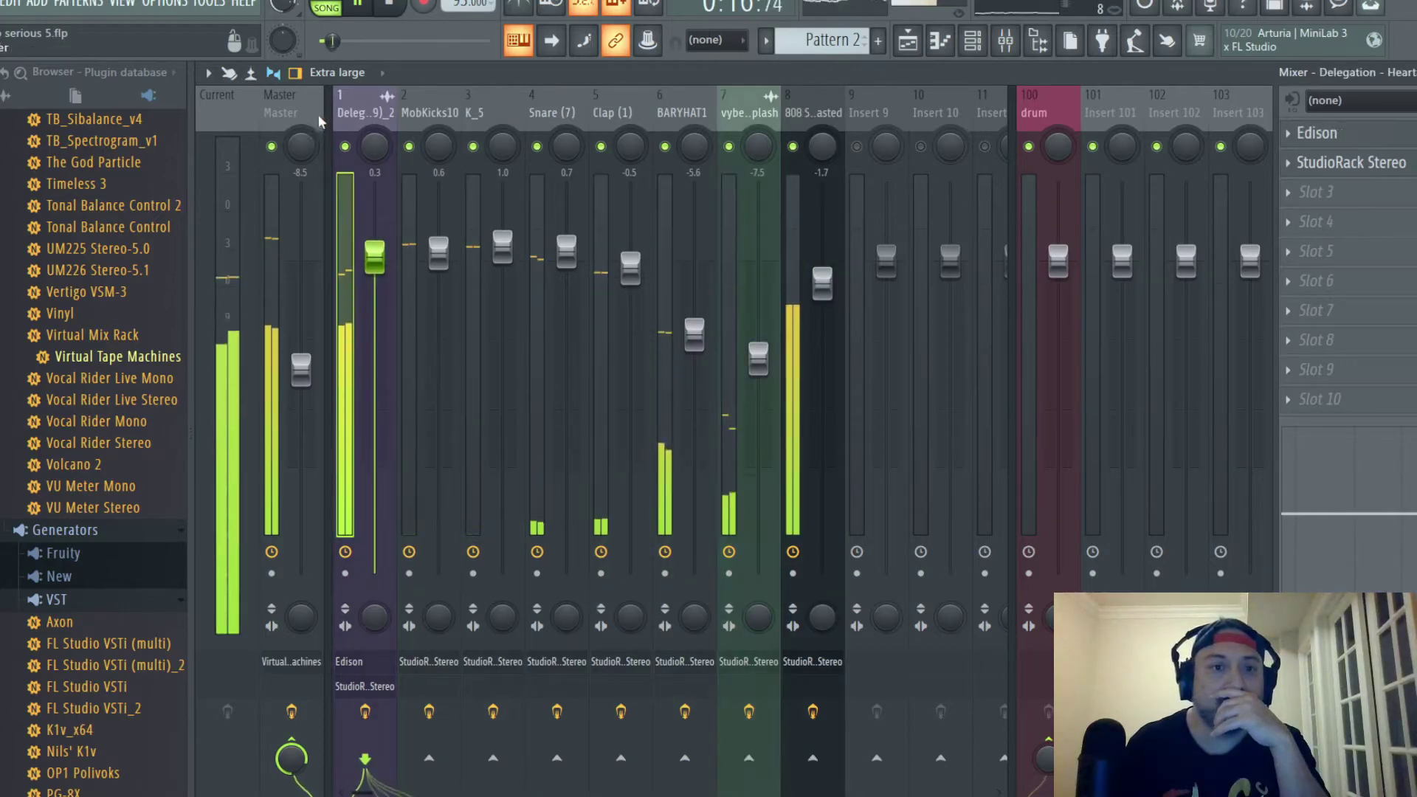
{"action": "left_click", "coordinate": [281, 103]}
{"action": "left_click", "coordinate": [6, 4]}
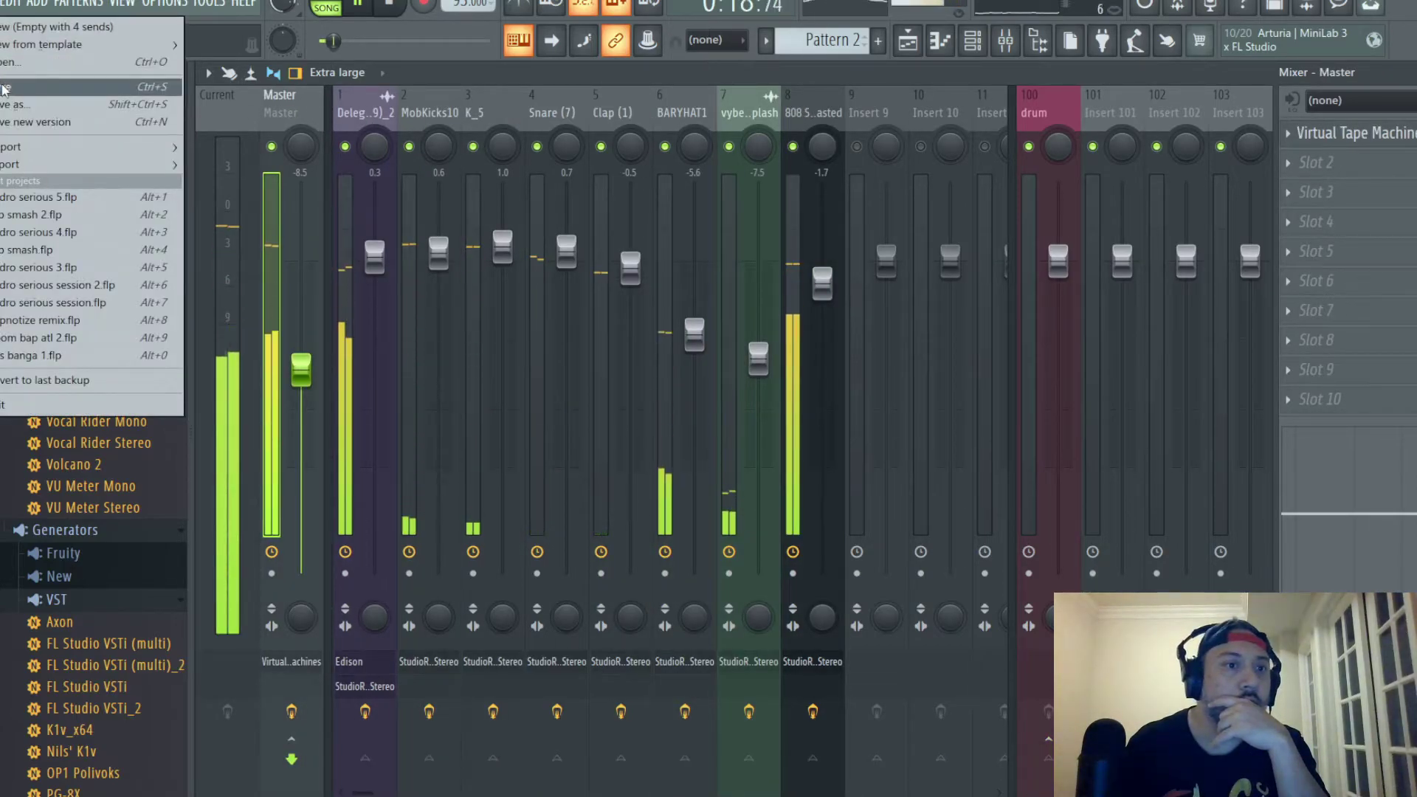
{"action": "left_click", "coordinate": [44, 88]}
{"action": "left_click", "coordinate": [1064, 262]}
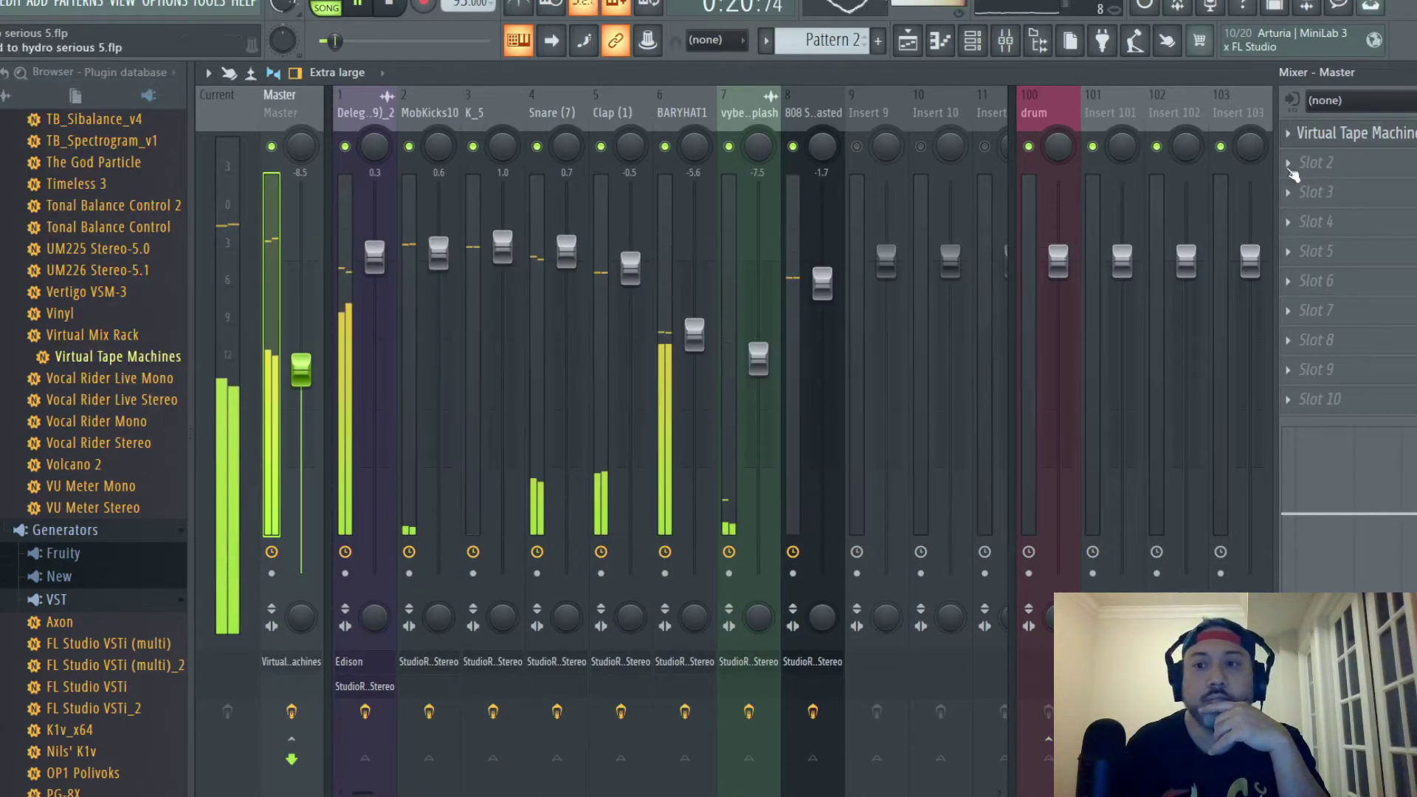
Step: Check the input and output gain and VU meters of Virtual Tape Machines on the Master, then close the plugin
{"action": "left_click", "coordinate": [1351, 133]}
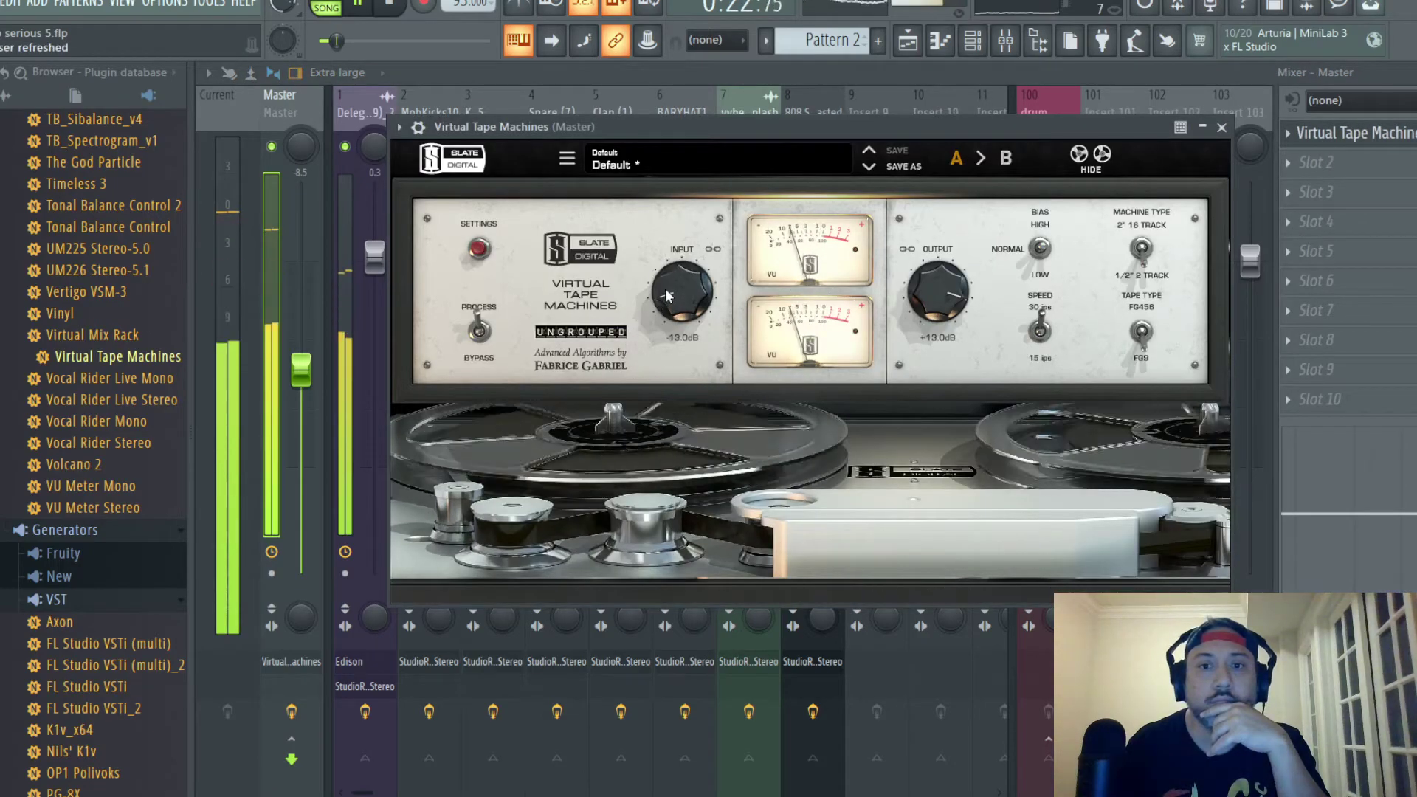
{"action": "scroll", "coordinate": [676, 292], "scroll_direction": "down", "scroll_amount": 1}
{"action": "scroll", "coordinate": [677, 293], "scroll_direction": "up", "scroll_amount": 1}
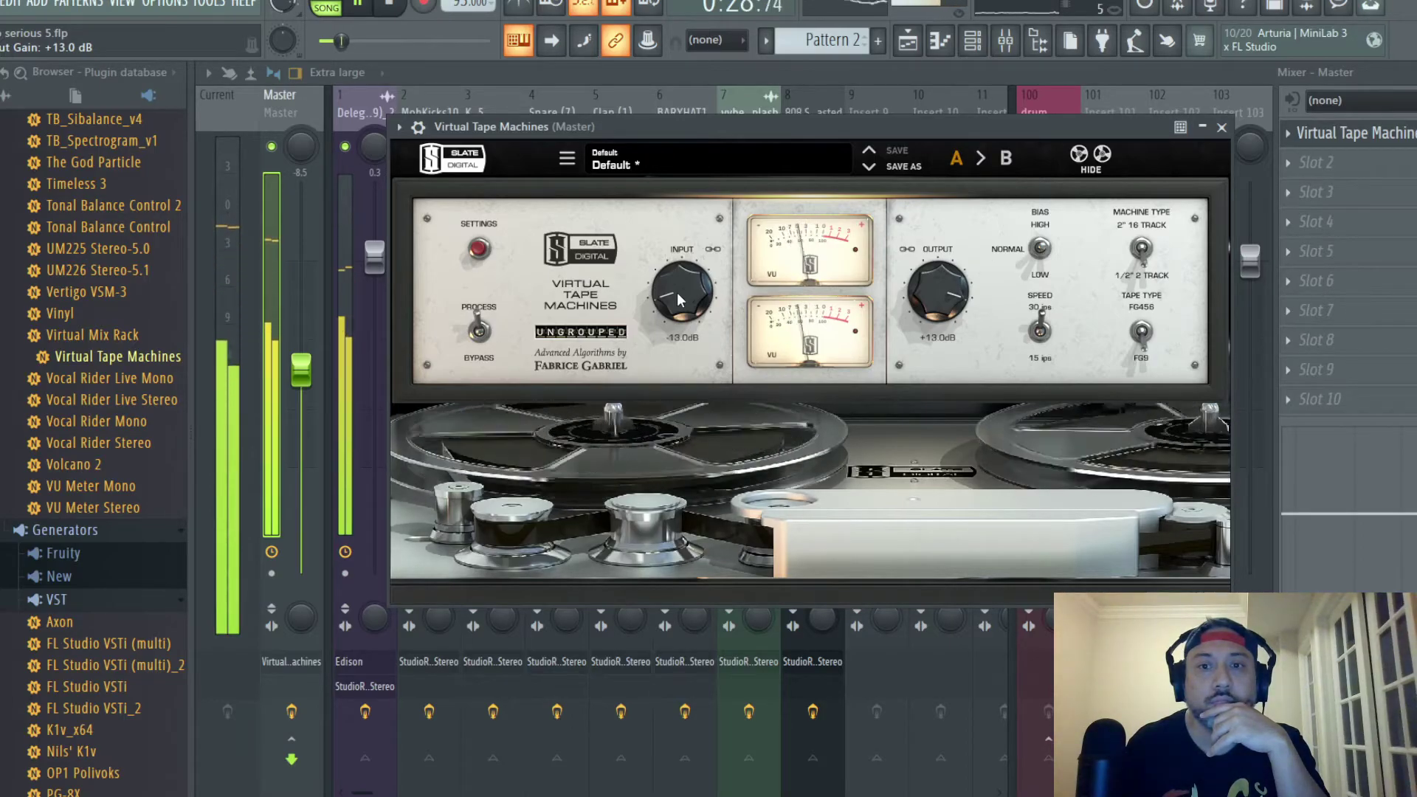
{"action": "left_click", "coordinate": [1222, 128]}
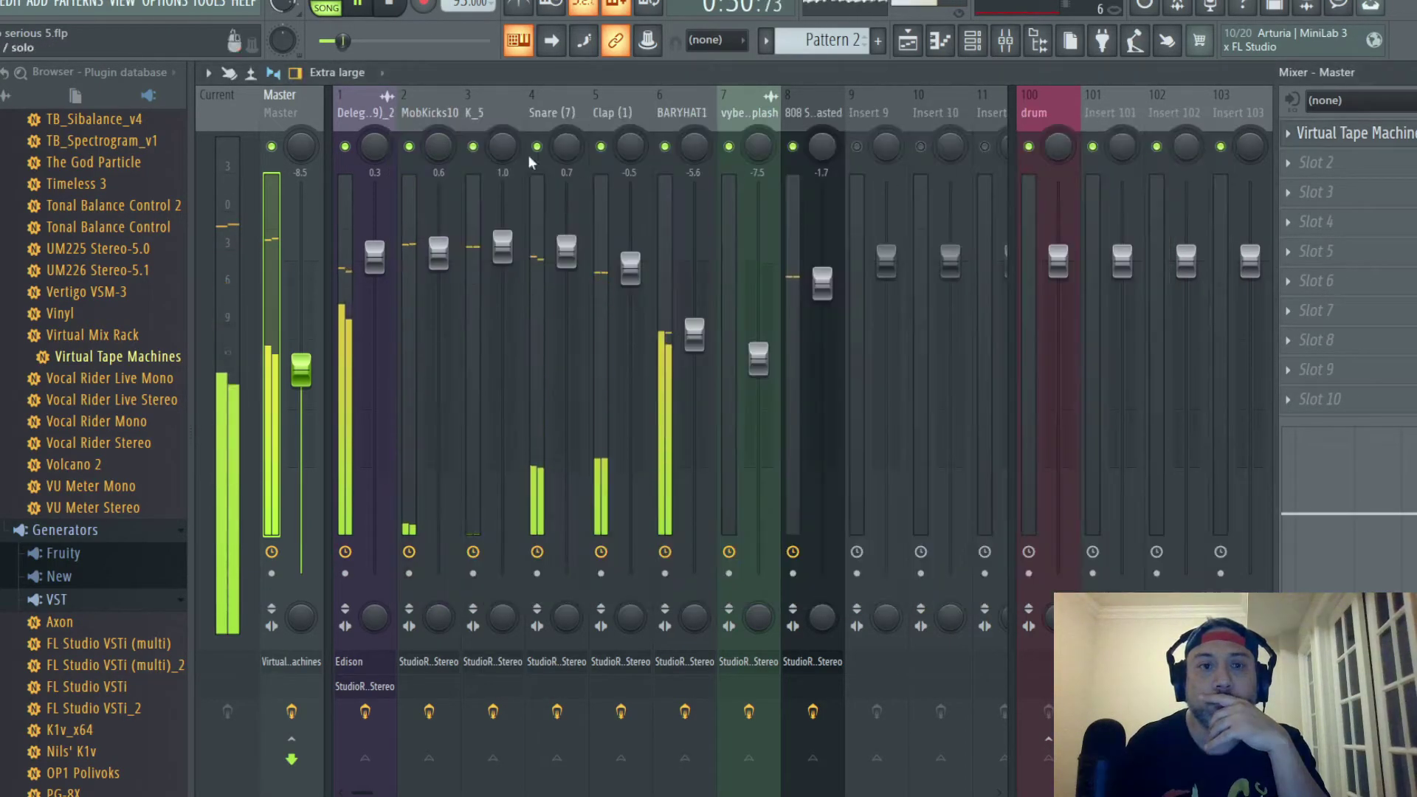
Step: Save the project without removing the Edison instance
{"action": "left_click", "coordinate": [3, 4]}
{"action": "left_click", "coordinate": [45, 87]}
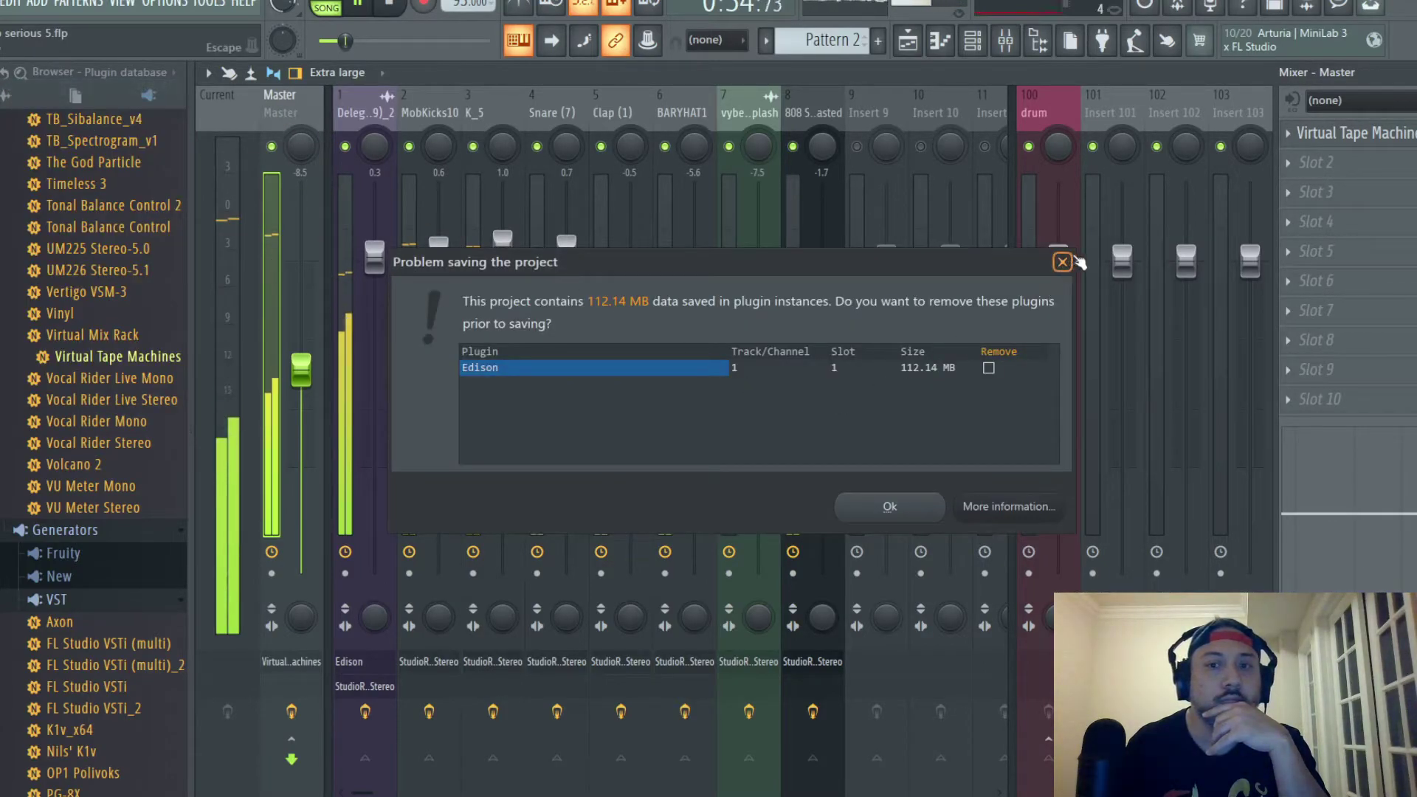
{"action": "left_click", "coordinate": [1062, 262]}
Step: Lower the Master fader to about -10.7 dB and save the project
{"action": "left_click_drag", "start_coordinate": [301, 369], "coordinate": [301, 394]}
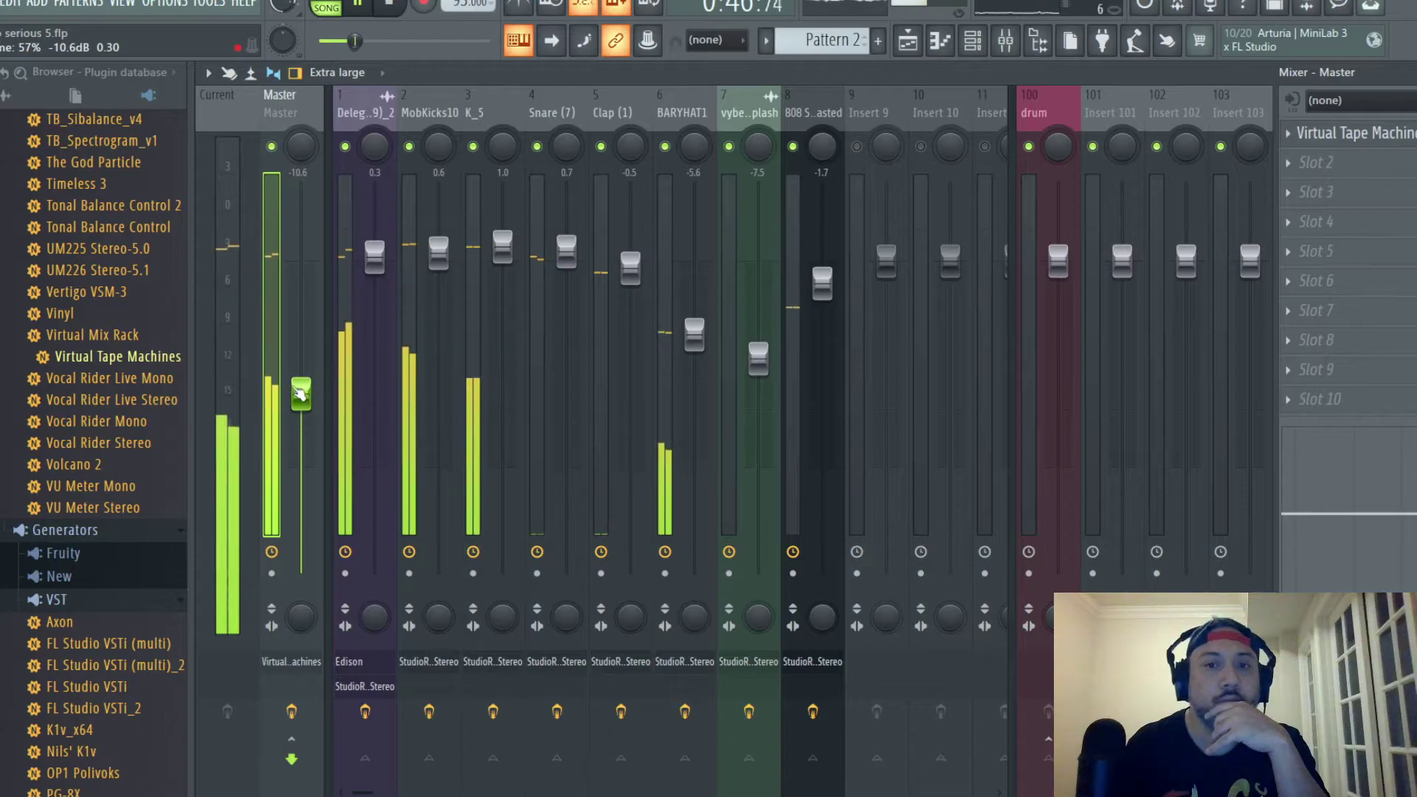
{"action": "key", "text": "alt+f"}
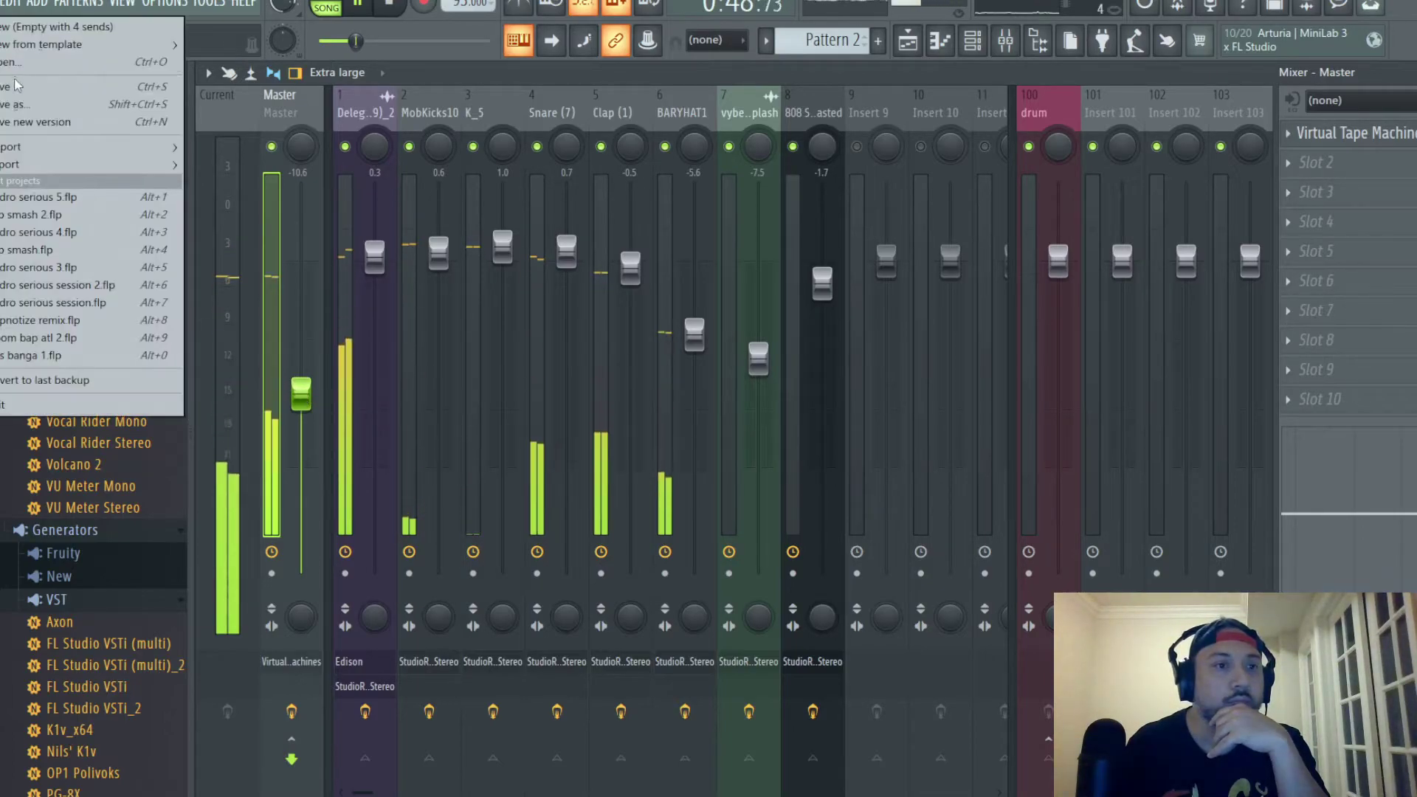
{"action": "left_click", "coordinate": [19, 96]}
{"action": "key", "text": "Return"}
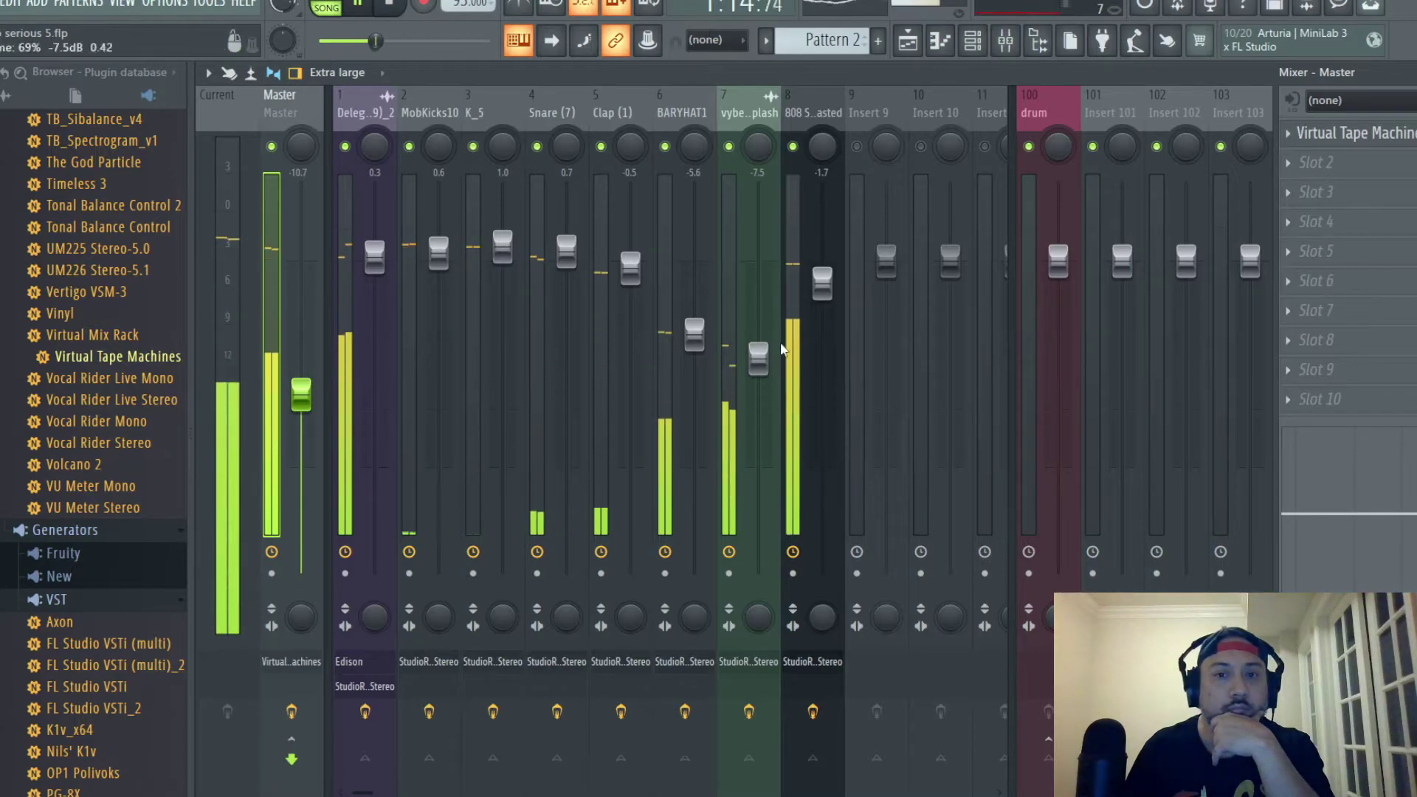
Step: Fine-tune the vybeNoiseSplash fader to about -7.7 dB and the Delegation sample fader to about 0.4 dB, and save the project
{"action": "left_click", "coordinate": [749, 112]}
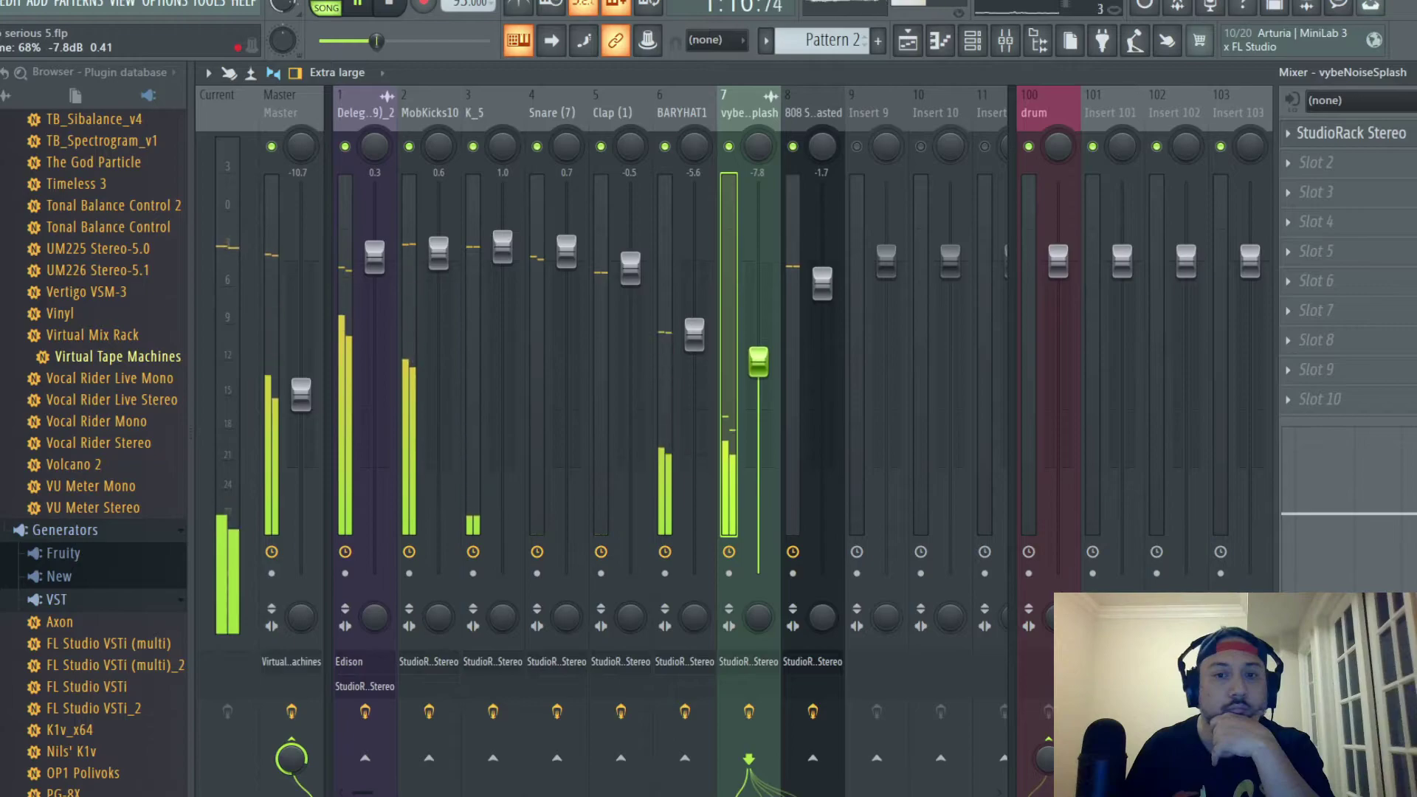
{"action": "left_click", "coordinate": [371, 262]}
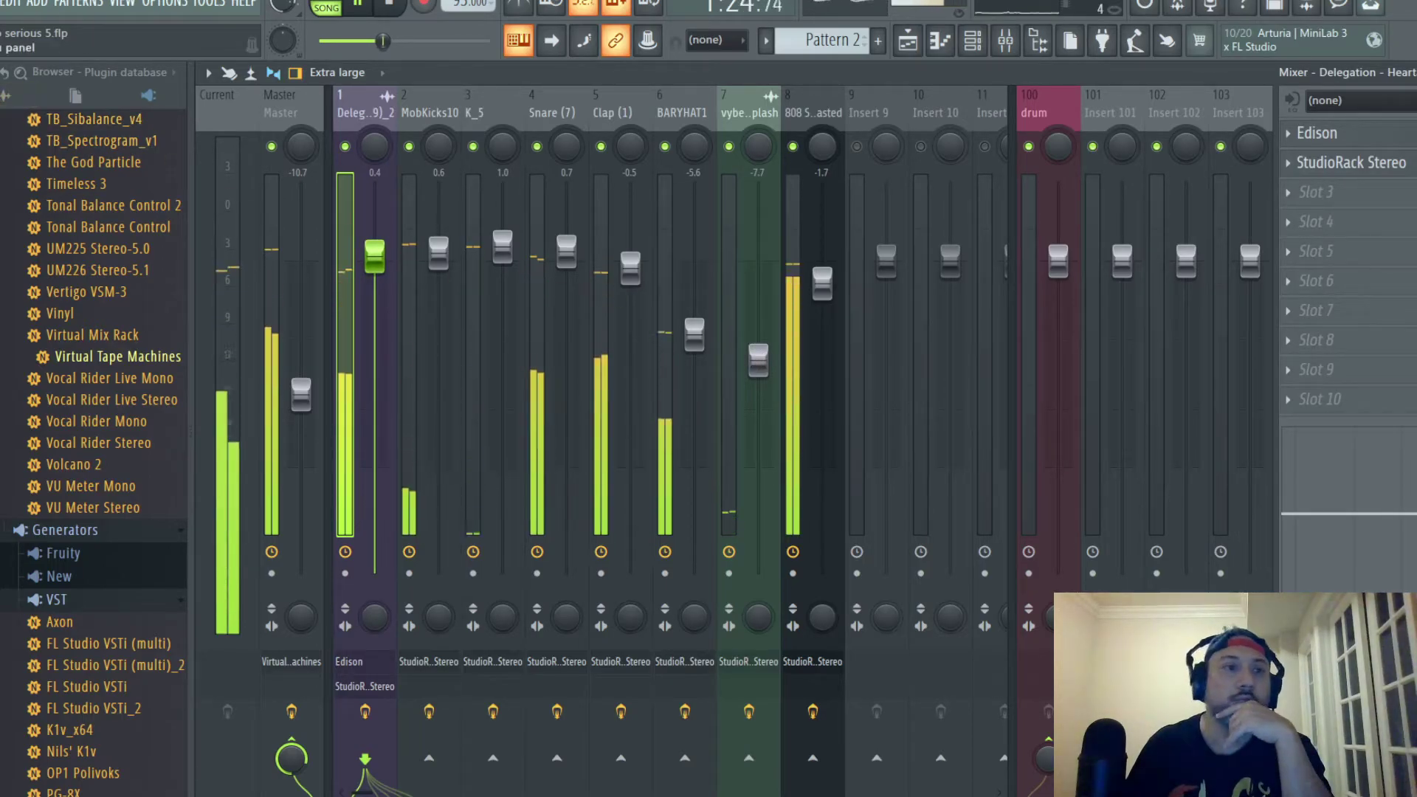
{"action": "left_click", "coordinate": [1, 3]}
{"action": "left_click", "coordinate": [8, 86]}
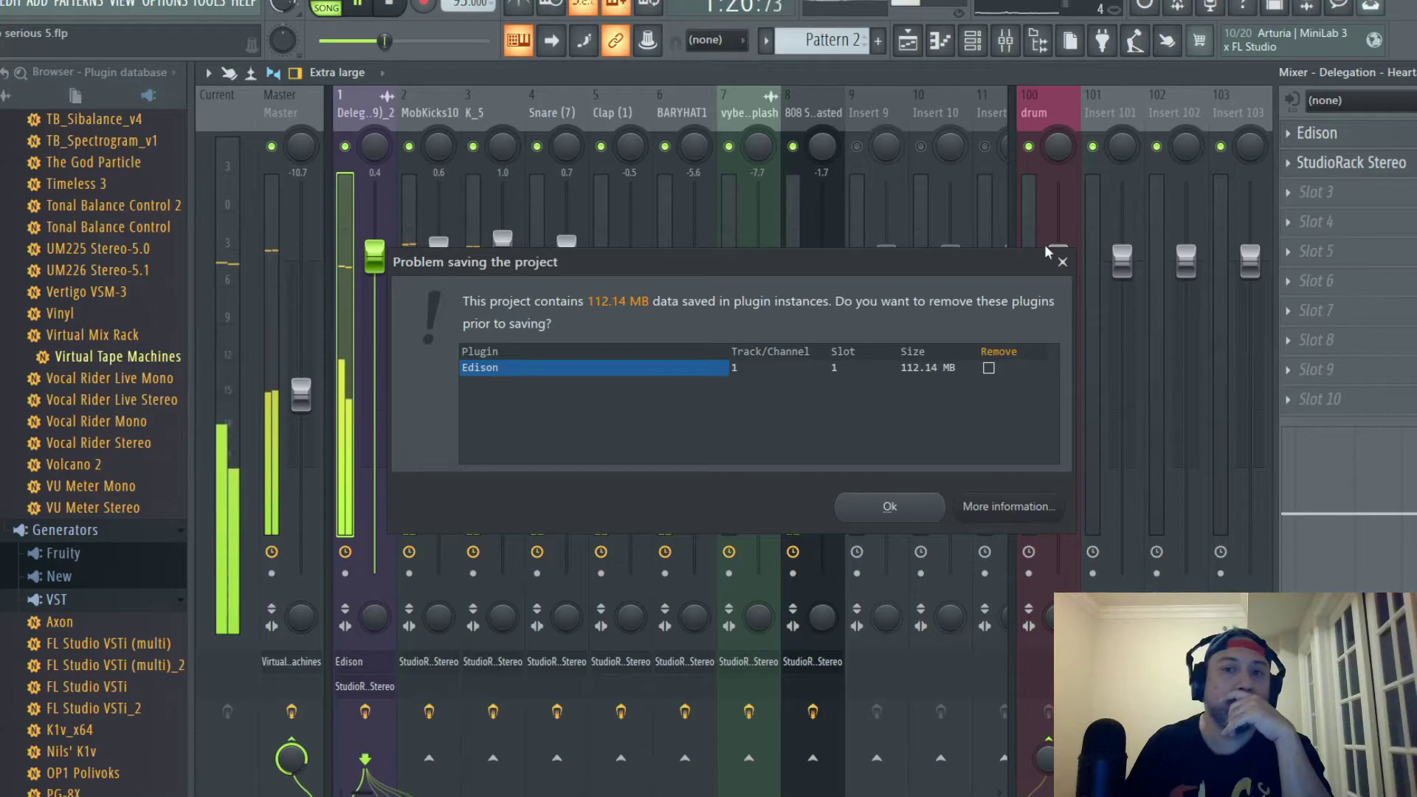
{"action": "left_click", "coordinate": [1063, 262]}
Step: Check the LALA compressor's meter and gain in the K_5 track's StudioRack, then close both windows and return to the Master
{"action": "left_click", "coordinate": [282, 102]}
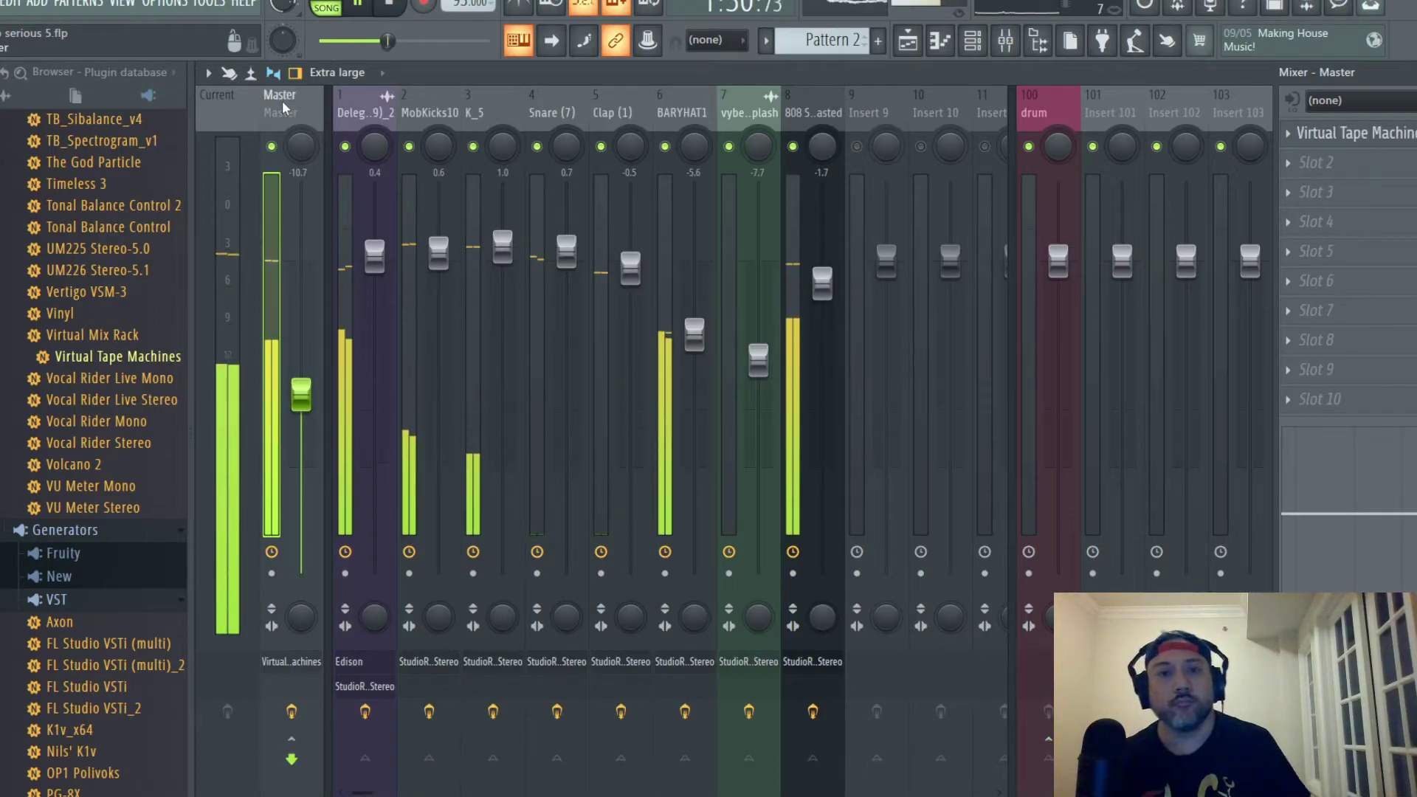
{"action": "left_click", "coordinate": [489, 100]}
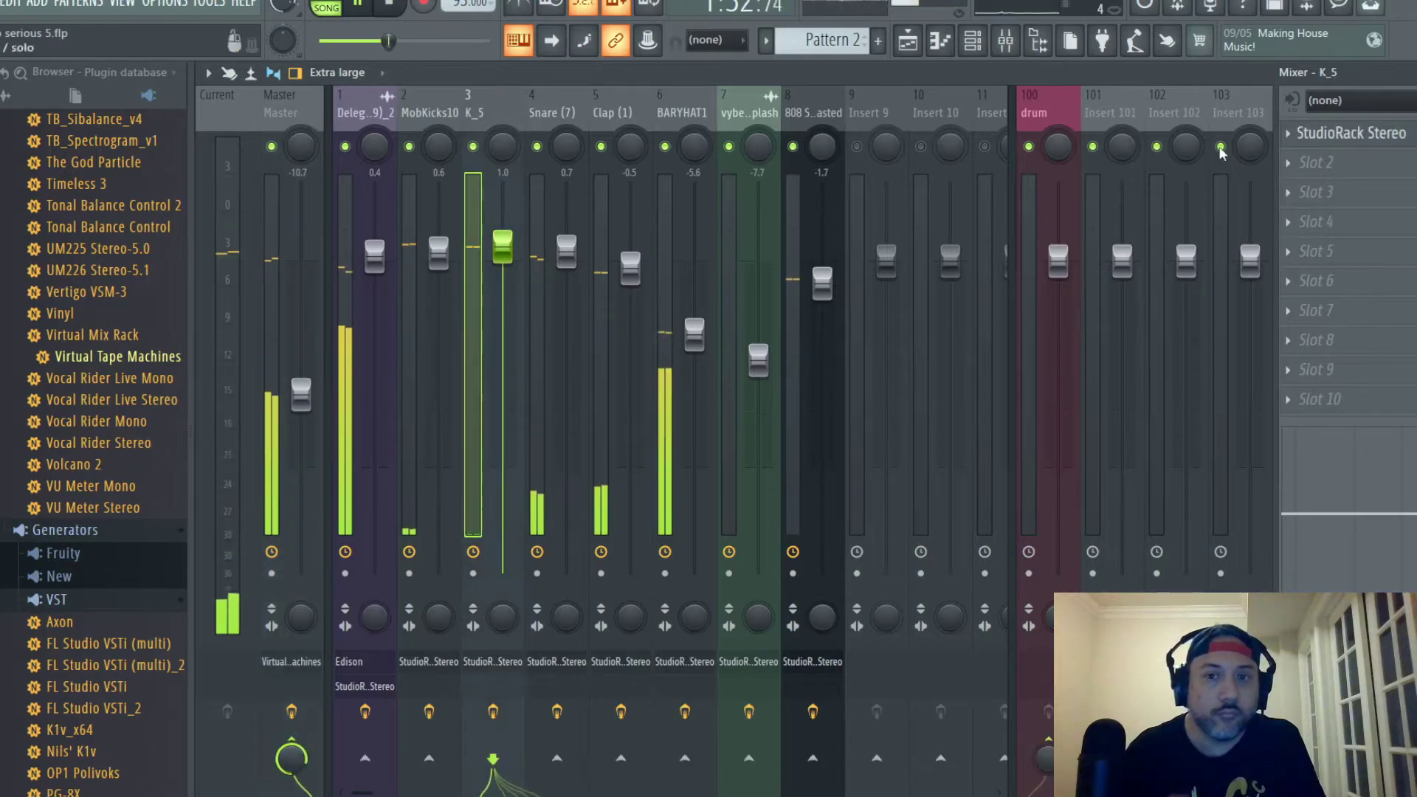
{"action": "left_click", "coordinate": [1361, 133]}
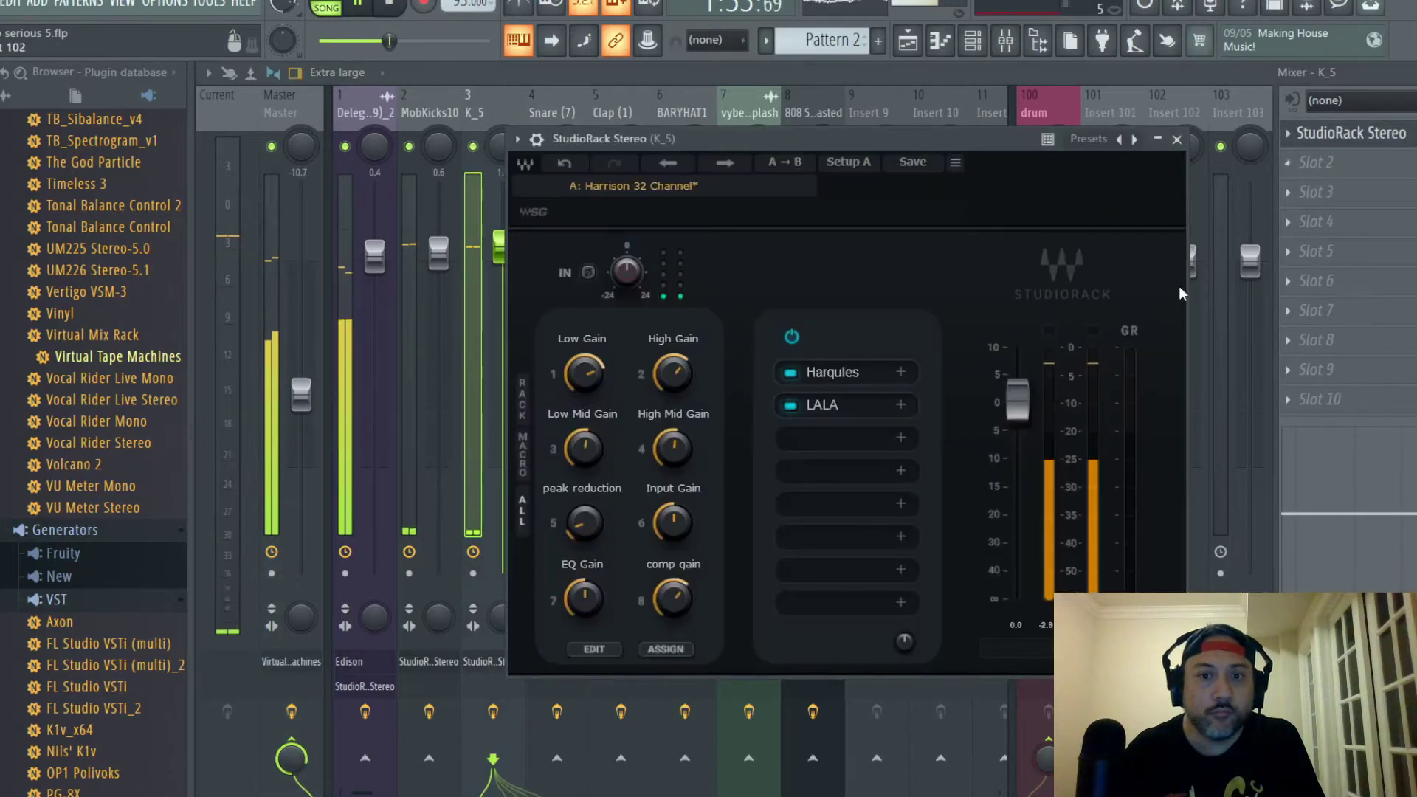
{"action": "left_click", "coordinate": [826, 408]}
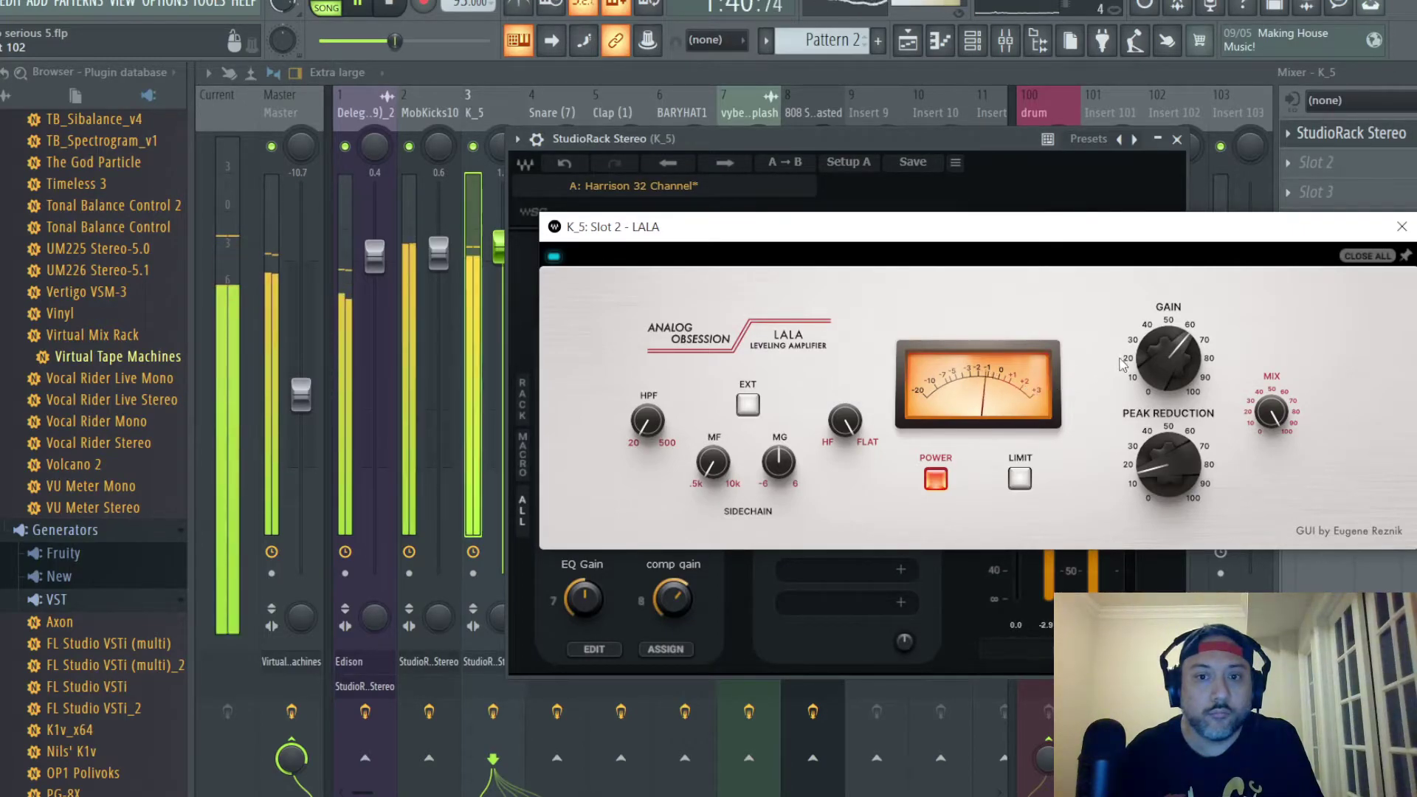
{"action": "mouse_move", "coordinate": [1183, 337]}
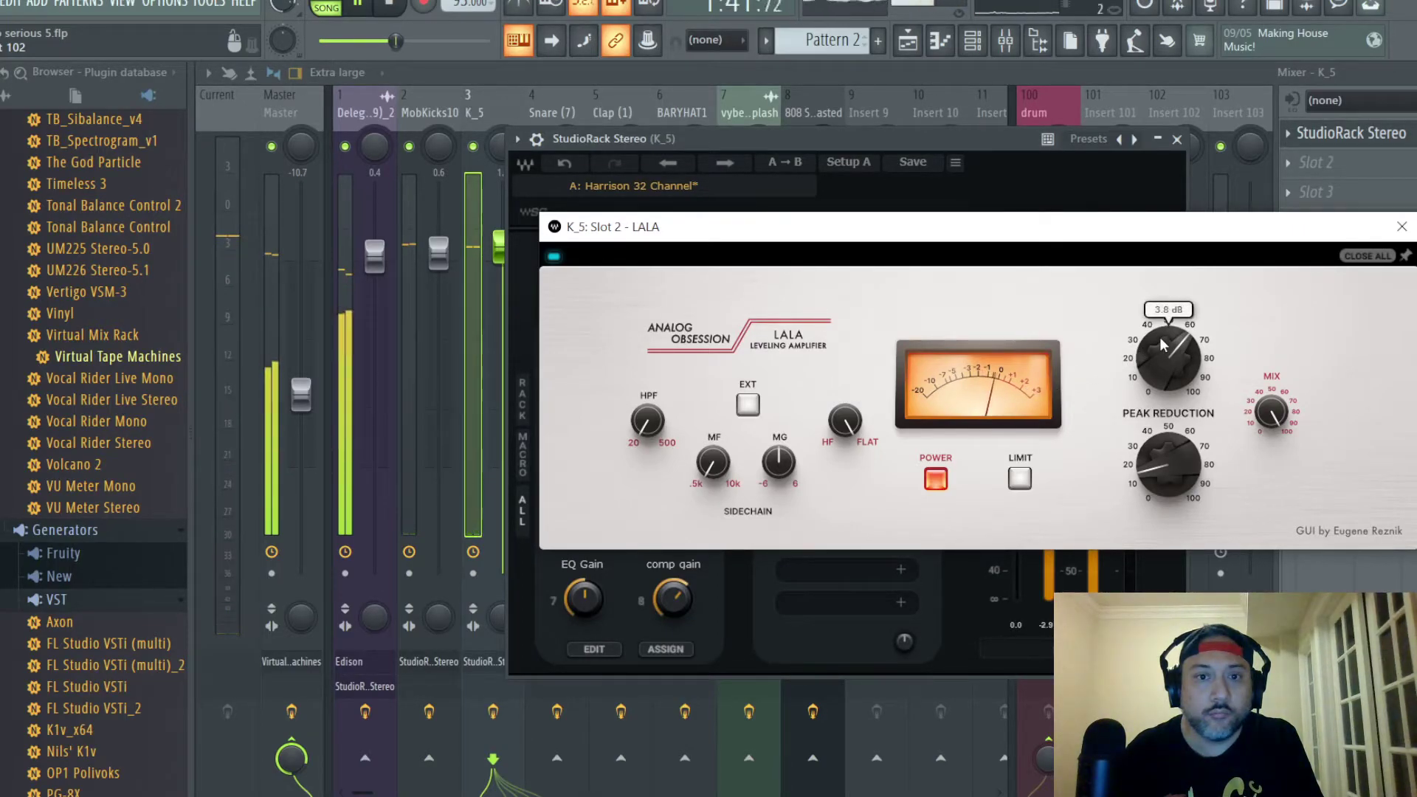
{"action": "left_click", "coordinate": [1400, 231]}
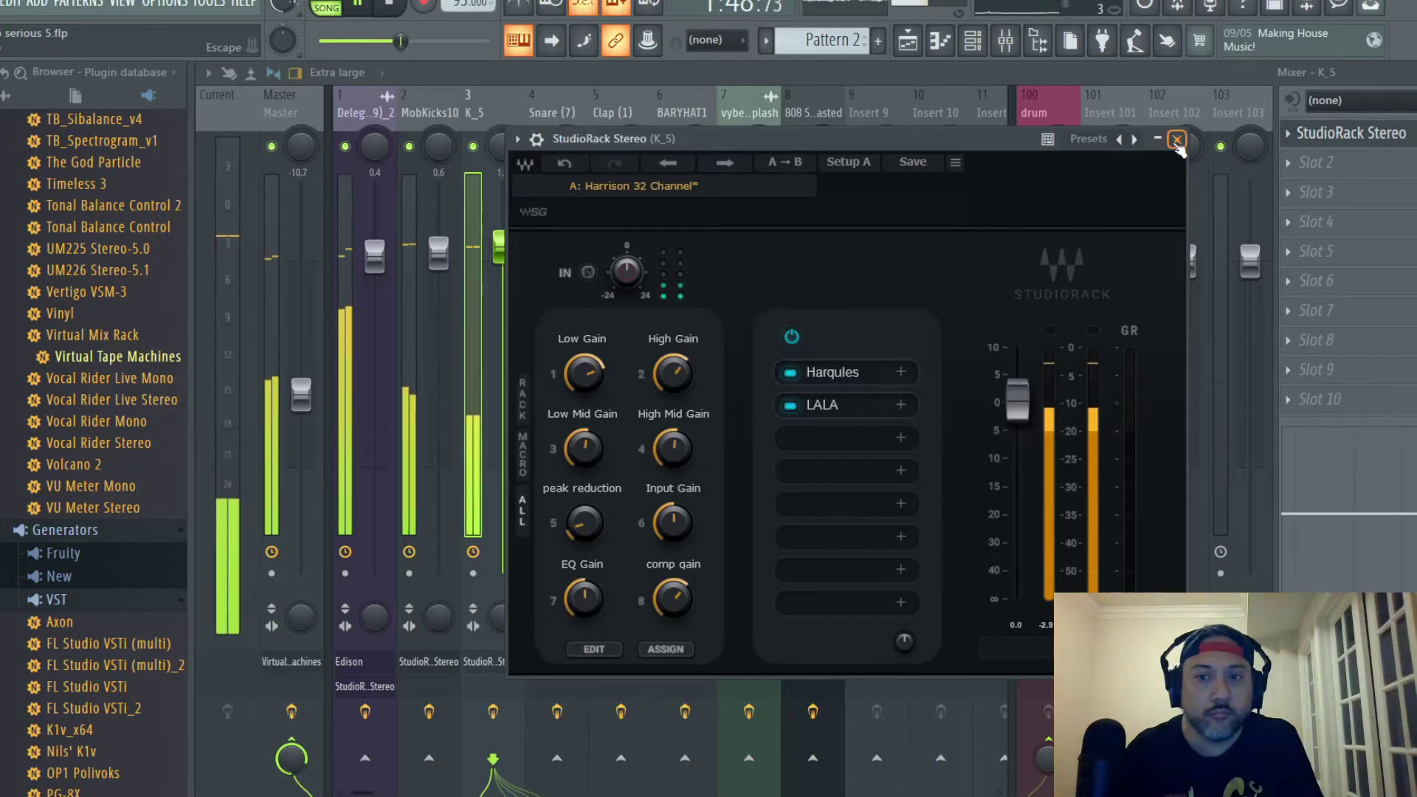
{"action": "left_click", "coordinate": [1177, 140]}
{"action": "left_click", "coordinate": [297, 111]}
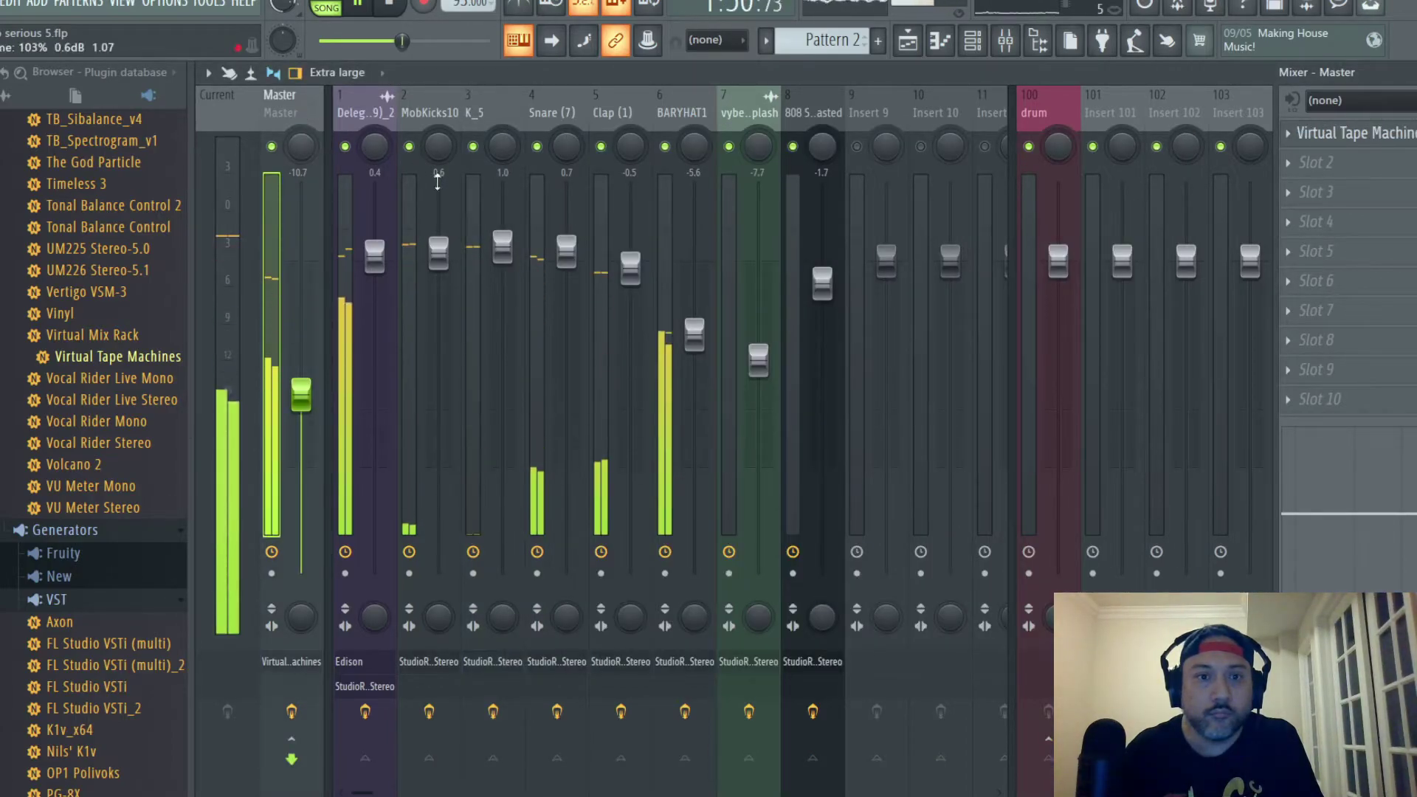
Step: Keep the MobKicks10 fader at 0.6 dB, set the K_5 fader to about 1.1 dB, and save the project
{"action": "left_click", "coordinate": [440, 253]}
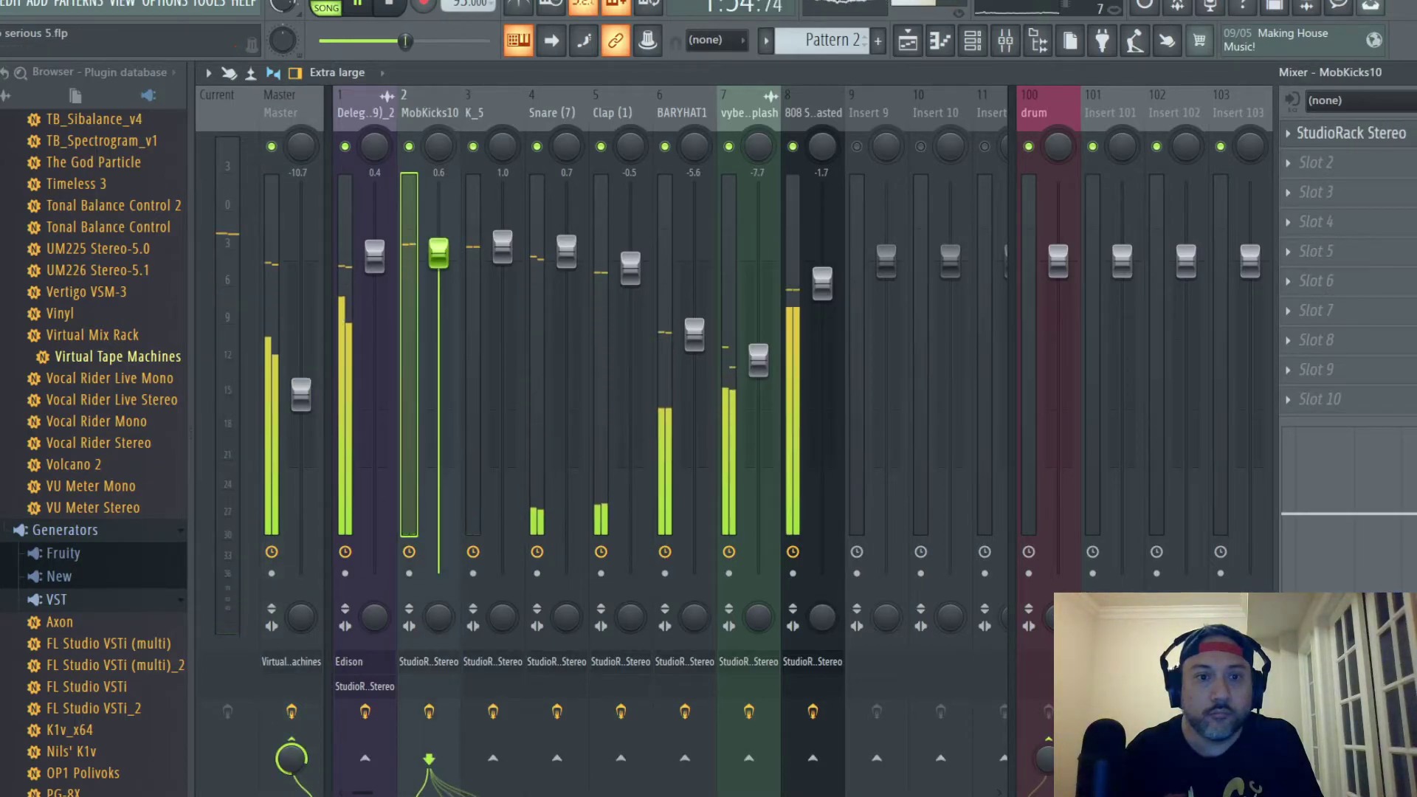
{"action": "left_click", "coordinate": [508, 250]}
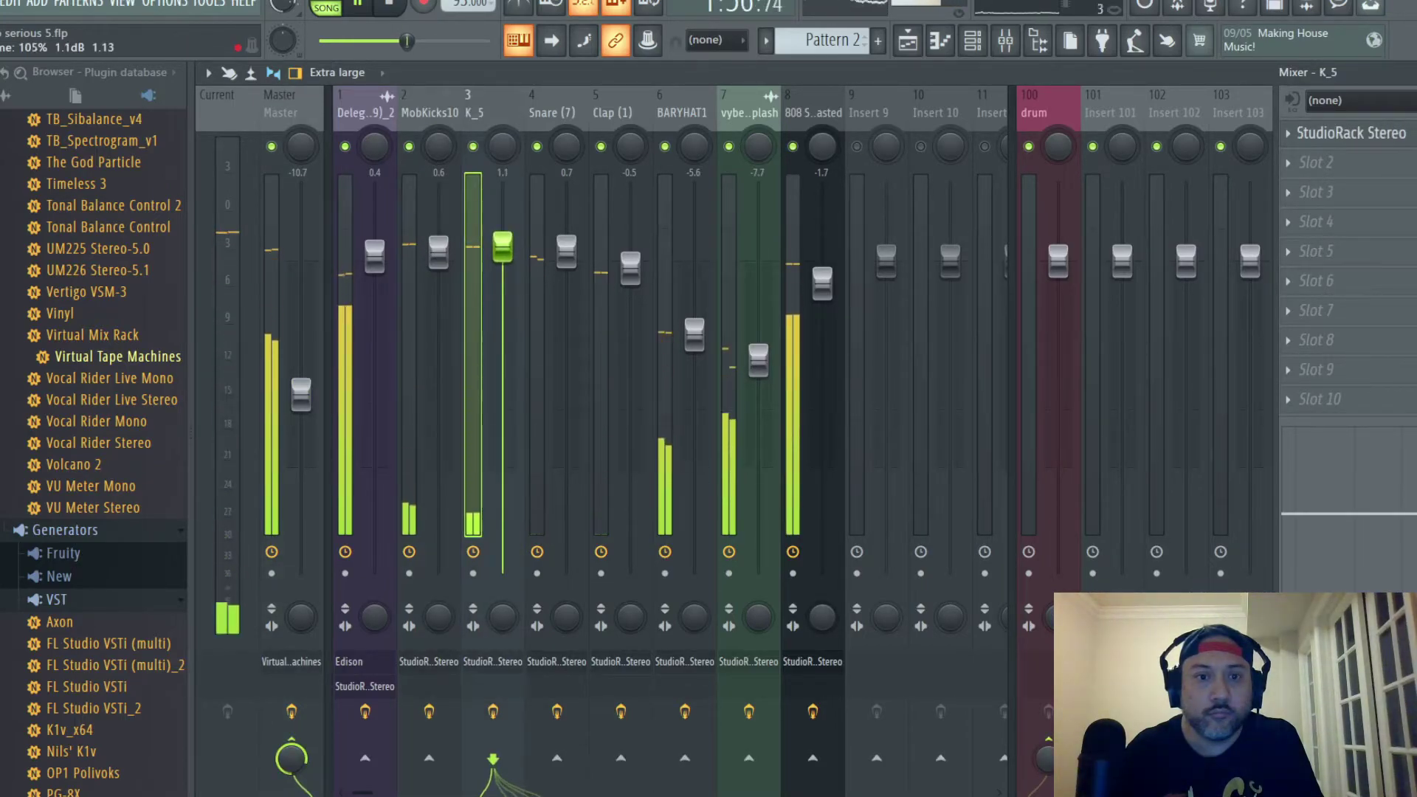
{"action": "left_click", "coordinate": [318, 113]}
{"action": "key", "text": "alt+f"}
{"action": "key", "text": "ctrl+s"}
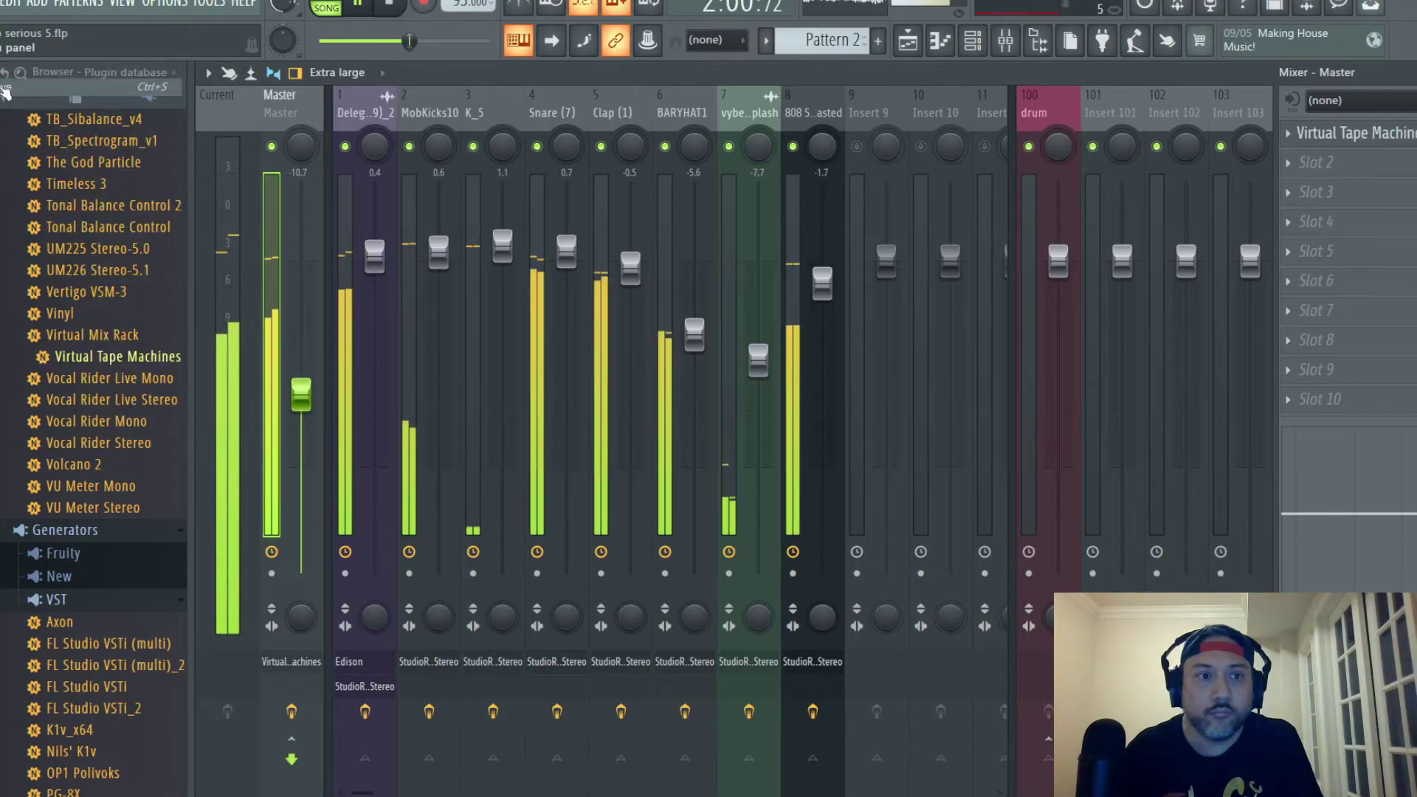
{"action": "left_click", "coordinate": [1063, 263]}
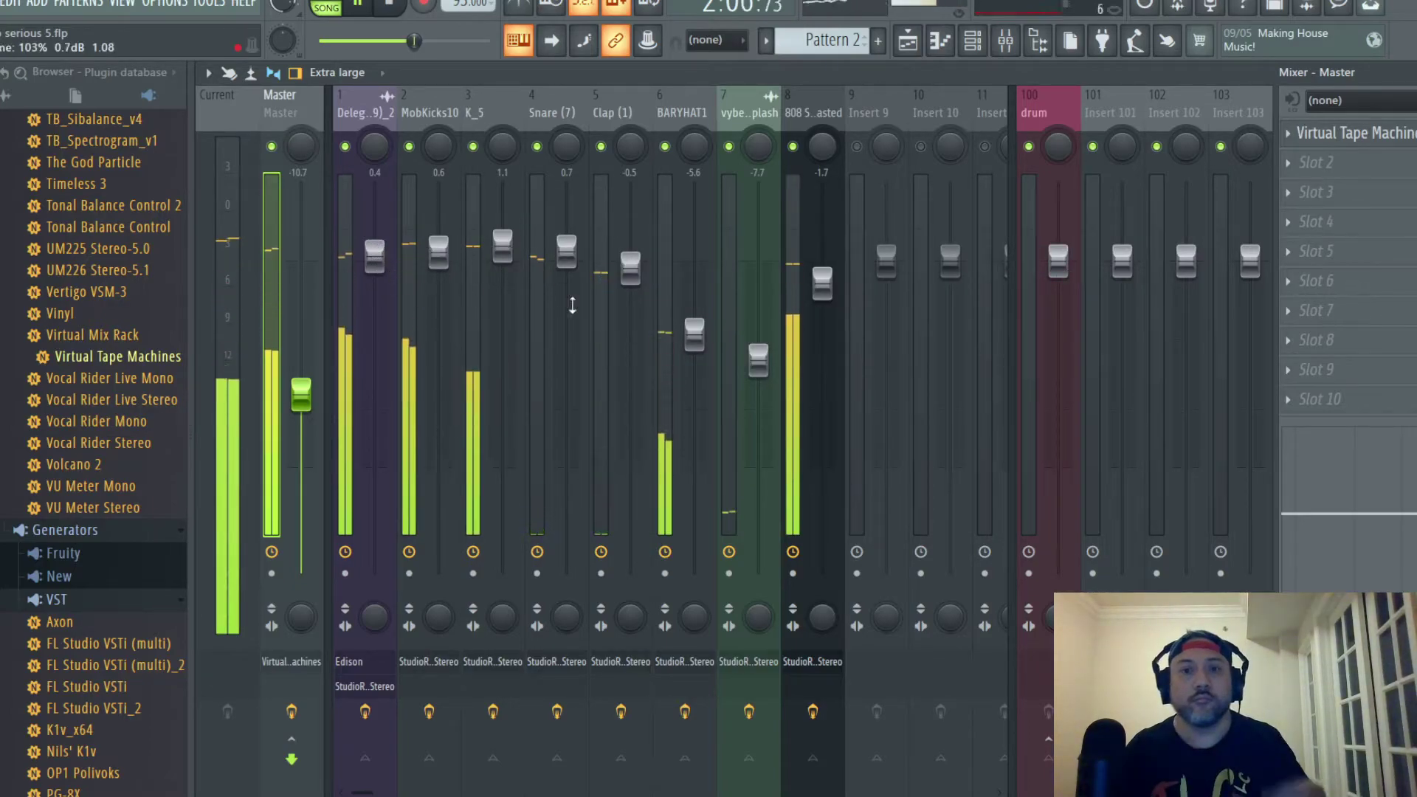
Step: Keep the 808 Synth Blasted fader at about -1.7 dB and save the project with its Edison data
{"action": "left_click", "coordinate": [820, 284]}
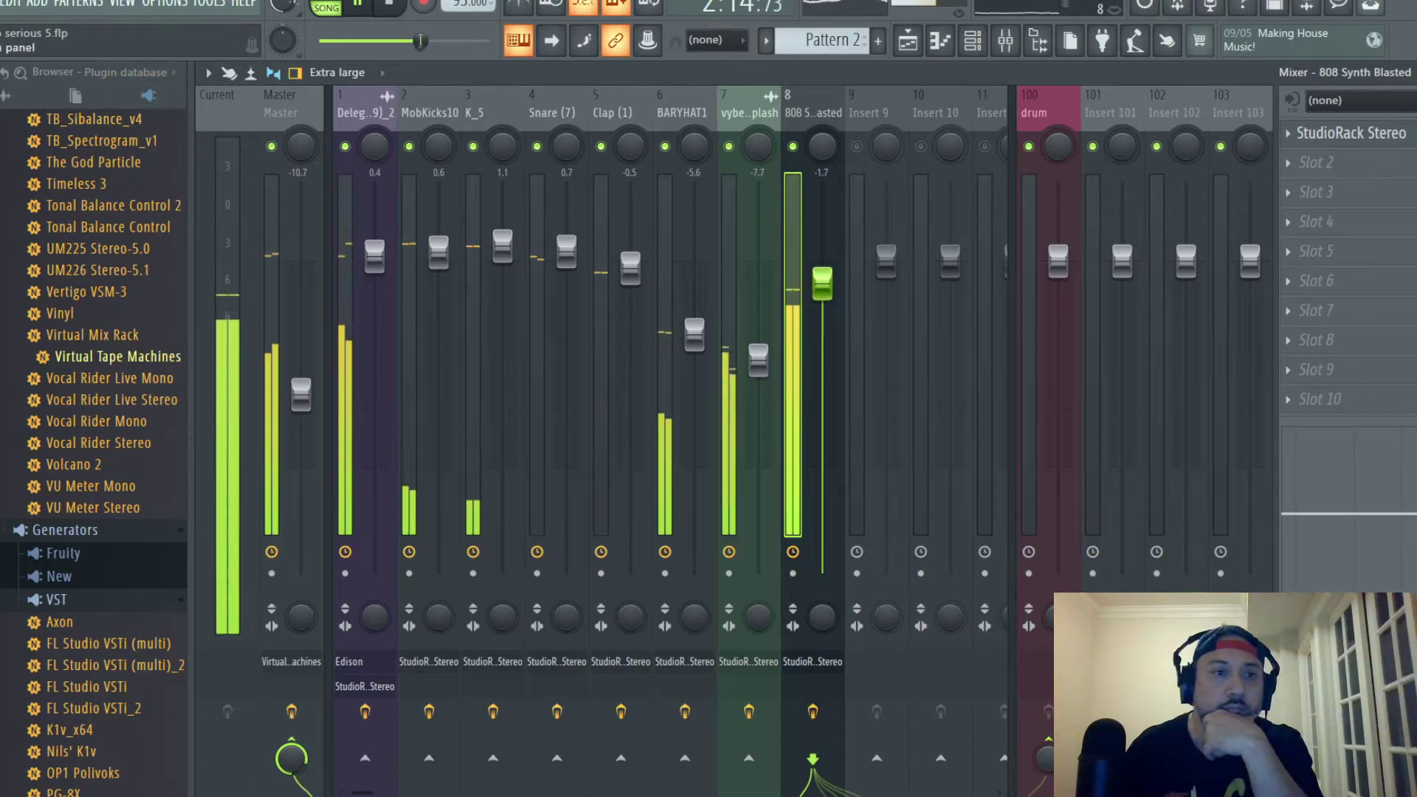
{"action": "left_click", "coordinate": [3, 3]}
{"action": "left_click", "coordinate": [18, 85]}
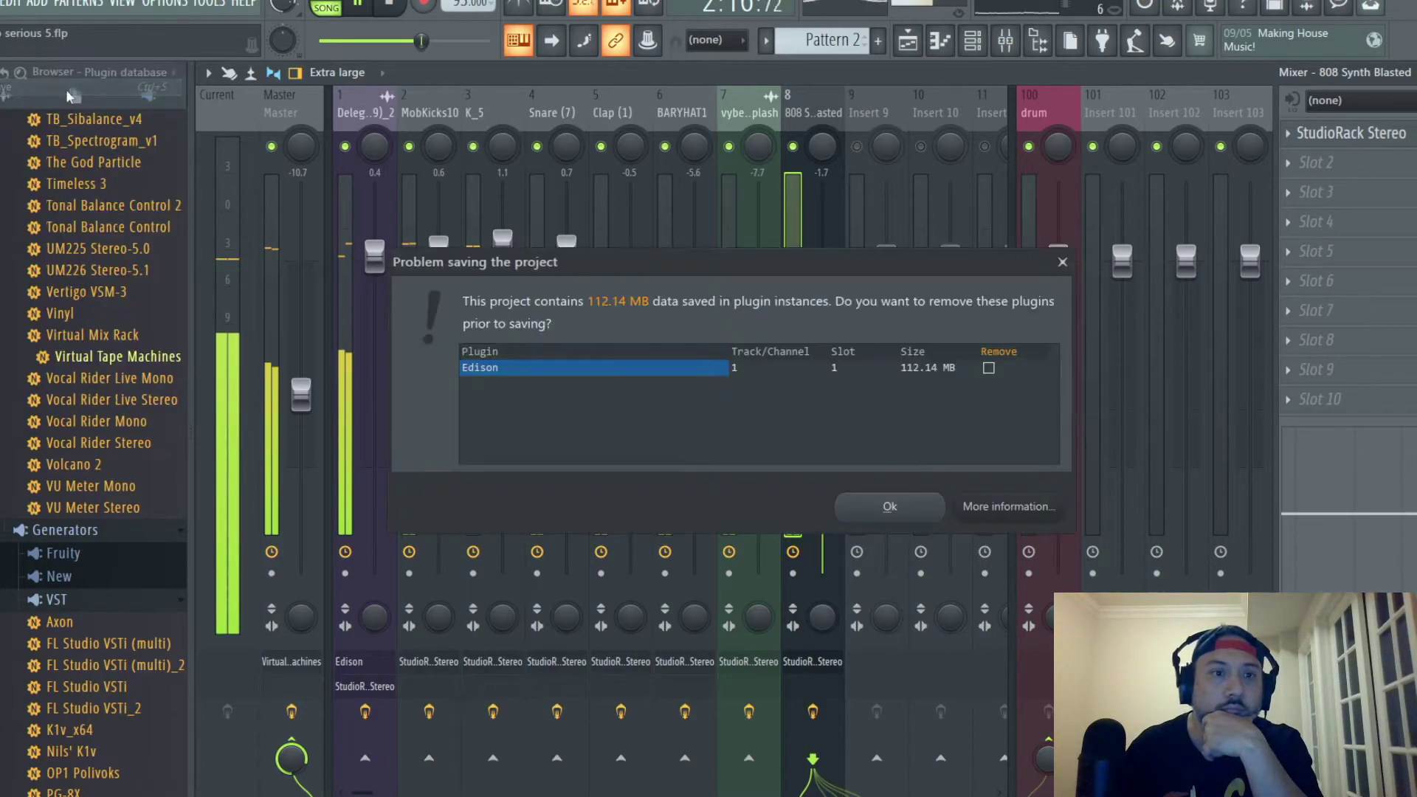
{"action": "key", "text": "Return"}
Step: Select the Master track and save the project again, leaving the Edison instance in place
{"action": "left_click", "coordinate": [300, 126]}
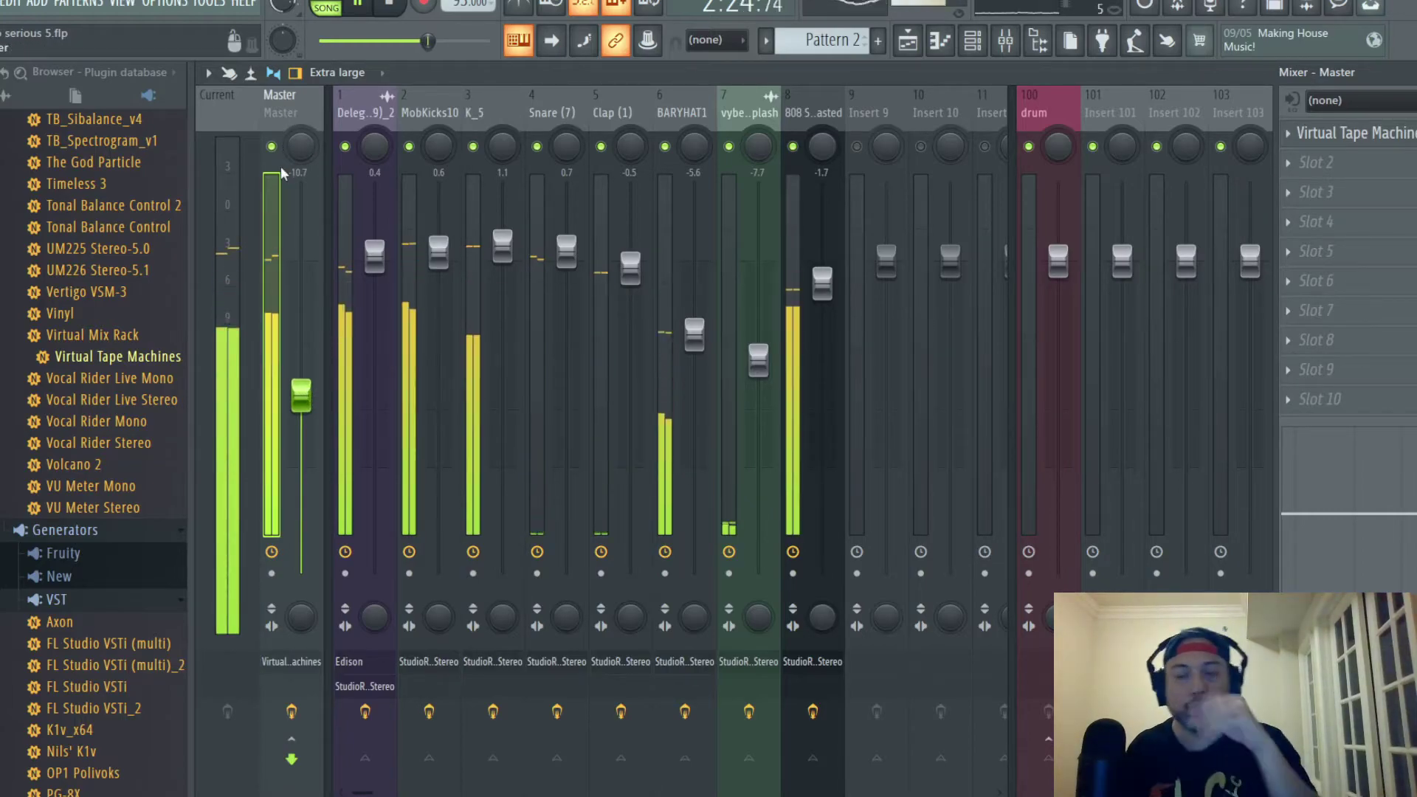
{"action": "left_click", "coordinate": [3, 3]}
{"action": "left_click", "coordinate": [20, 90]}
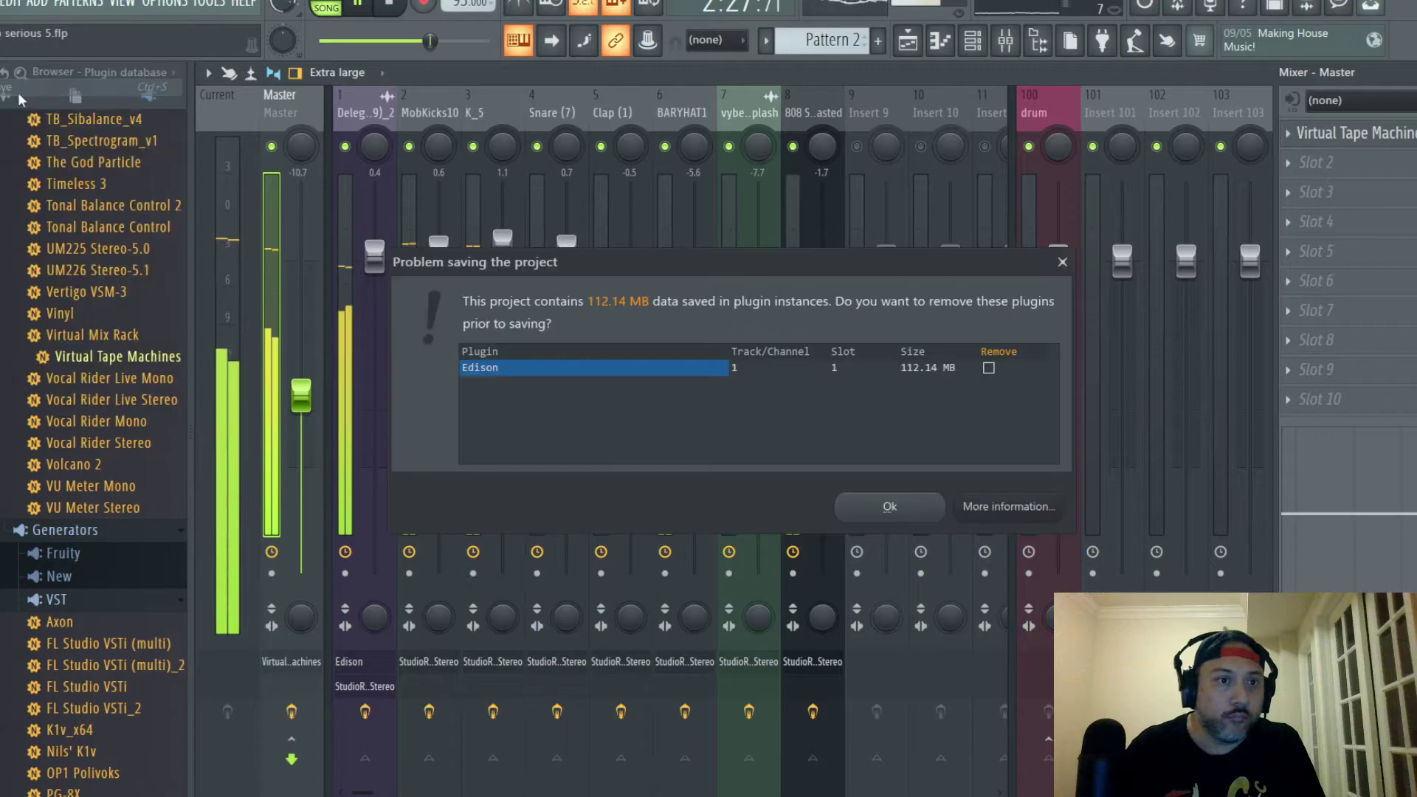
{"action": "left_click", "coordinate": [1062, 262]}
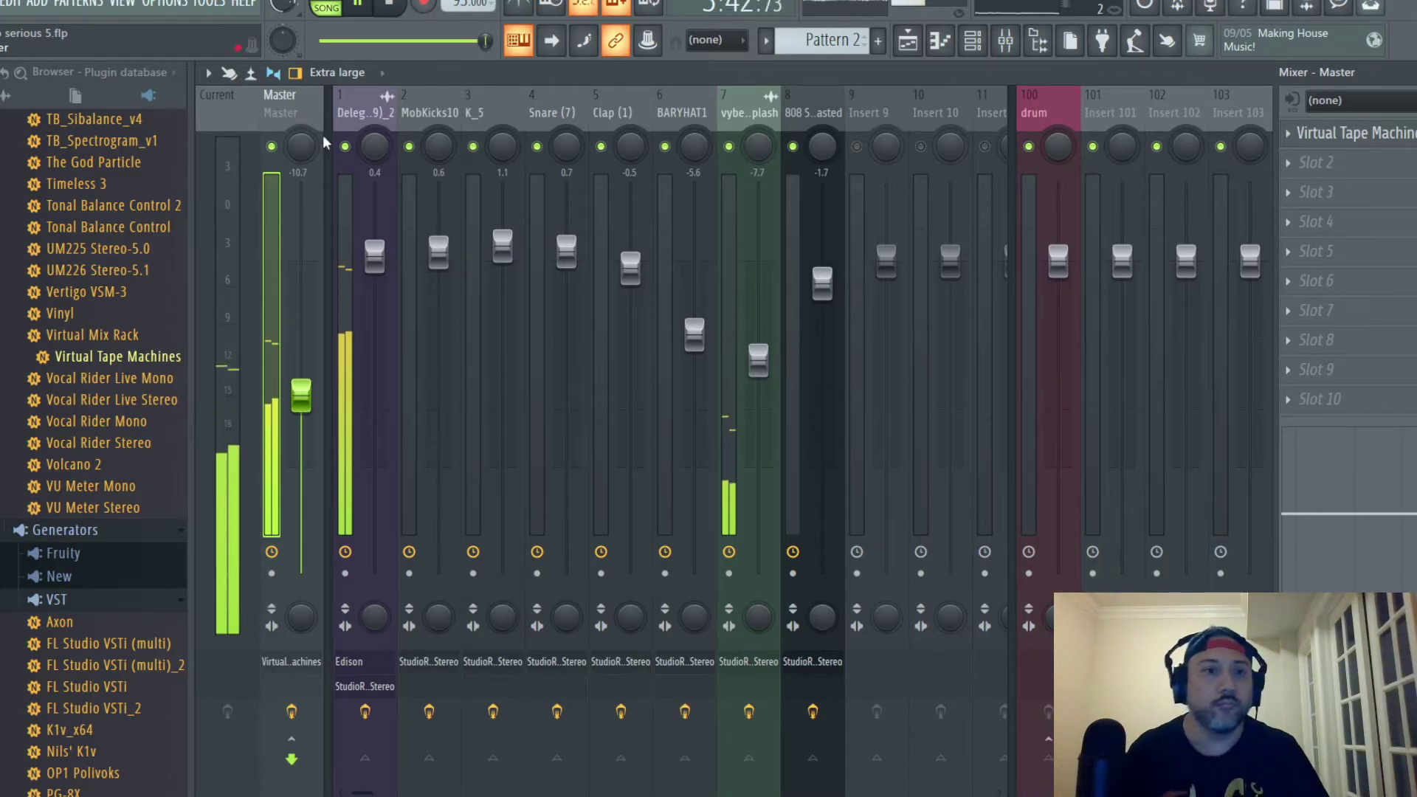
Step: Save the project with its Edison data kept and stop the song playback
{"action": "left_click", "coordinate": [1, 3]}
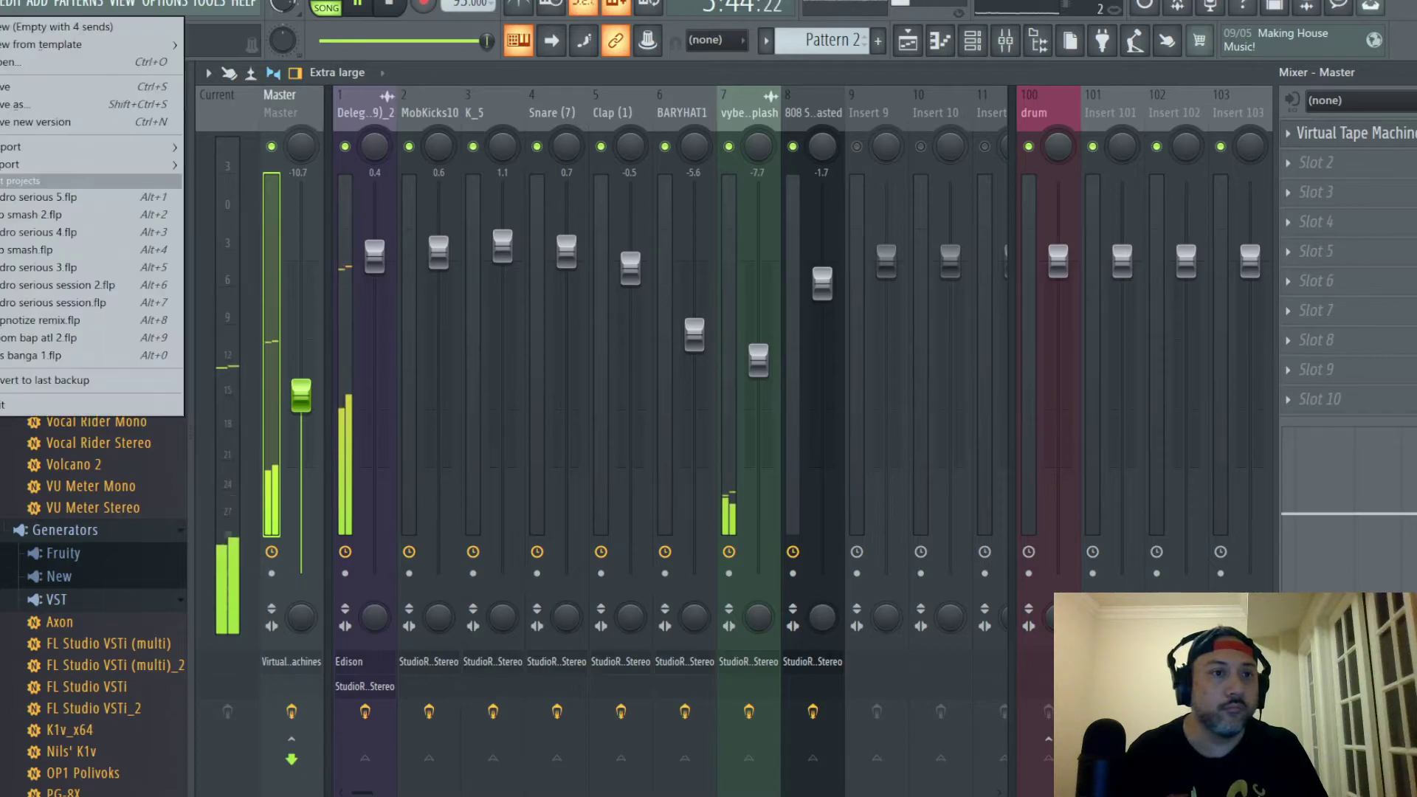
{"action": "left_click", "coordinate": [7, 87]}
{"action": "key", "text": "Return"}
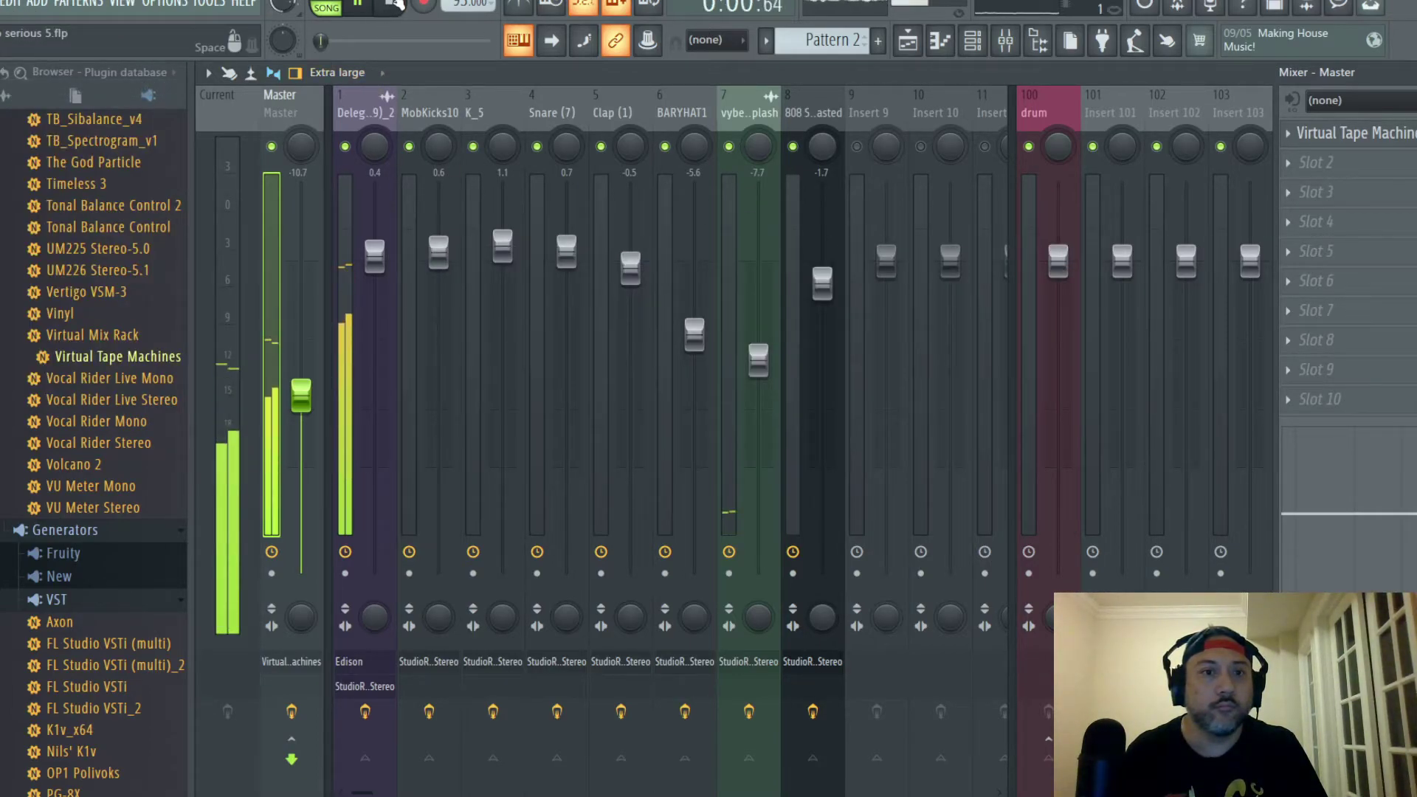
{"action": "left_click", "coordinate": [396, 4]}
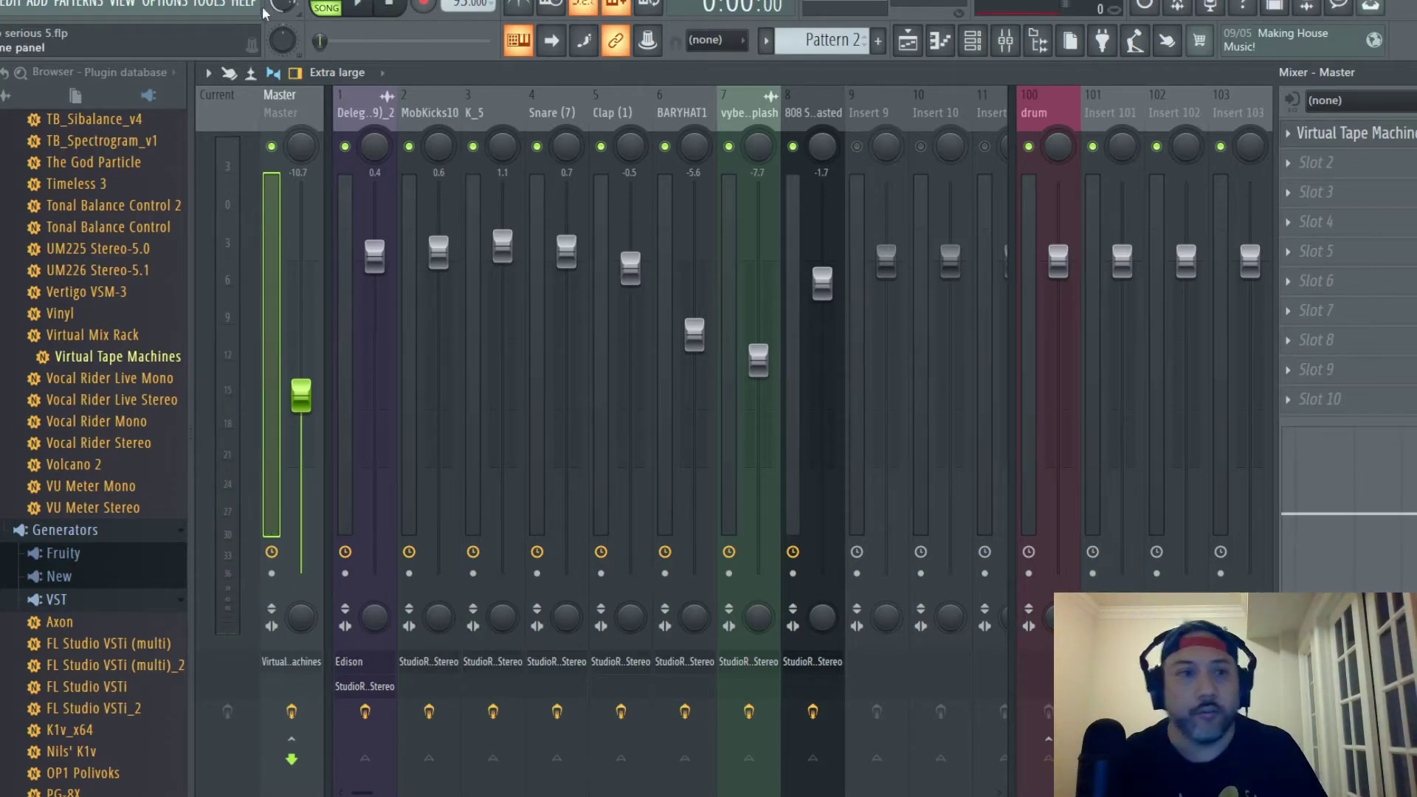
Step: Save the project again with playback stopped, dismissing the plugin data prompt without removing Edison
{"action": "left_click", "coordinate": [4, 16]}
{"action": "left_click", "coordinate": [7, 86]}
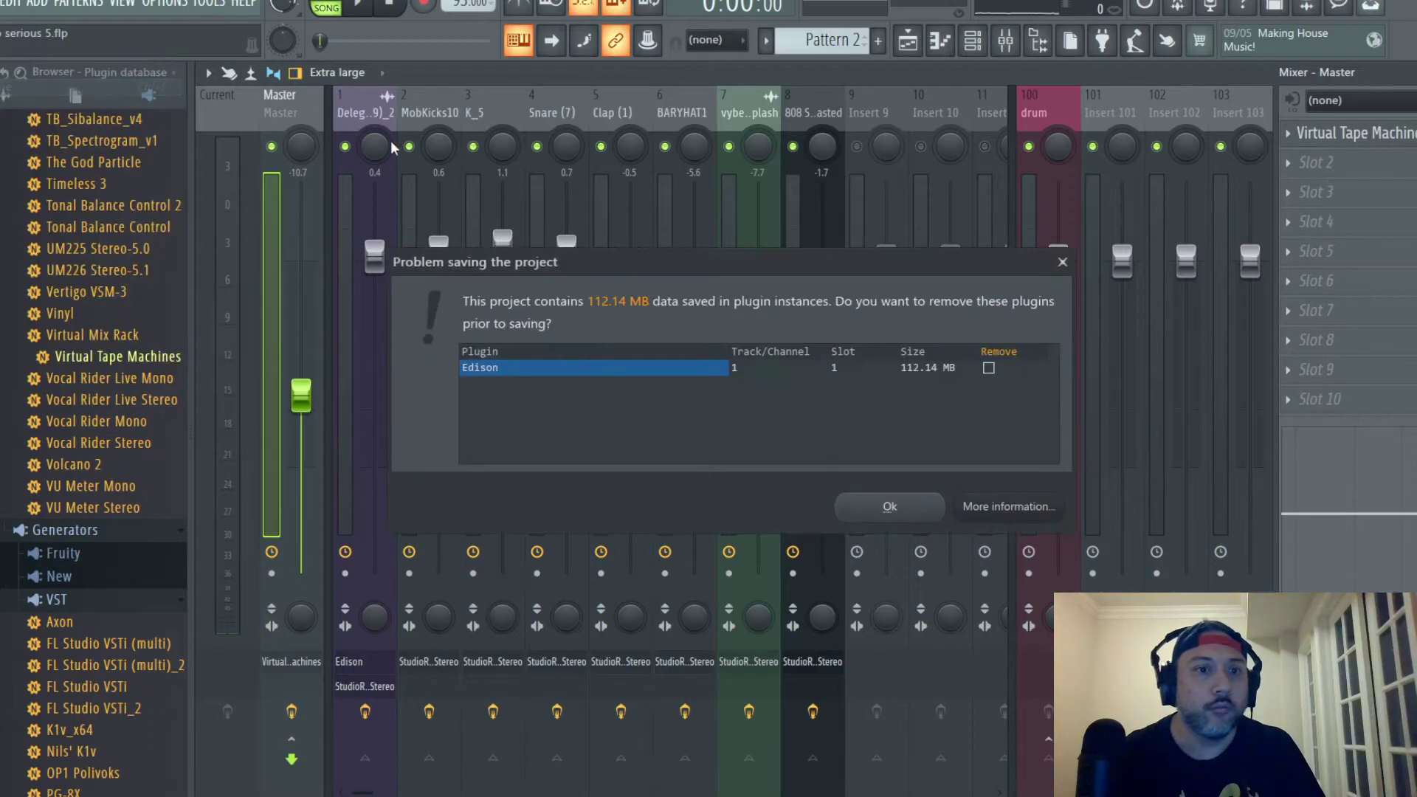
{"action": "left_click", "coordinate": [1062, 263]}
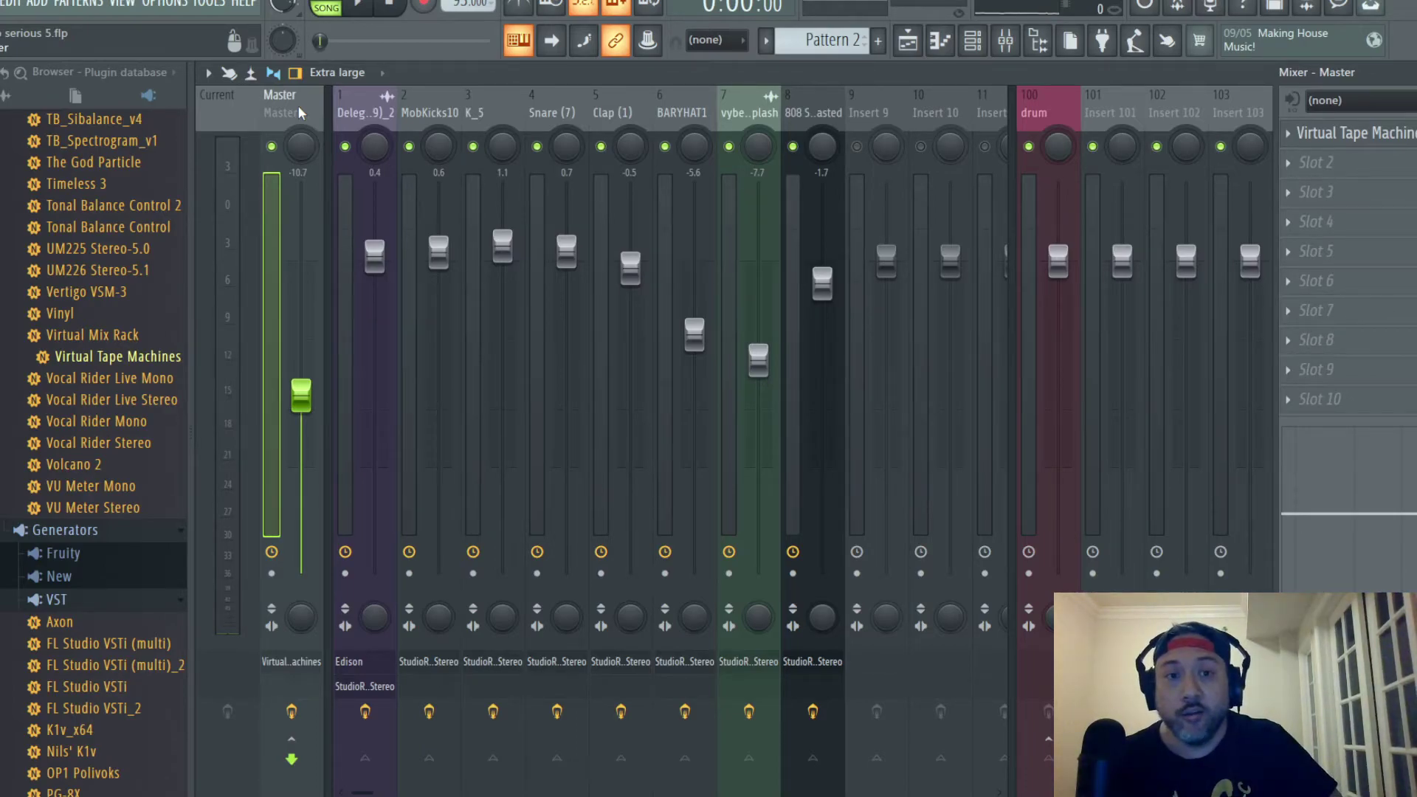
Step: Open StudioRack on the K_5 track and compare its rack, macro and combined views, ending on the combined view
{"action": "left_click", "coordinate": [480, 111]}
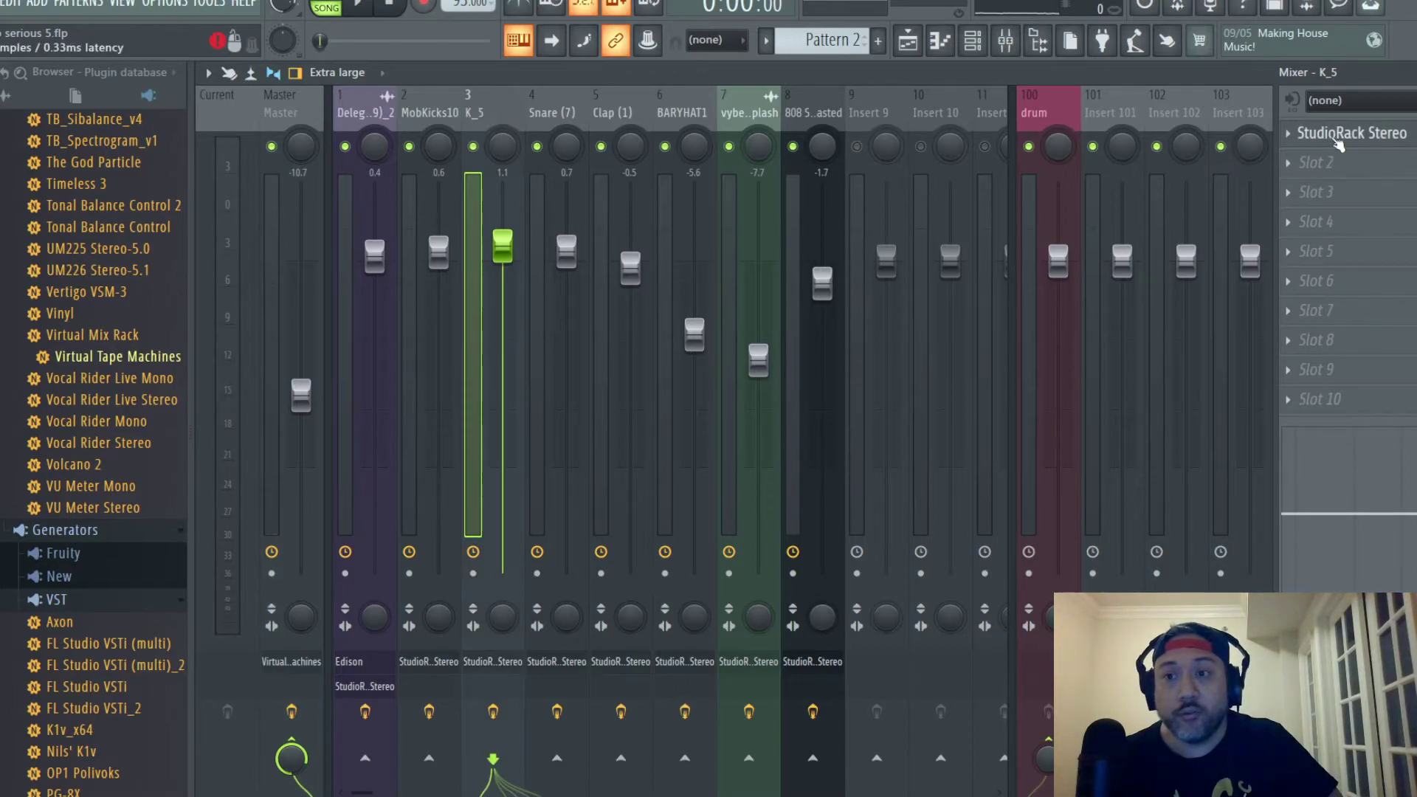
{"action": "left_click", "coordinate": [1338, 136]}
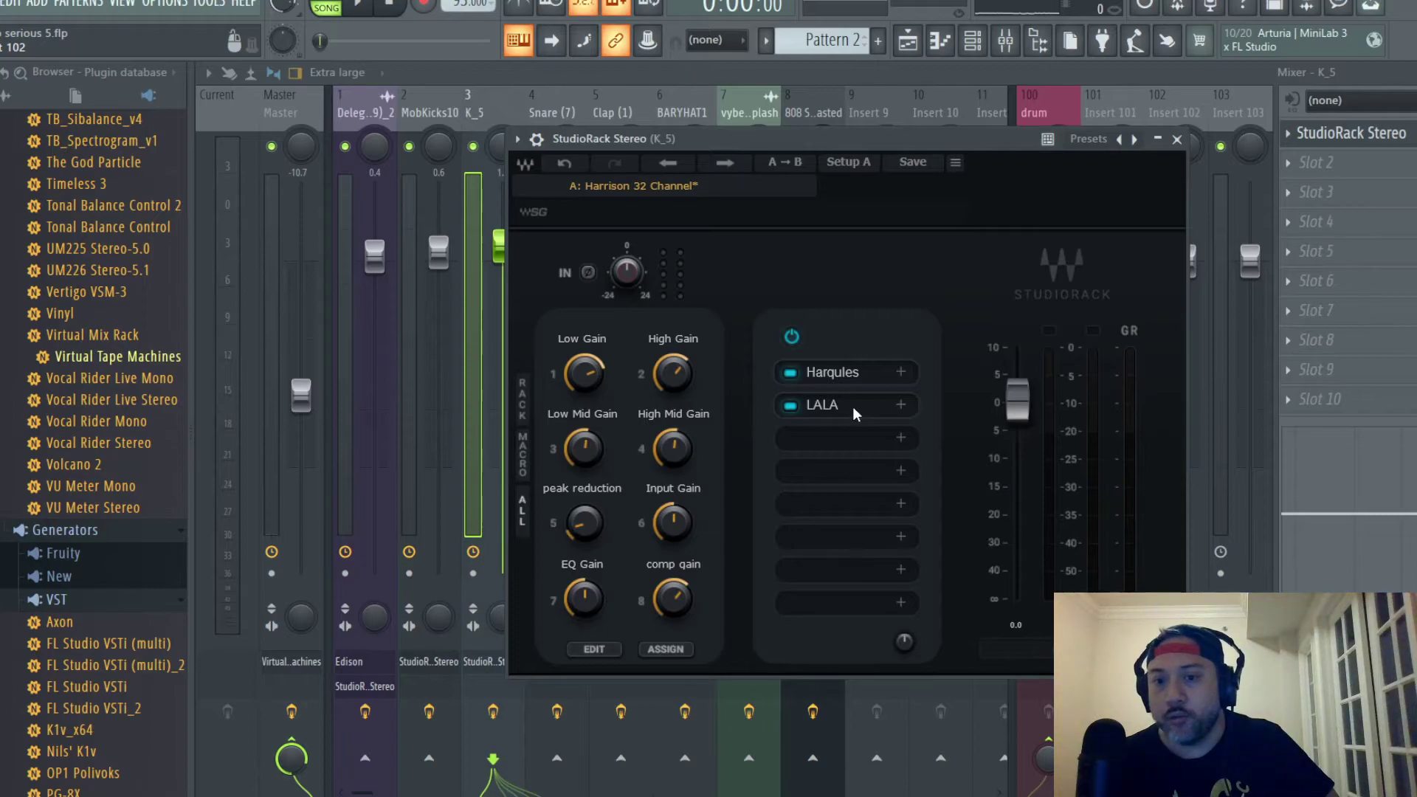
{"action": "mouse_move", "coordinate": [908, 644]}
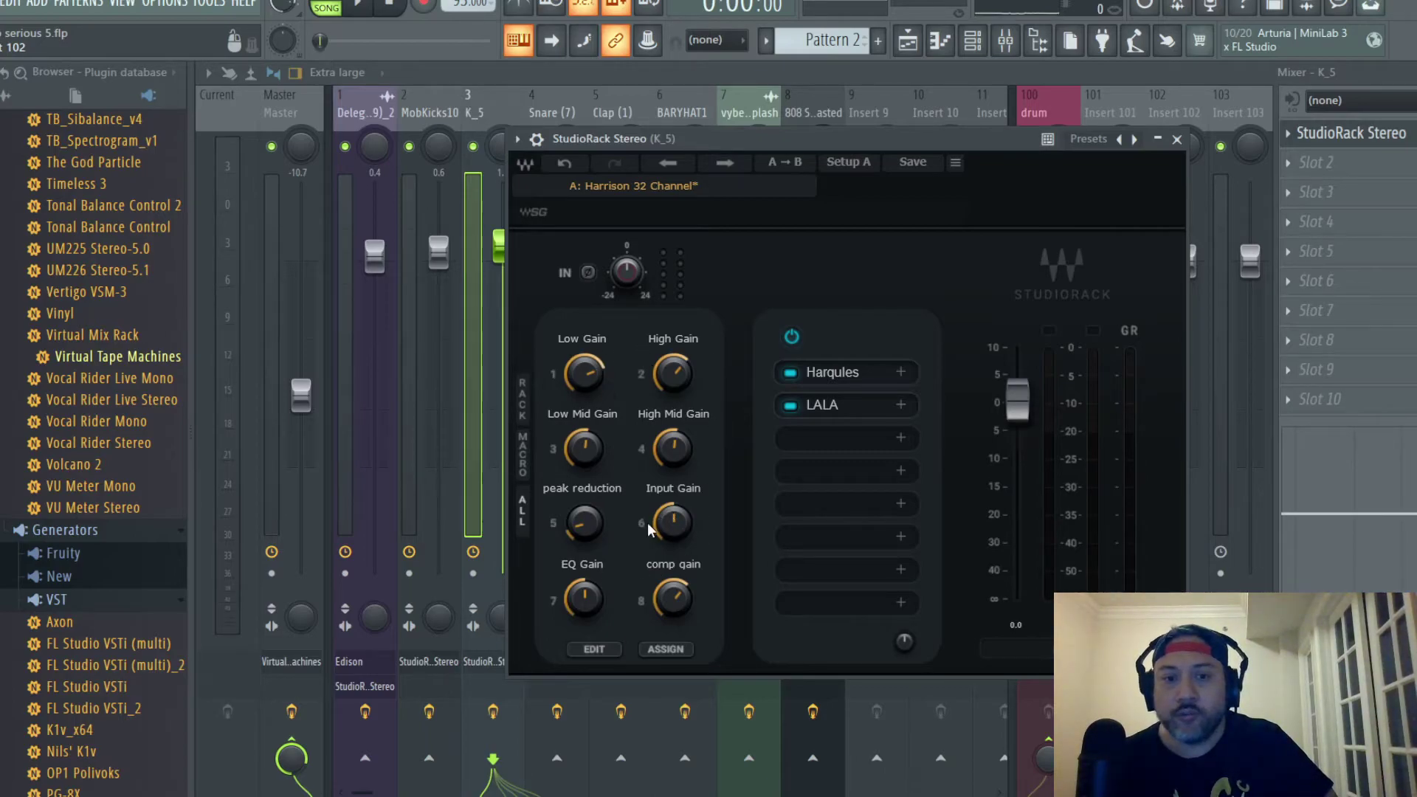
{"action": "left_click", "coordinate": [520, 396]}
{"action": "left_click", "coordinate": [523, 455]}
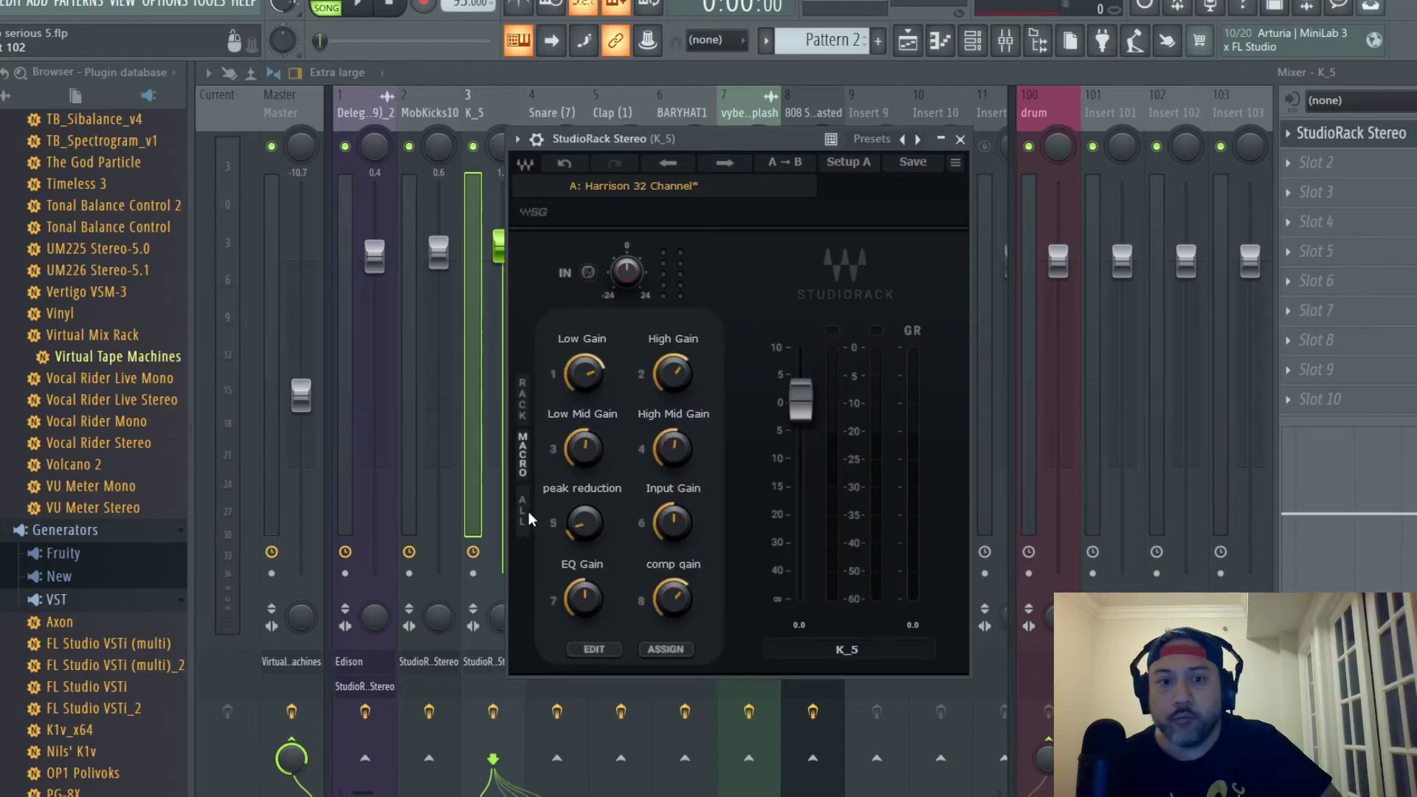
{"action": "left_click", "coordinate": [529, 512]}
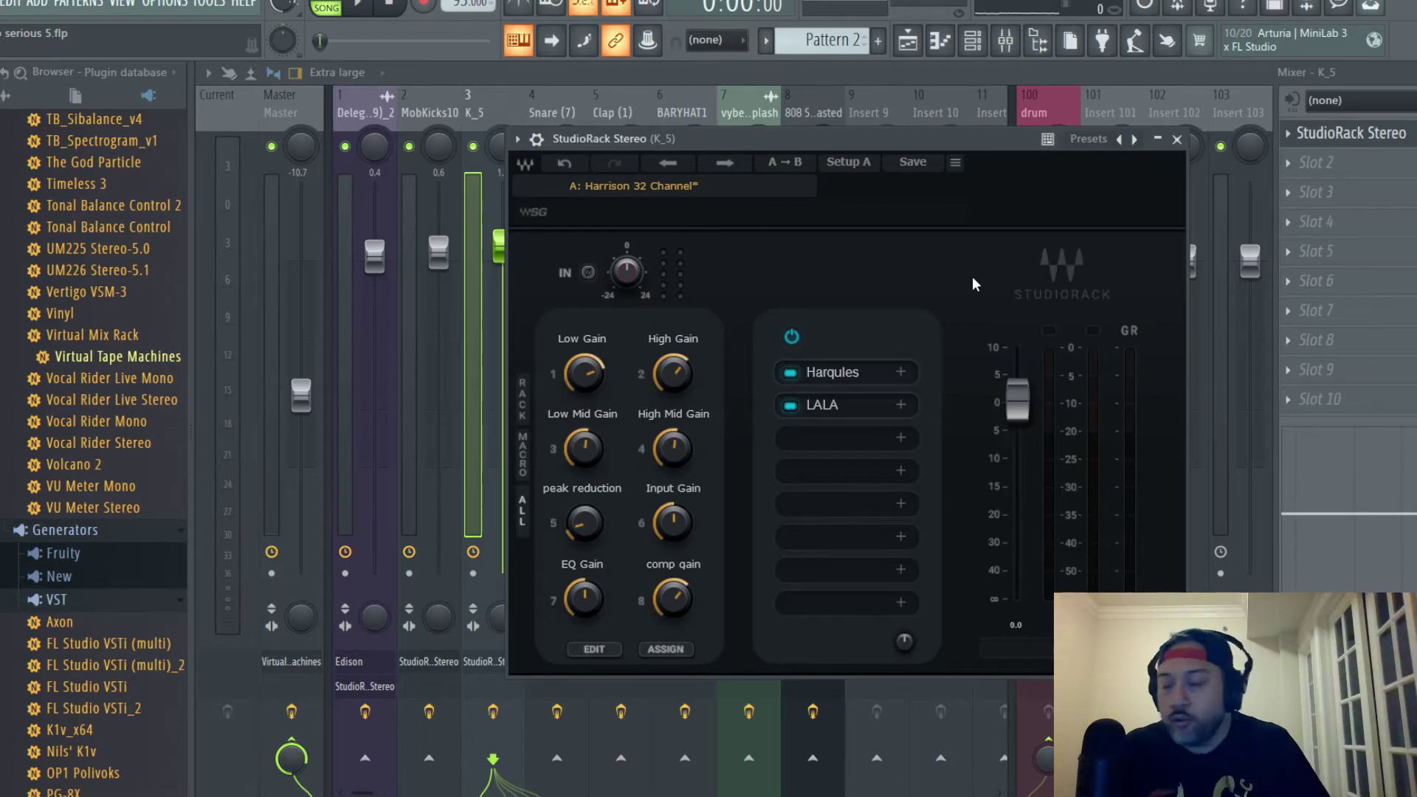
Step: Inspect the LALA compressor's gain and peak reduction controls in the K_5 rack, and close both plugin windows
{"action": "left_click", "coordinate": [843, 404]}
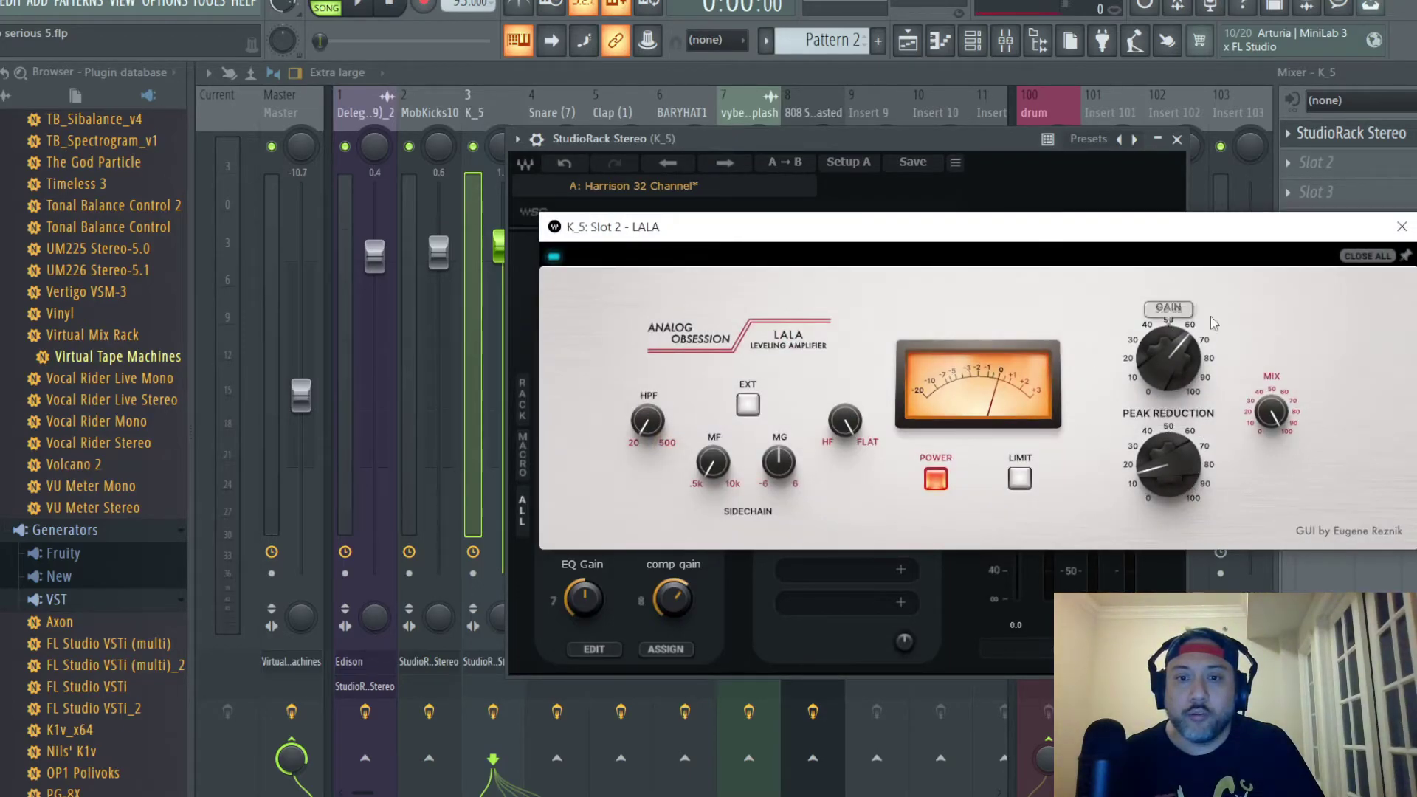
{"action": "left_click", "coordinate": [1401, 228]}
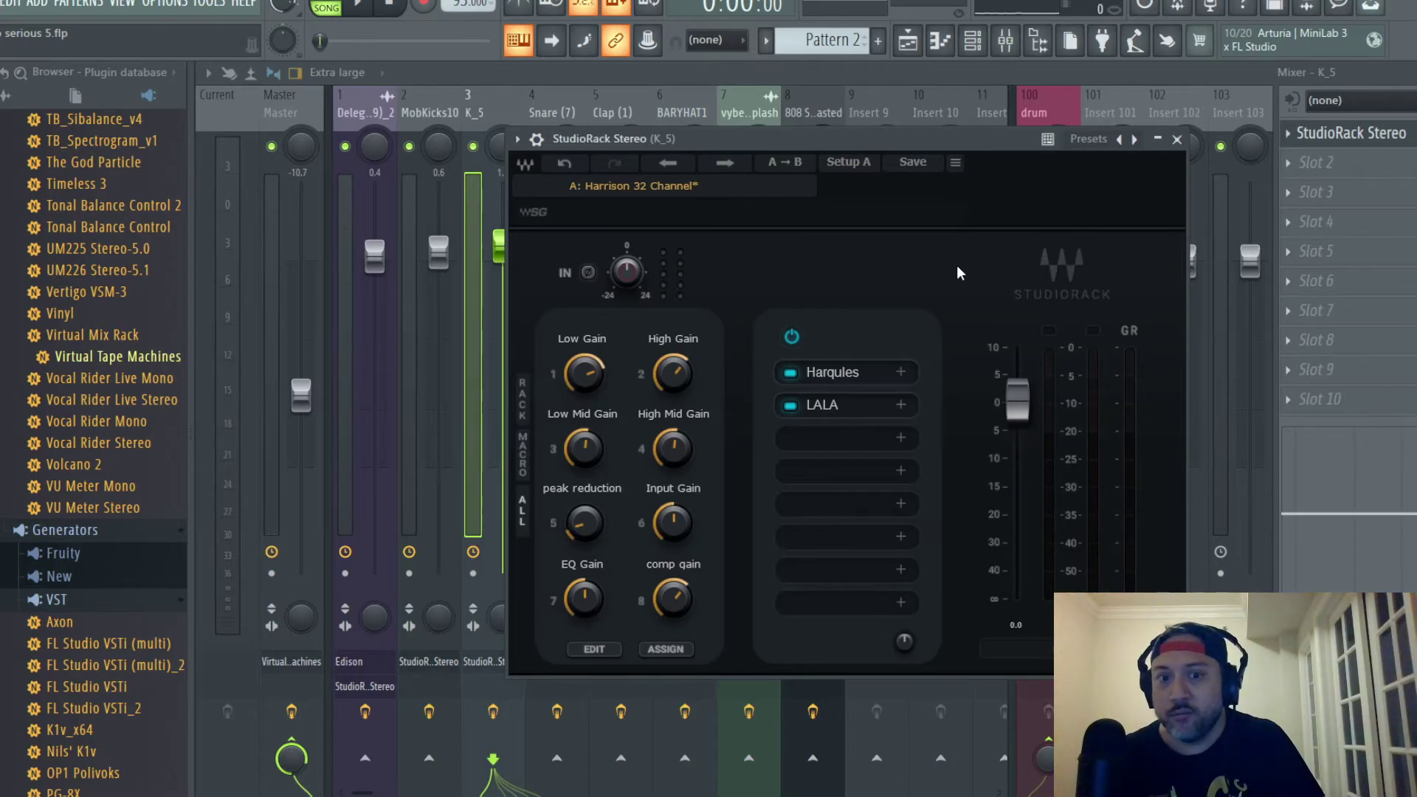
{"action": "left_click", "coordinate": [1177, 138]}
Step: Select the Master track and save the project without removing the Edison instance
{"action": "left_click", "coordinate": [281, 103]}
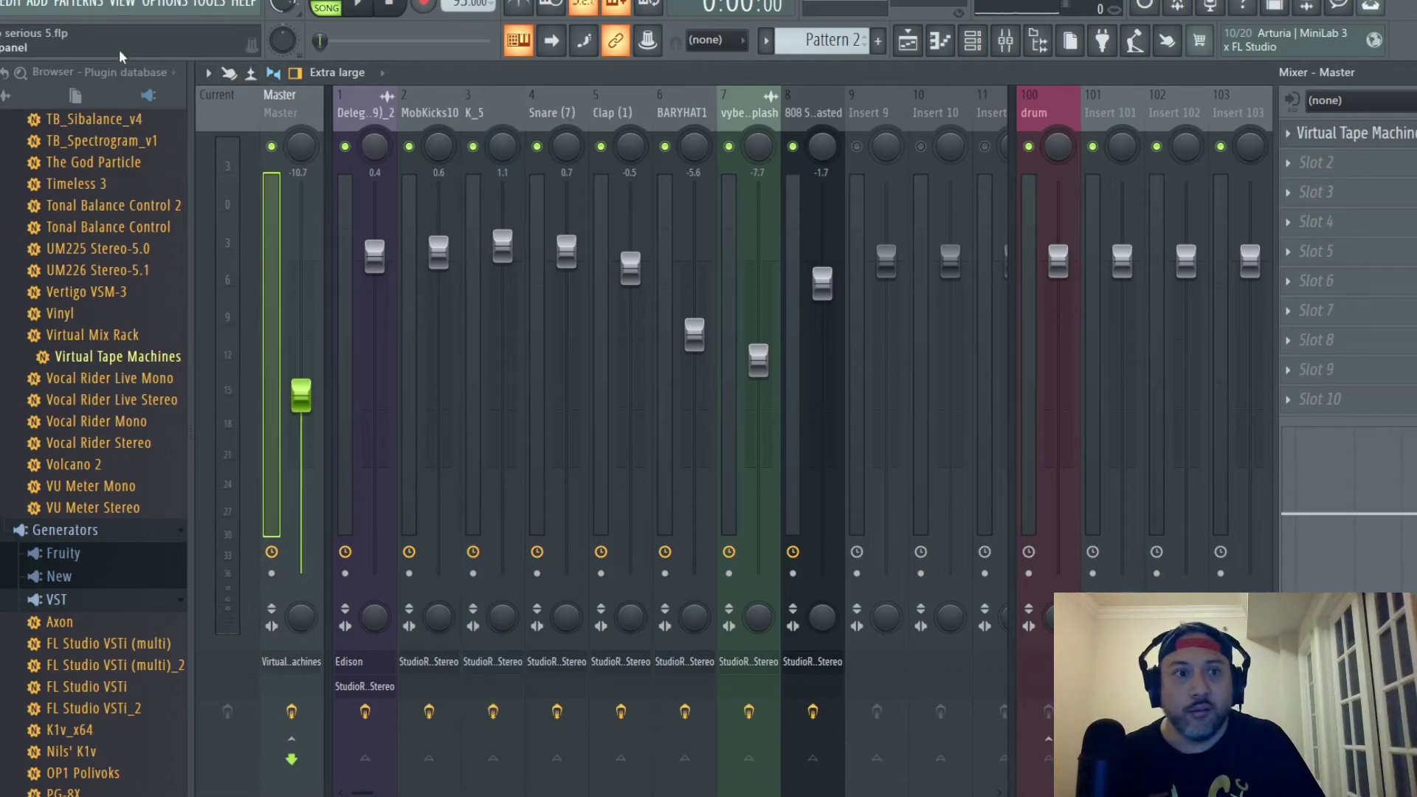
{"action": "left_click", "coordinate": [2, 4]}
{"action": "left_click", "coordinate": [6, 88]}
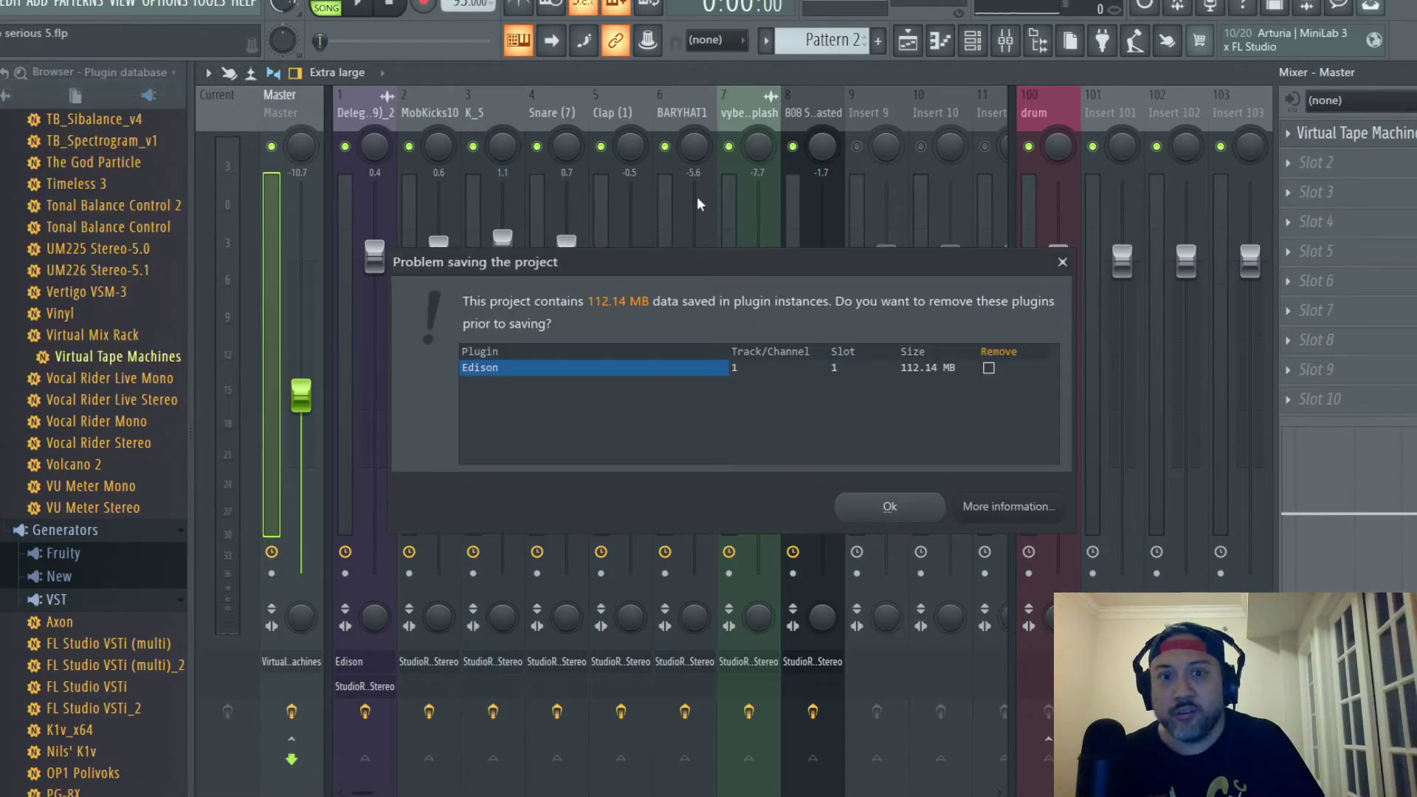
{"action": "left_click", "coordinate": [1062, 262]}
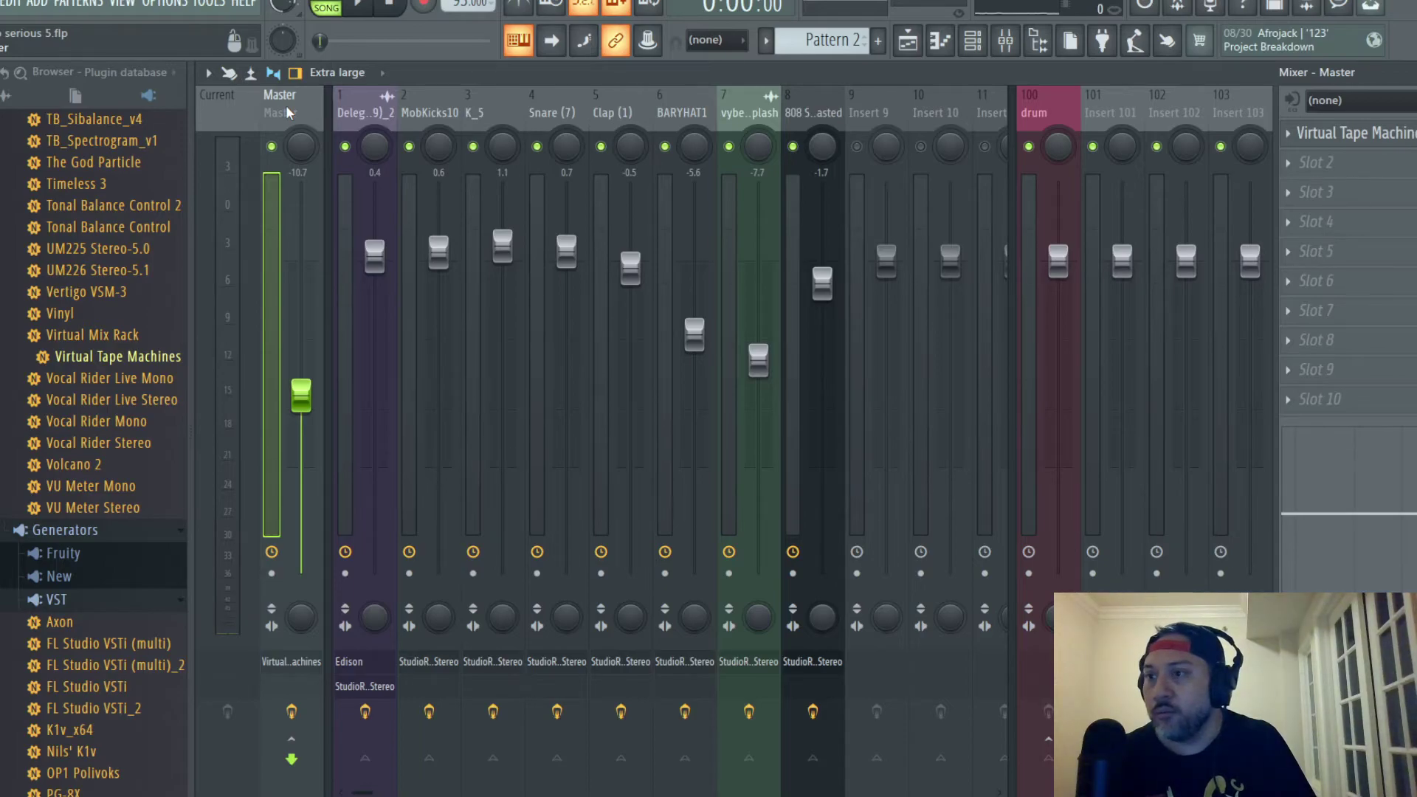
Step: Reopen the K_5 track's StudioRack to review its Harrison 32 Channel macros and LALA compressor, and close both windows
{"action": "left_click", "coordinate": [472, 111]}
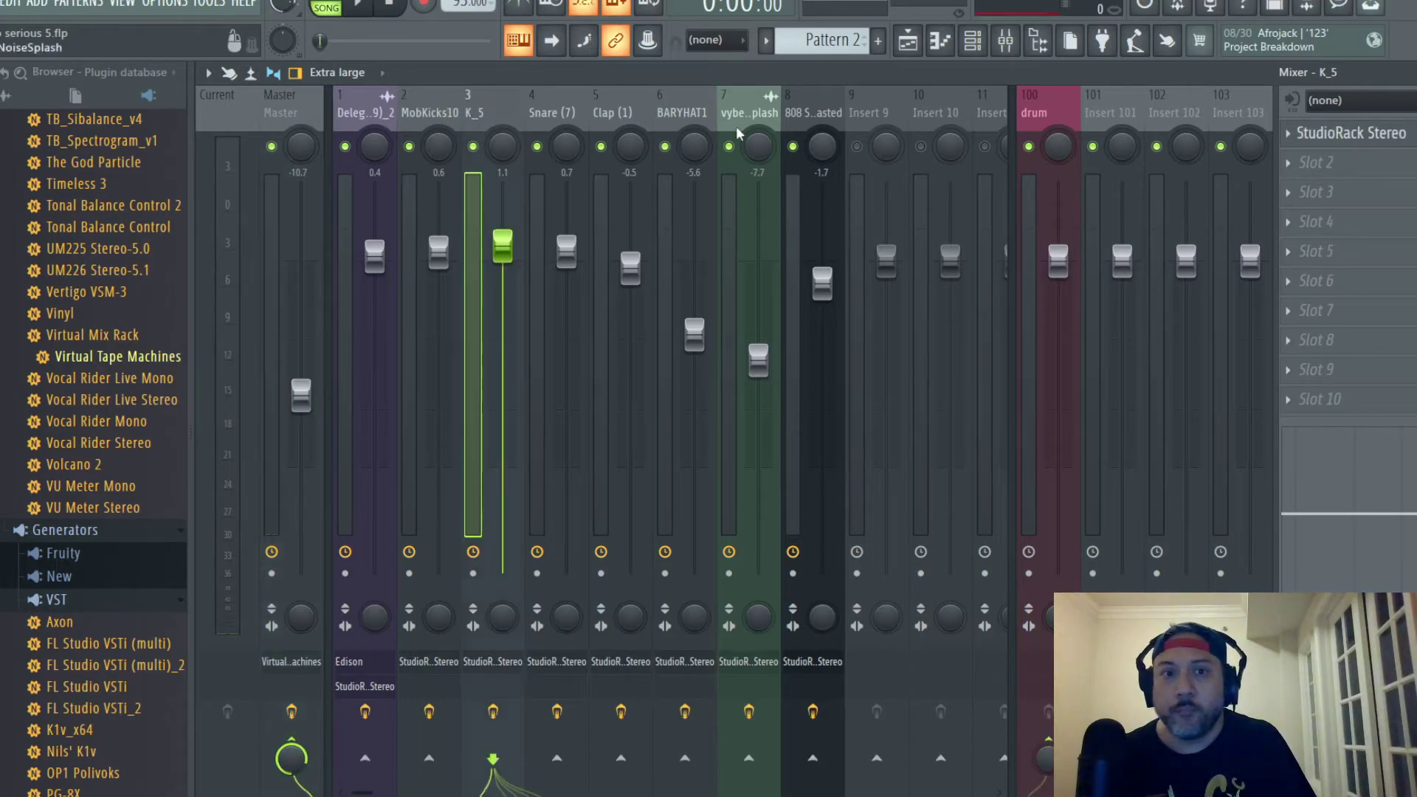
{"action": "left_click", "coordinate": [1351, 134]}
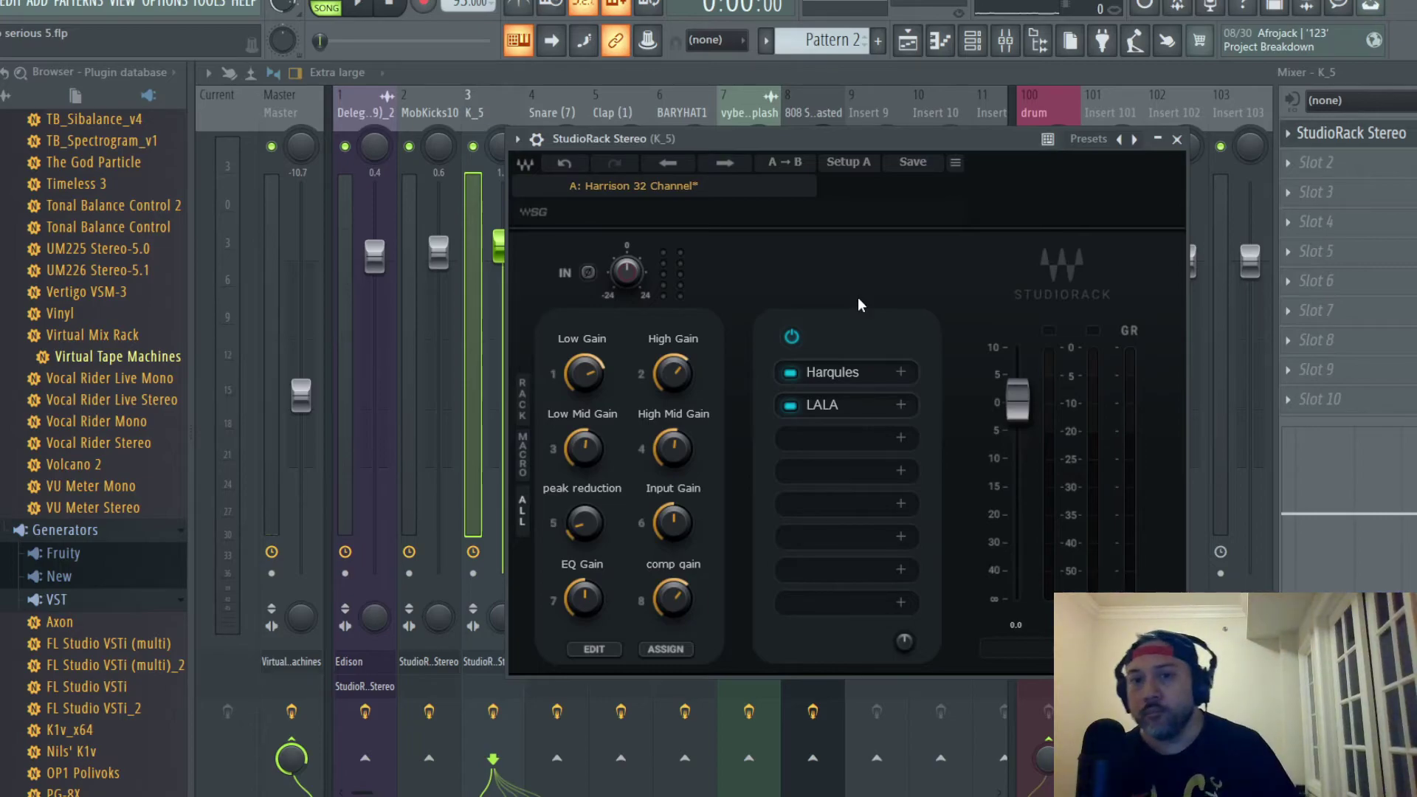
{"action": "left_click", "coordinate": [830, 409]}
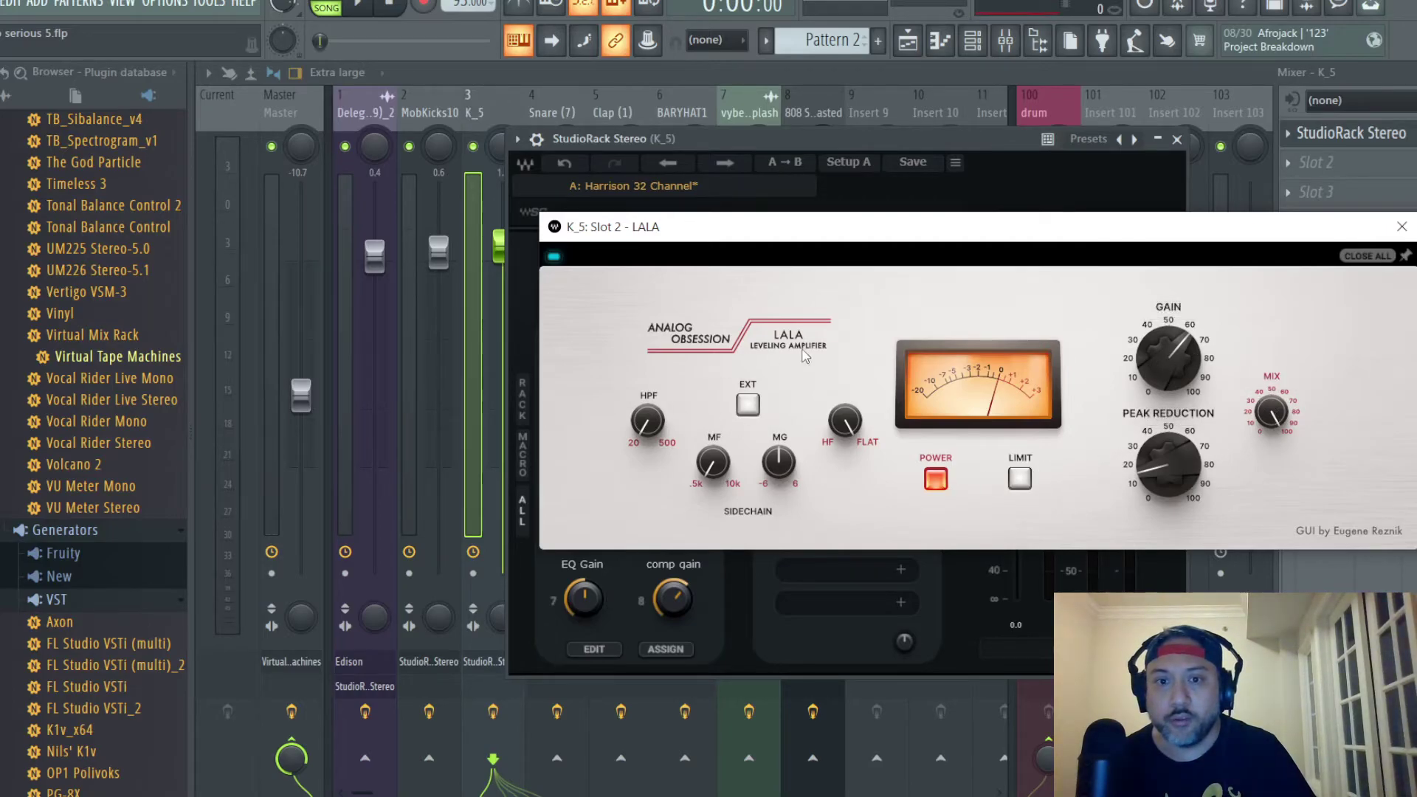
{"action": "left_click", "coordinate": [1402, 226]}
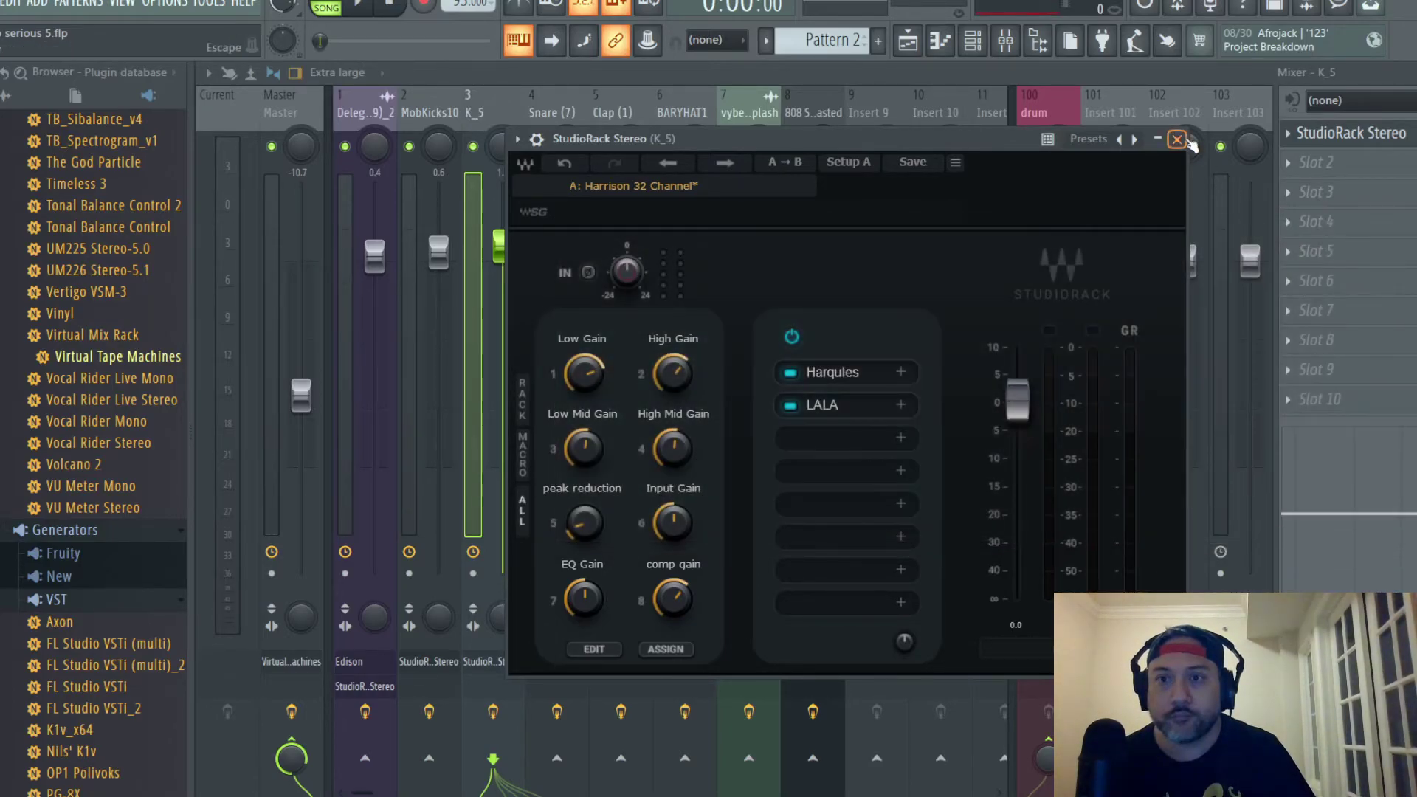
{"action": "left_click", "coordinate": [1176, 139]}
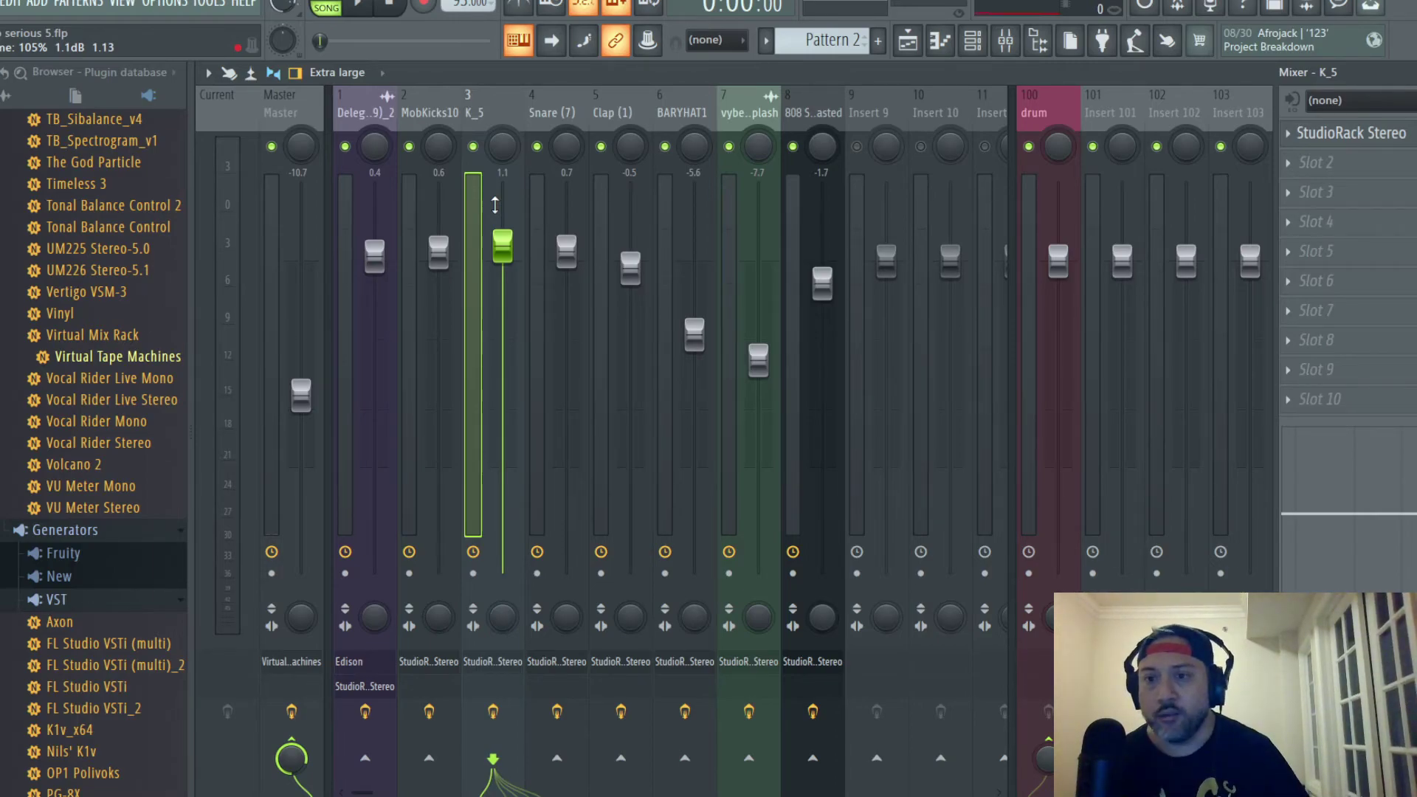
Step: Check the plugin slots on the insert 1 sample track and view the K_5 track's StudioRack chain once more
{"action": "left_click", "coordinate": [366, 112]}
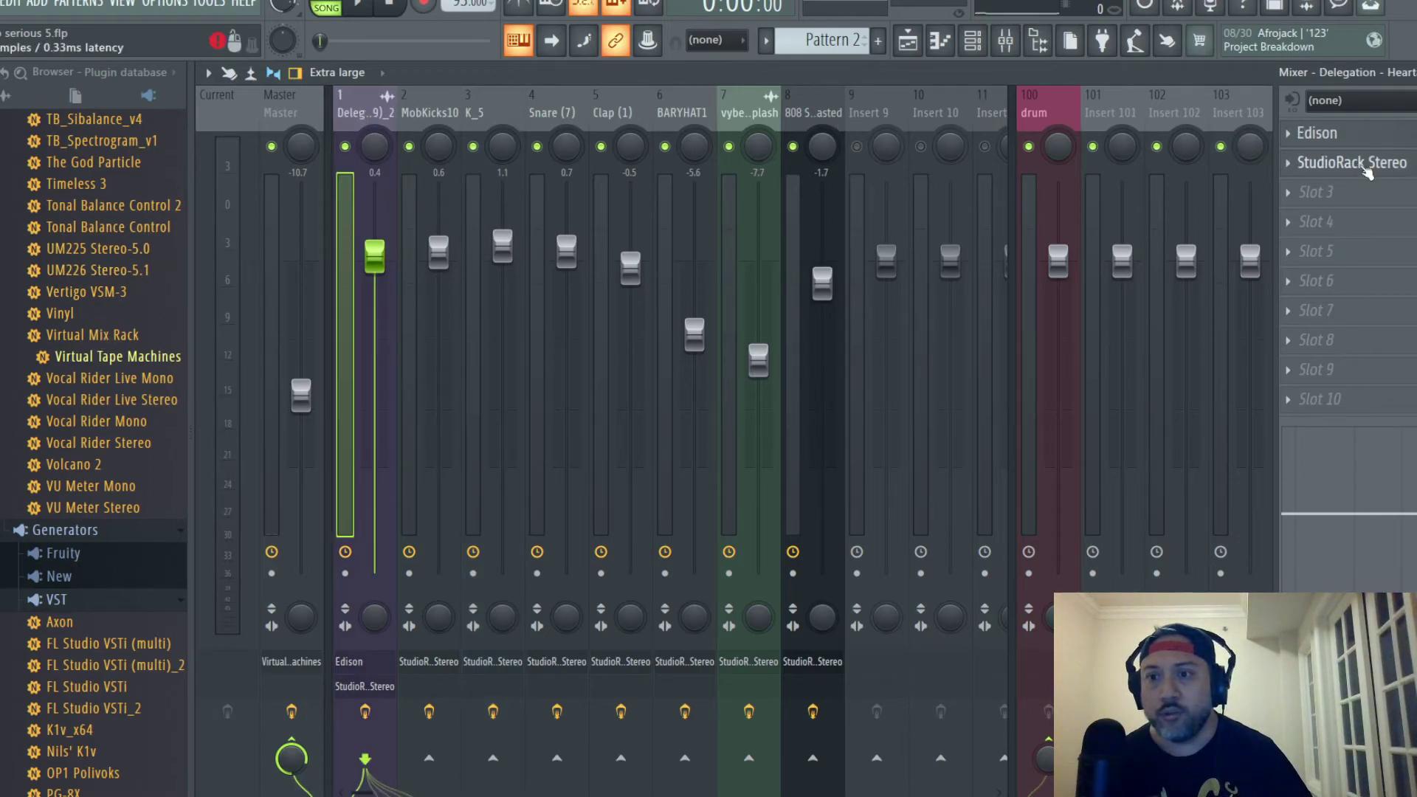
{"action": "left_click", "coordinate": [491, 114]}
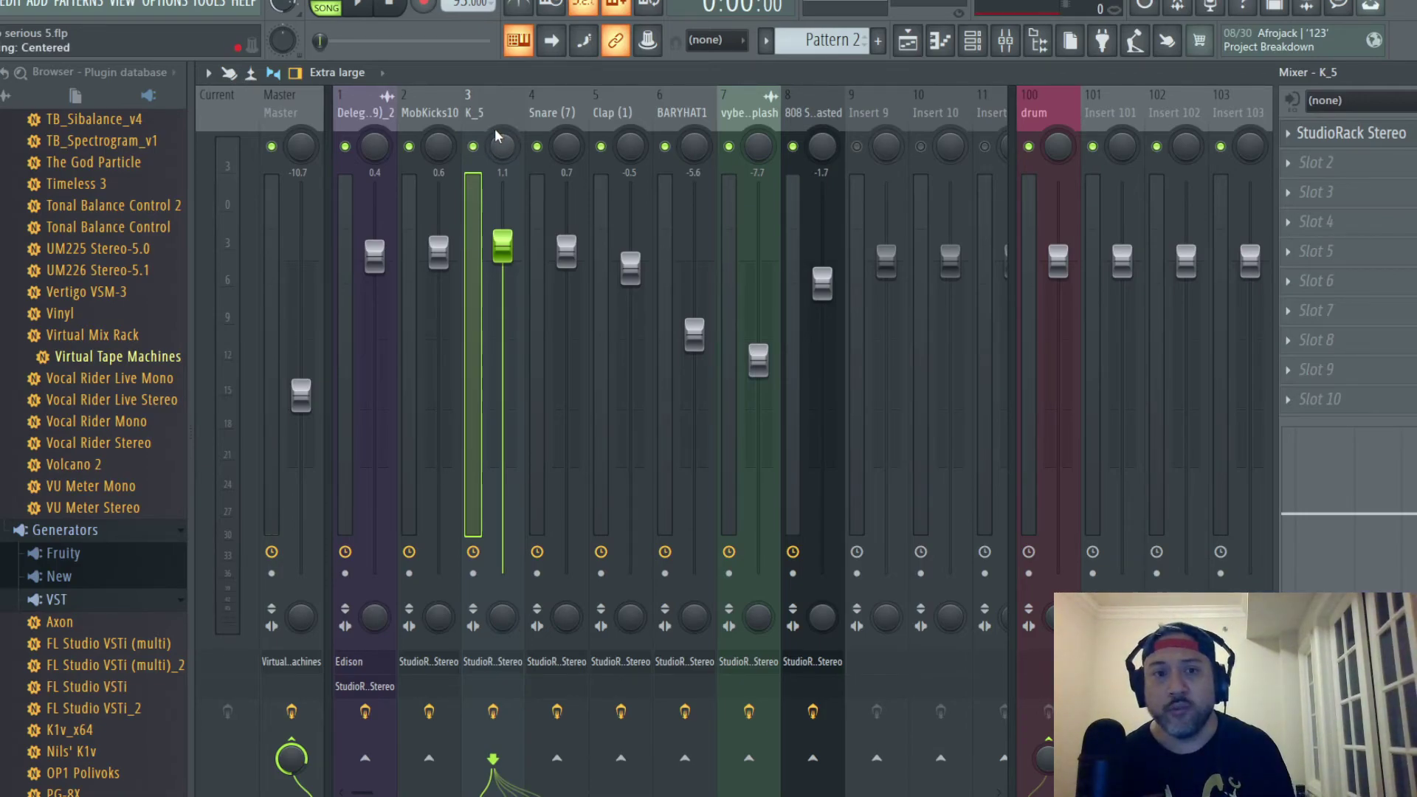
{"action": "left_click", "coordinate": [1350, 136]}
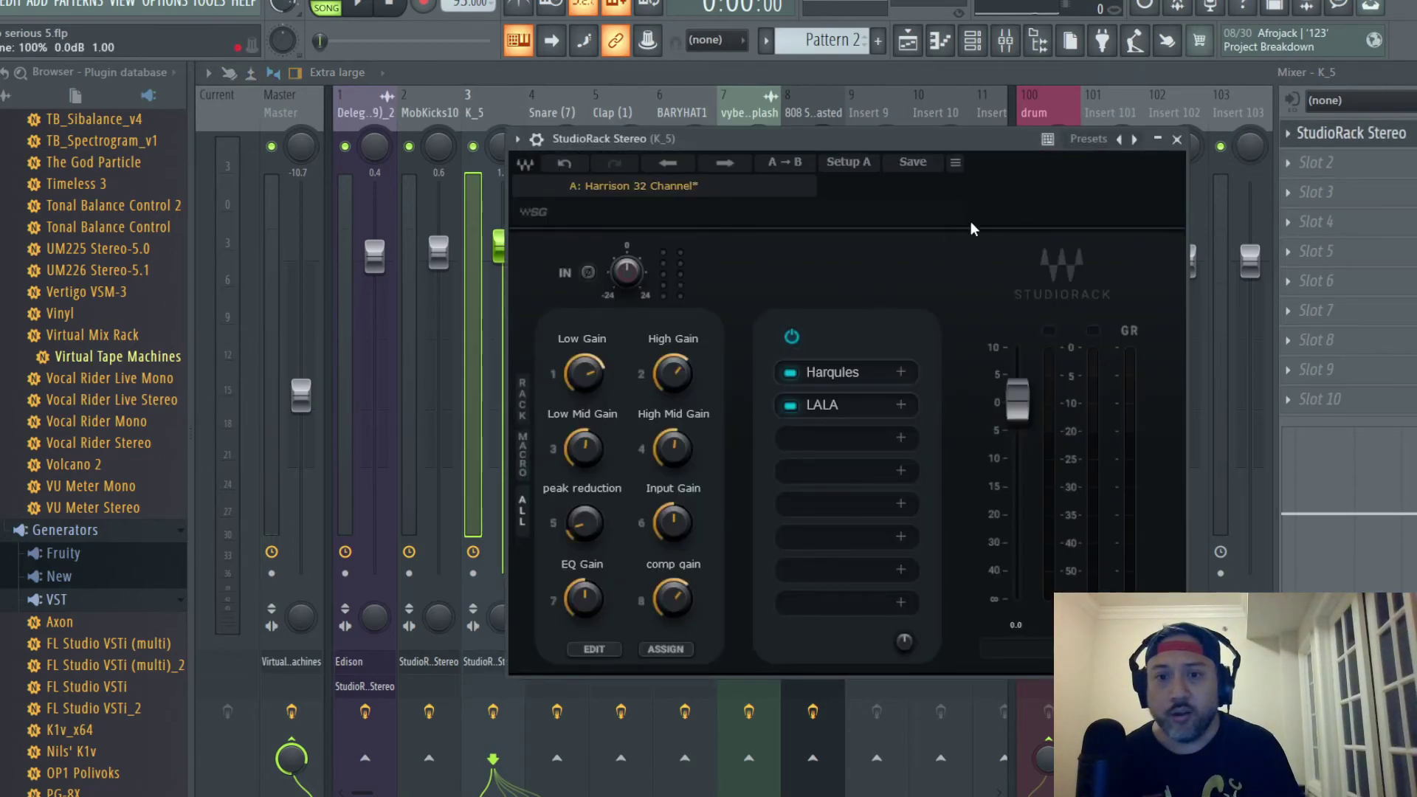
{"action": "left_click", "coordinate": [1176, 139]}
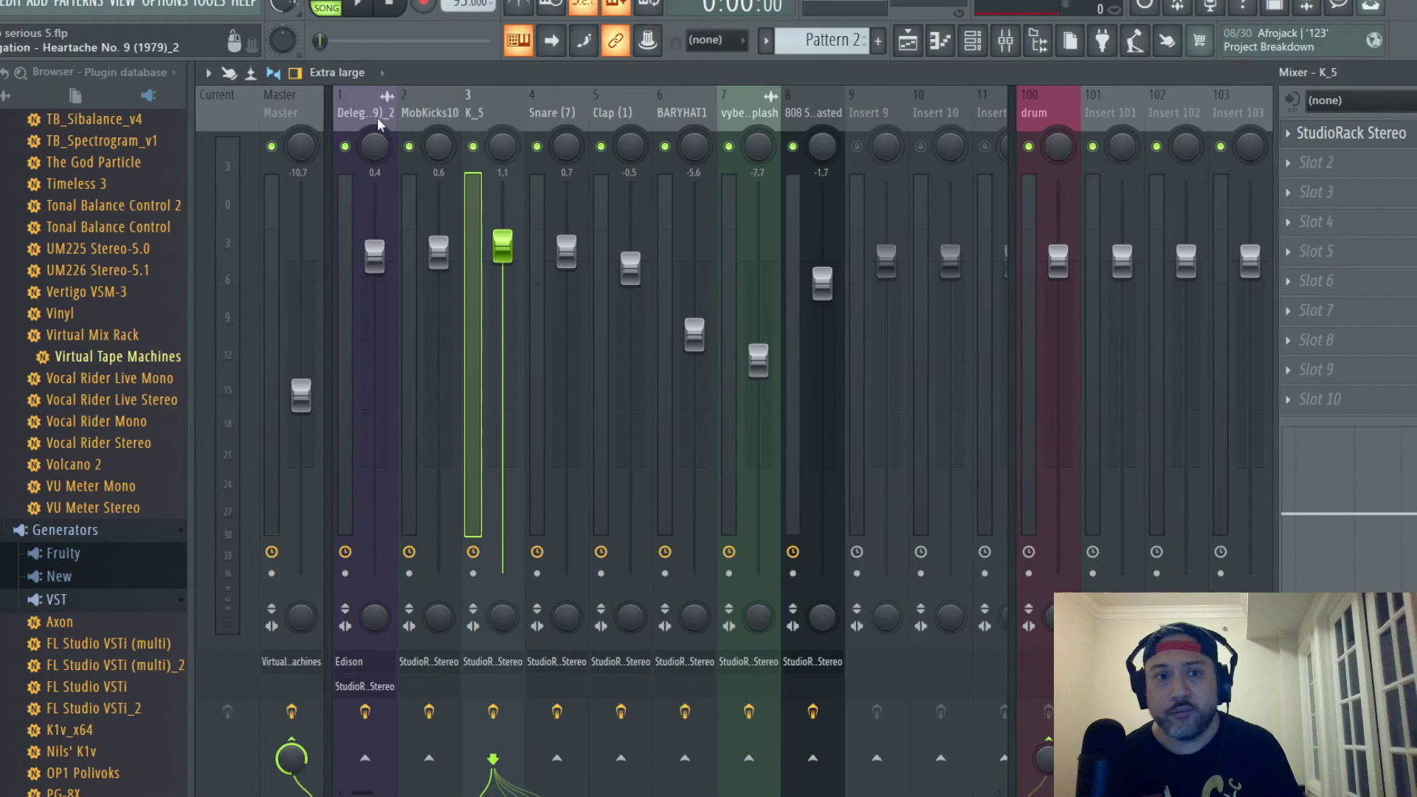
Step: Return to the Master track and save the project, keeping Edison on insert 1
{"action": "left_click", "coordinate": [285, 107]}
{"action": "left_click", "coordinate": [6, 3]}
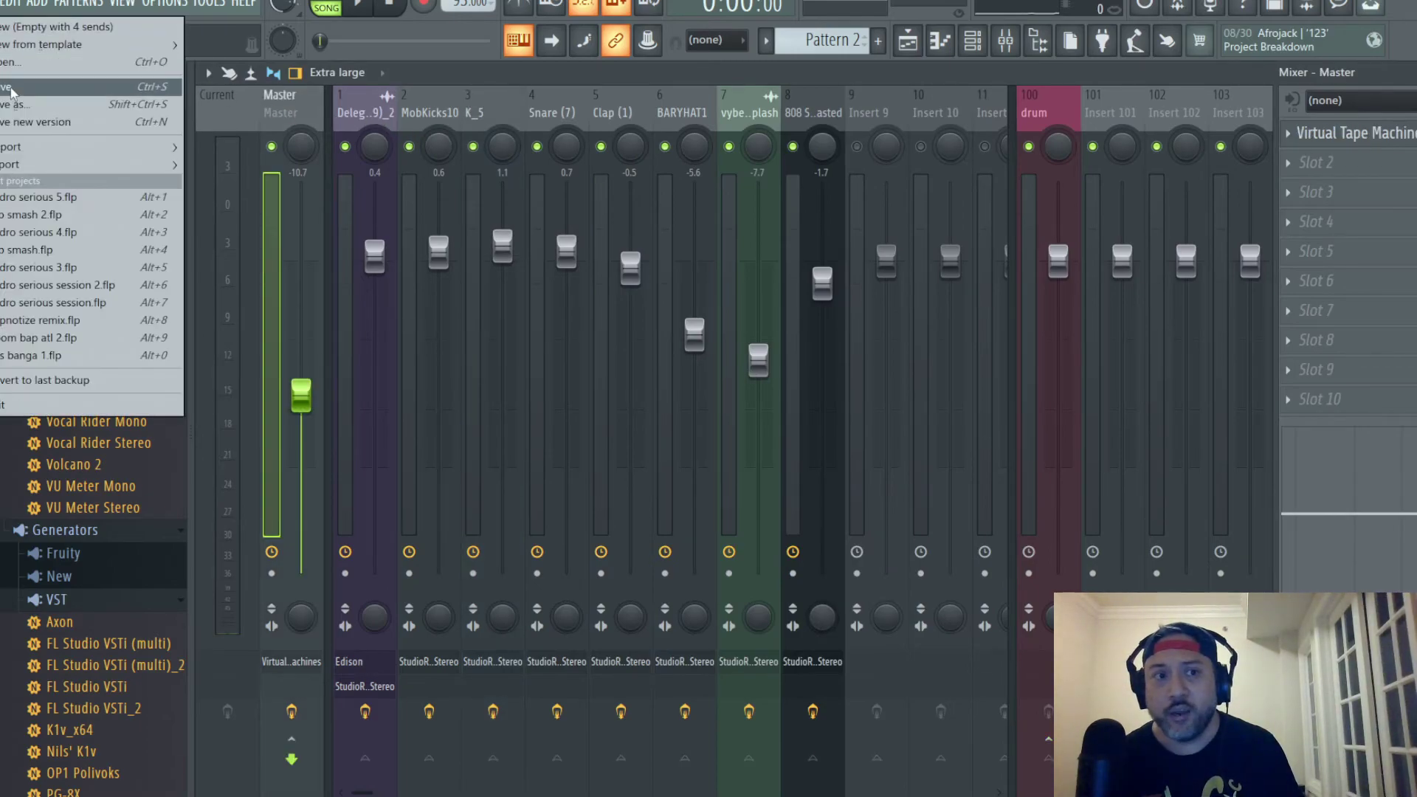
{"action": "left_click", "coordinate": [44, 90]}
{"action": "left_click", "coordinate": [1063, 262]}
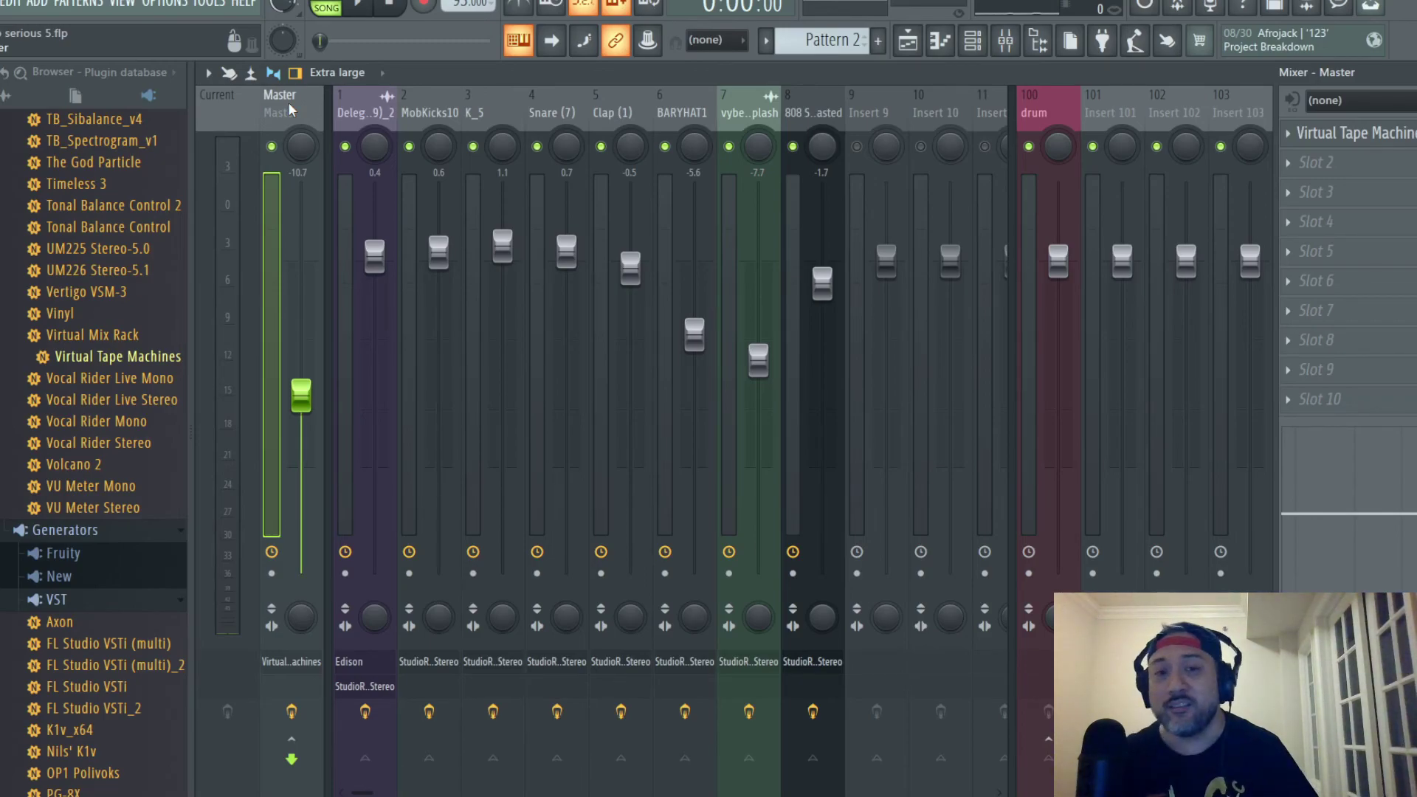
Step: View the Harrison 32 Channel macro controls in the K_5 track's StudioRack and close the window
{"action": "left_click", "coordinate": [502, 96]}
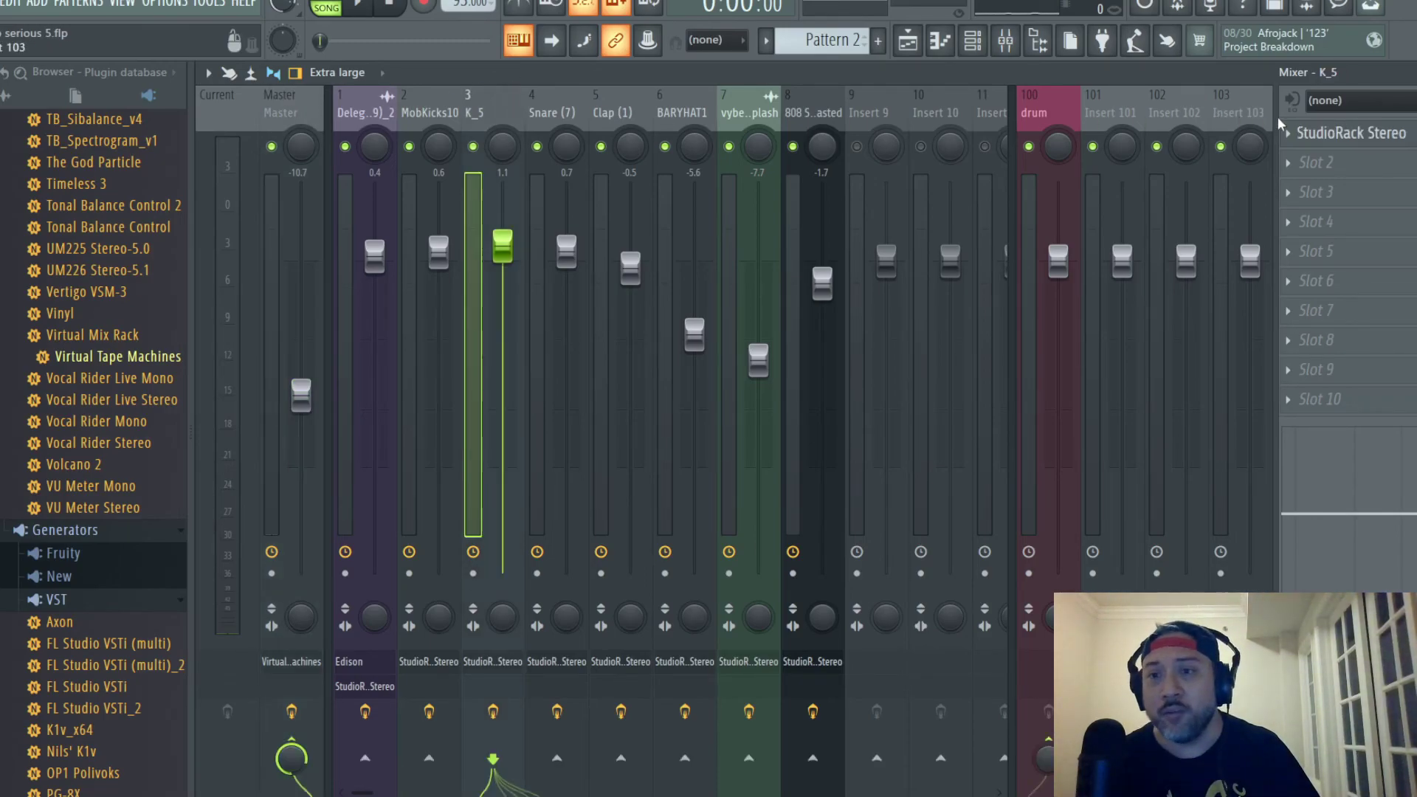
{"action": "left_click", "coordinate": [1339, 133]}
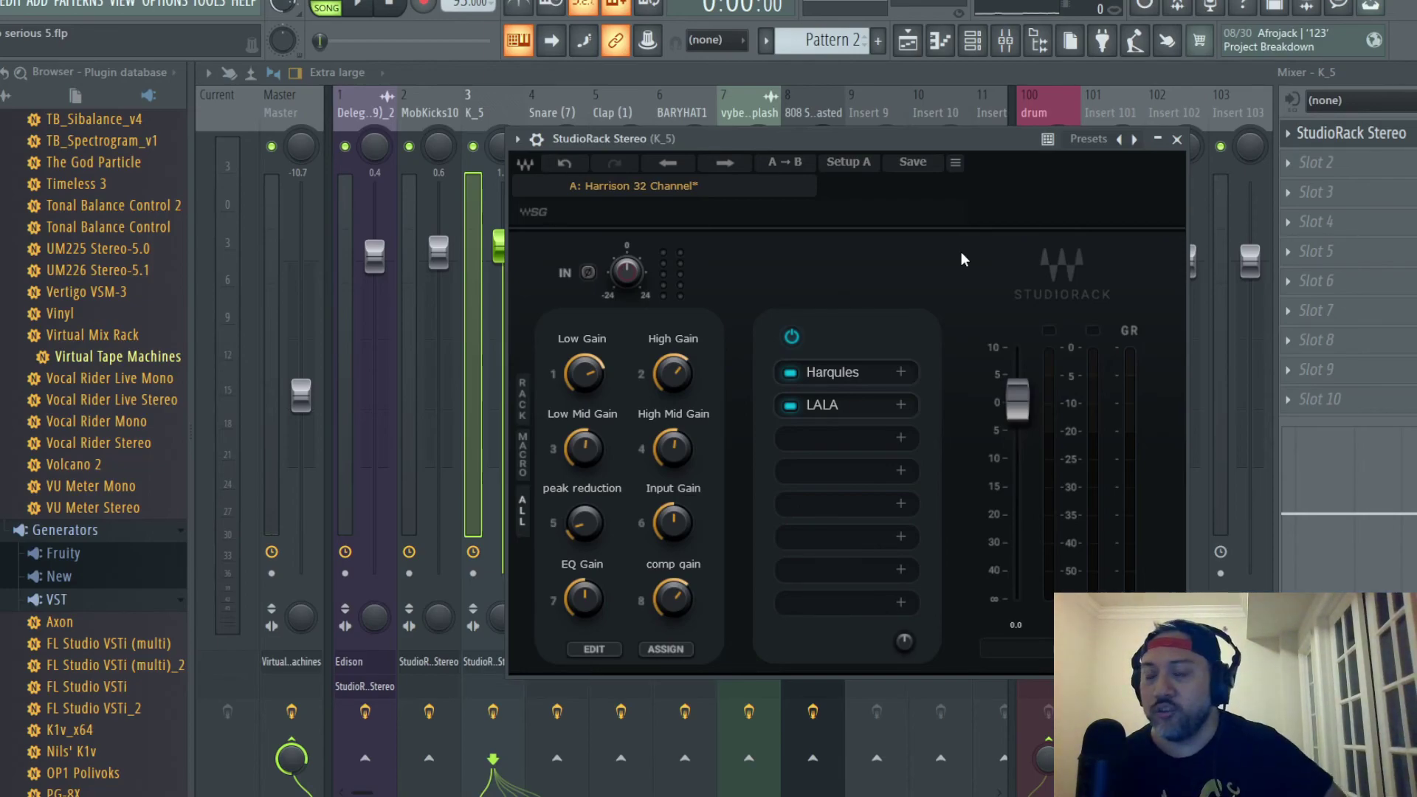
{"action": "left_click", "coordinate": [1177, 139]}
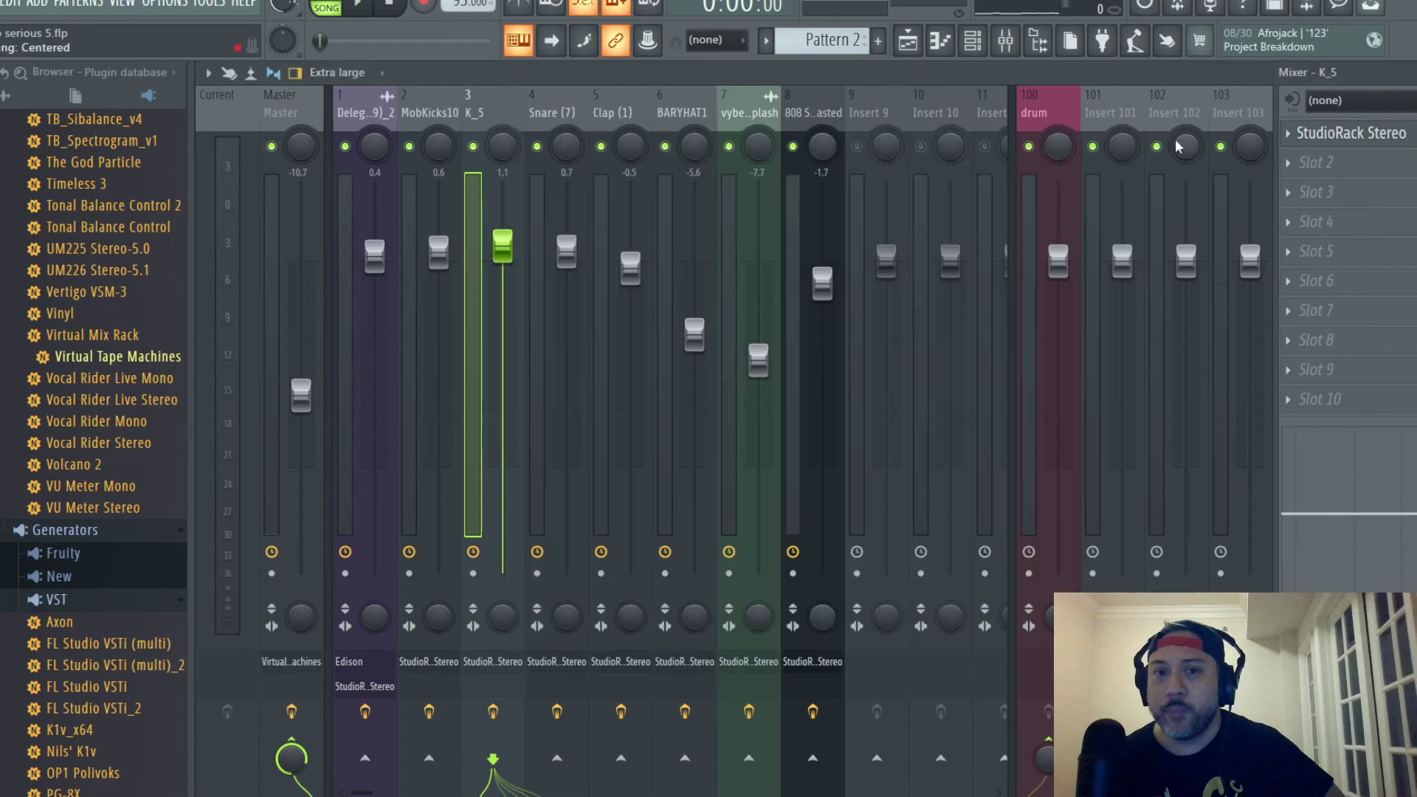
Step: Reselect the Master track and save the project, leaving Edison unmarked for removal
{"action": "left_click", "coordinate": [299, 100]}
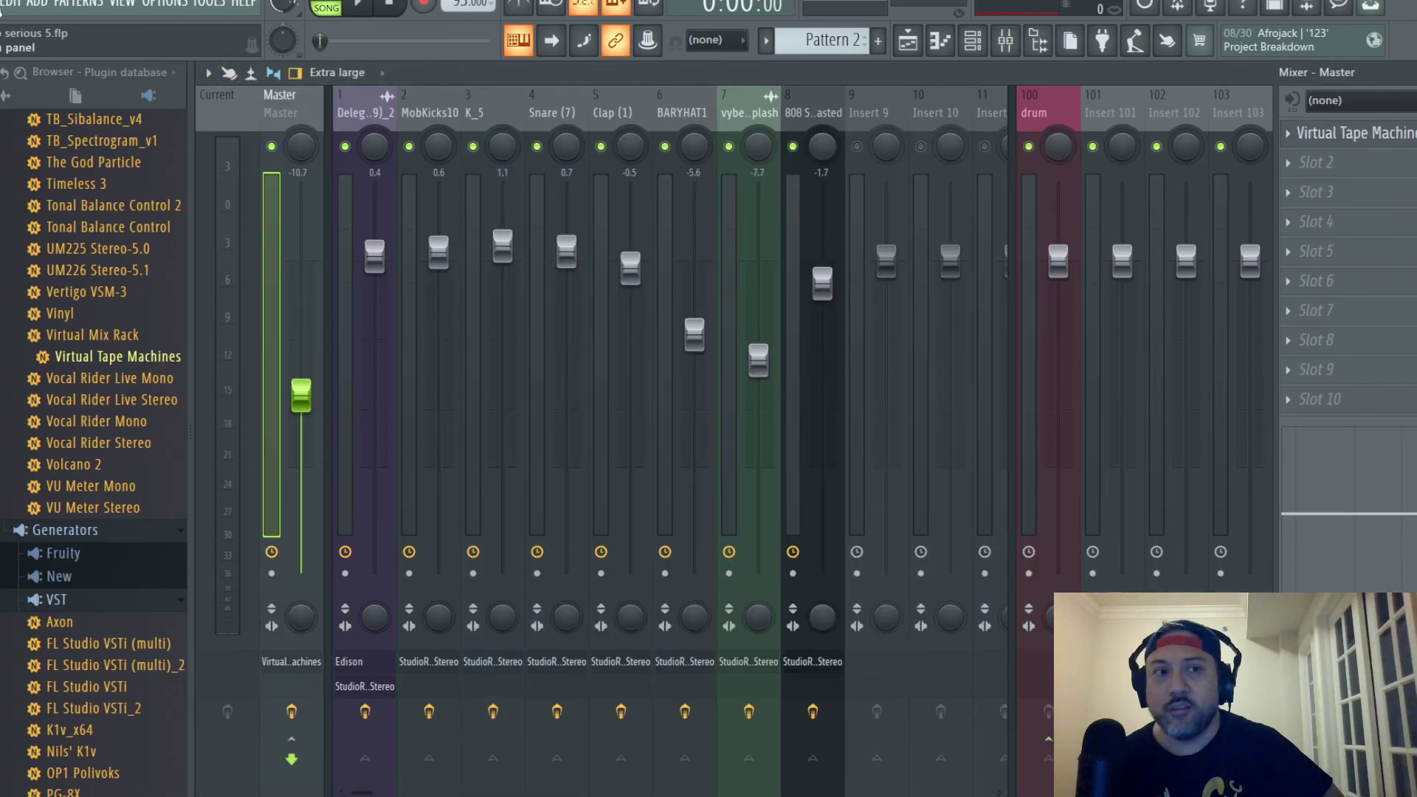
{"action": "left_click", "coordinate": [2, 4]}
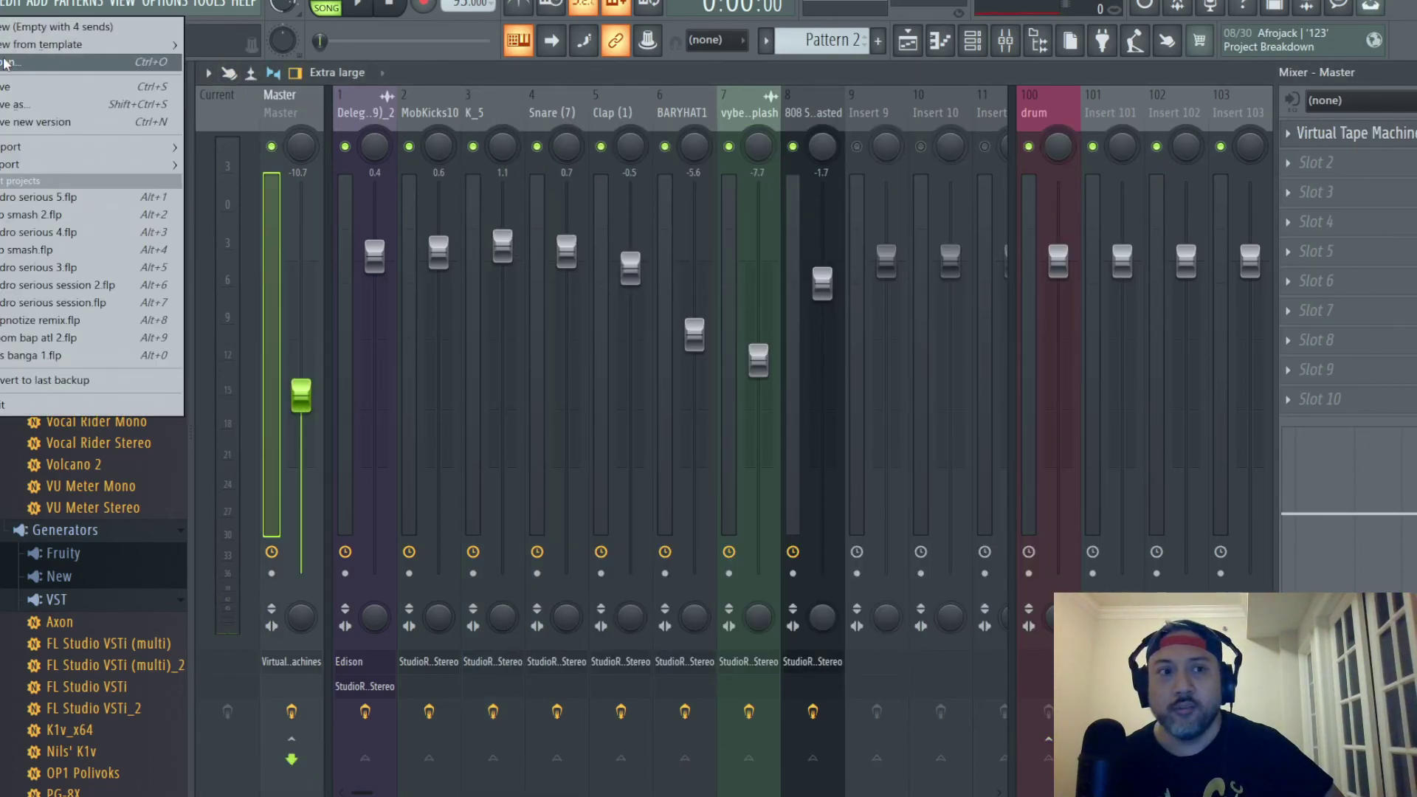
{"action": "left_click", "coordinate": [58, 95]}
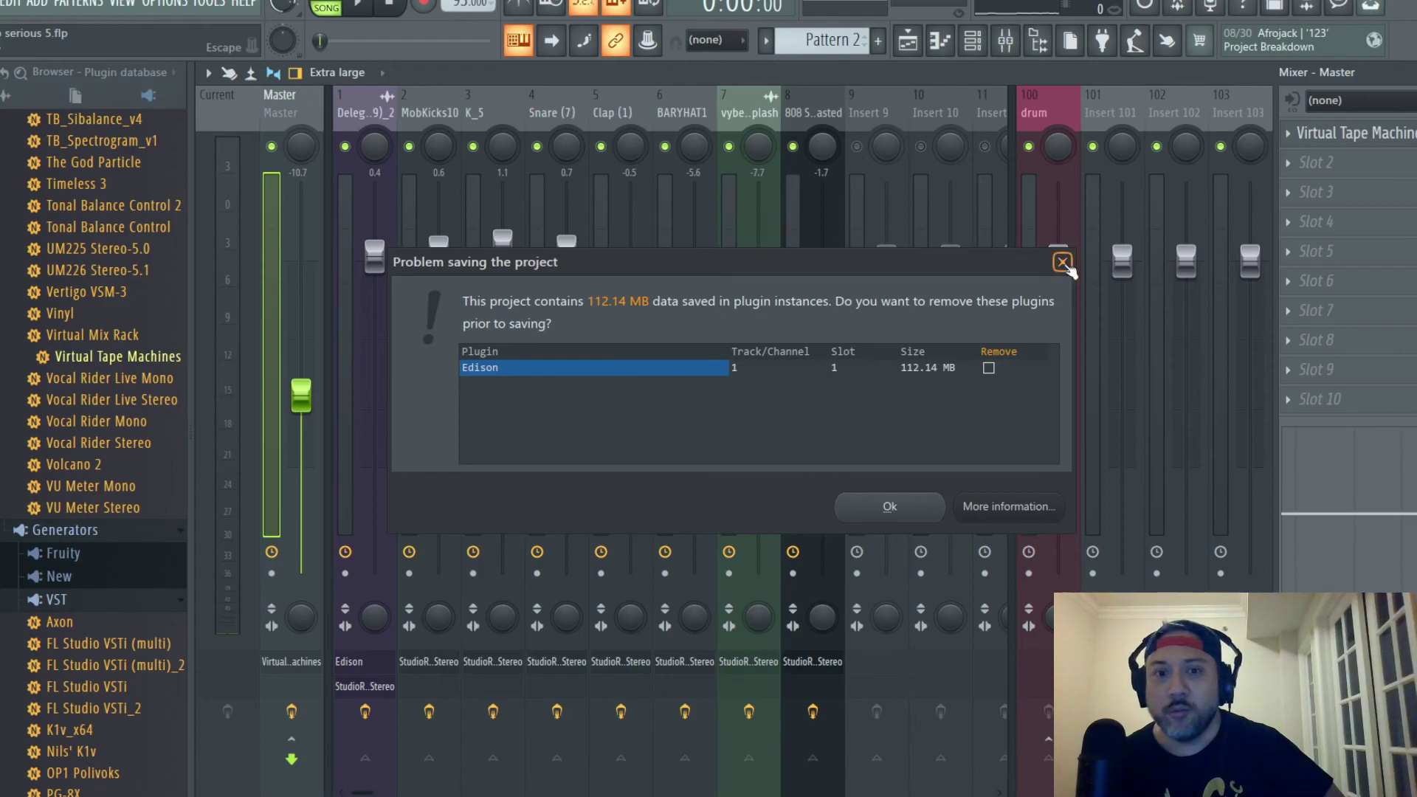
{"action": "left_click", "coordinate": [1064, 263]}
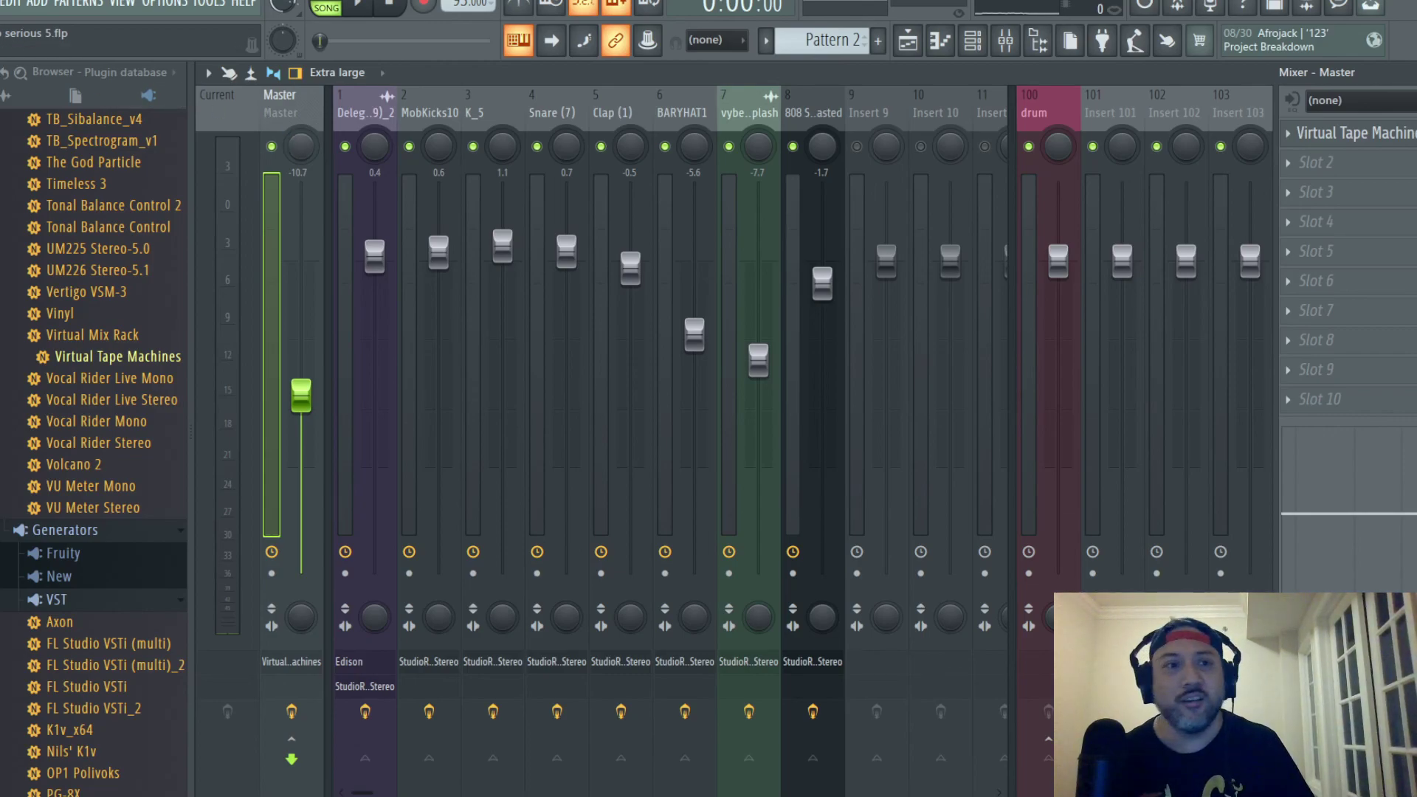
Step: Save the project one last time with Edison left in place, and switch to OBS
{"action": "left_click", "coordinate": [3, 3]}
{"action": "left_click", "coordinate": [10, 84]}
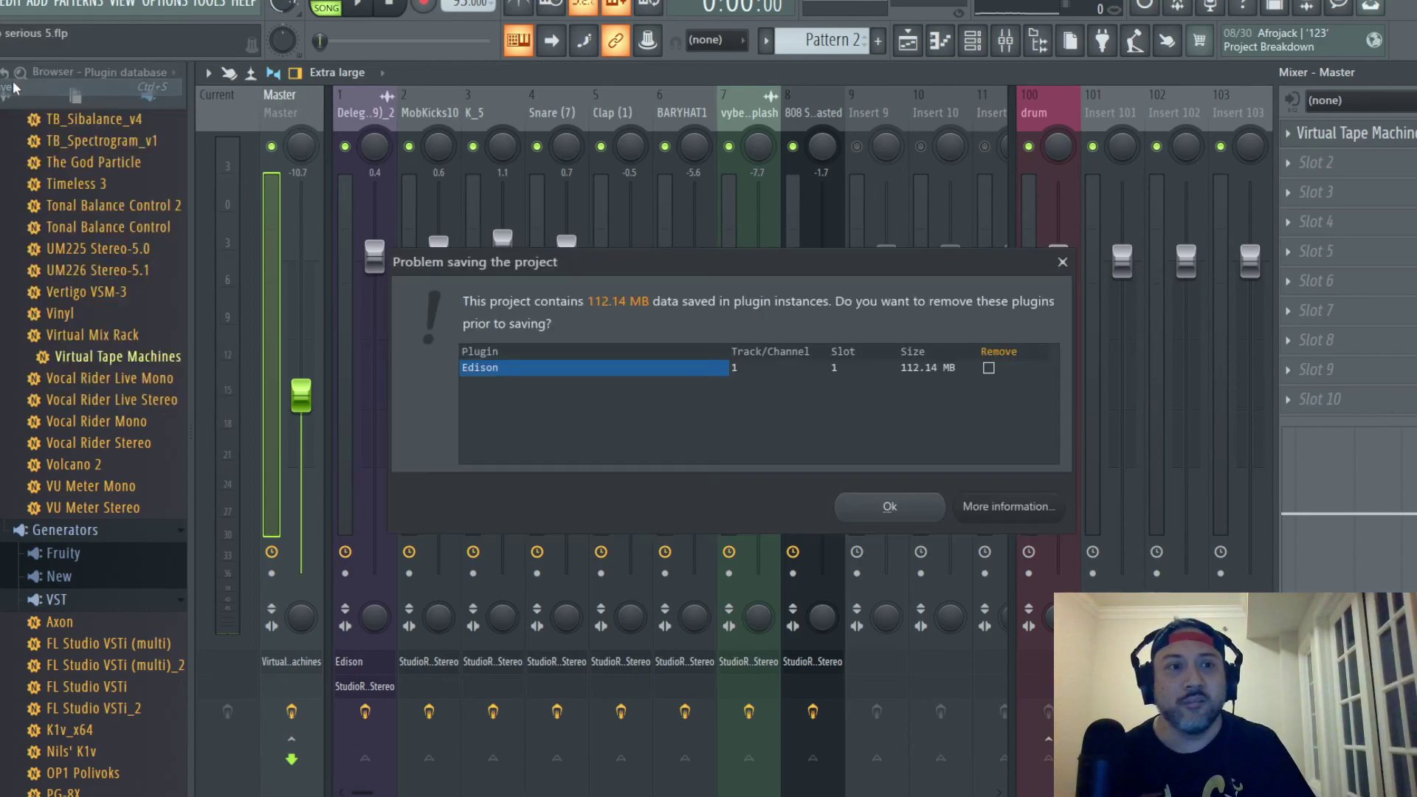
{"action": "left_click", "coordinate": [1068, 269]}
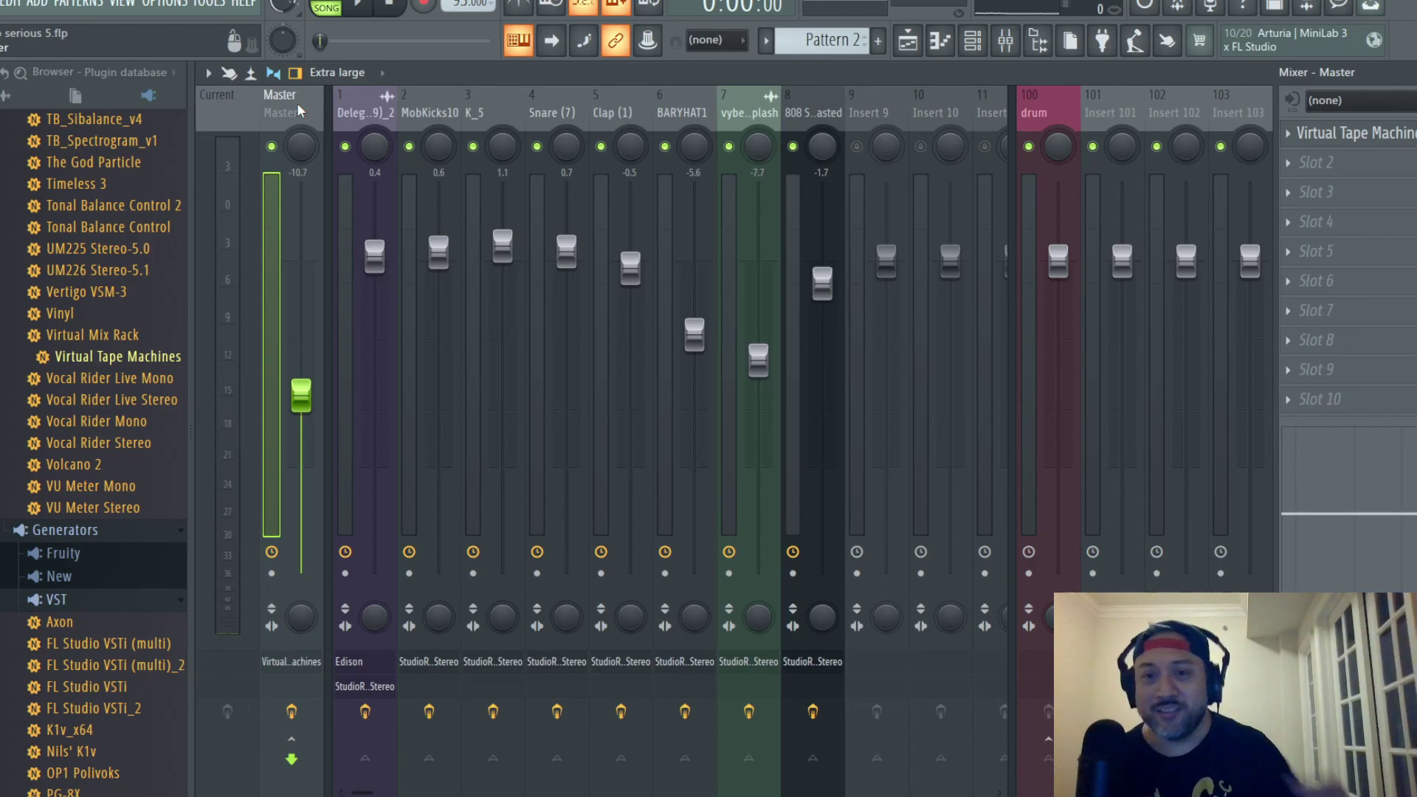
{"action": "key", "text": "alt+Tab"}
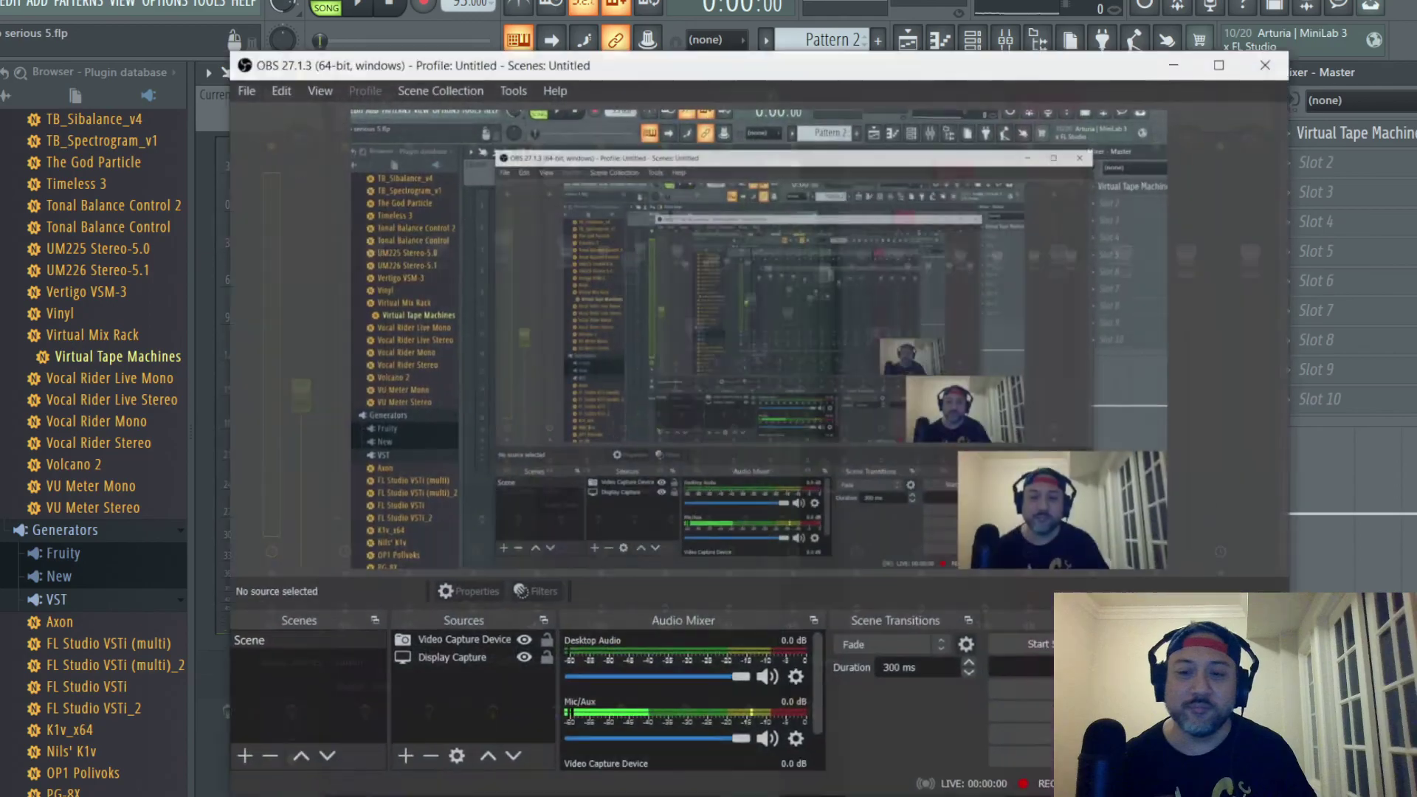